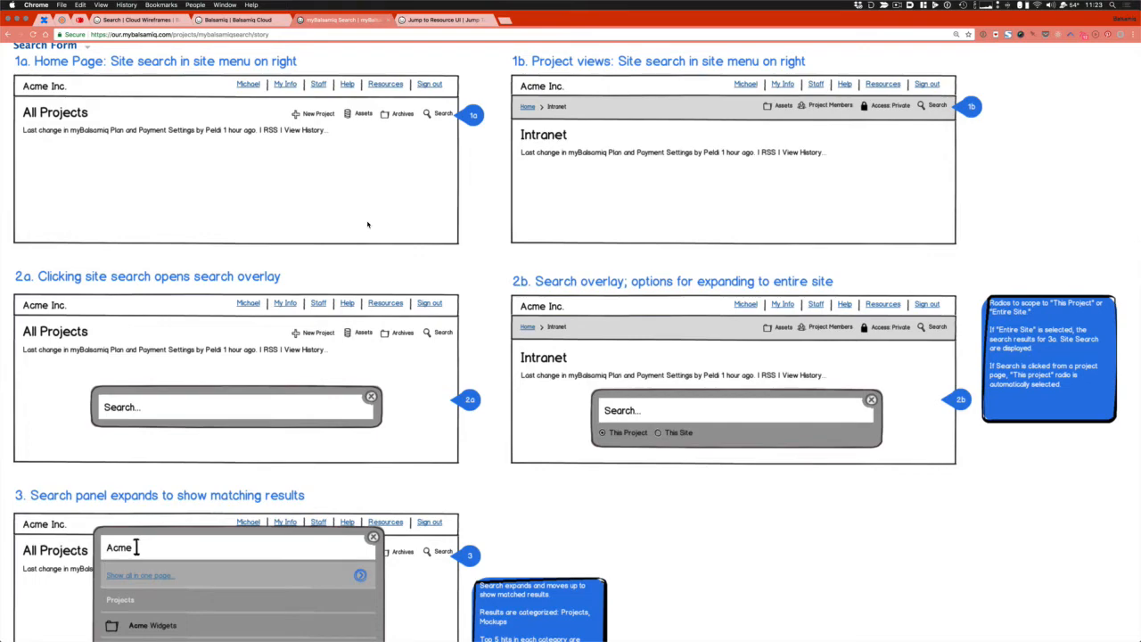
Examine the myBalsamiq search form mockups, especially the expanded search panel with categorized project and mockup results and its notes
{"action": "scroll", "coordinate": [367, 223], "scroll_direction": "down", "scroll_amount": 4}
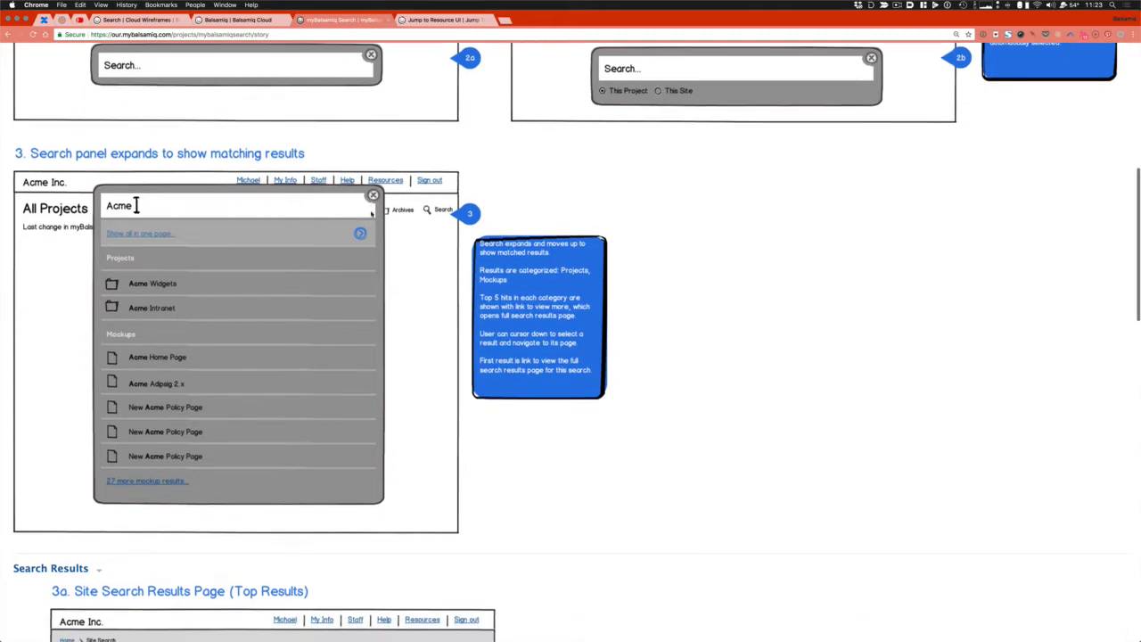
{"action": "scroll", "coordinate": [367, 223], "scroll_direction": "down", "scroll_amount": 3}
{"action": "scroll", "coordinate": [372, 214], "scroll_direction": "up", "scroll_amount": 2}
{"action": "scroll", "coordinate": [372, 214], "scroll_direction": "up", "scroll_amount": 1}
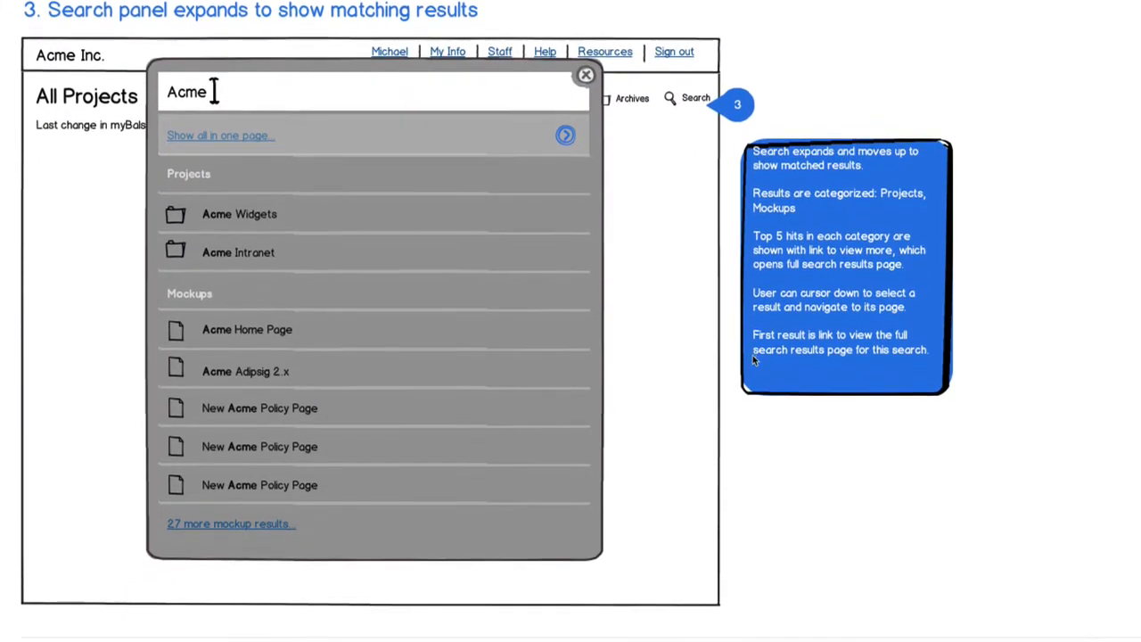
{"action": "scroll", "coordinate": [753, 360], "scroll_direction": "down", "scroll_amount": 1}
{"action": "scroll", "coordinate": [753, 360], "scroll_direction": "up", "scroll_amount": 1}
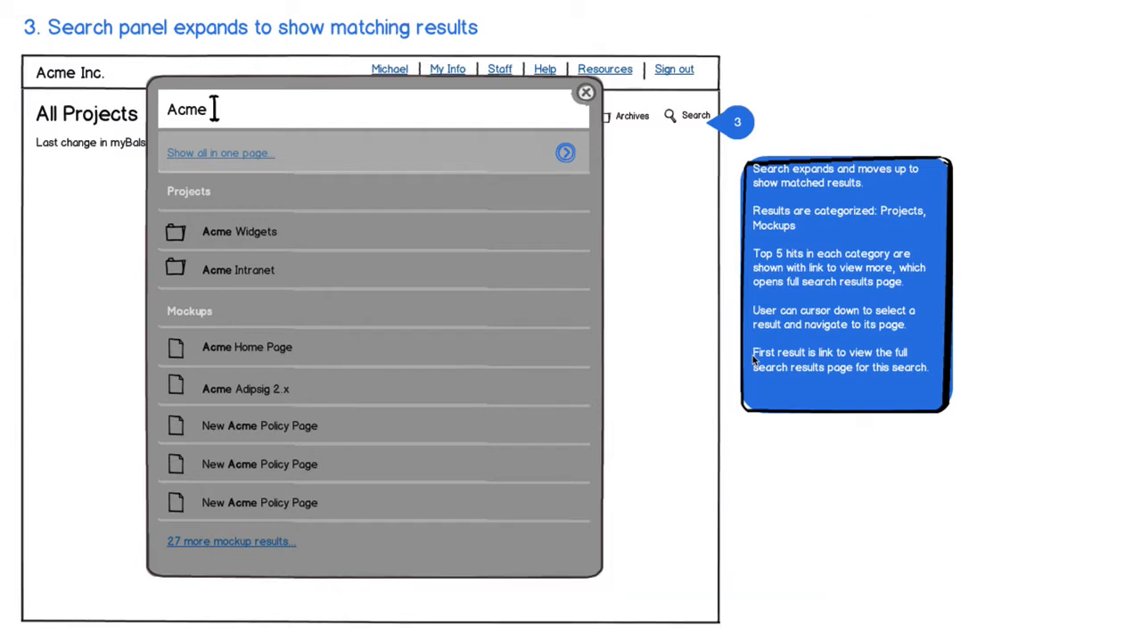
{"action": "scroll", "coordinate": [753, 359], "scroll_direction": "up", "scroll_amount": 1}
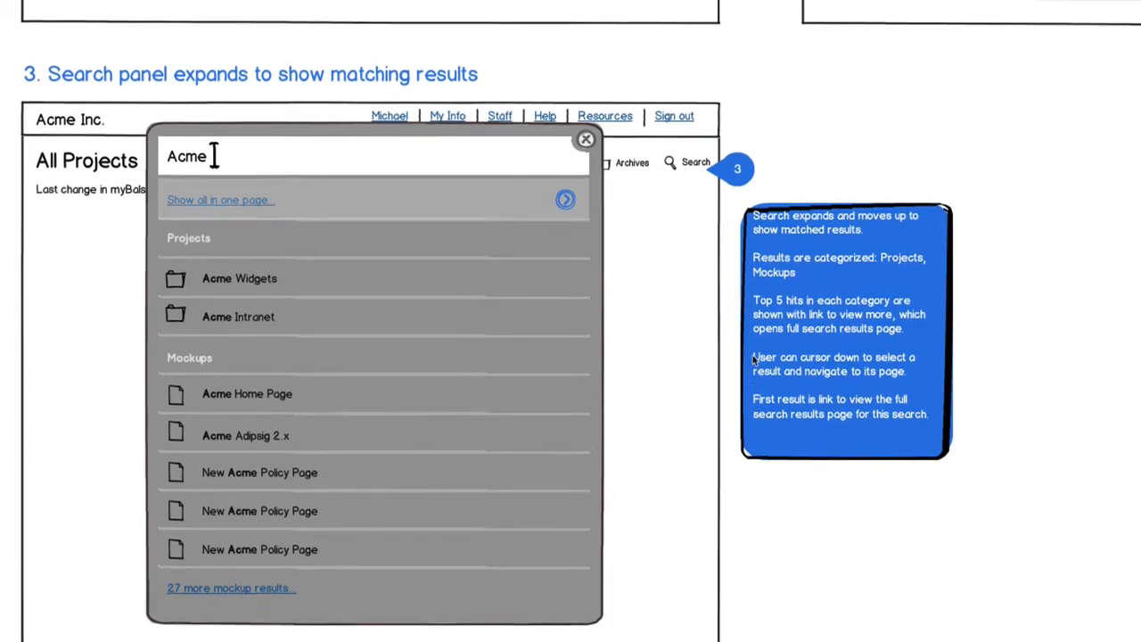
{"action": "scroll", "coordinate": [736, 400], "scroll_direction": "down", "scroll_amount": 2}
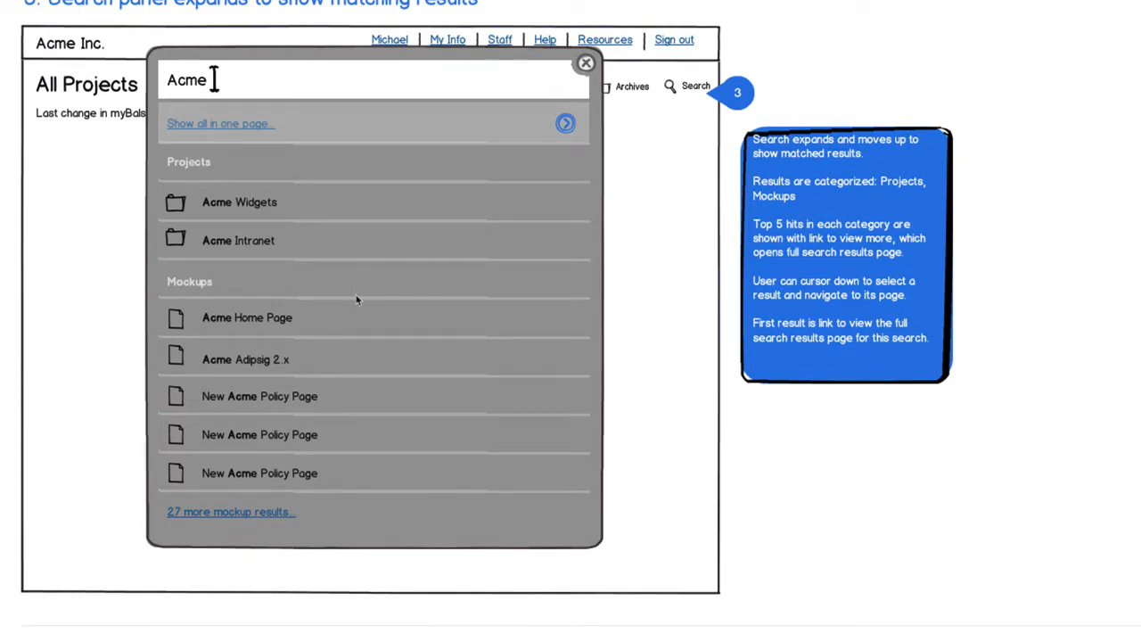
{"action": "scroll", "coordinate": [356, 299], "scroll_direction": "down", "scroll_amount": 1}
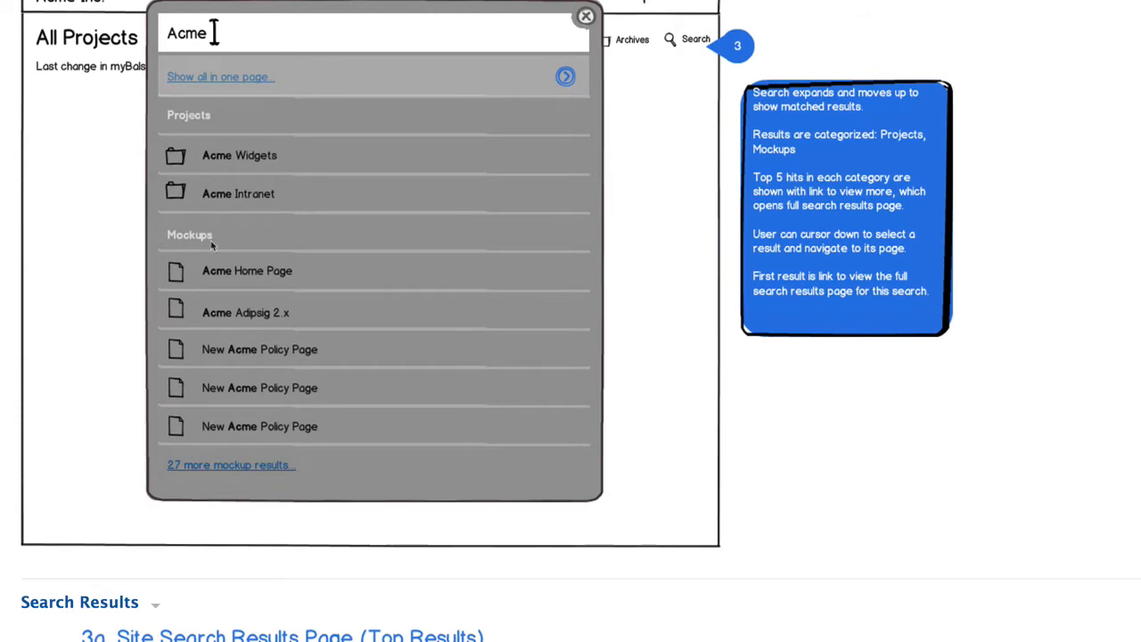
{"action": "scroll", "coordinate": [250, 397], "scroll_direction": "down", "scroll_amount": 1}
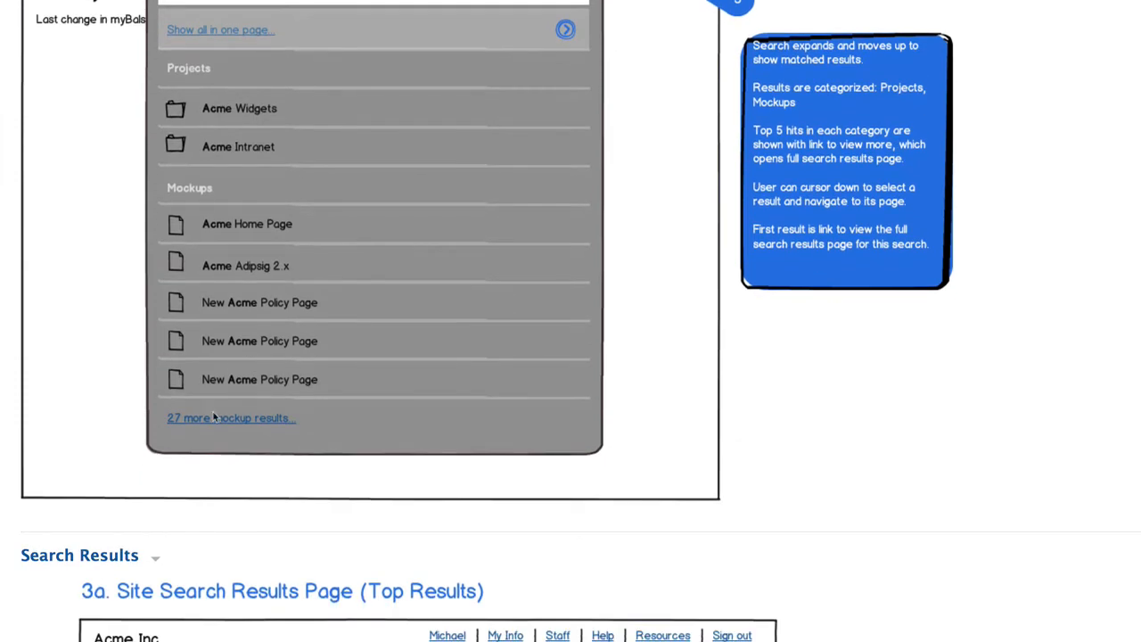
{"action": "scroll", "coordinate": [250, 397], "scroll_direction": "up", "scroll_amount": 2}
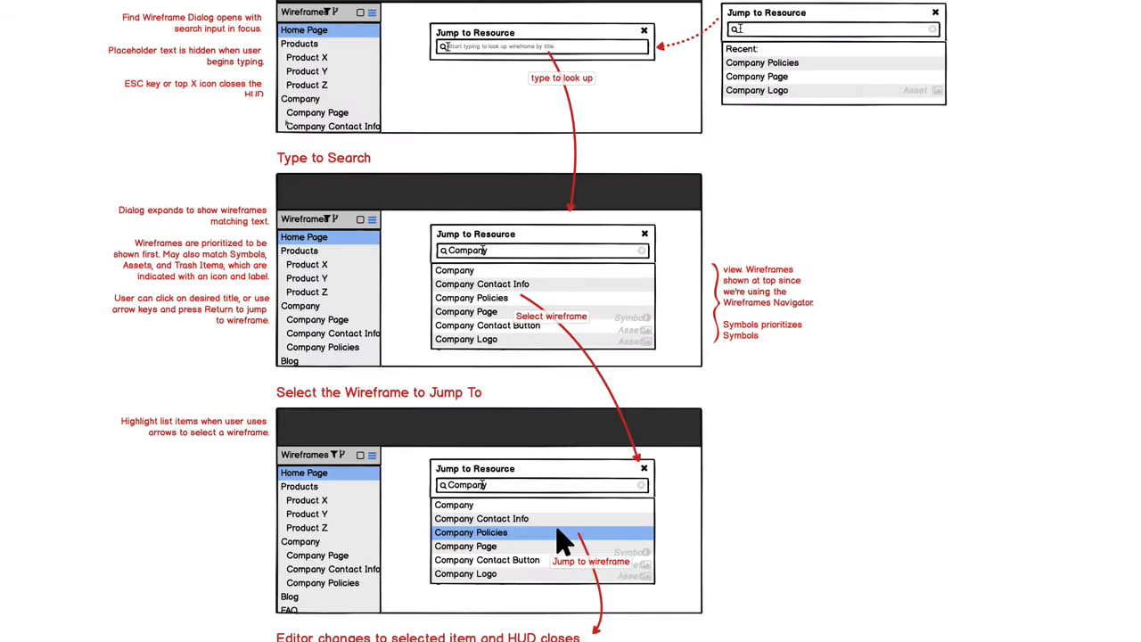
Review the Jump to Resource UI flow from the menu and HUD entry points through type-to-search and wireframe selection
{"action": "scroll", "coordinate": [571, 321], "scroll_direction": "up", "scroll_amount": 6}
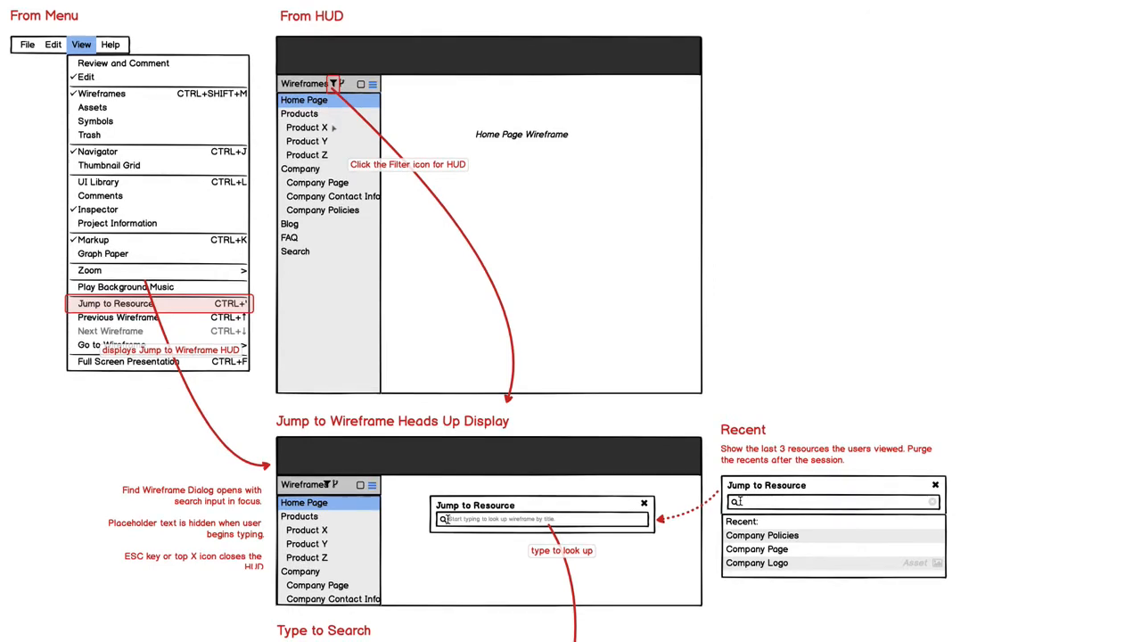
{"action": "scroll", "coordinate": [331, 126], "scroll_direction": "down", "scroll_amount": 4}
{"action": "scroll", "coordinate": [488, 321], "scroll_direction": "down", "scroll_amount": 3}
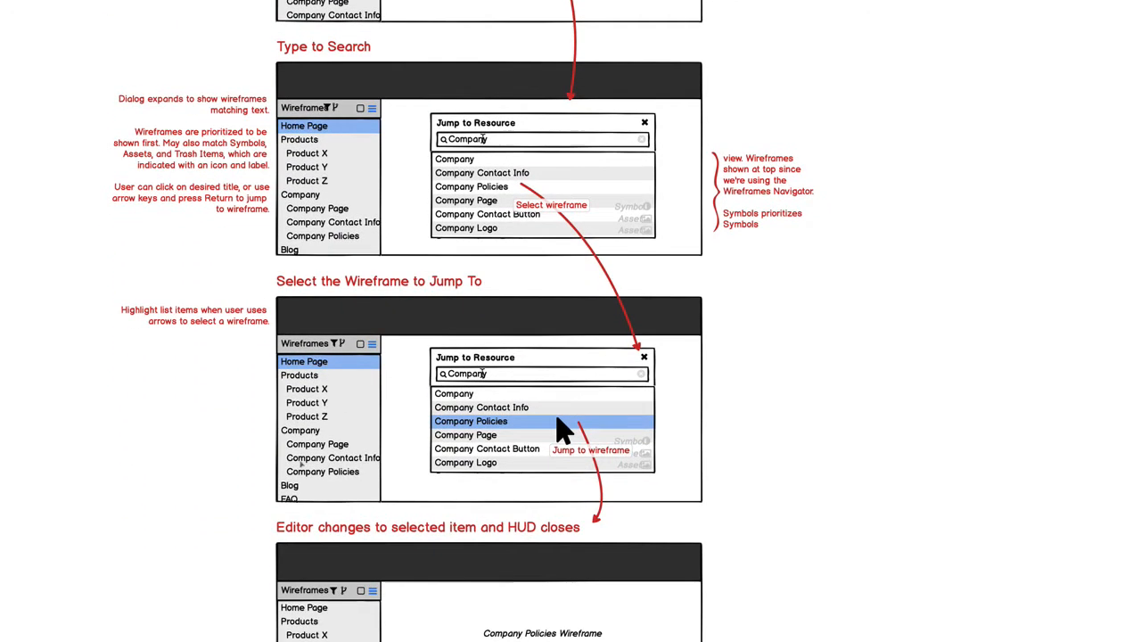
{"action": "scroll", "coordinate": [488, 321], "scroll_direction": "down", "scroll_amount": 1}
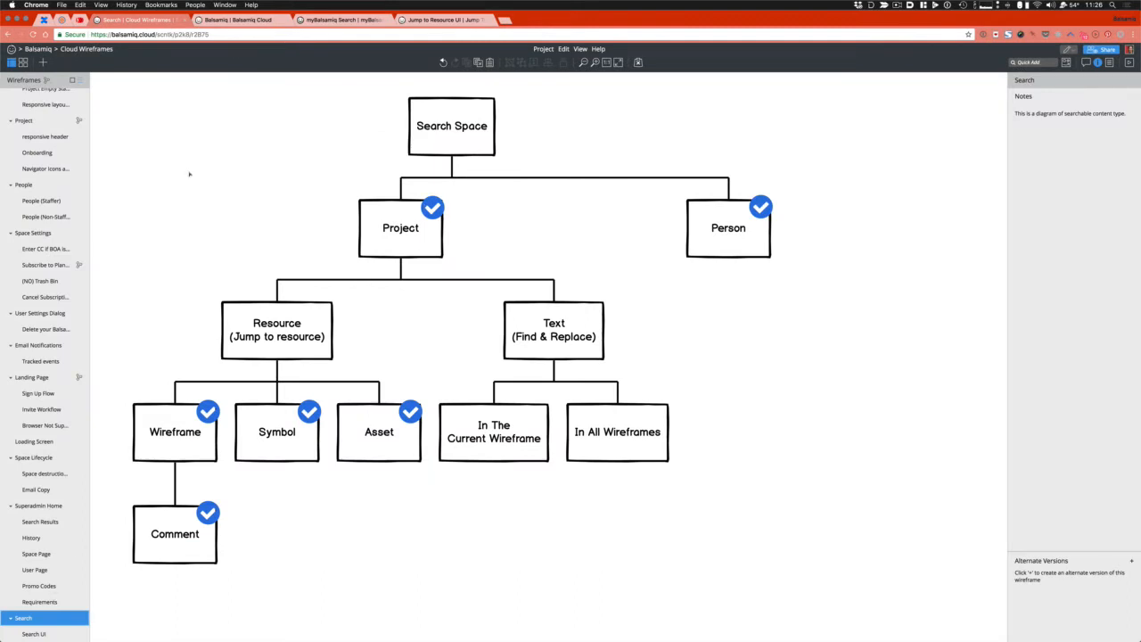
Switch to the Balsamiq Cloud Projects view and look over the project cards and the page toolbar
{"action": "left_click", "coordinate": [242, 21]}
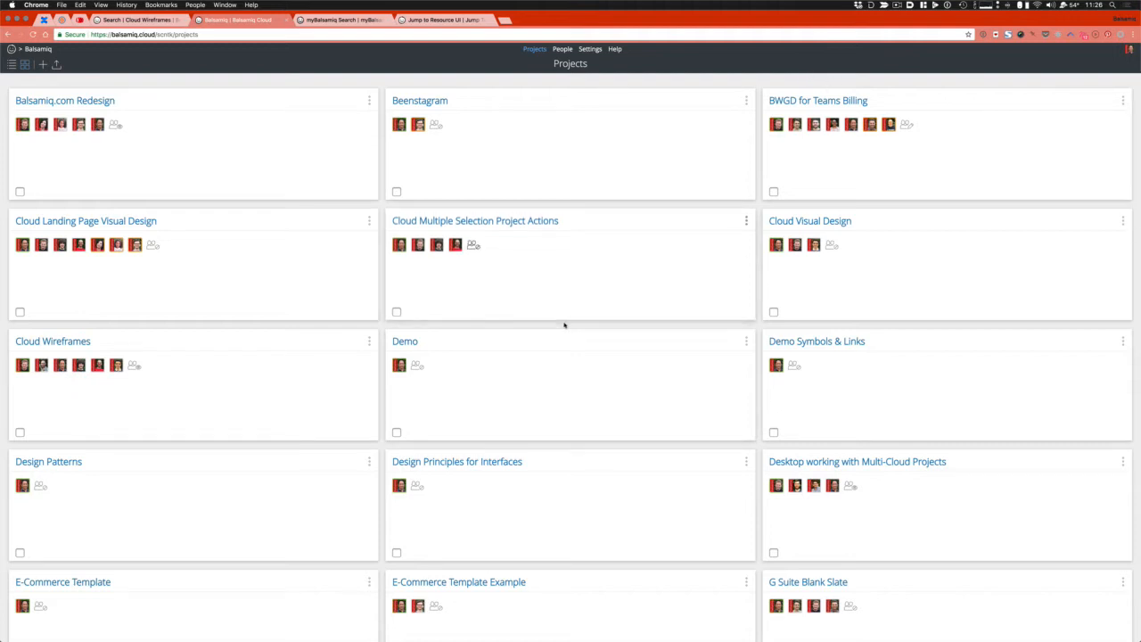
{"action": "scroll", "coordinate": [563, 324], "scroll_direction": "down", "scroll_amount": 2}
{"action": "scroll", "coordinate": [564, 324], "scroll_direction": "up", "scroll_amount": 2}
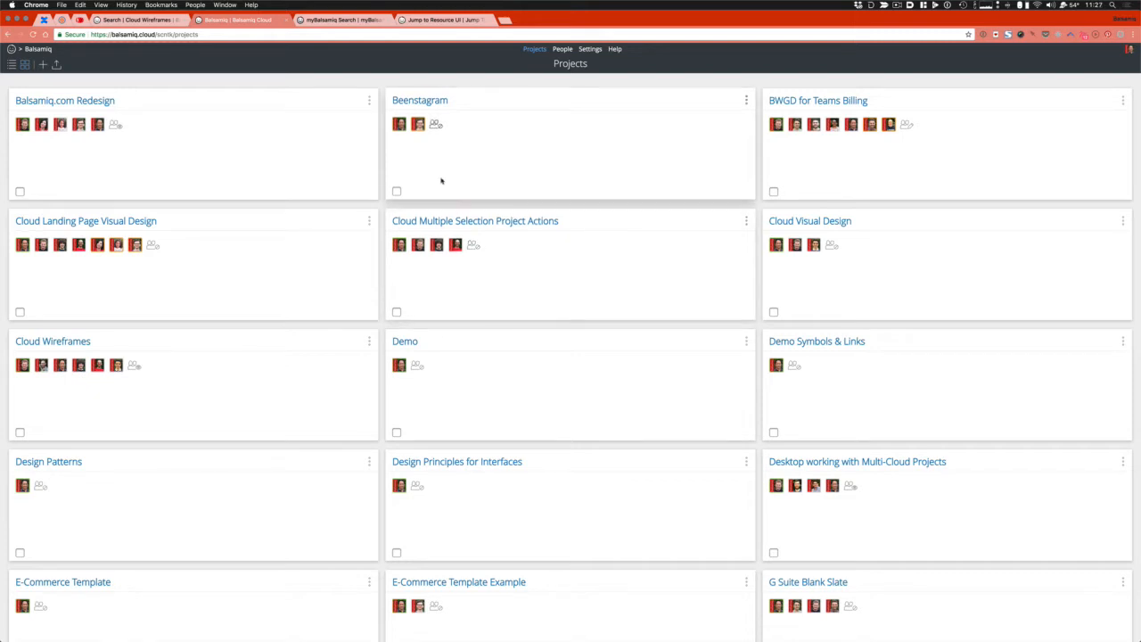
{"action": "scroll", "coordinate": [477, 198], "scroll_direction": "down", "scroll_amount": 3}
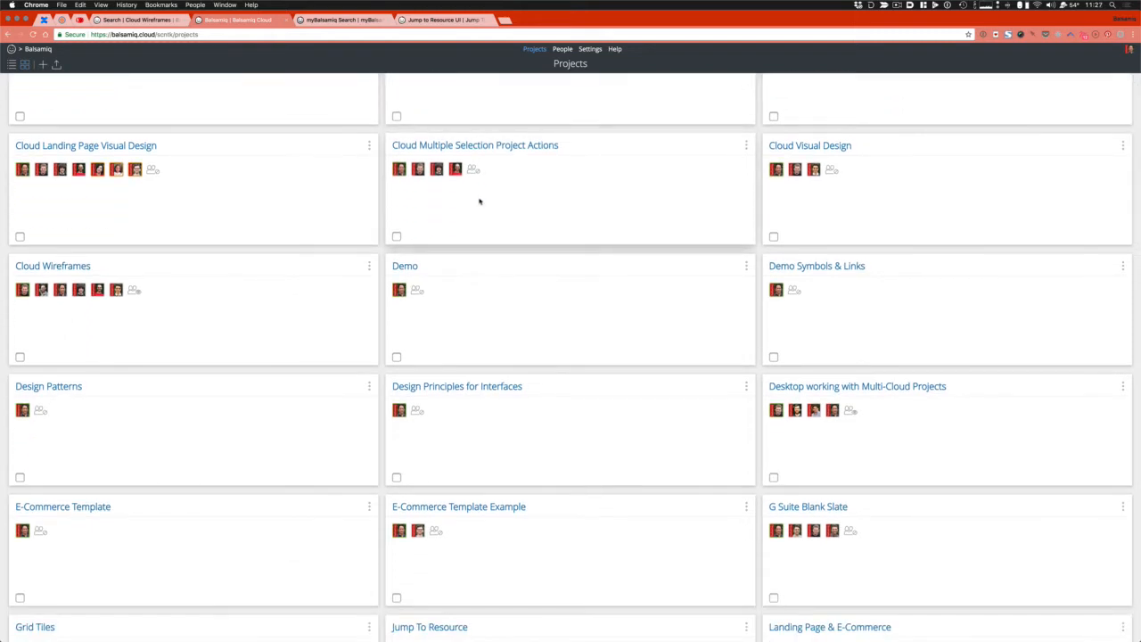
{"action": "scroll", "coordinate": [479, 201], "scroll_direction": "up", "scroll_amount": 2}
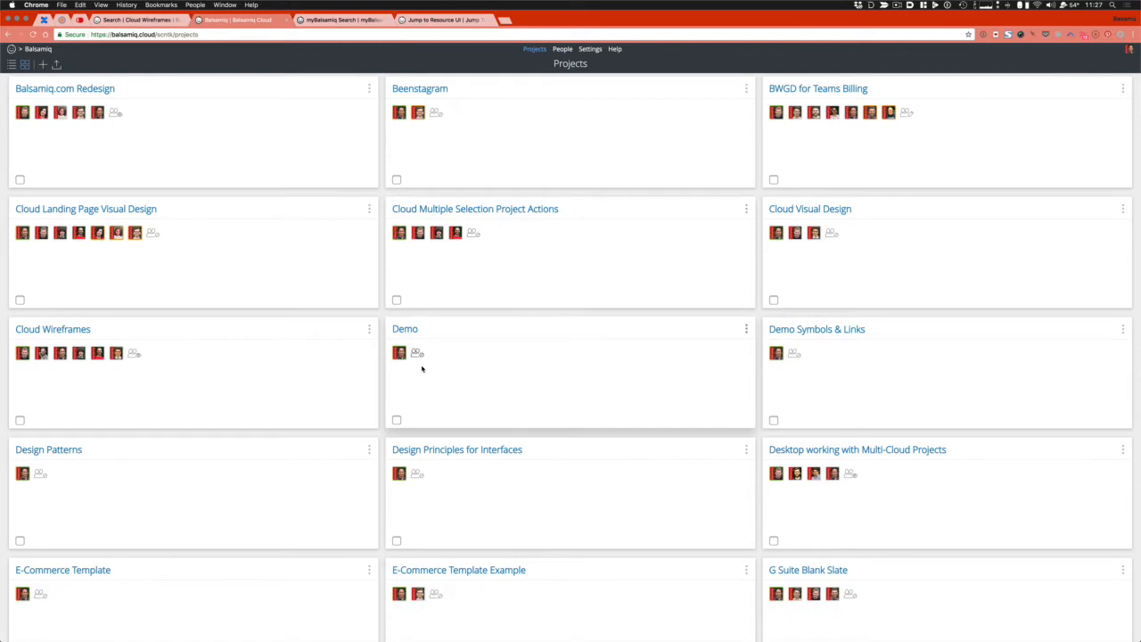
{"action": "scroll", "coordinate": [421, 369], "scroll_direction": "up", "scroll_amount": 1}
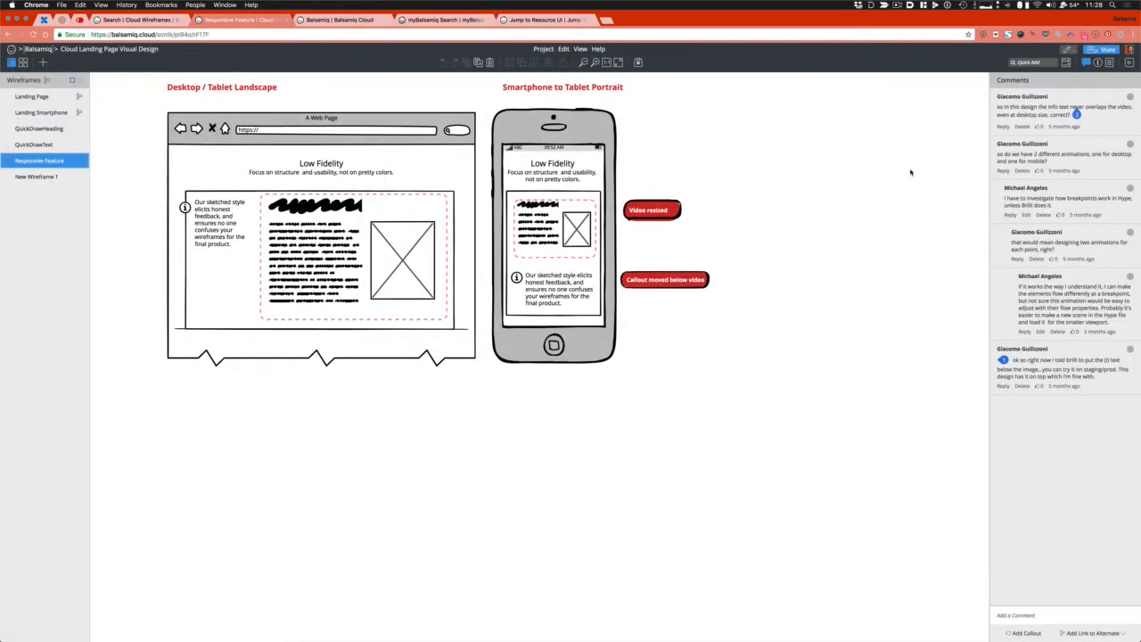
{"action": "left_click", "coordinate": [335, 20]}
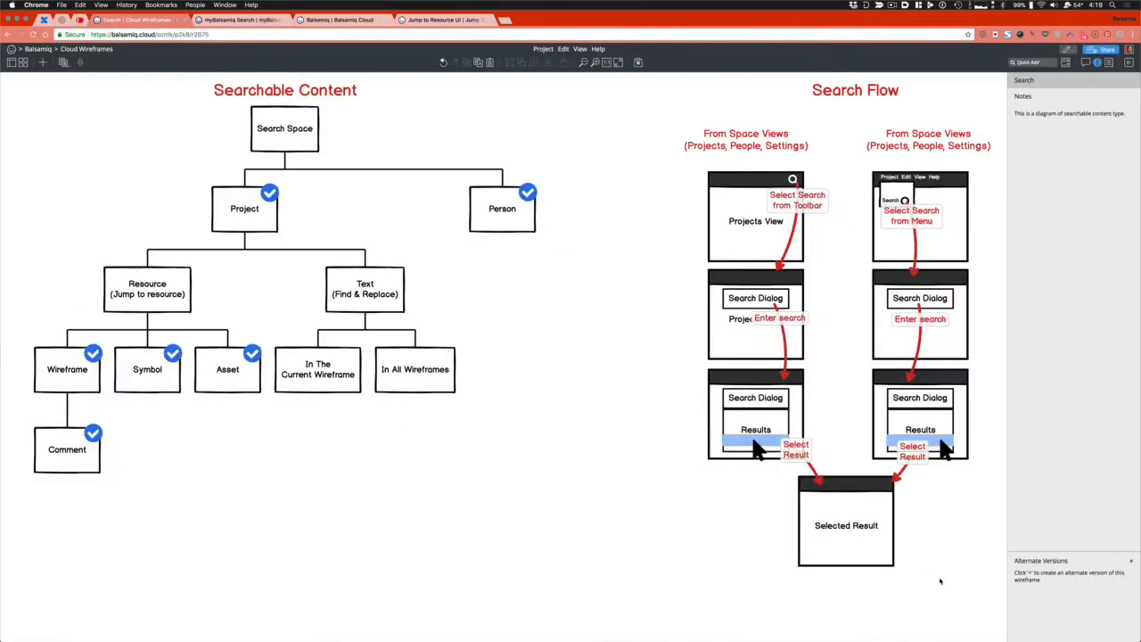
Center the two "From Space Views (Projects, People, Settings)" headings above their Search Flow columns
{"action": "left_click", "coordinate": [762, 137]}
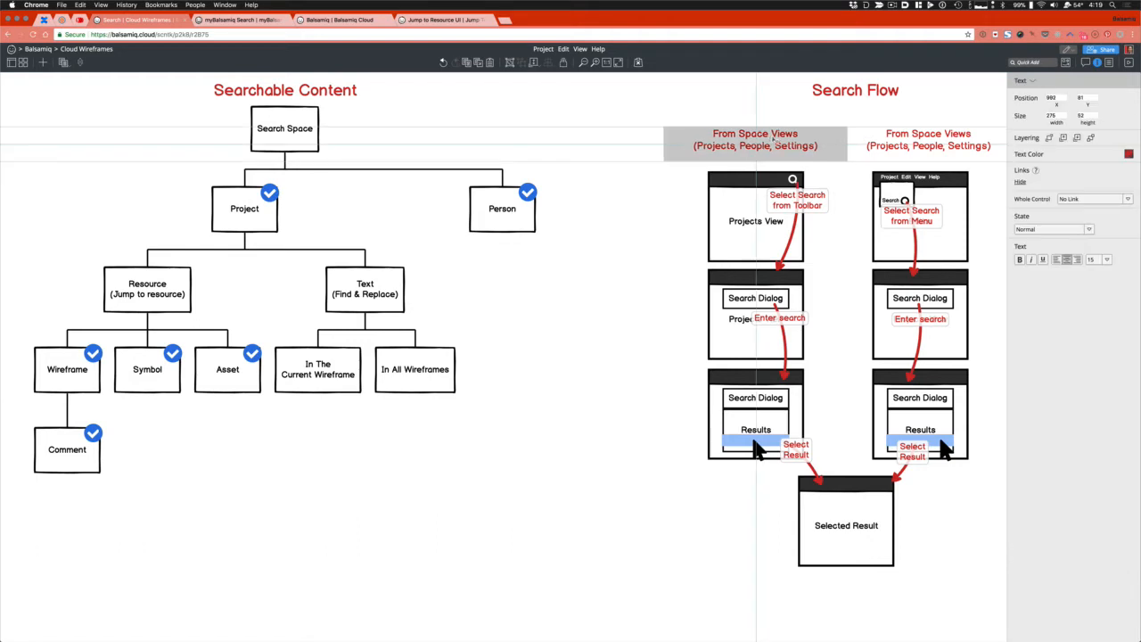
{"action": "left_click", "coordinate": [905, 145]}
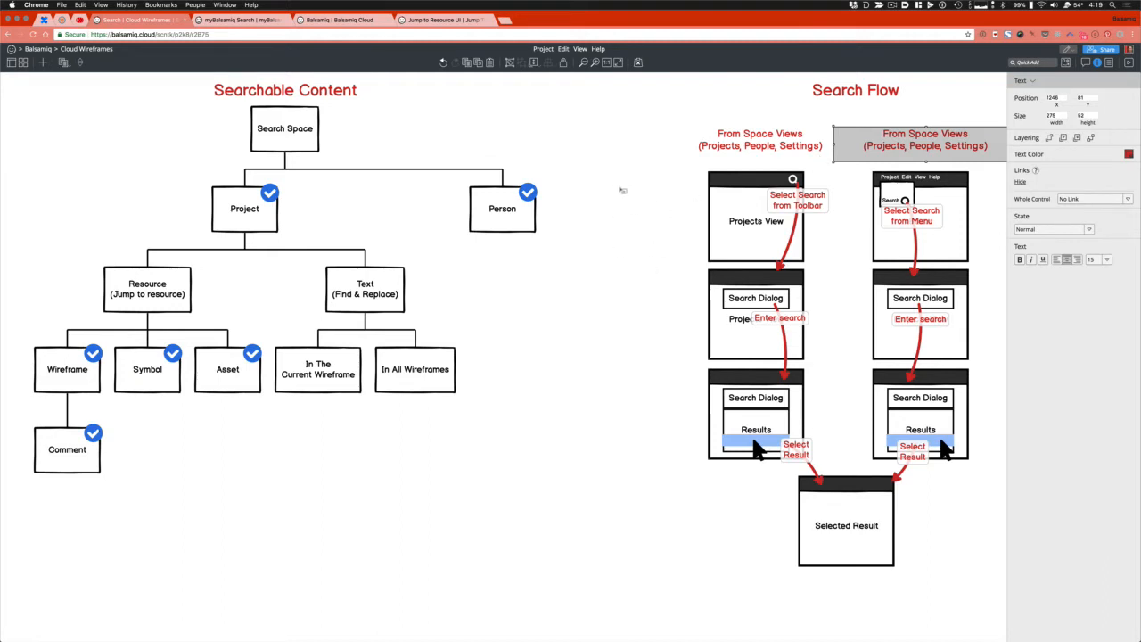
{"action": "key", "text": "r"}
{"action": "mouse_move", "coordinate": [602, 179]}
{"action": "left_mouse_down"}
{"action": "mouse_move", "coordinate": [658, 217]}
{"action": "mouse_move", "coordinate": [658, 285]}
{"action": "mouse_move", "coordinate": [573, 143]}
{"action": "left_mouse_up"}
{"action": "key", "text": "Delete"}
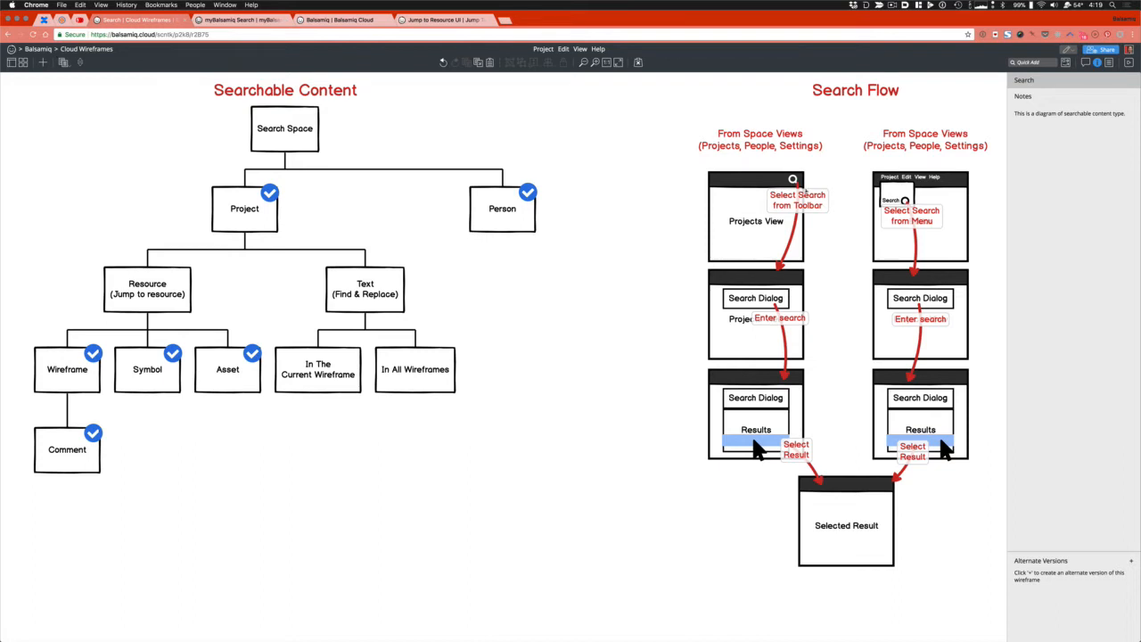
Move the start of the "Select Search from Toolbar" arrow slightly down so it clears the search icon
{"action": "left_click", "coordinate": [796, 183]}
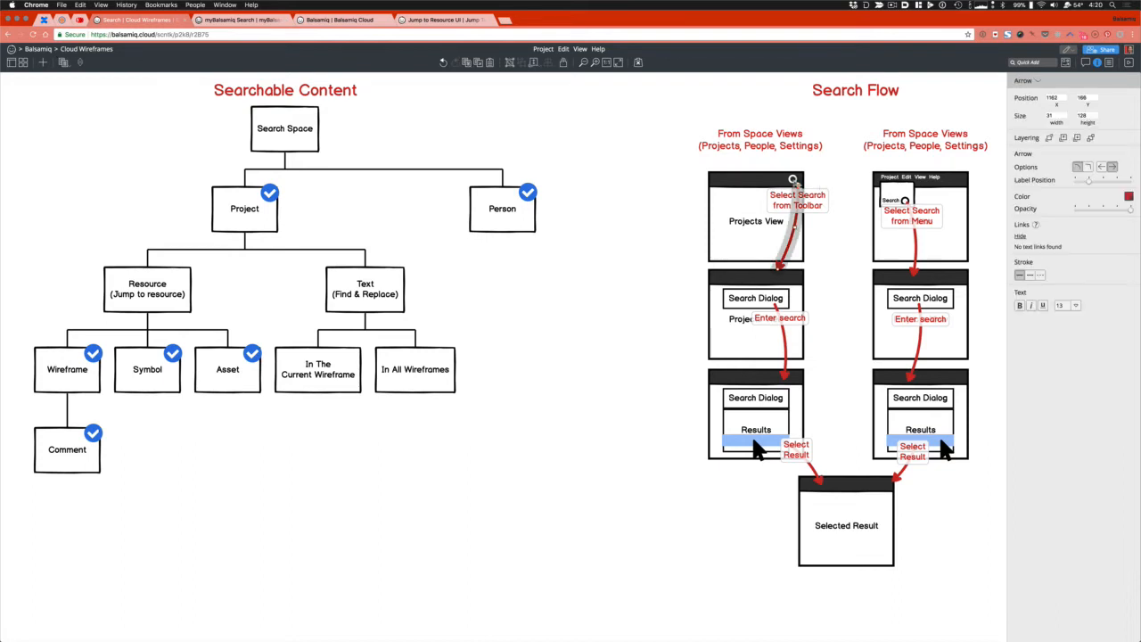
{"action": "left_click_drag", "start_coordinate": [797, 184], "coordinate": [797, 188]}
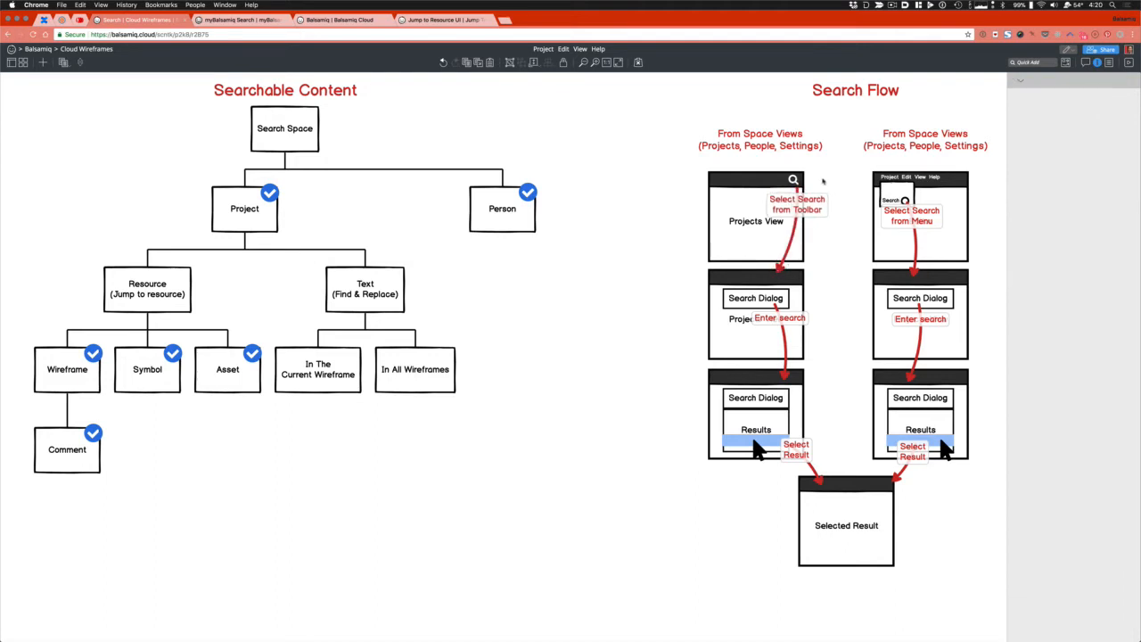
{"action": "key", "text": "Escape"}
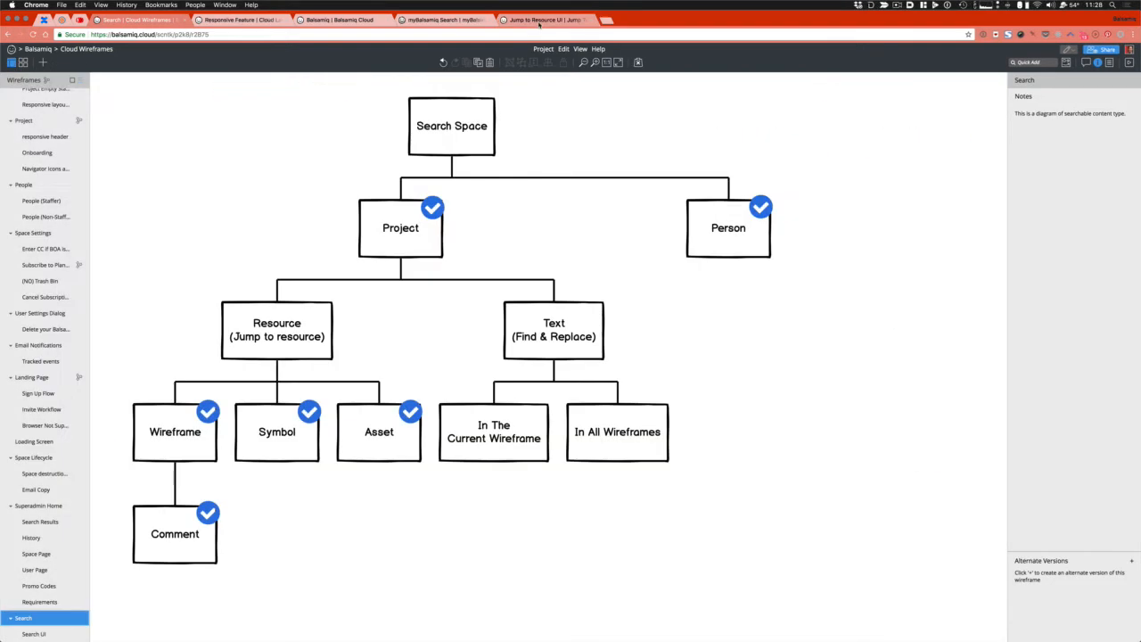
Copy the window frame and the Jump to Resource search dialog from the Jump to Resource UI wireframe into the Search UI wireframe
{"action": "left_click", "coordinate": [538, 21]}
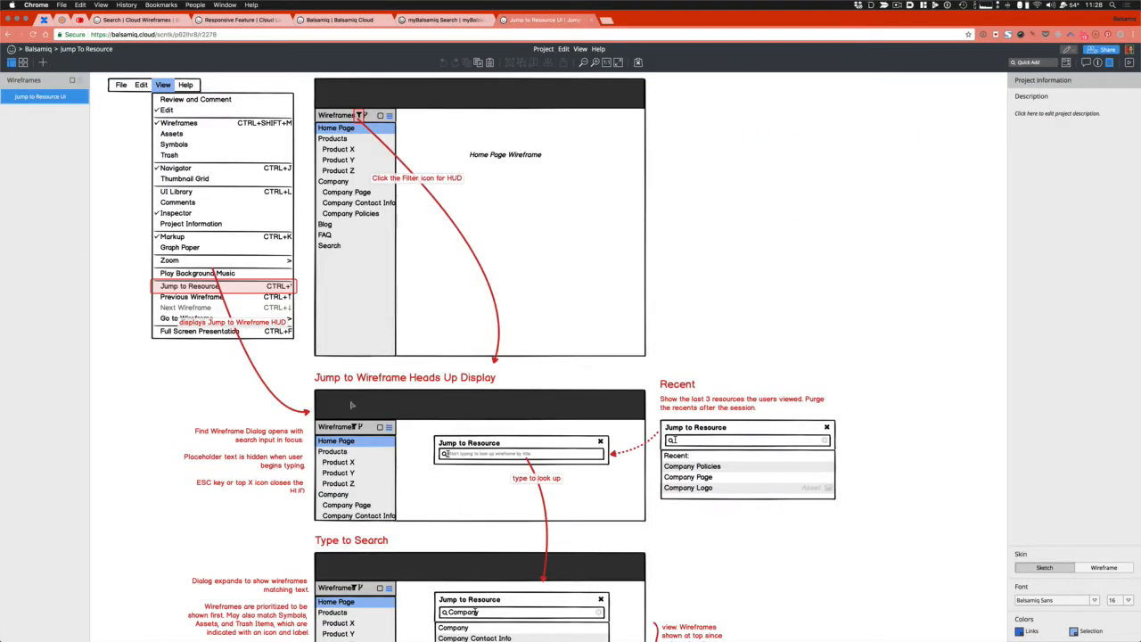
{"action": "left_click", "coordinate": [513, 438]}
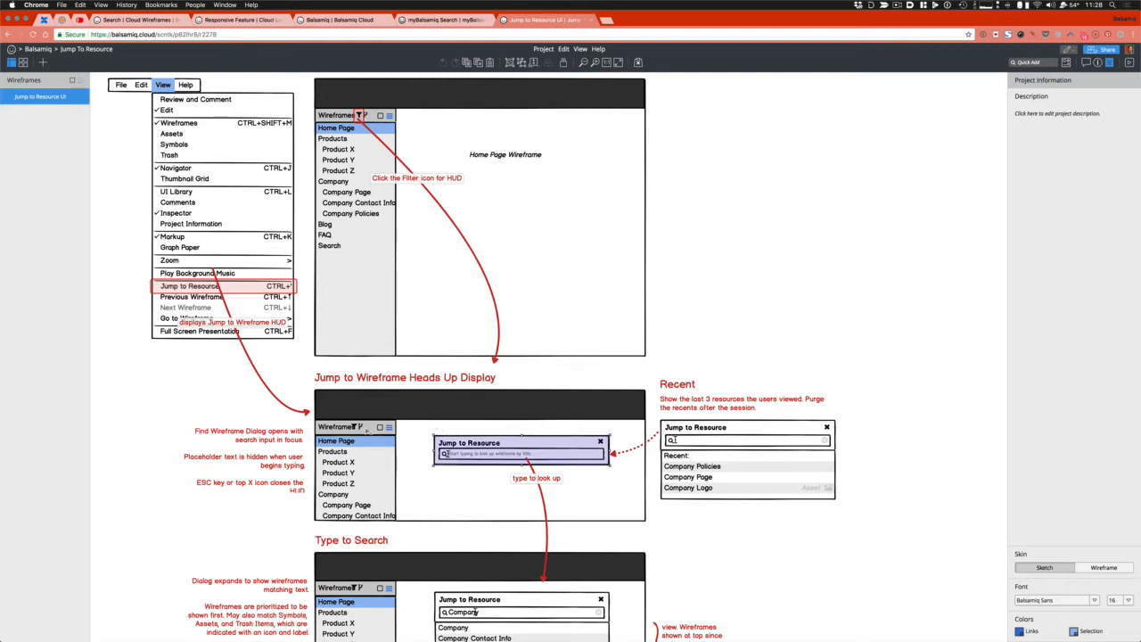
{"action": "left_click", "coordinate": [355, 427]}
{"action": "left_click", "coordinate": [361, 427], "text": "shift"}
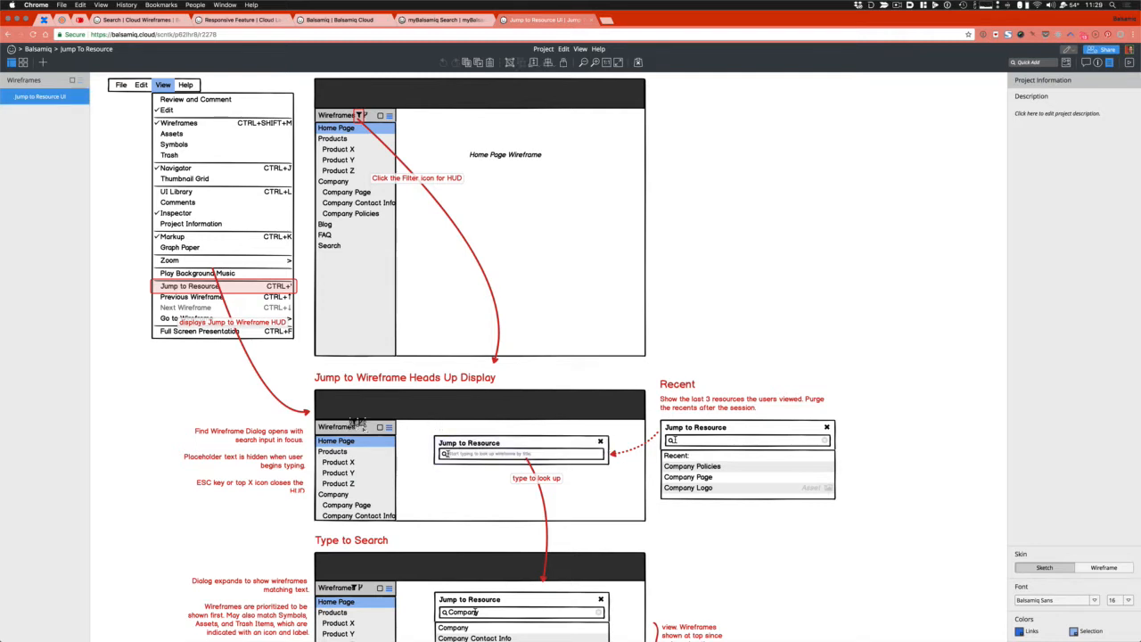
{"action": "left_click_drag", "start_coordinate": [361, 428], "coordinate": [360, 427]}
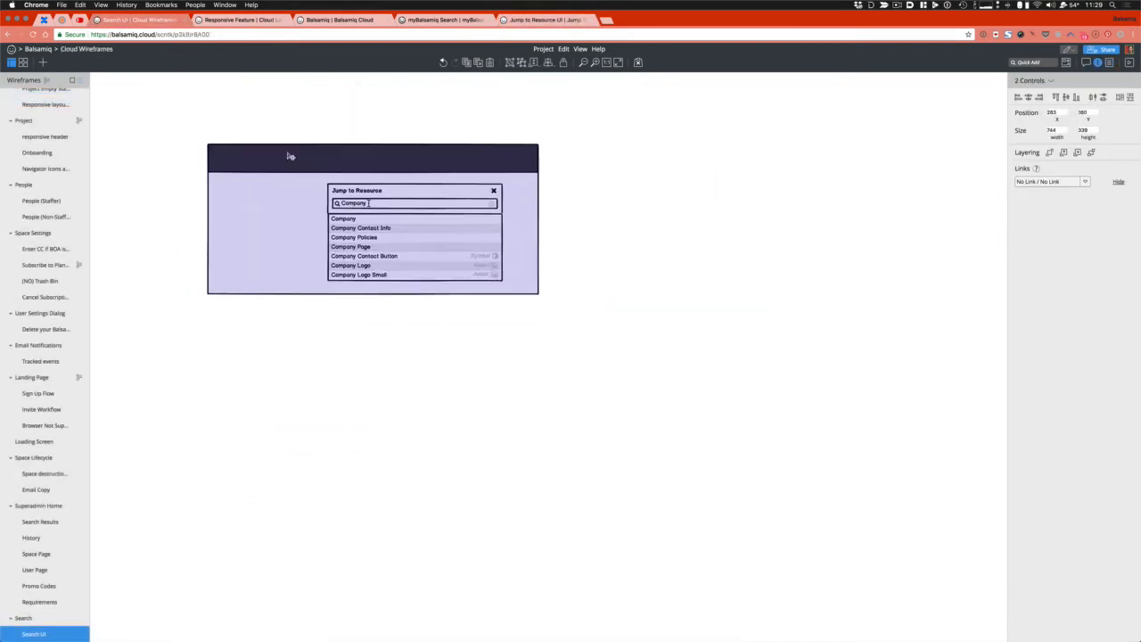
{"action": "key", "text": "super+z"}
Move the Jump to Resource dialog to the right outside the window frame, and move the frame to the canvas's upper-left area
{"action": "left_click", "coordinate": [392, 207]}
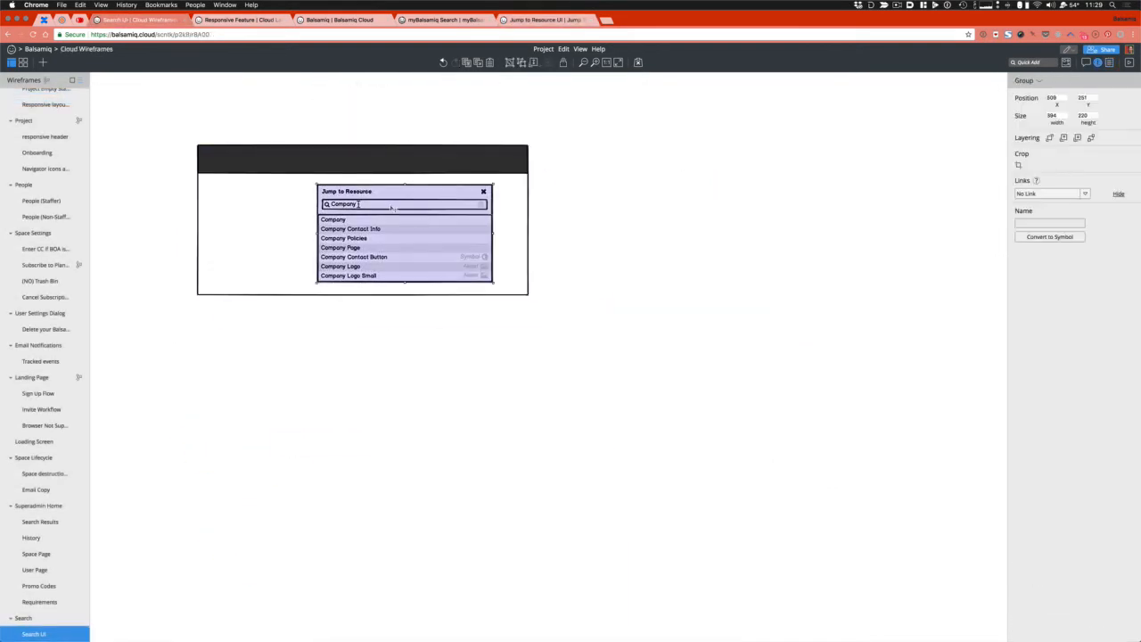
{"action": "left_click_drag", "start_coordinate": [383, 203], "coordinate": [685, 162]}
{"action": "left_click", "coordinate": [683, 276]}
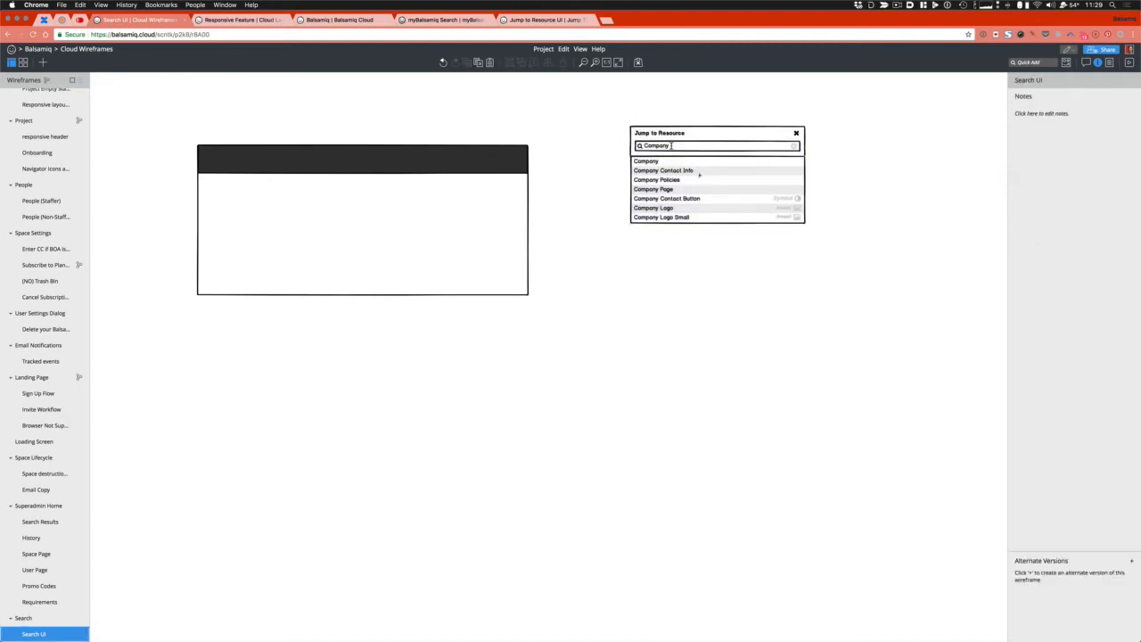
{"action": "left_click", "coordinate": [446, 170]}
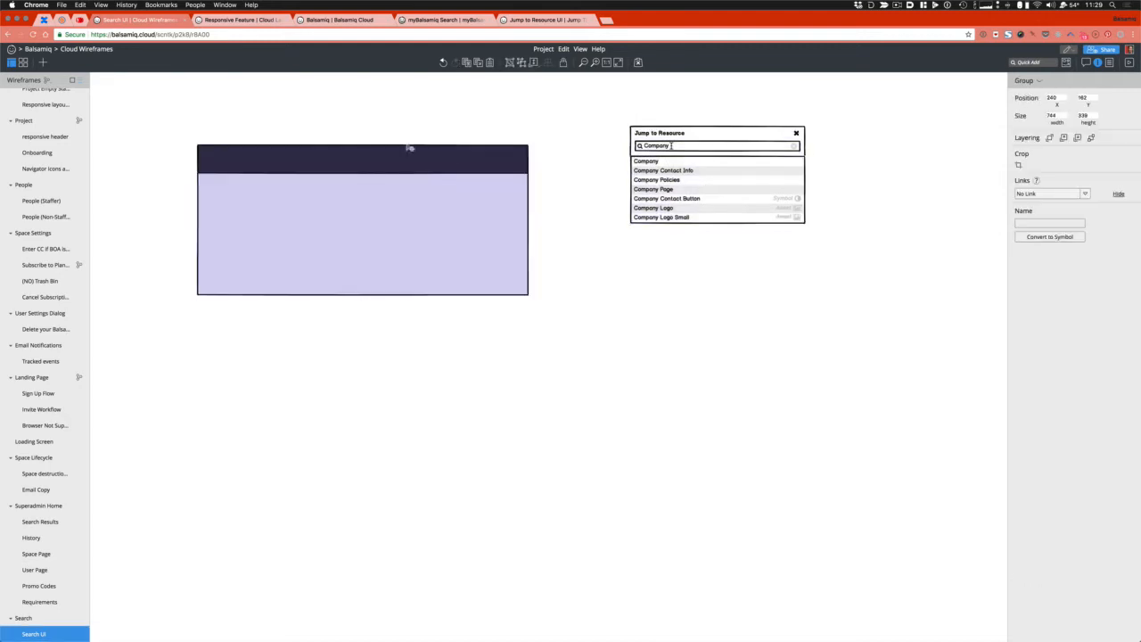
{"action": "left_click_drag", "start_coordinate": [443, 169], "coordinate": [355, 123]}
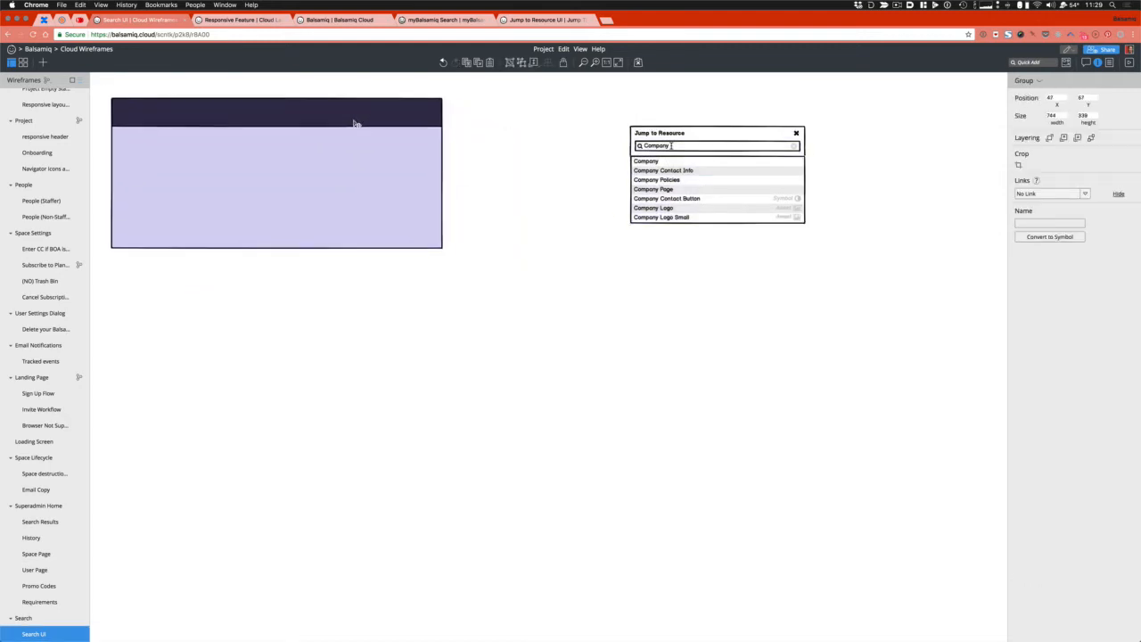
Stretch the rectangle inside the window frame group downward to 744 x 559, and move the Jump to Resource dialog farther right of it
{"action": "double_click", "coordinate": [277, 237]}
{"action": "left_click", "coordinate": [277, 237]}
{"action": "left_click_drag", "start_coordinate": [278, 250], "coordinate": [278, 348]}
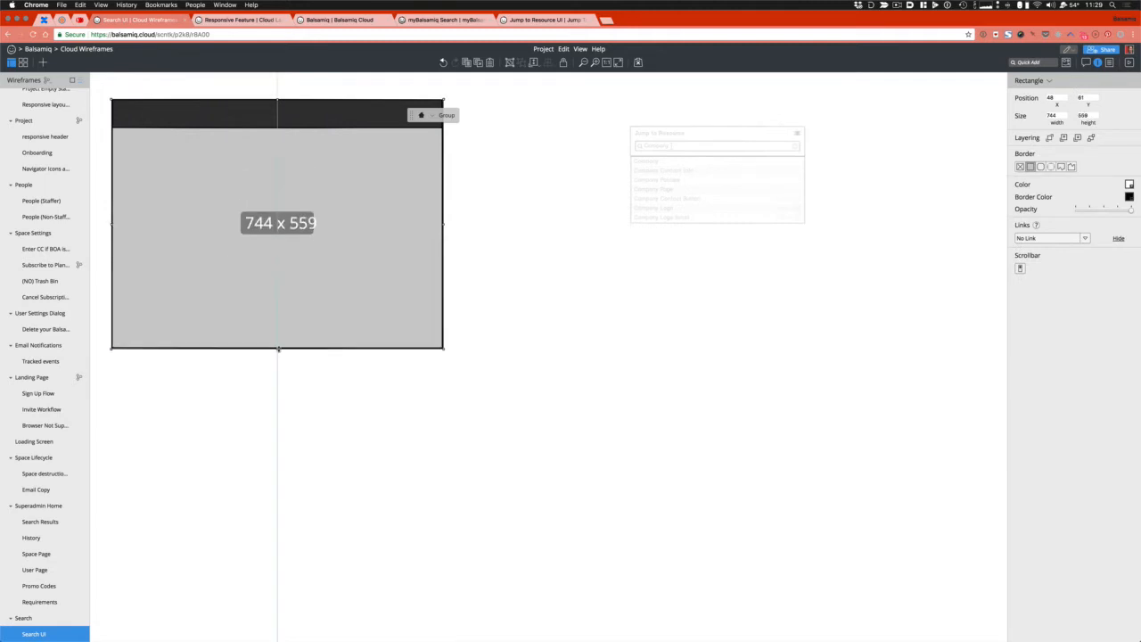
{"action": "left_click", "coordinate": [280, 362]}
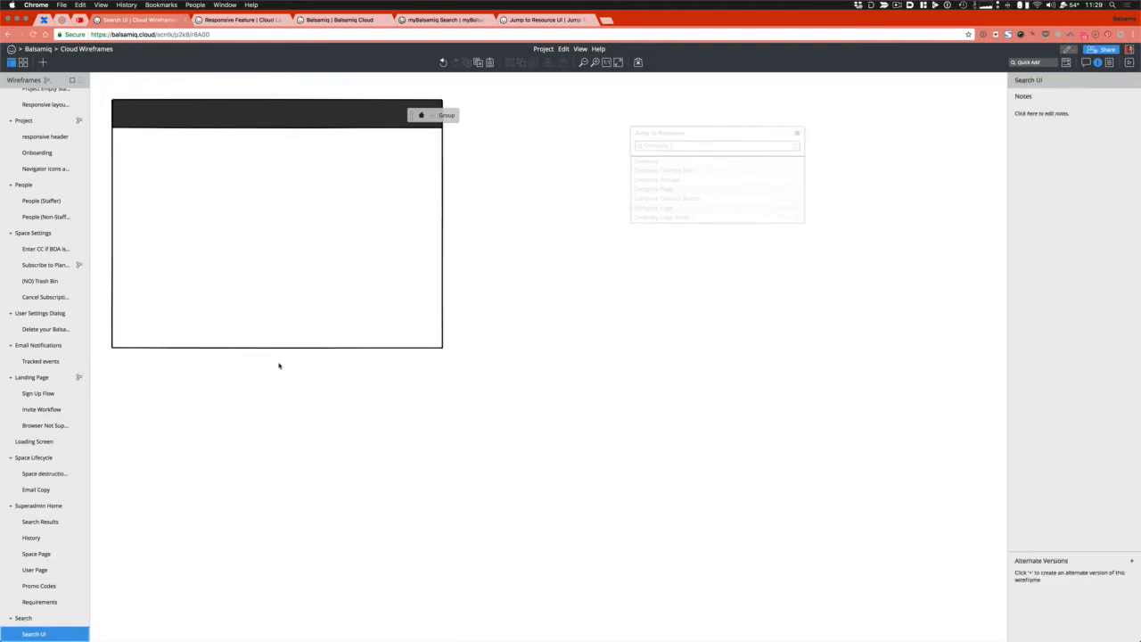
{"action": "left_click", "coordinate": [670, 147]}
{"action": "left_click_drag", "start_coordinate": [670, 146], "coordinate": [826, 128]}
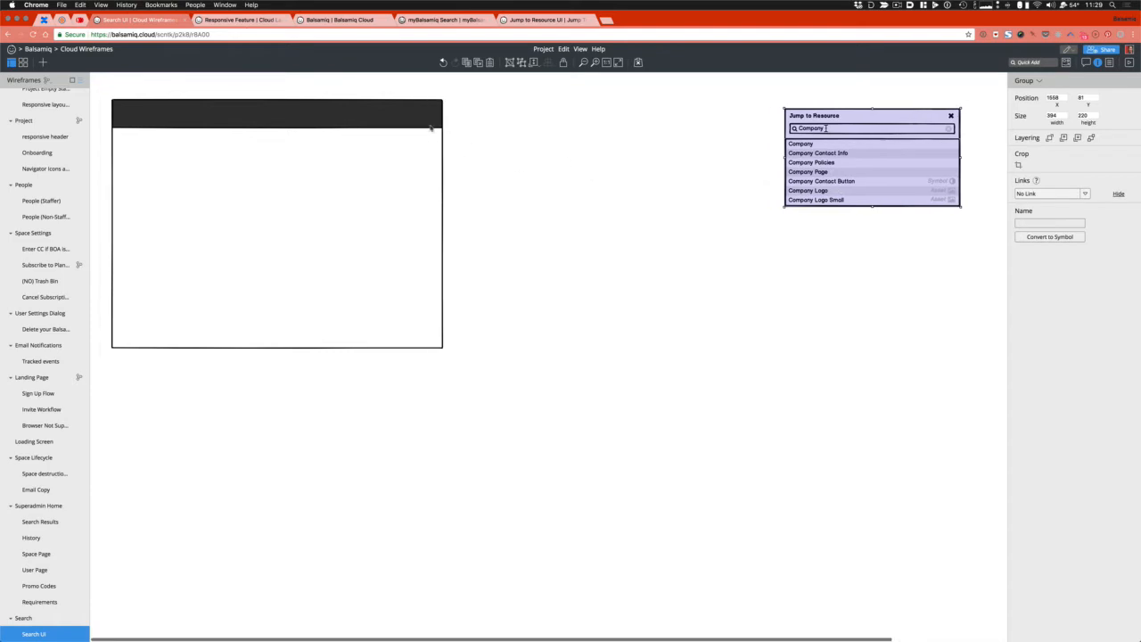
With the Balsamiq Cloud projects page opened for reference, add an XS white Smile Outlined icon at the header bar's upper-left corner
{"action": "left_click", "coordinate": [246, 20]}
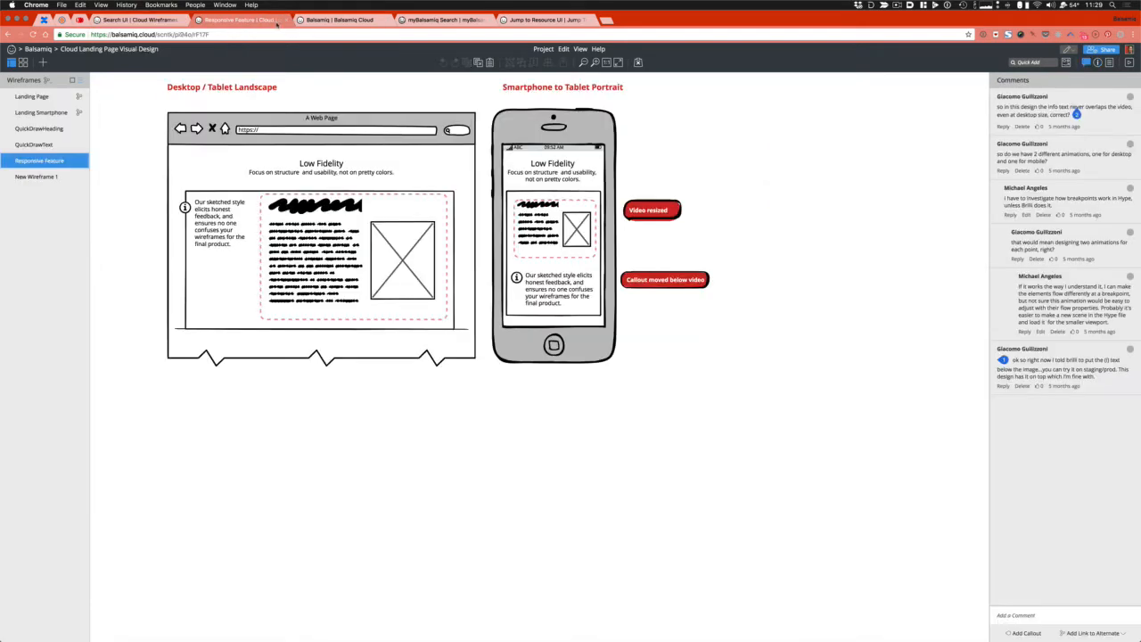
{"action": "left_click", "coordinate": [320, 20]}
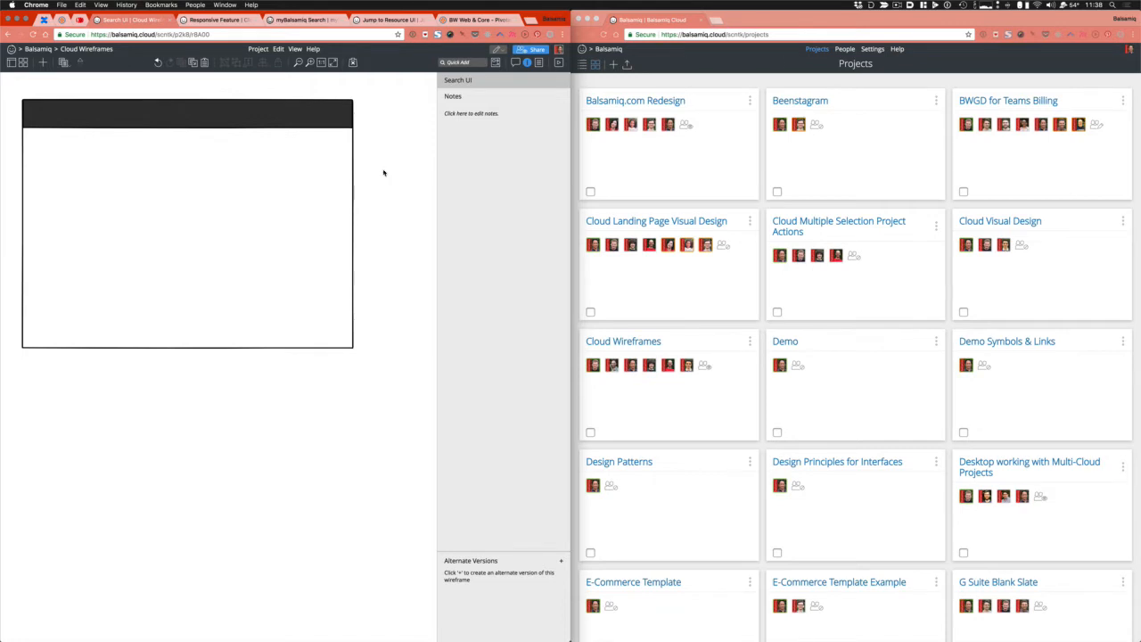
{"action": "key", "text": "/"}
{"action": "type", "text": "smi"}
{"action": "key", "text": "Down"}
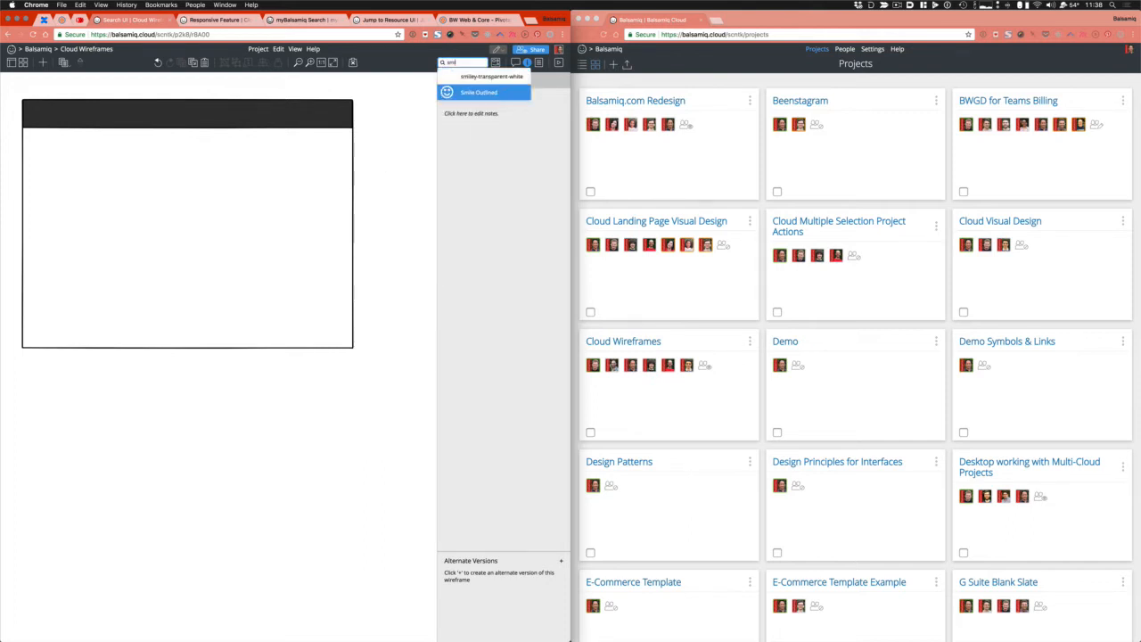
{"action": "key", "text": "Return"}
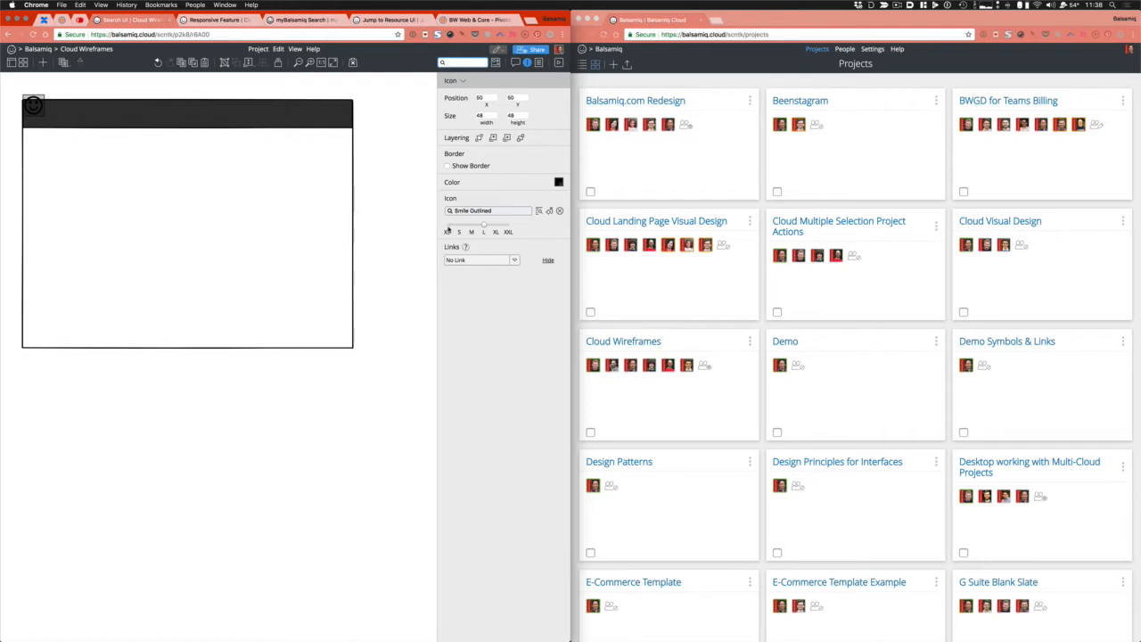
{"action": "left_click", "coordinate": [446, 232]}
{"action": "left_click", "coordinate": [558, 182]}
{"action": "left_click", "coordinate": [557, 203]}
{"action": "left_click_drag", "start_coordinate": [27, 98], "coordinate": [37, 107]}
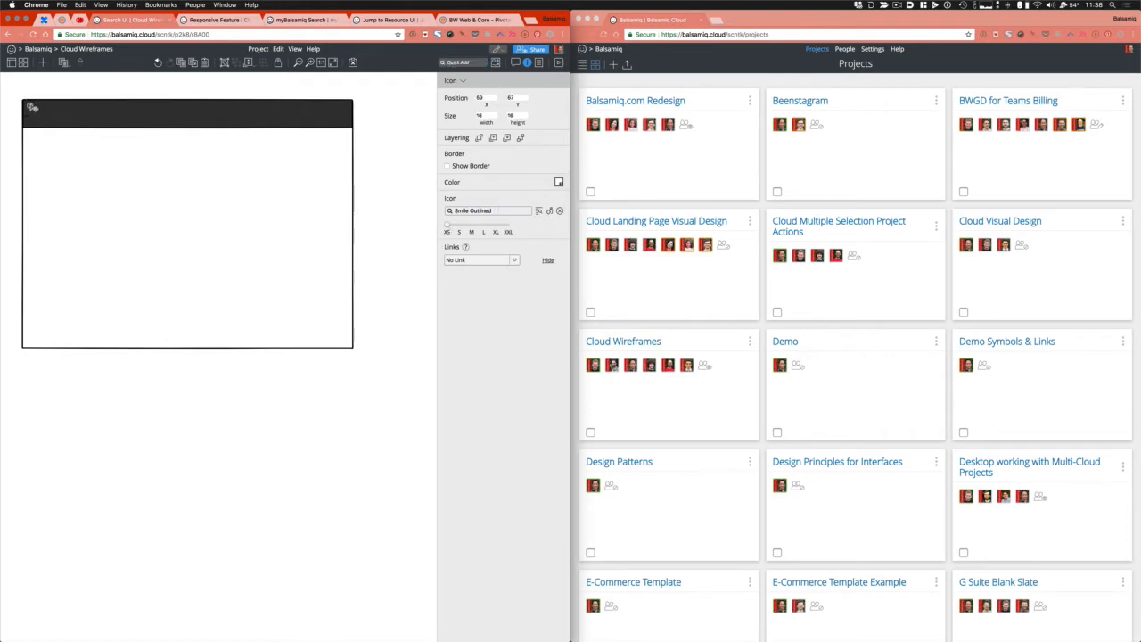
Add a Bars icon, make it XS and white, and place it directly beneath the smiley in the header bar
{"action": "key", "text": "slash"}
{"action": "type", "text": "b"}
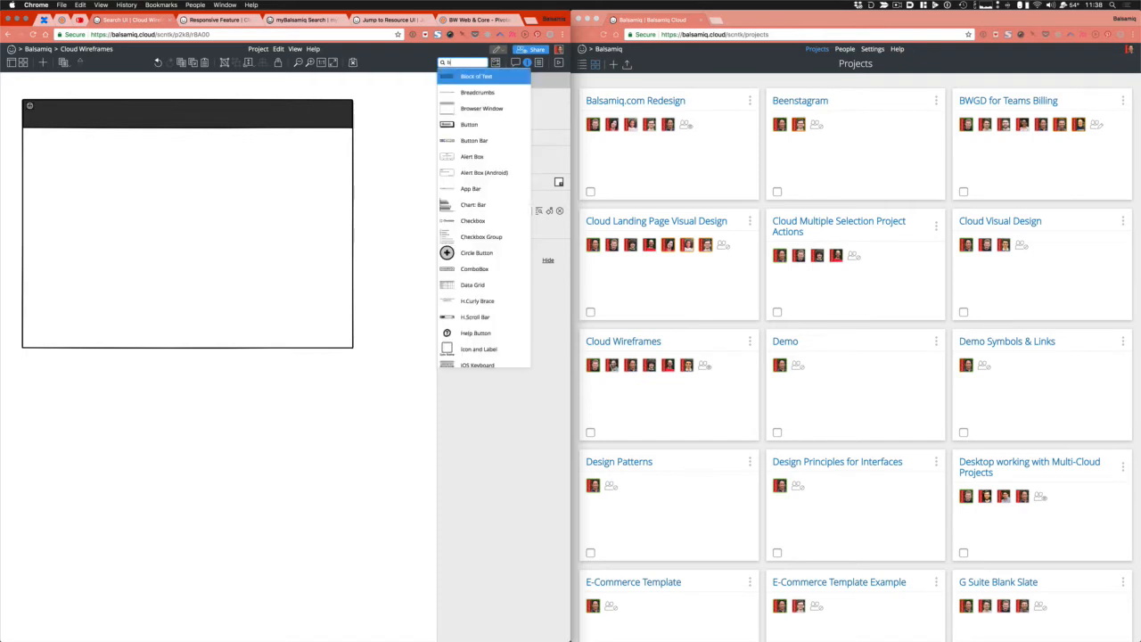
{"action": "type", "text": "ars"}
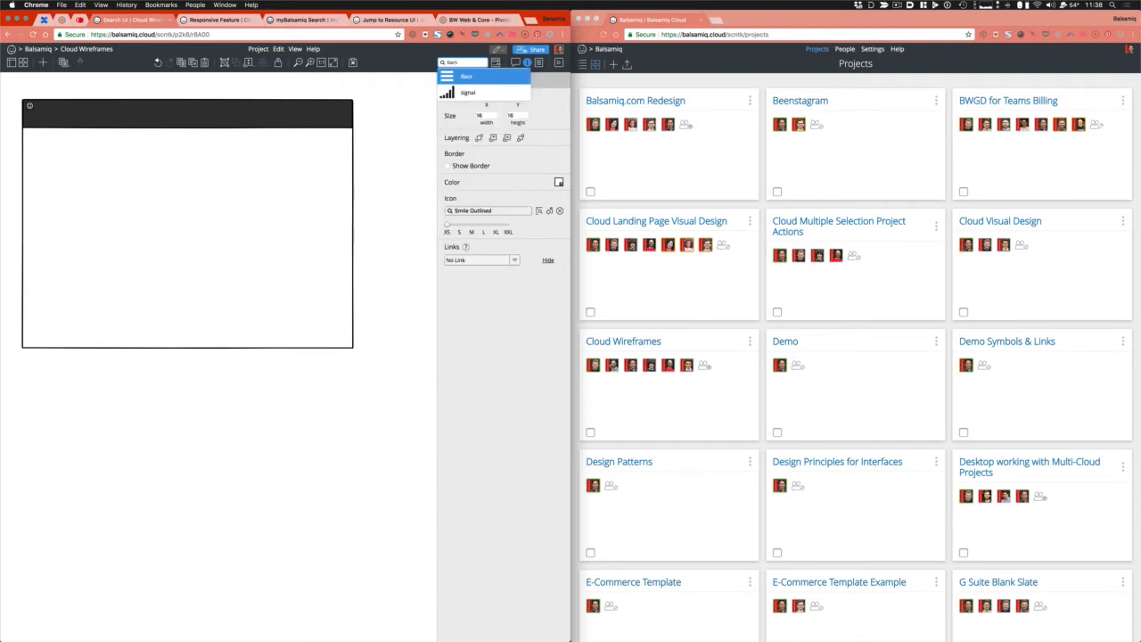
{"action": "key", "text": "Return"}
{"action": "left_click_drag", "start_coordinate": [34, 107], "coordinate": [36, 132]}
{"action": "left_click", "coordinate": [451, 227]}
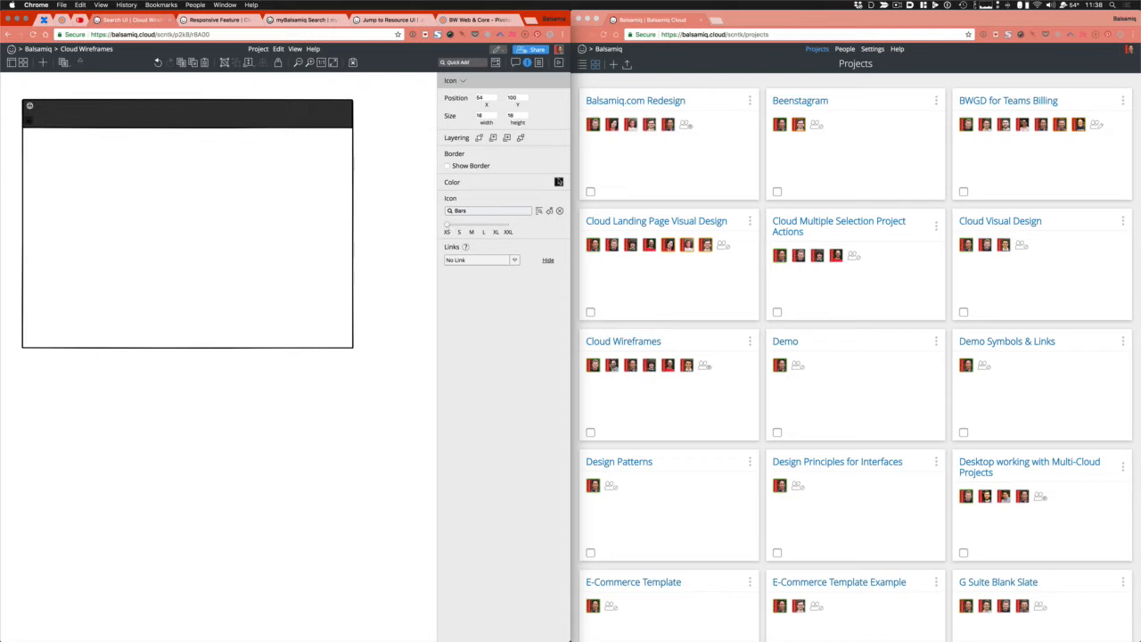
{"action": "left_click", "coordinate": [558, 182]}
{"action": "left_click", "coordinate": [563, 205]}
{"action": "left_click_drag", "start_coordinate": [29, 120], "coordinate": [32, 118]}
{"action": "left_click", "coordinate": [30, 106]}
Duplicate the Bars icon into a row of four and change the three copies to th-large, plus and upload icons
{"action": "left_click_drag", "start_coordinate": [30, 119], "coordinate": [59, 119]}
{"action": "double_click", "coordinate": [39, 119]}
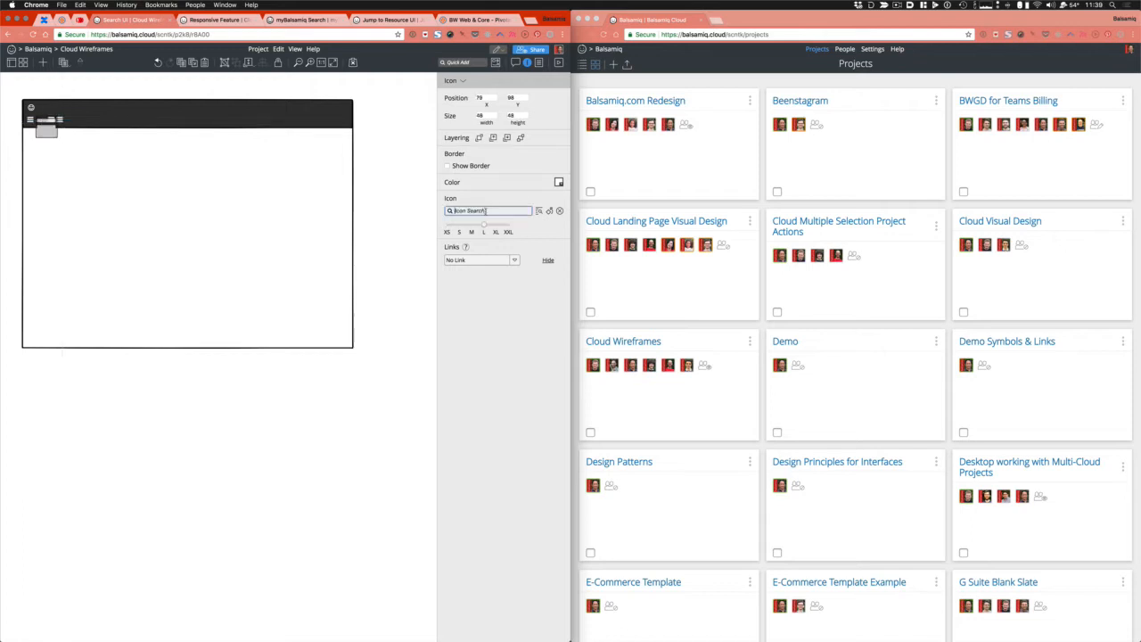
{"action": "left_click", "coordinate": [470, 211]}
{"action": "type", "text": "plus"}
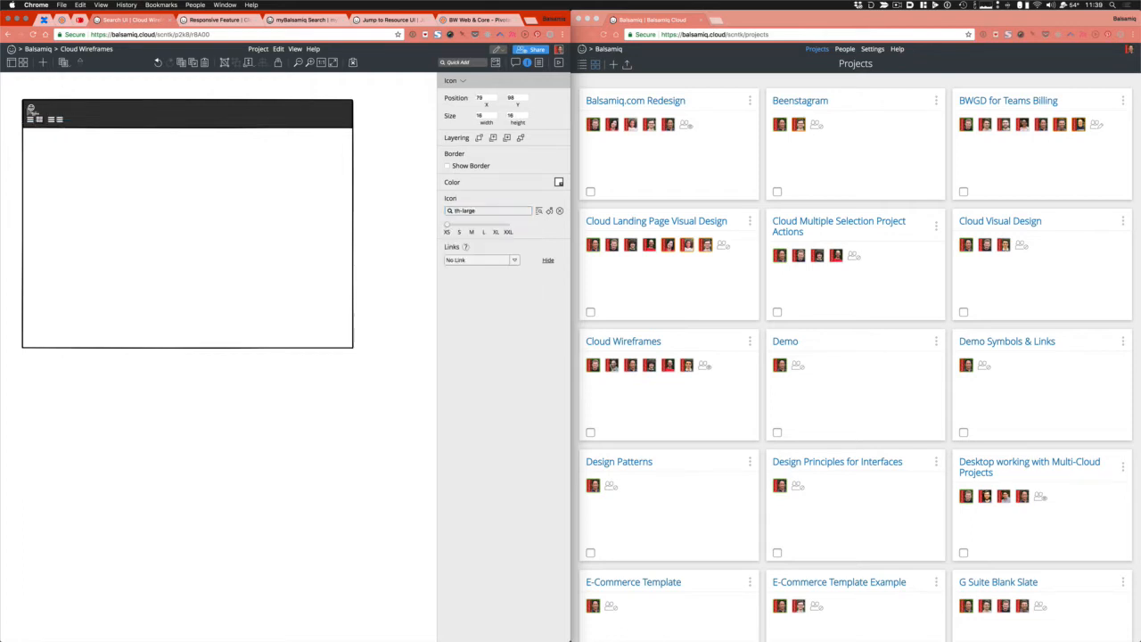
{"action": "left_click", "coordinate": [529, 225]}
{"action": "left_click", "coordinate": [60, 120]}
{"action": "left_click", "coordinate": [471, 211]}
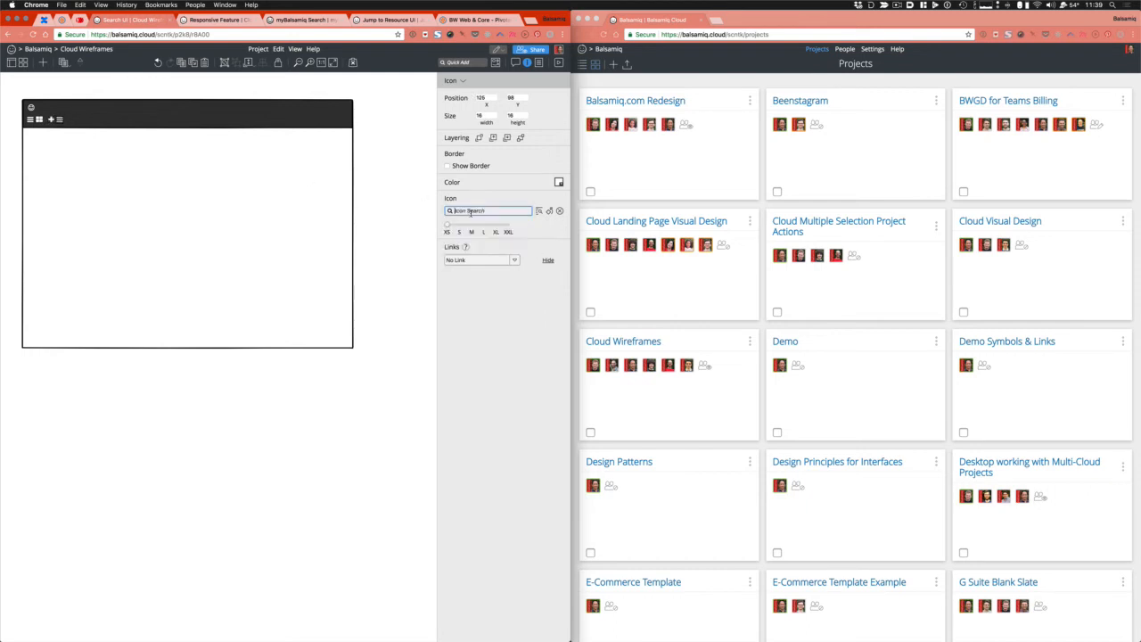
{"action": "type", "text": "upload"}
{"action": "left_click", "coordinate": [473, 227]}
Add a white User Circle icon at size XS in the header bar's upper-right corner
{"action": "left_click", "coordinate": [463, 63]}
{"action": "type", "text": "user"}
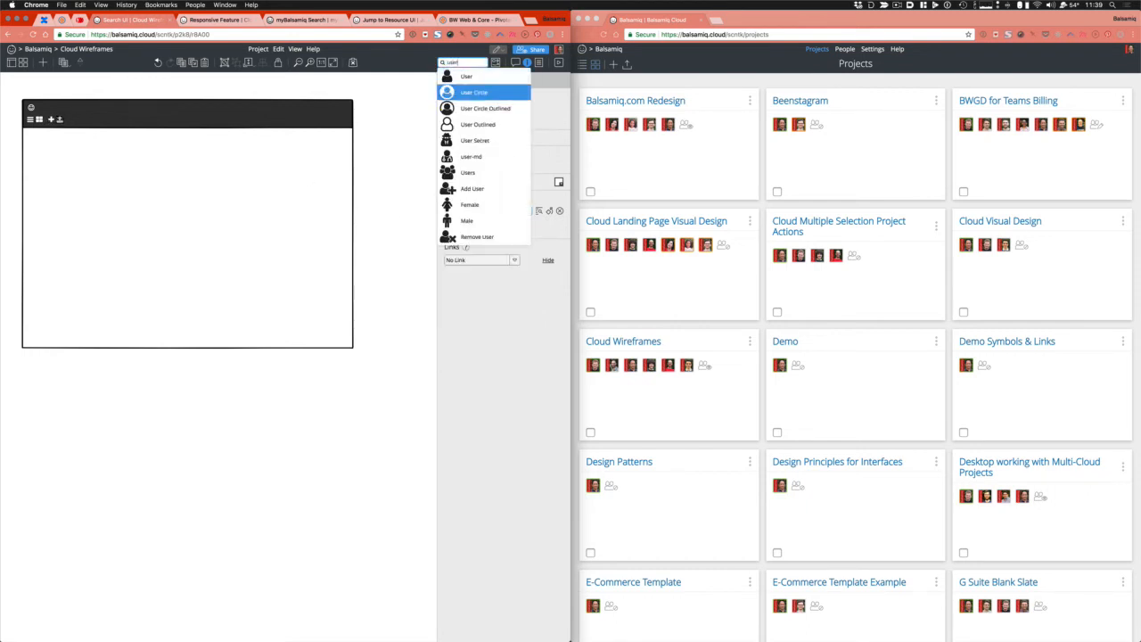
{"action": "left_click", "coordinate": [468, 93]}
{"action": "left_click", "coordinate": [559, 182]}
{"action": "left_click", "coordinate": [502, 192]}
{"action": "left_click_drag", "start_coordinate": [33, 106], "coordinate": [343, 109]}
{"action": "left_click", "coordinate": [446, 224]}
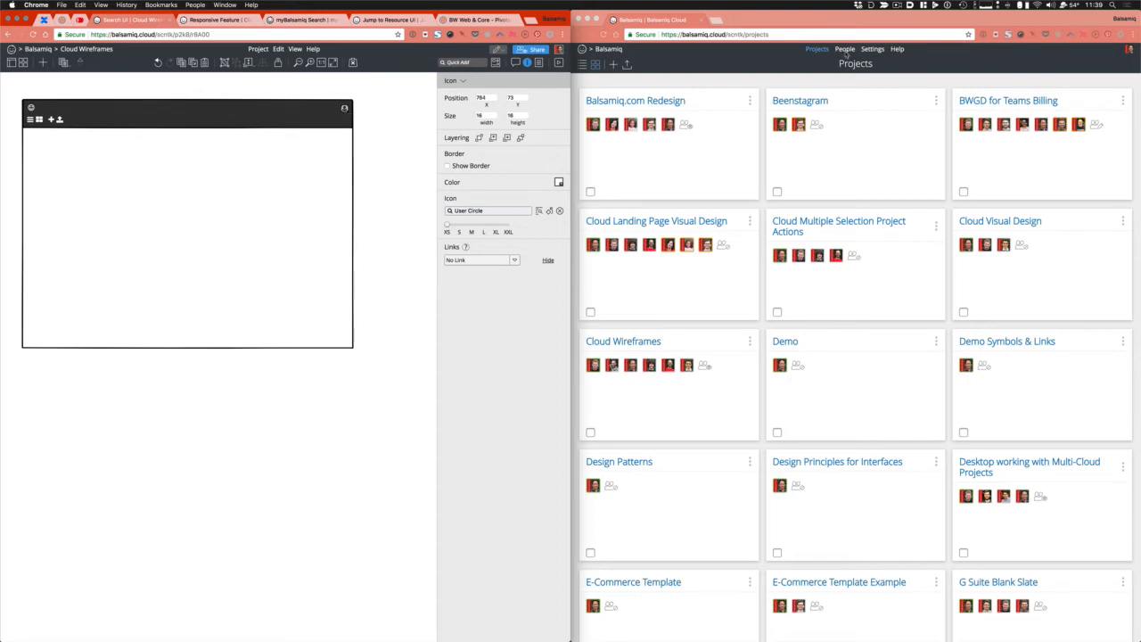
Add a Link Bar at the top centre of the header with the entries Projects, People, Settings and Help
{"action": "left_click", "coordinate": [152, 89]}
{"action": "type", "text": "link"}
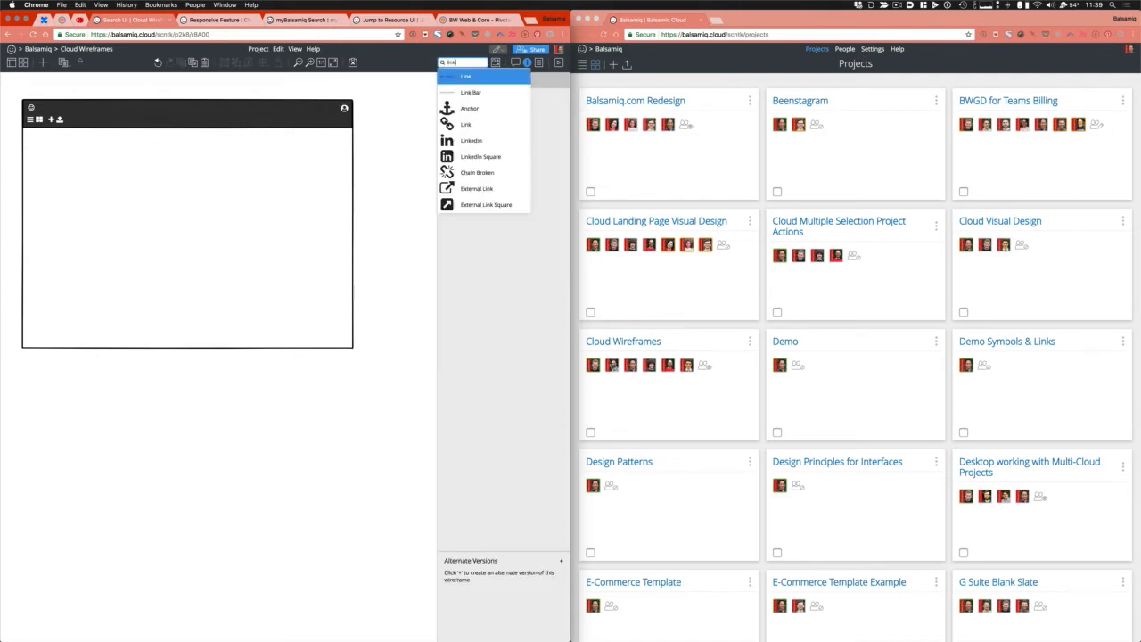
{"action": "key", "text": "Down"}
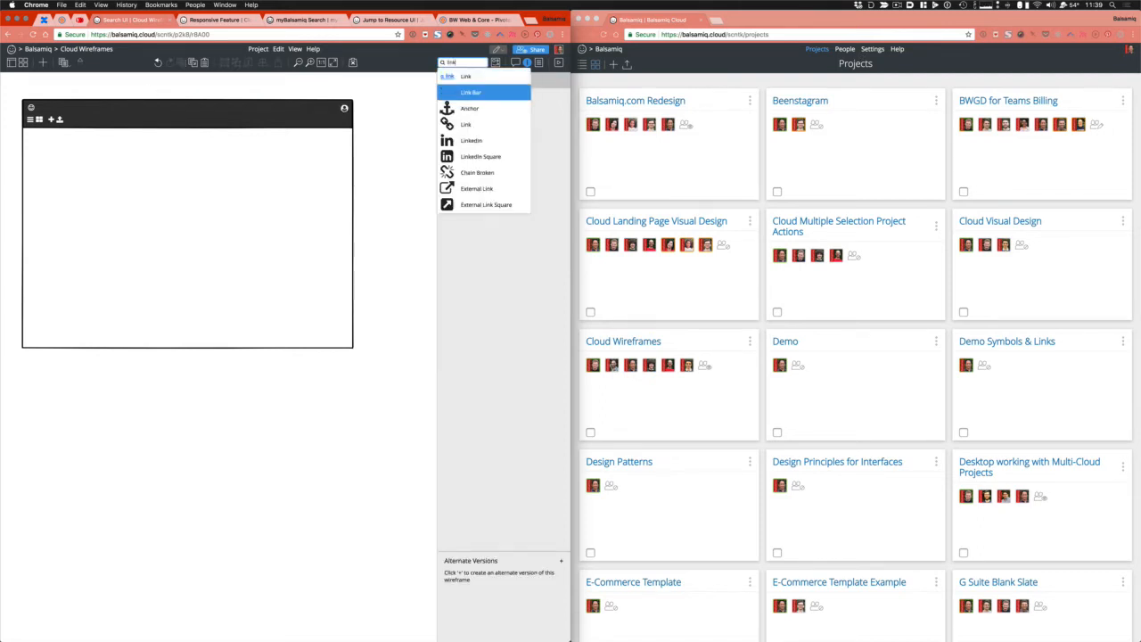
{"action": "key", "text": "Return"}
{"action": "left_click_drag", "start_coordinate": [116, 104], "coordinate": [223, 110]}
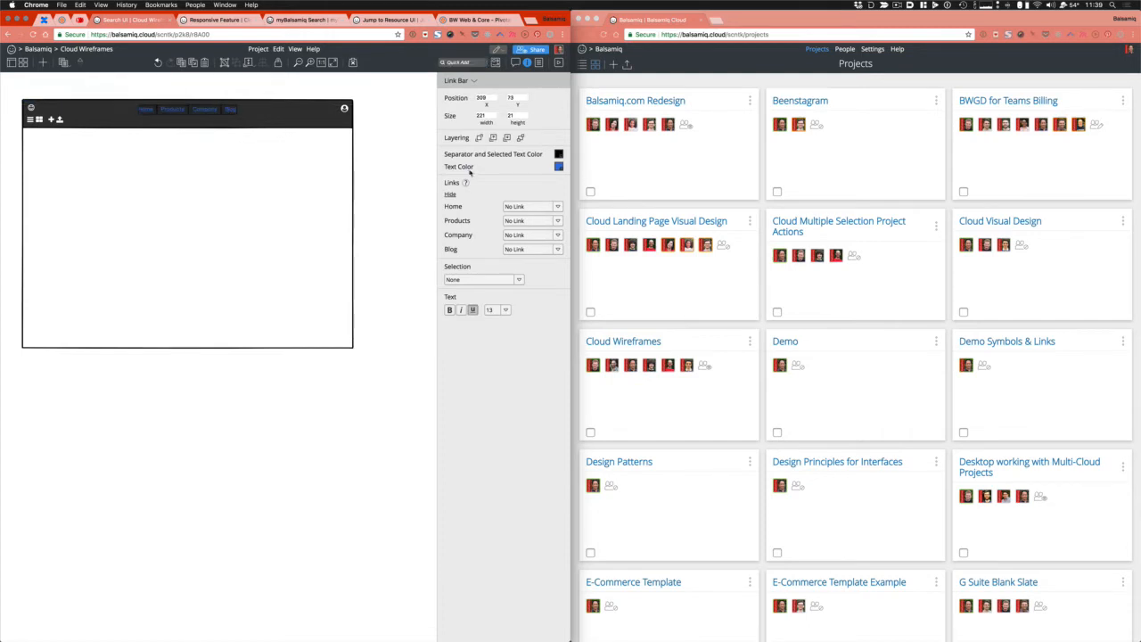
{"action": "key", "text": "Return"}
{"action": "type", "text": "Projects"}
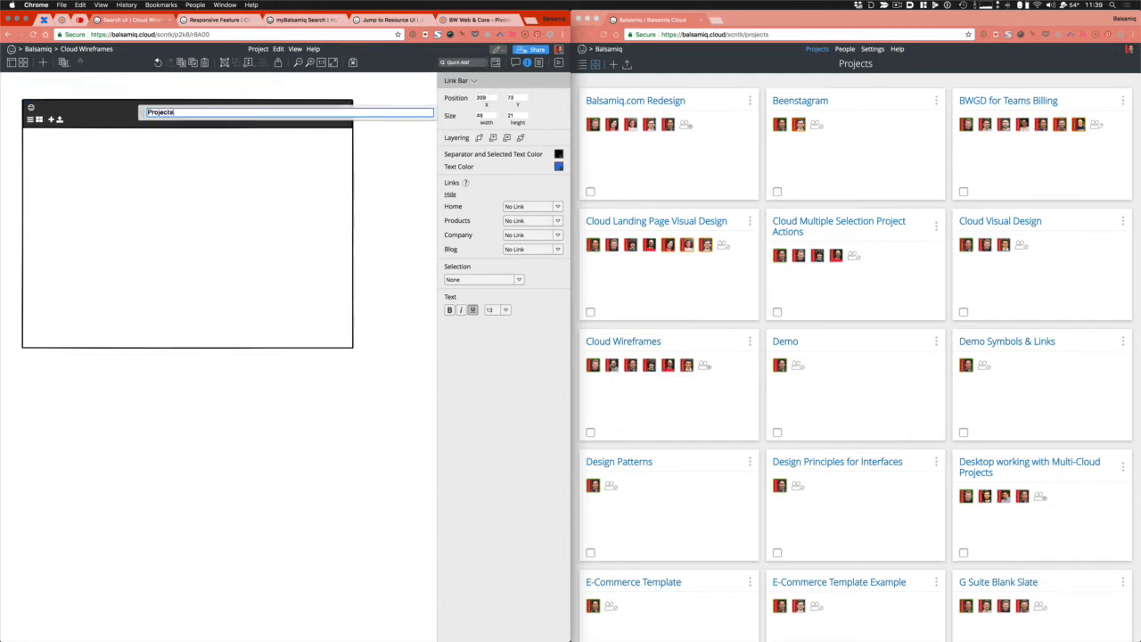
{"action": "type", "text": ", People, Settings, Help"}
{"action": "key", "text": "Return"}
Set the link bar's text colour to white and make Projects the selected entry
{"action": "left_click", "coordinate": [558, 167]}
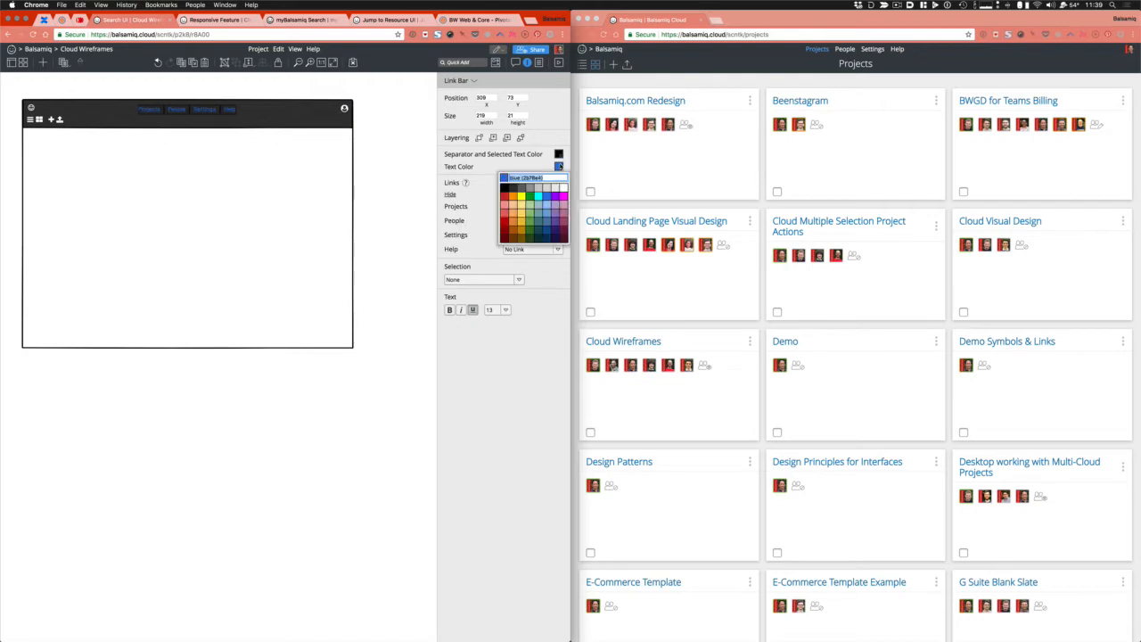
{"action": "left_click", "coordinate": [565, 190]}
{"action": "left_click", "coordinate": [487, 282]}
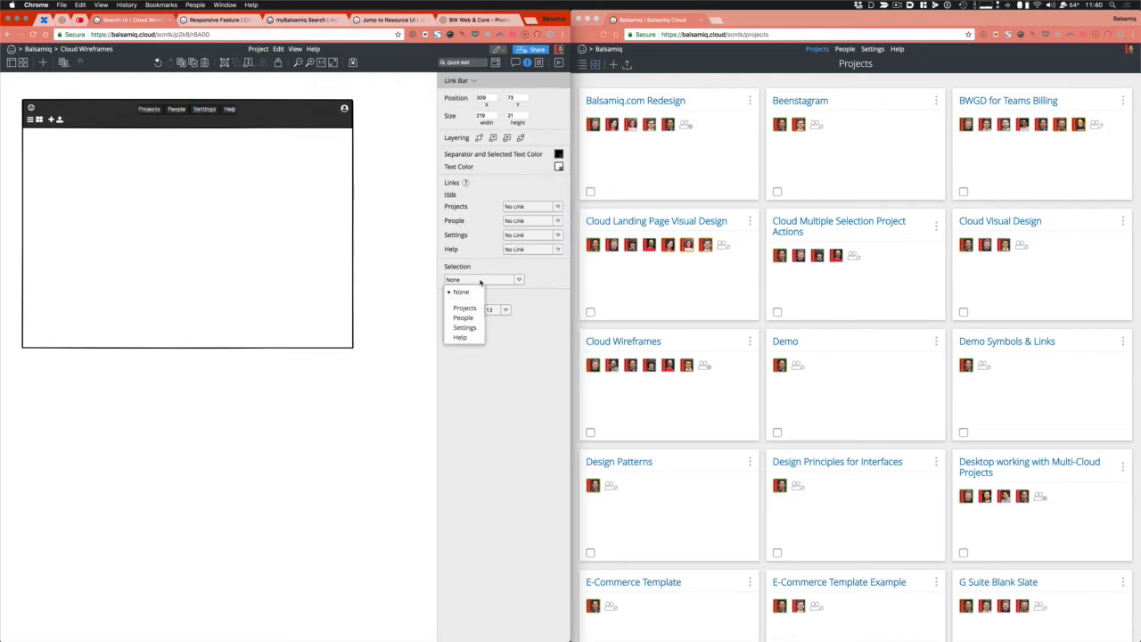
{"action": "left_click", "coordinate": [464, 304]}
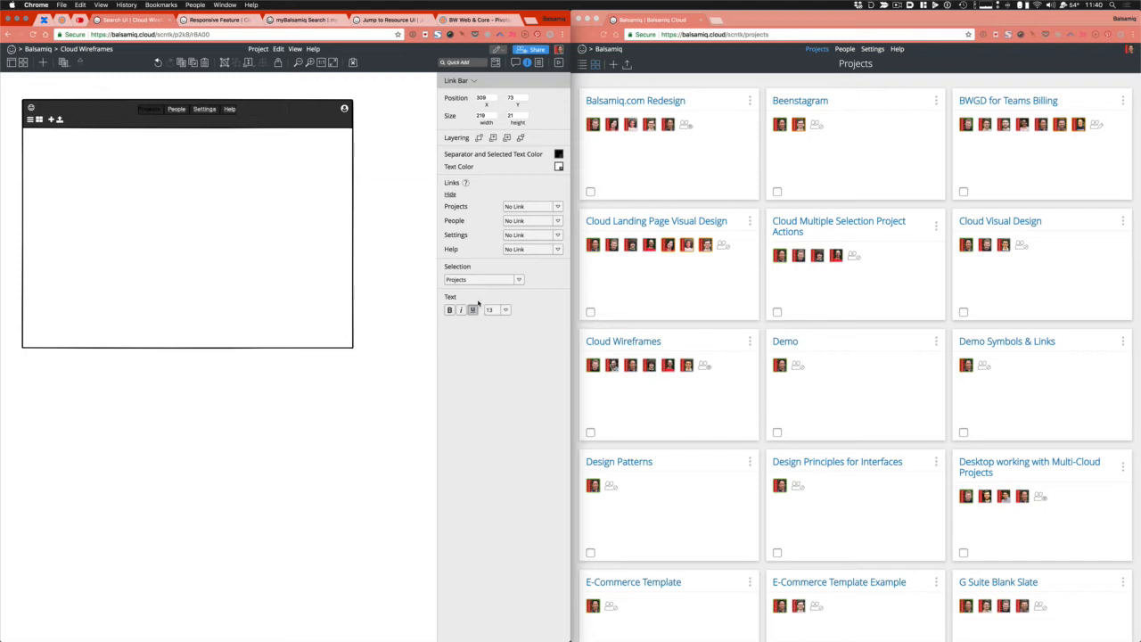
{"action": "left_click", "coordinate": [472, 282]}
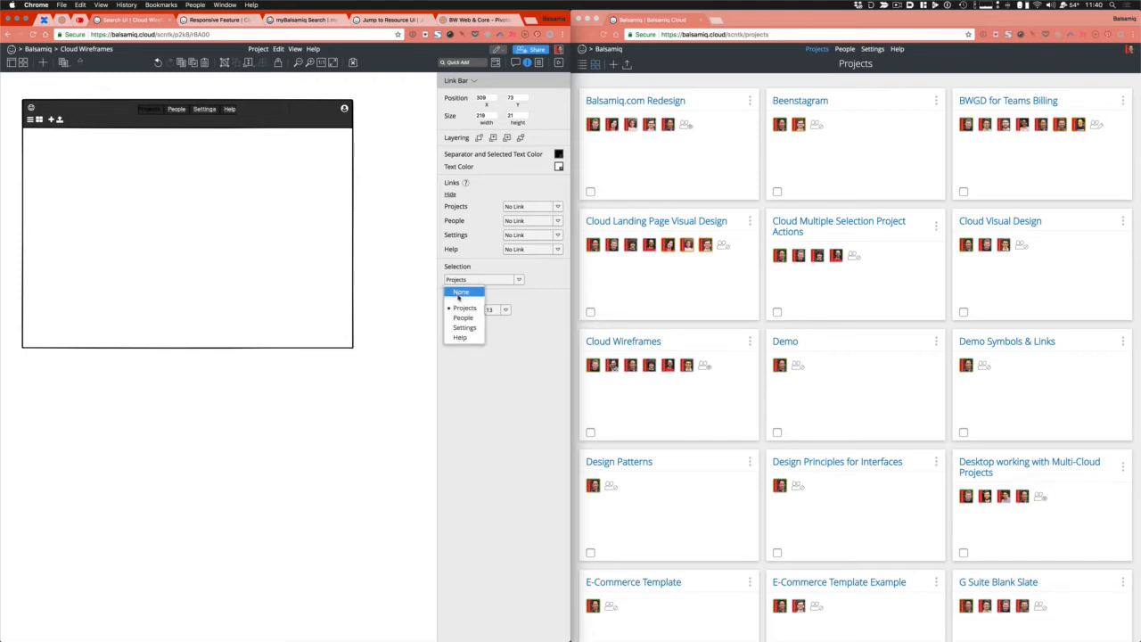
Set the link bar's separator and selected text colour to light blue
{"action": "left_click", "coordinate": [559, 154]}
{"action": "left_click", "coordinate": [559, 154]}
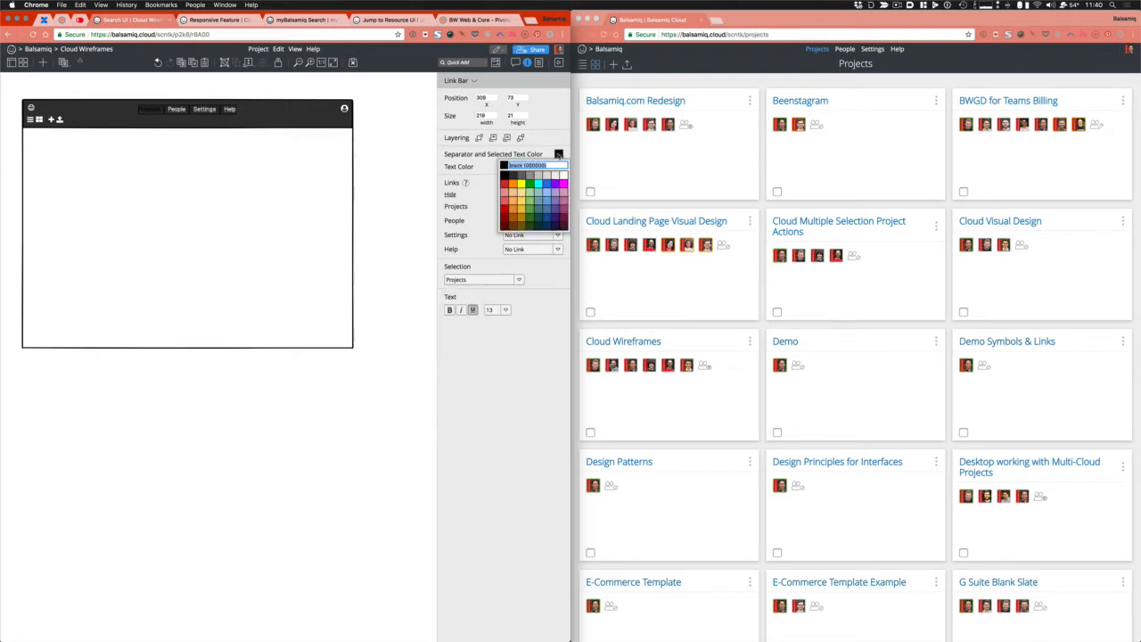
{"action": "left_click", "coordinate": [530, 177]}
{"action": "left_click", "coordinate": [547, 196]}
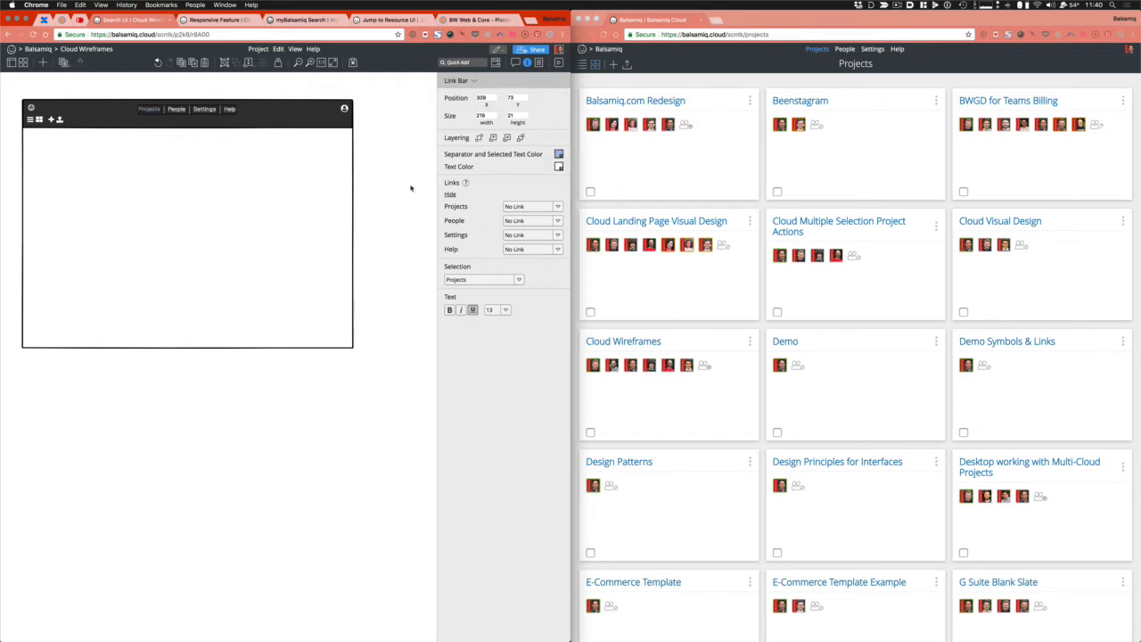
{"action": "left_click", "coordinate": [376, 138]}
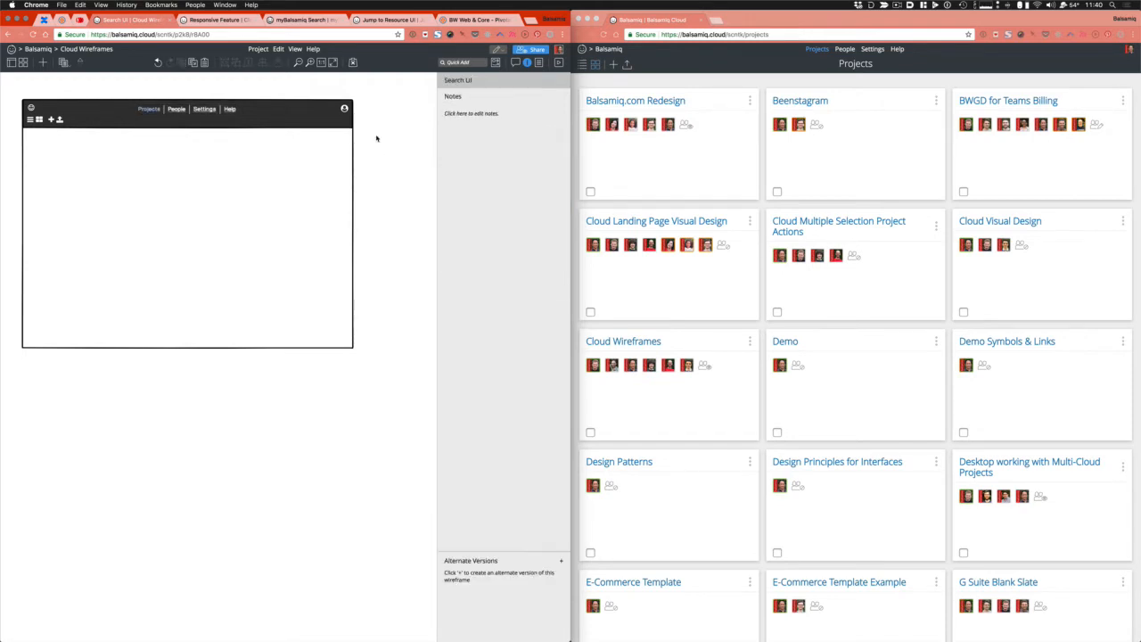
Change the link bar's separator and selected text colour to light gray
{"action": "left_click", "coordinate": [204, 114]}
{"action": "left_click", "coordinate": [559, 154]}
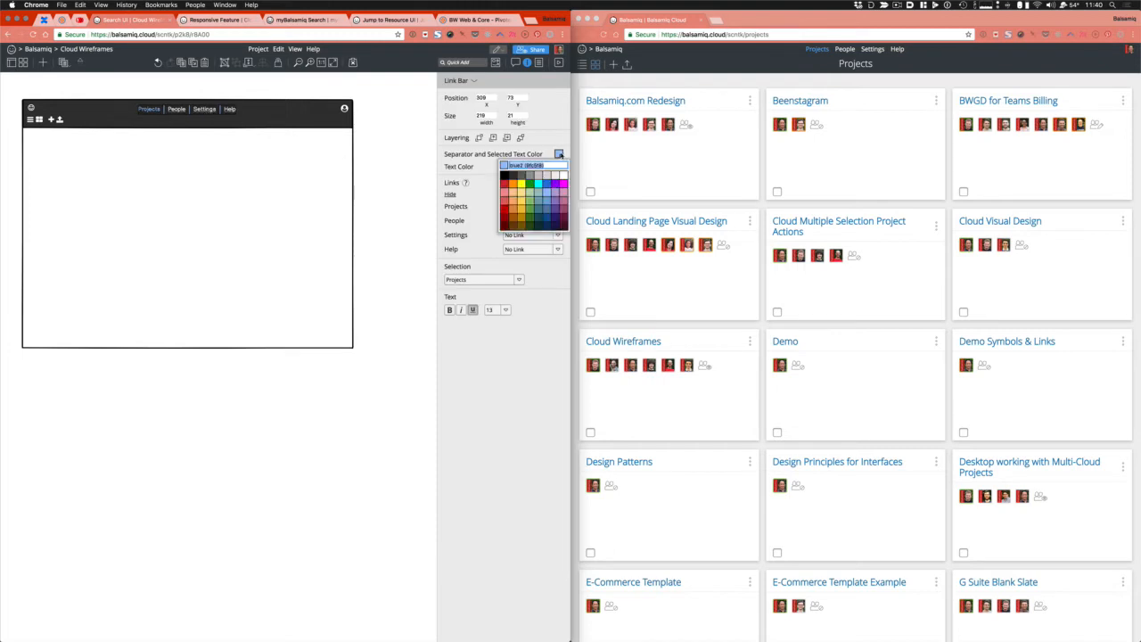
{"action": "left_click", "coordinate": [539, 176]}
{"action": "left_click", "coordinate": [382, 113]}
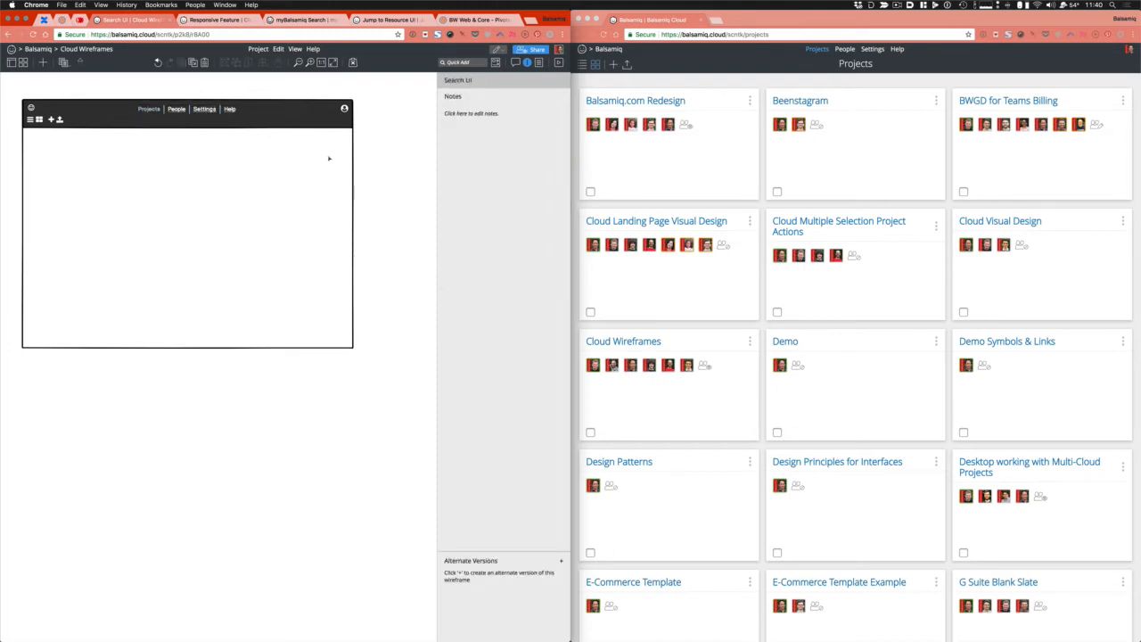
Add a white Subtitle reading "Projects" beneath the link bar in the header
{"action": "key", "text": "/"}
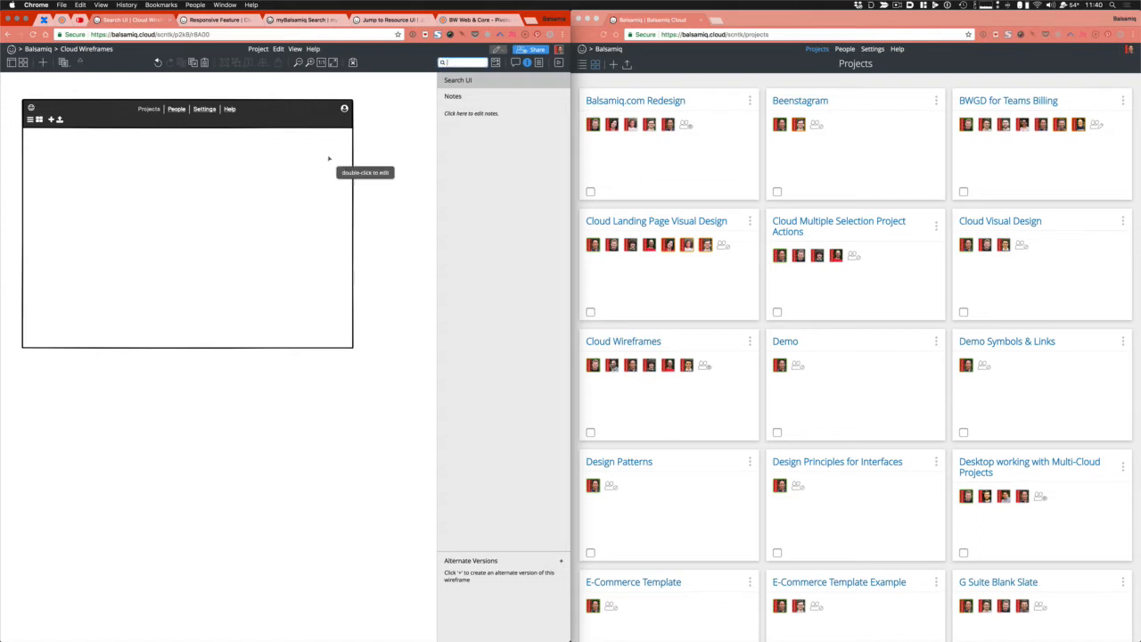
{"action": "type", "text": "sub"}
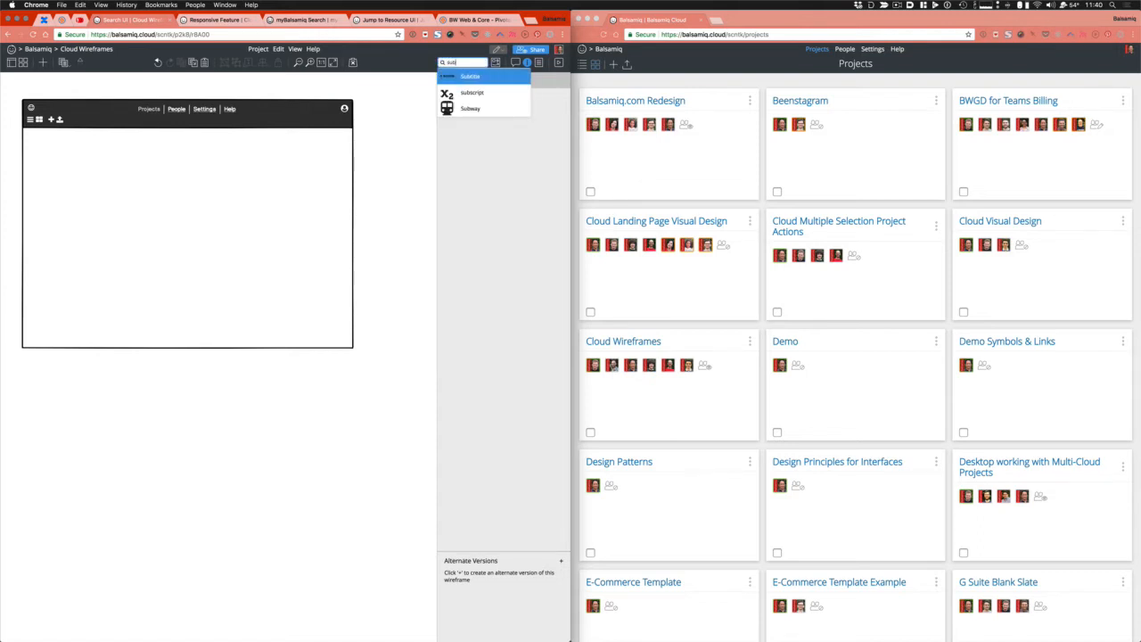
{"action": "key", "text": "Return"}
{"action": "left_click_drag", "start_coordinate": [44, 102], "coordinate": [184, 120]}
{"action": "left_click", "coordinate": [562, 179]}
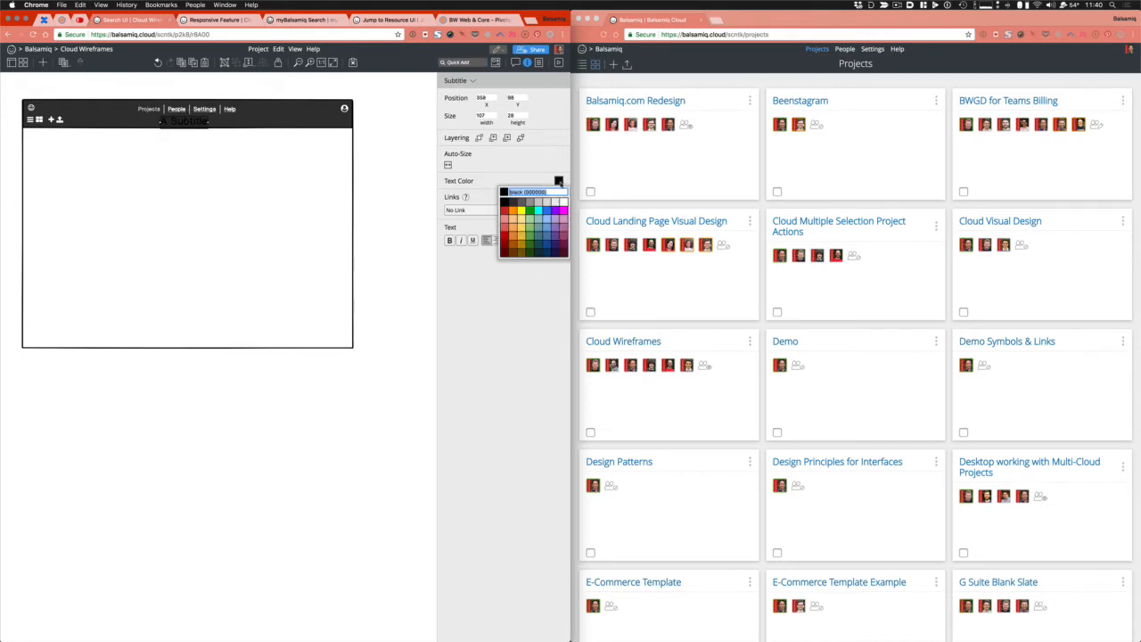
{"action": "left_click", "coordinate": [564, 203]}
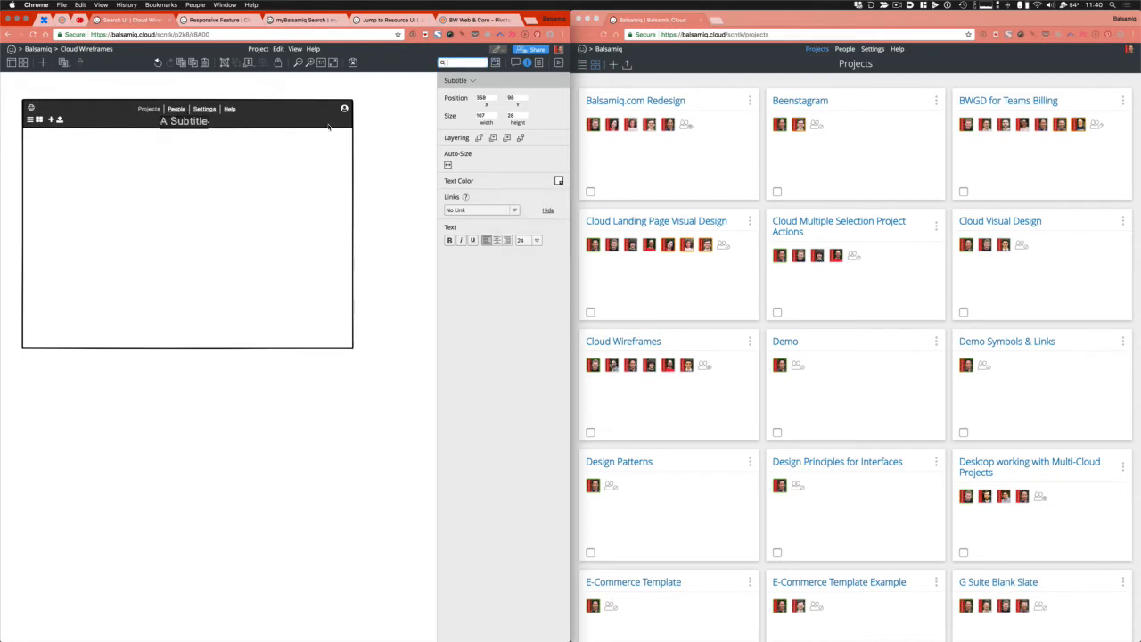
{"action": "double_click", "coordinate": [200, 131]}
{"action": "type", "text": "Projects"}
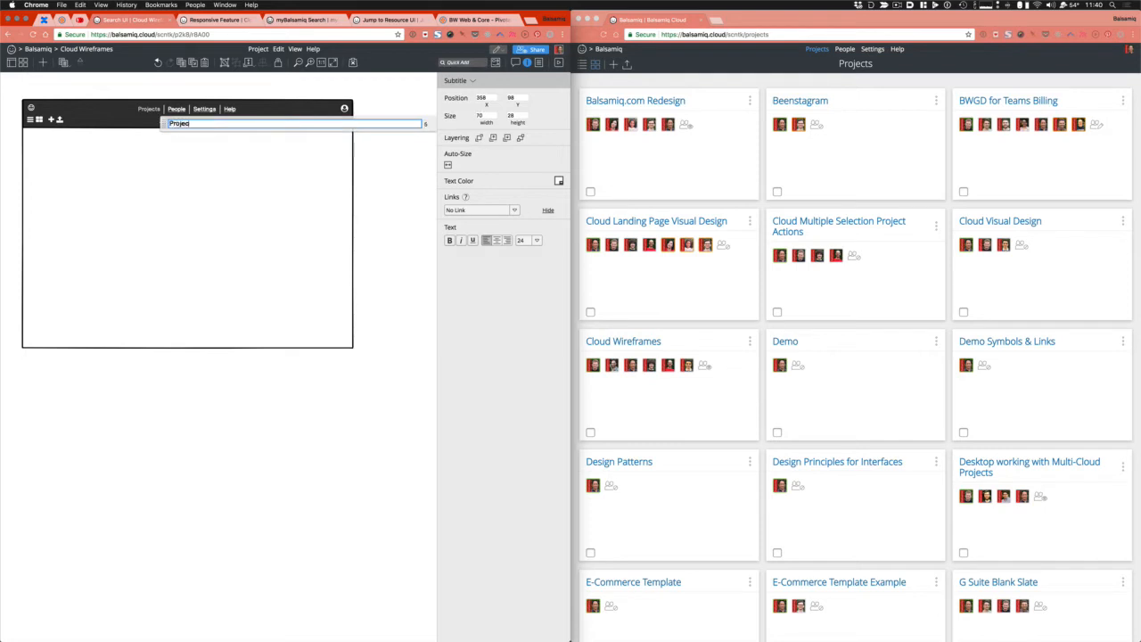
{"action": "left_click", "coordinate": [394, 191]}
Nudge the link bar up to Y 70 and shift the Projects title slightly upward within the header bar
{"action": "left_click", "coordinate": [184, 123]}
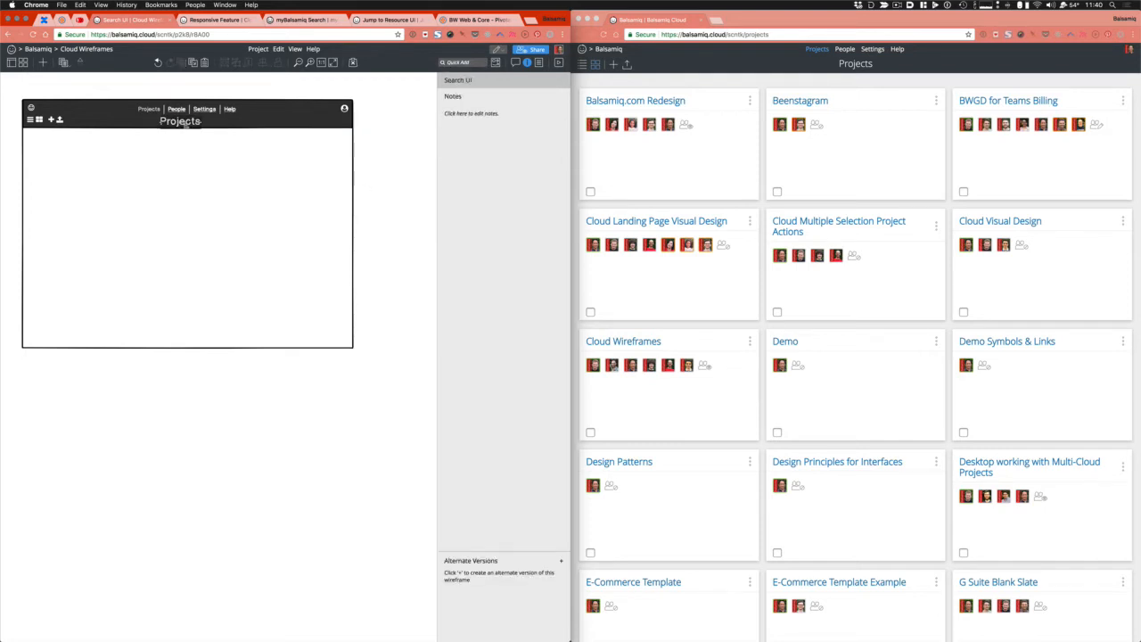
{"action": "left_click", "coordinate": [184, 85]}
{"action": "left_click", "coordinate": [151, 111]}
{"action": "key", "text": "Up"}
{"action": "key", "text": "Up"}
{"action": "key", "text": "Up"}
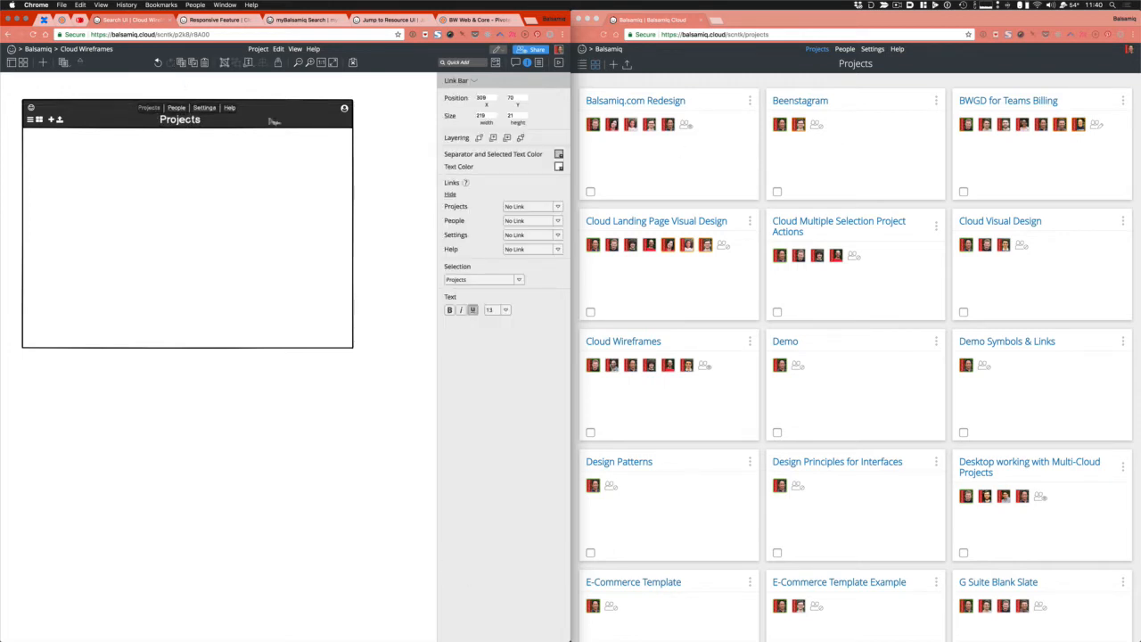
{"action": "left_click", "coordinate": [183, 122]}
{"action": "left_click", "coordinate": [230, 88]}
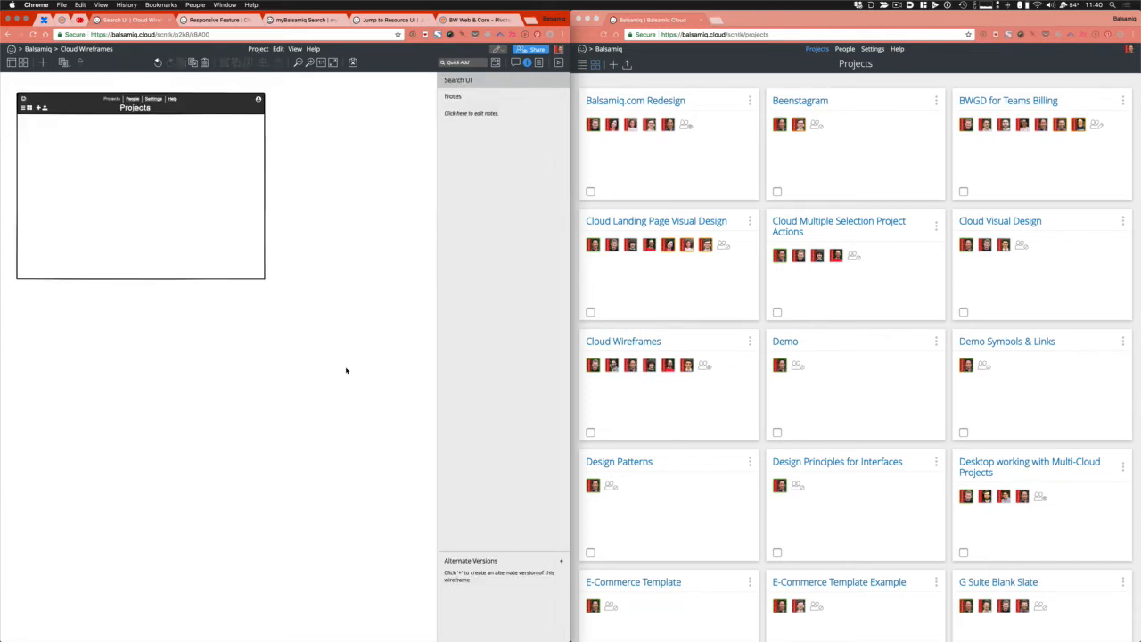
{"action": "left_click_drag", "start_coordinate": [326, 319], "coordinate": [10, 86]}
{"action": "left_click", "coordinate": [212, 171]}
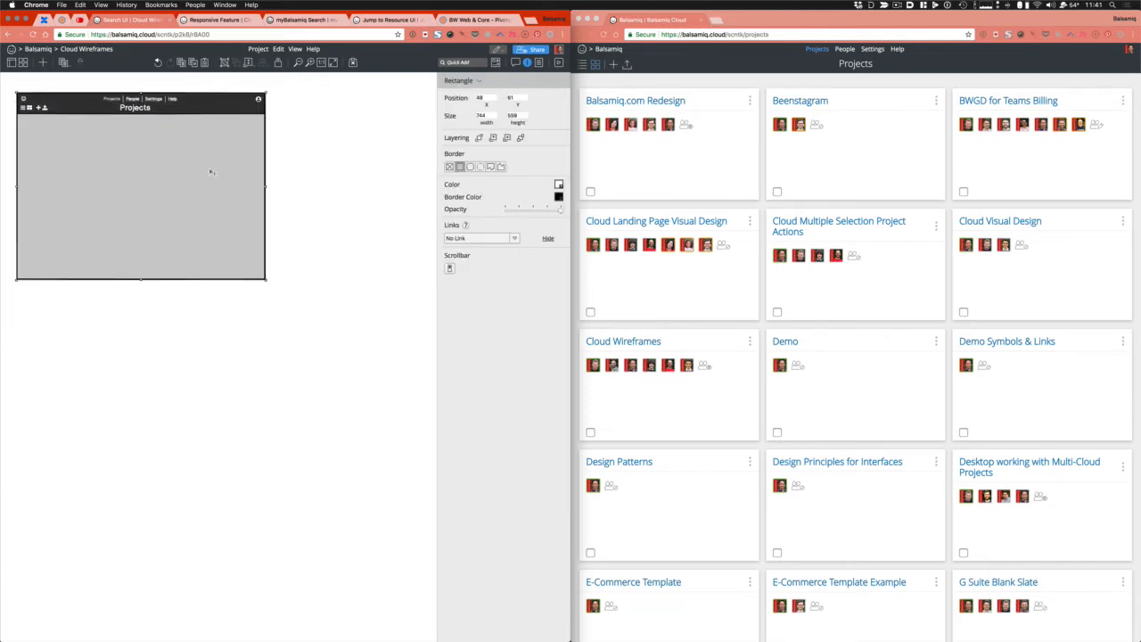
{"action": "left_click_drag", "start_coordinate": [285, 315], "coordinate": [107, 208]}
{"action": "left_click", "coordinate": [101, 156]}
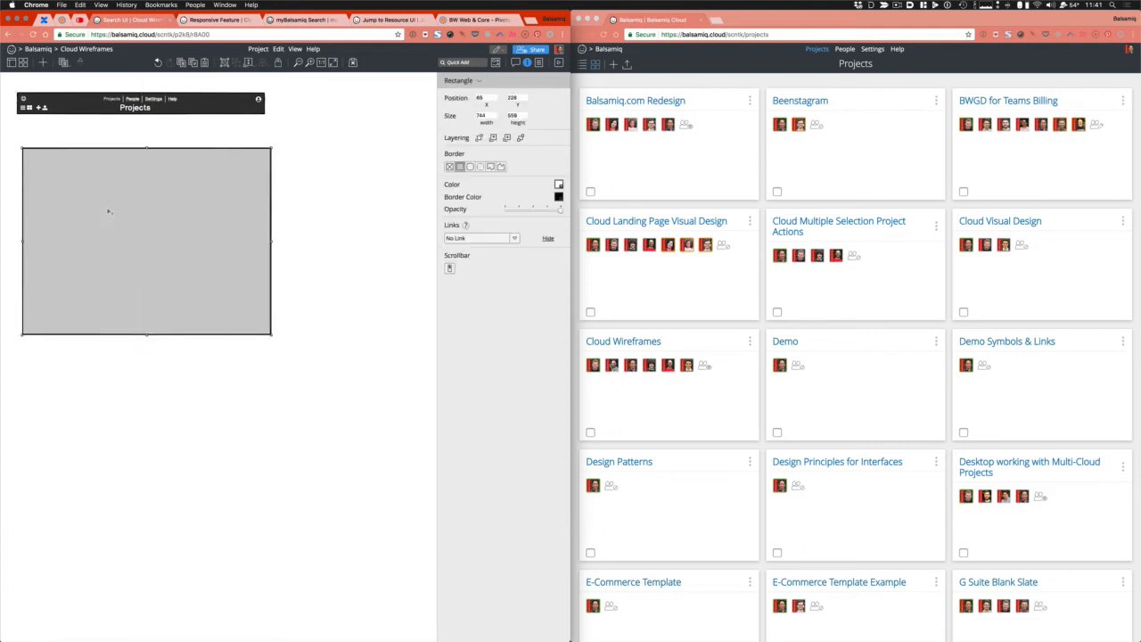
{"action": "key", "text": "ctrl+z"}
{"action": "key", "text": "ctrl+z"}
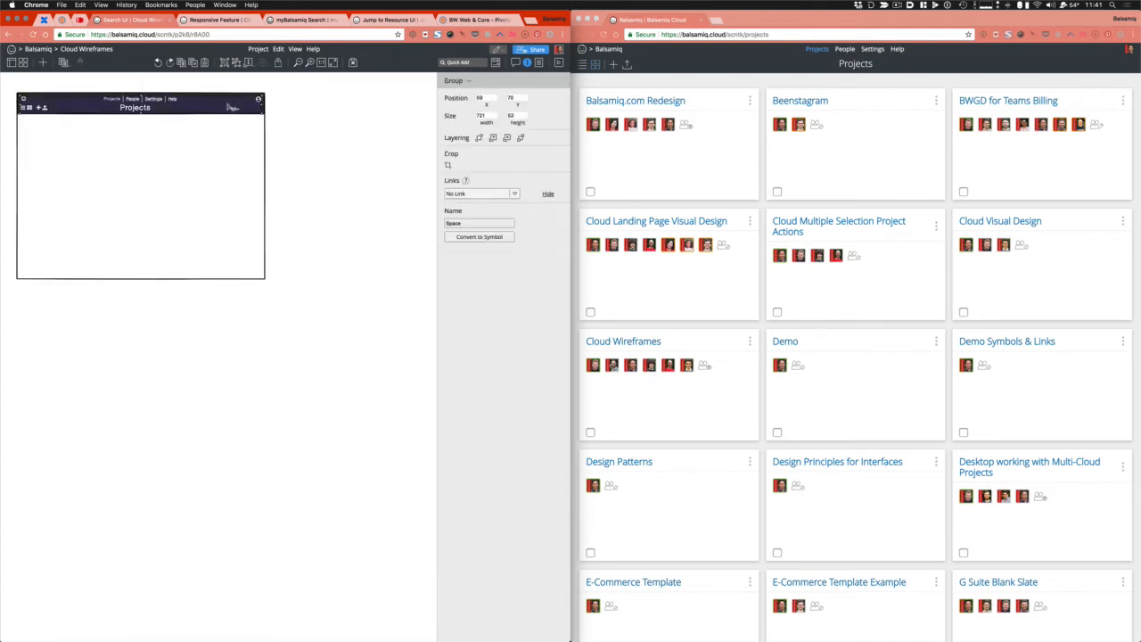
Group the header bar, page rectangle and header controls together, and open the group's name for editing
{"action": "left_click", "coordinate": [257, 93]}
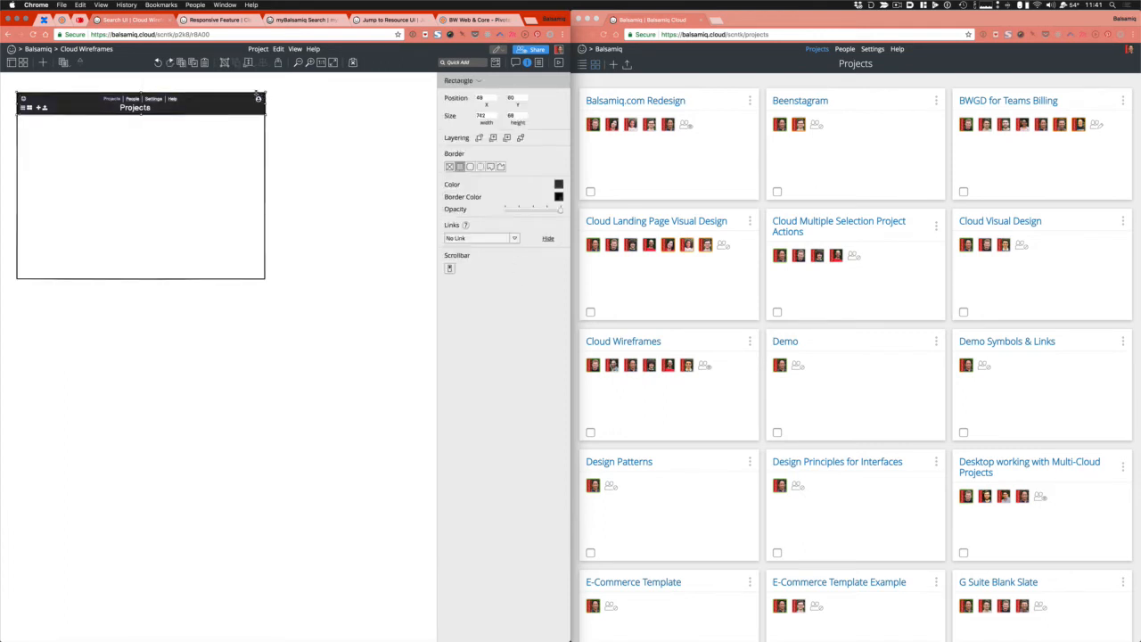
{"action": "left_click", "coordinate": [191, 182], "text": "shift"}
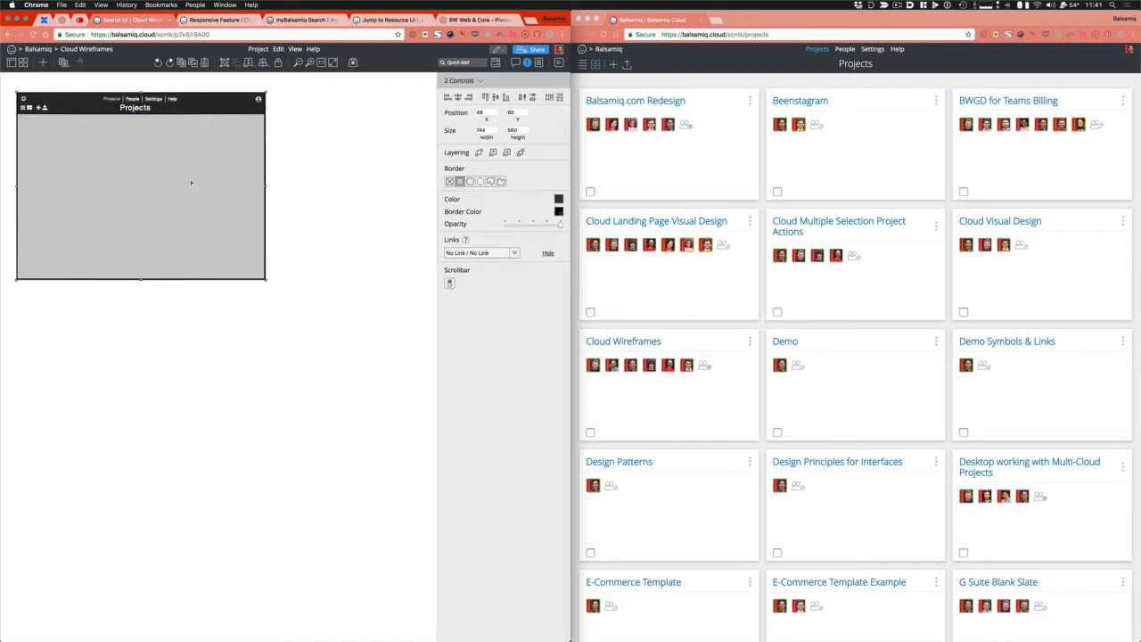
{"action": "key", "text": "super+g"}
{"action": "left_click", "coordinate": [177, 110]}
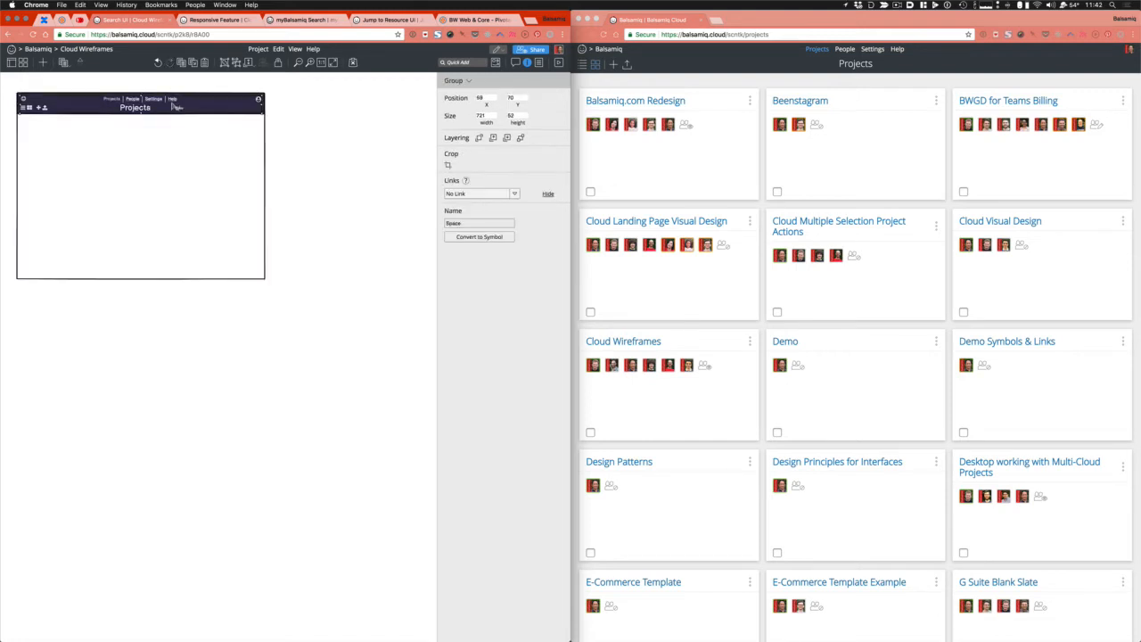
{"action": "left_click", "coordinate": [140, 162], "text": "shift"}
{"action": "key", "text": "super+g"}
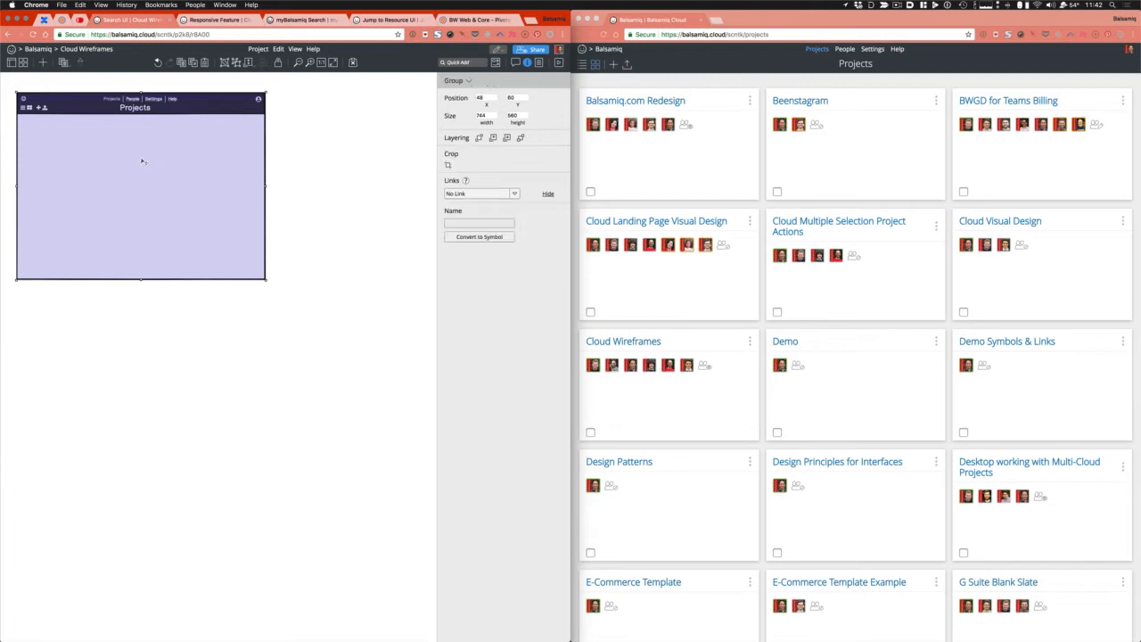
{"action": "left_click", "coordinate": [469, 225]}
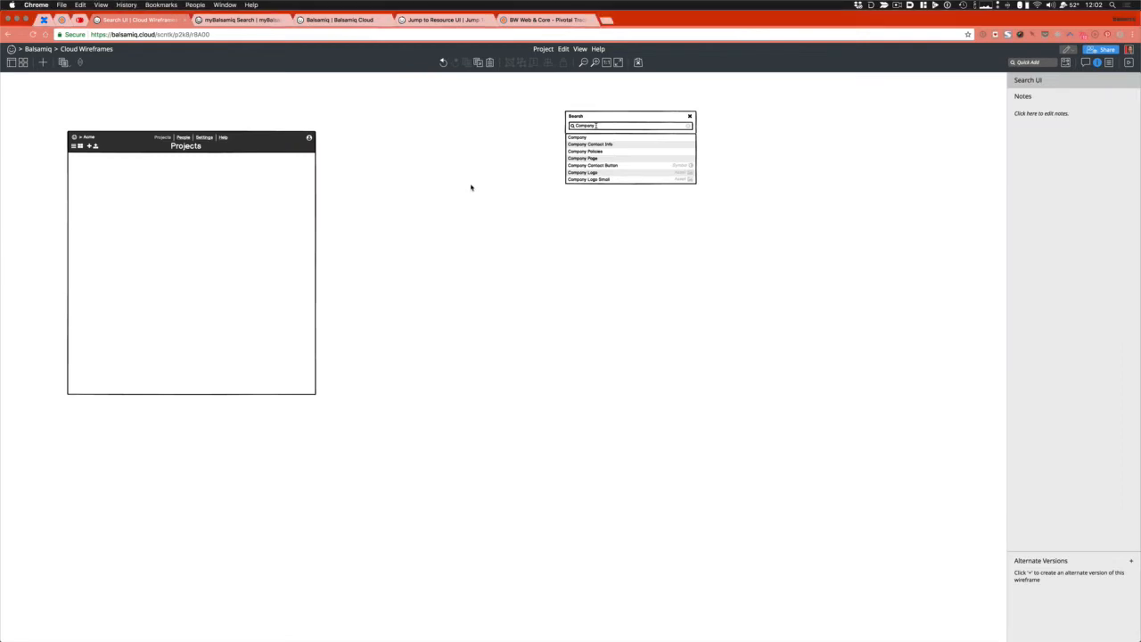
Find the magnifying-glass icon with the term "mag" and add the Search icon to the wireframe
{"action": "key", "text": "slash"}
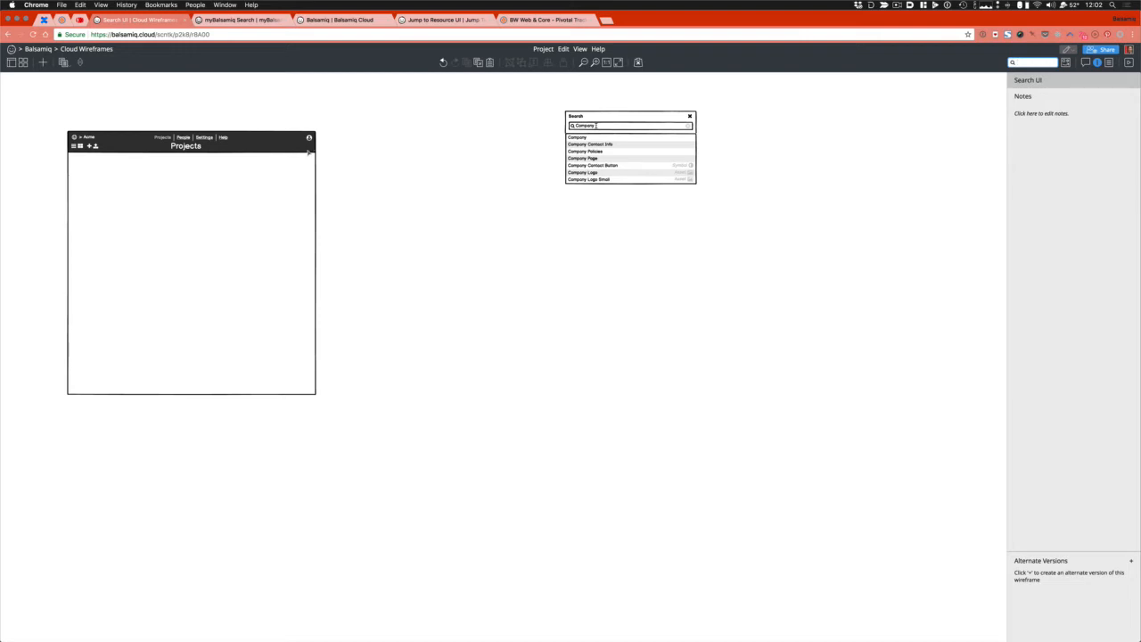
{"action": "type", "text": "mag"}
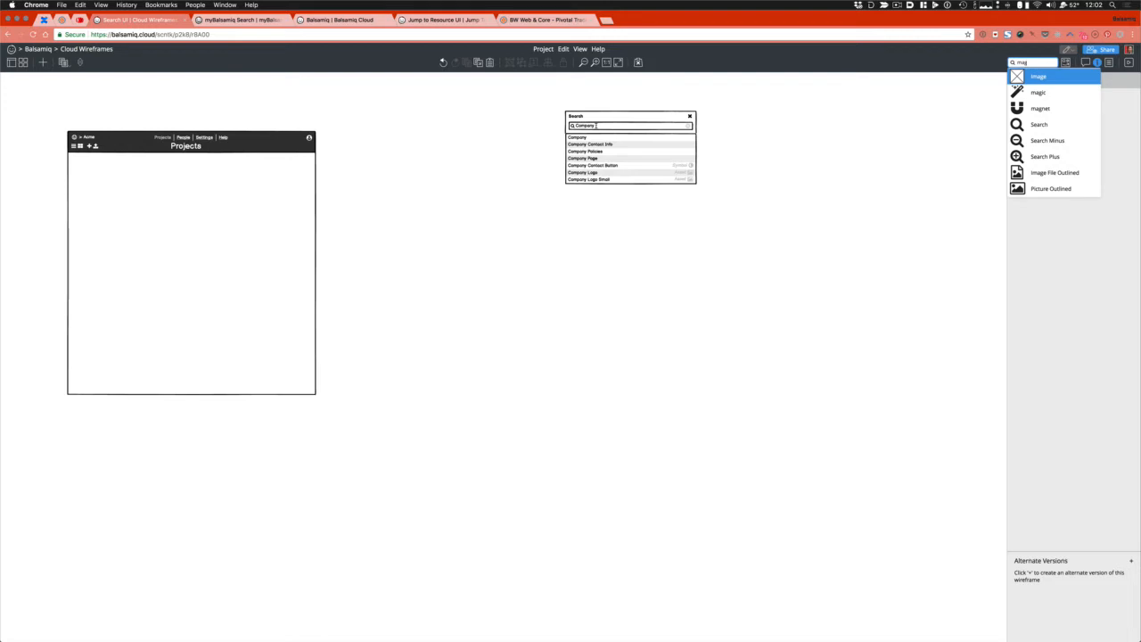
{"action": "key", "text": "Down"}
{"action": "key", "text": "Down"}
{"action": "key", "text": "Down"}
{"action": "key", "text": "Return"}
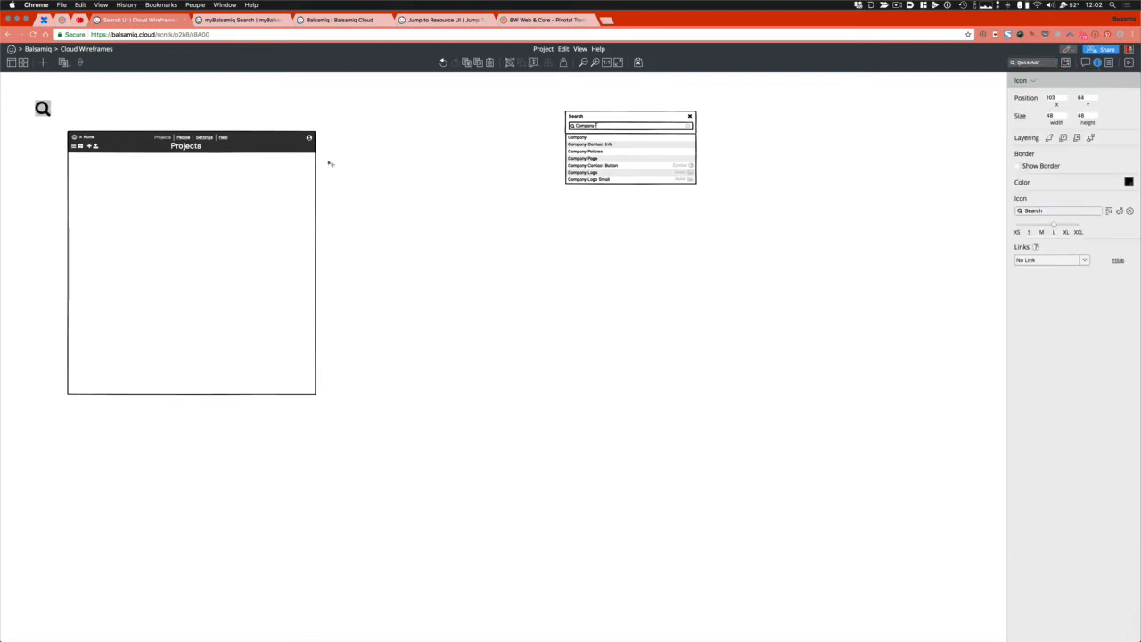
Place the Search icon beneath the header's profile icon, colour it white and set its size to XS
{"action": "left_click", "coordinate": [308, 153]}
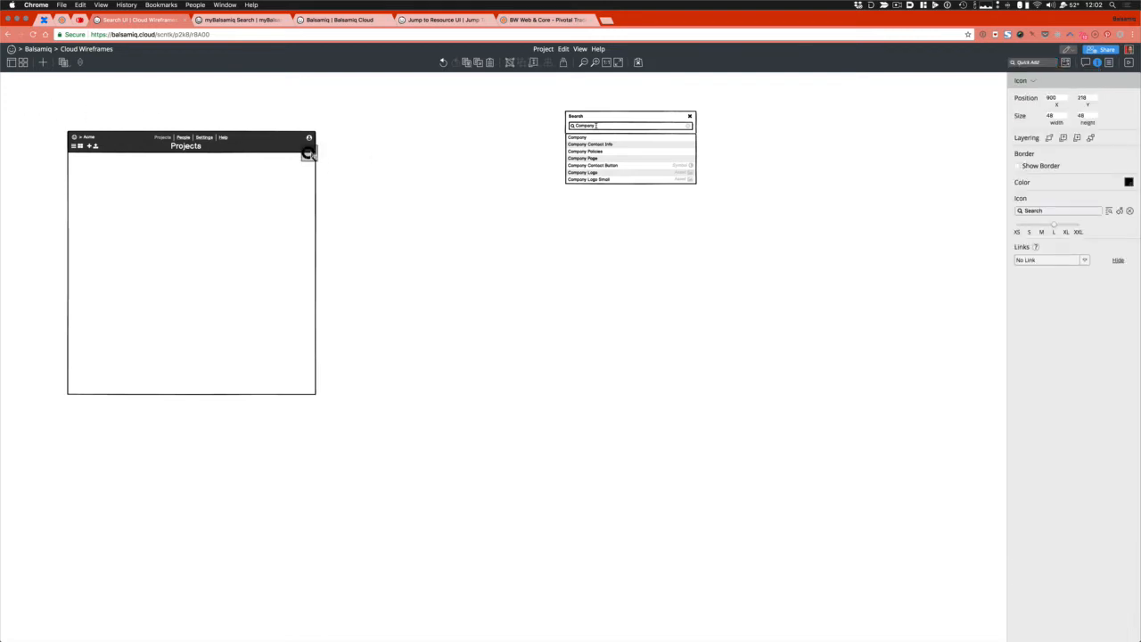
{"action": "left_click", "coordinate": [1129, 182]}
{"action": "left_click", "coordinate": [1134, 202]}
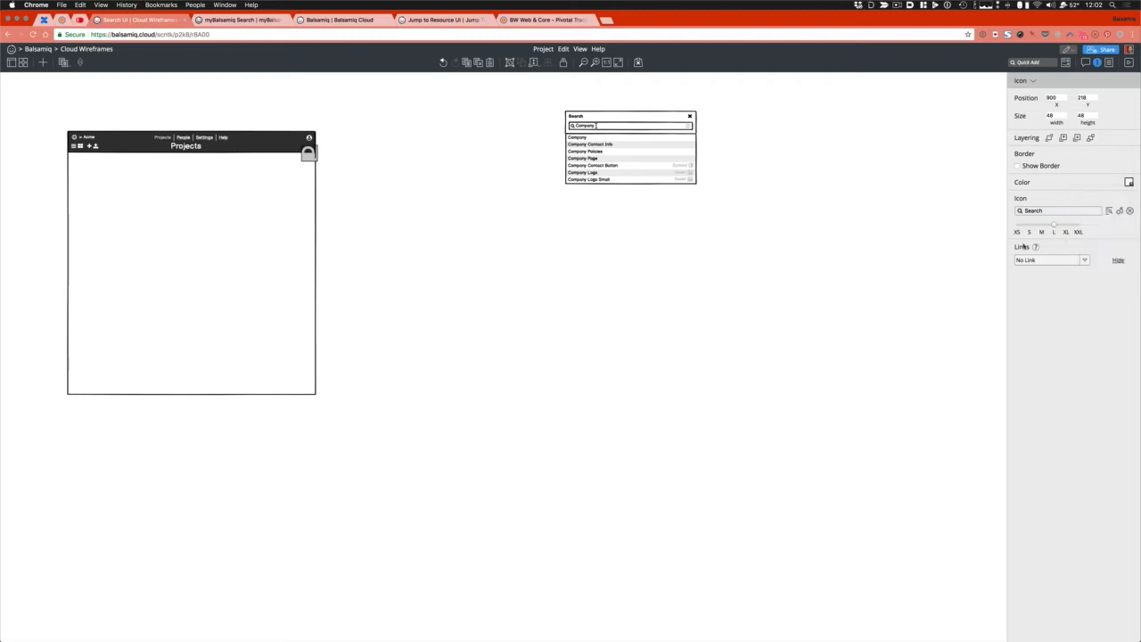
{"action": "left_click", "coordinate": [1018, 228]}
{"action": "left_click_drag", "start_coordinate": [304, 148], "coordinate": [308, 148]}
Move the Search dialog onto the Projects page and shorten this page instance's rectangle to a height of about 401
{"action": "left_click_drag", "start_coordinate": [553, 96], "coordinate": [796, 256]}
{"action": "left_click_drag", "start_coordinate": [665, 136], "coordinate": [227, 197]}
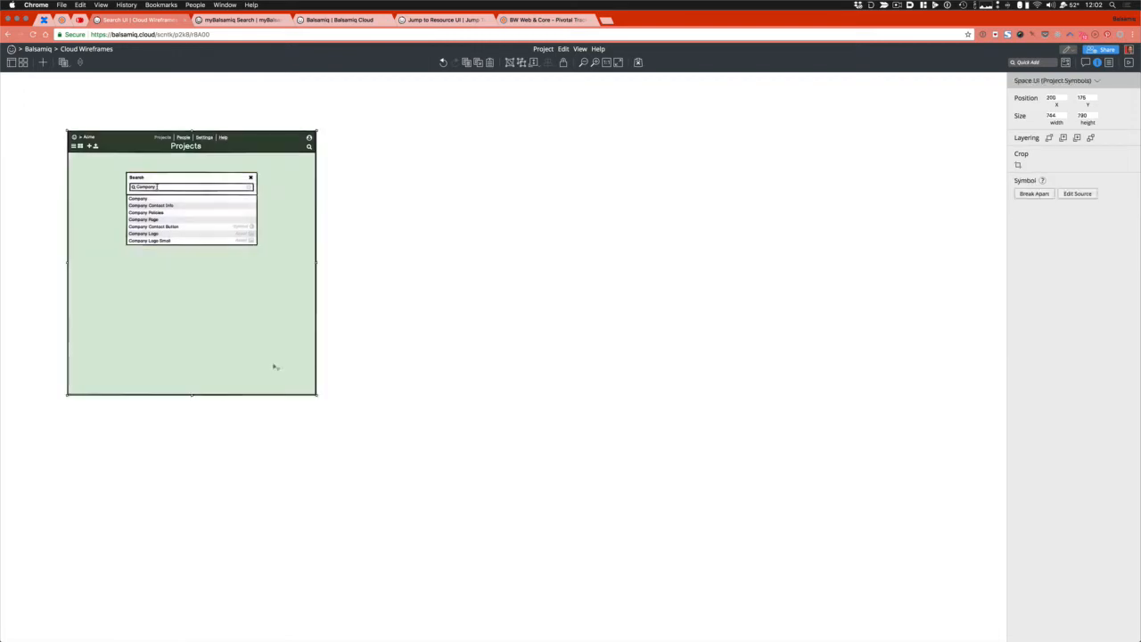
{"action": "left_click", "coordinate": [247, 374]}
{"action": "double_click", "coordinate": [219, 380]}
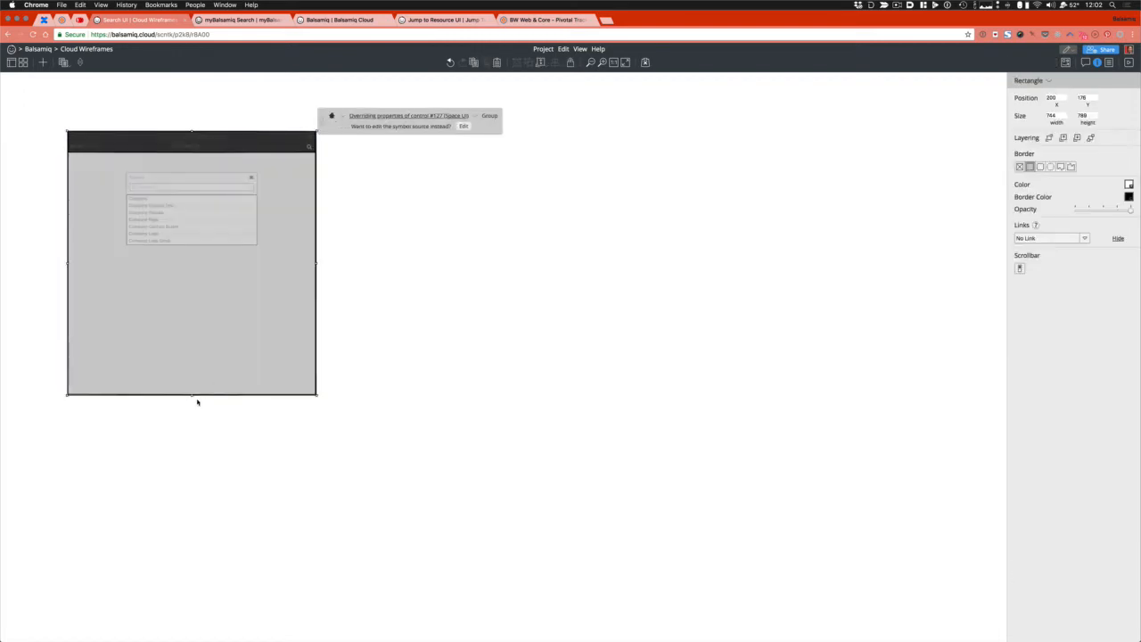
{"action": "left_click_drag", "start_coordinate": [190, 395], "coordinate": [188, 265]}
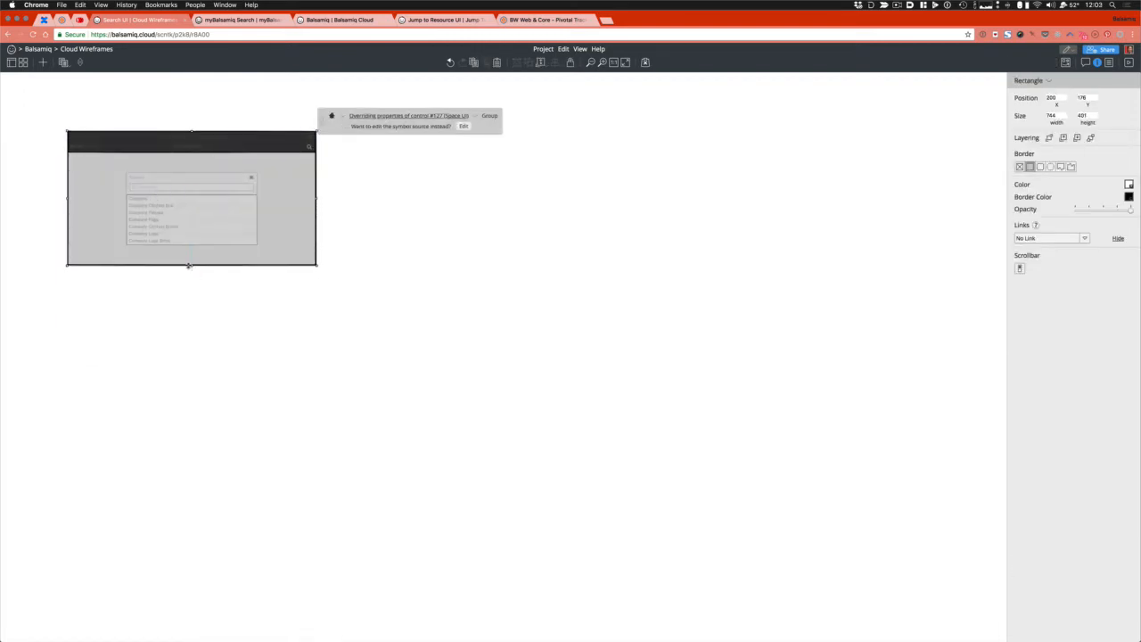
{"action": "left_click", "coordinate": [205, 294]}
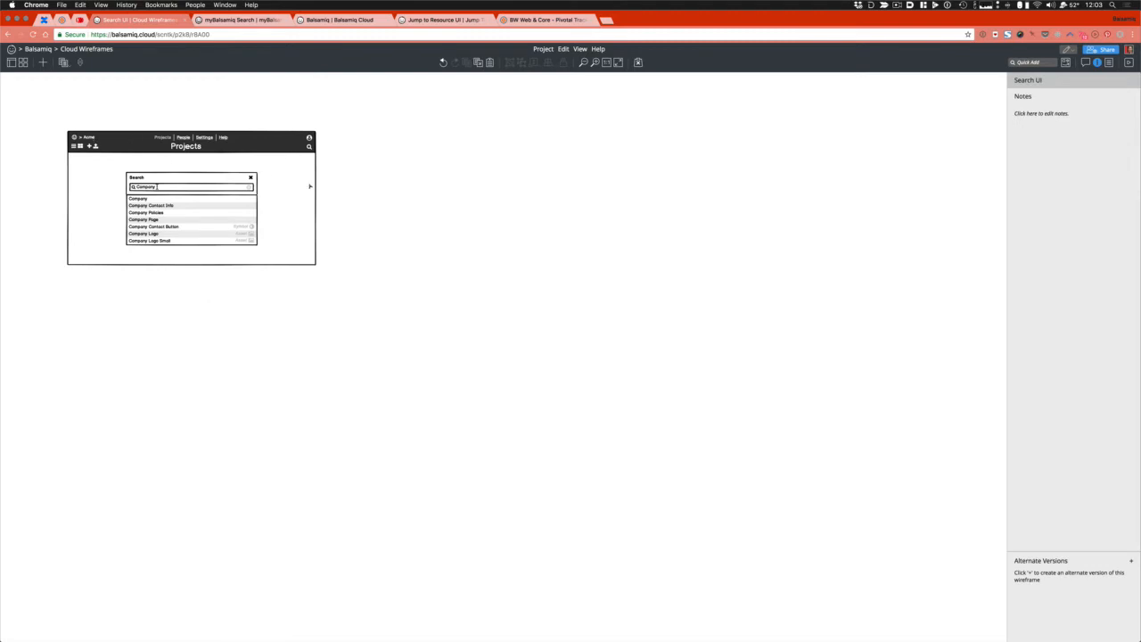
Add a red curved single-headed arrow running from the header's Search icon to the Search dialog
{"action": "key", "text": "super+plus"}
{"action": "key", "text": "super+plus"}
{"action": "key", "text": "super+plus"}
{"action": "scroll", "coordinate": [438, 357], "scroll_direction": "down", "scroll_amount": 3}
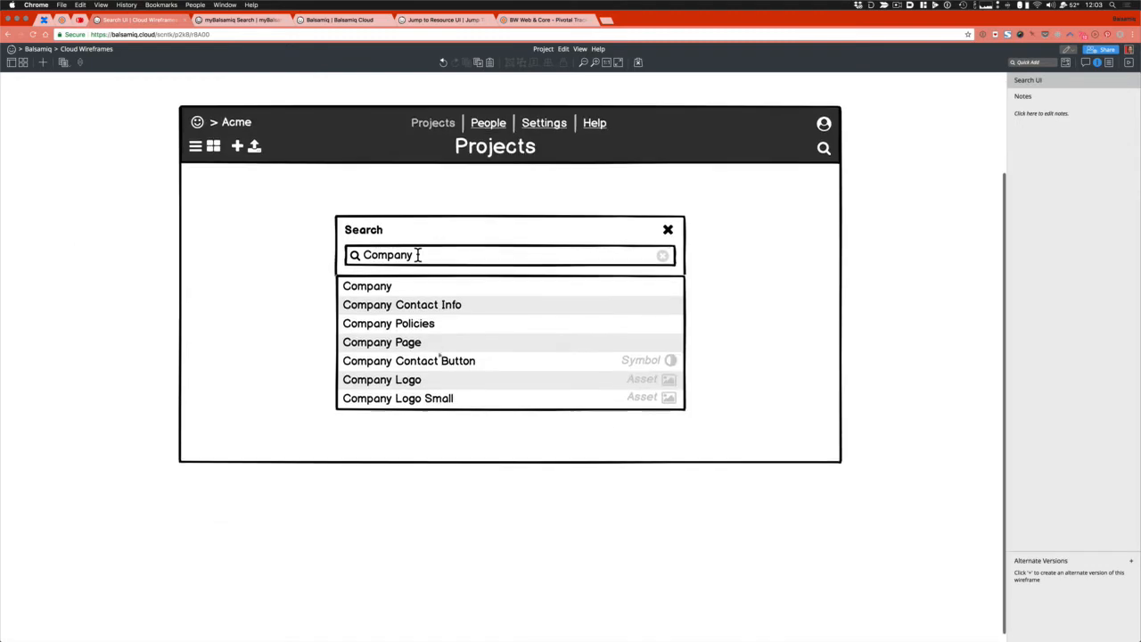
{"action": "left_click", "coordinate": [823, 150]}
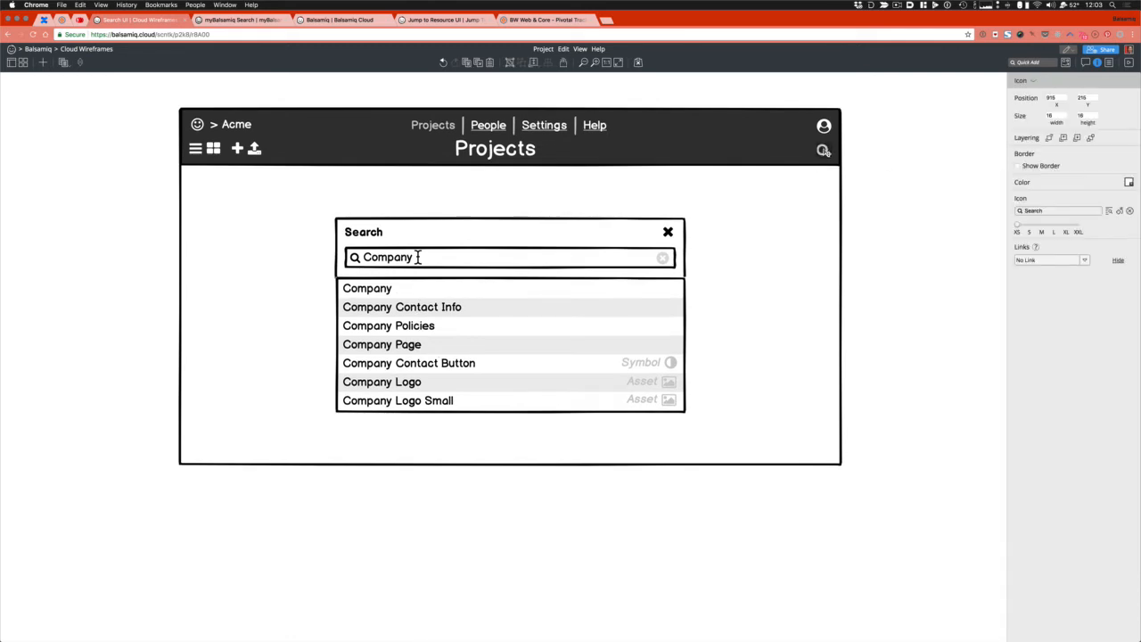
{"action": "key", "text": "super+slash"}
{"action": "type", "text": "arrow"}
{"action": "key", "text": "Return"}
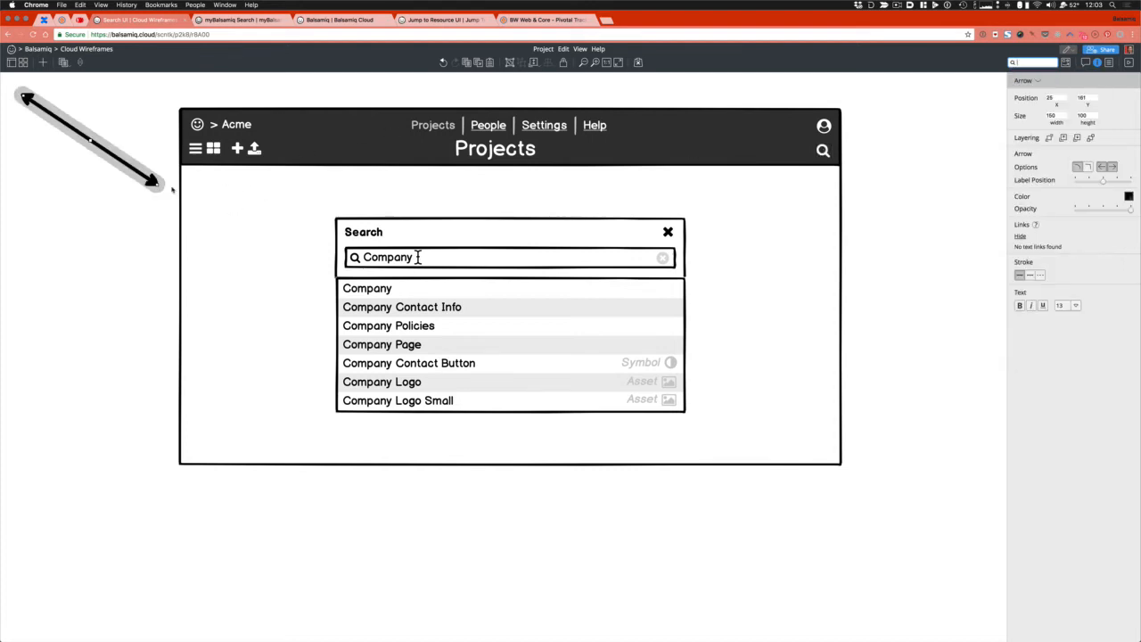
{"action": "left_click_drag", "start_coordinate": [156, 182], "coordinate": [807, 154]}
{"action": "left_click_drag", "start_coordinate": [27, 94], "coordinate": [704, 237]}
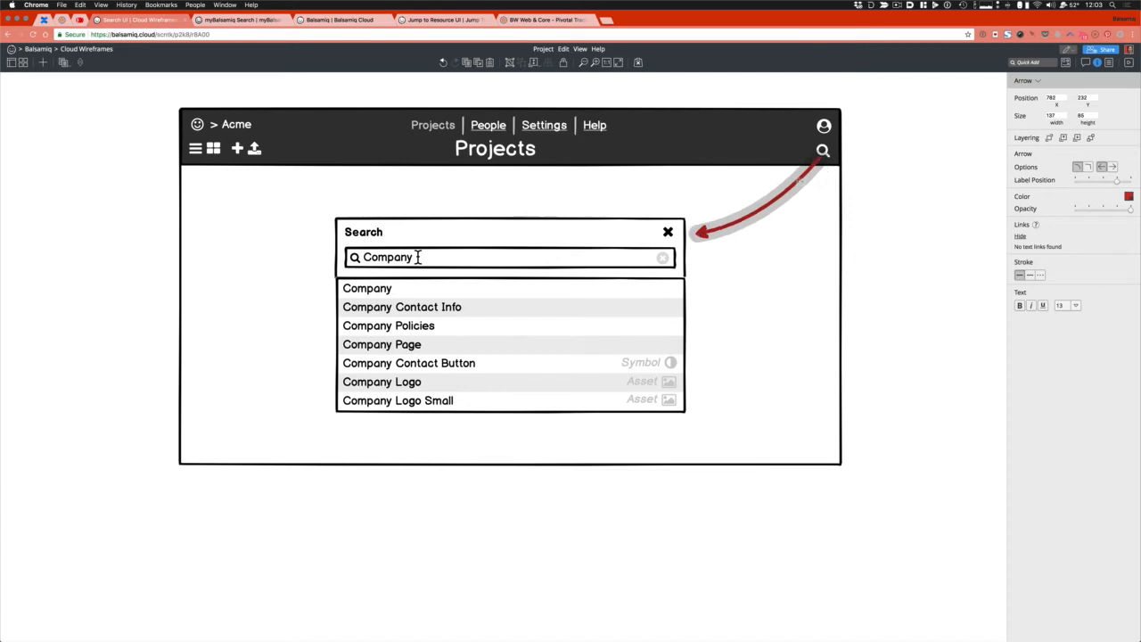
Place a copy of the Search dialog to the right of the Projects page, at about X 981, Y 314
{"action": "left_click", "coordinate": [503, 326]}
{"action": "left_click_drag", "start_coordinate": [503, 326], "coordinate": [1034, 339]}
{"action": "left_click_drag", "start_coordinate": [944, 345], "coordinate": [952, 347]}
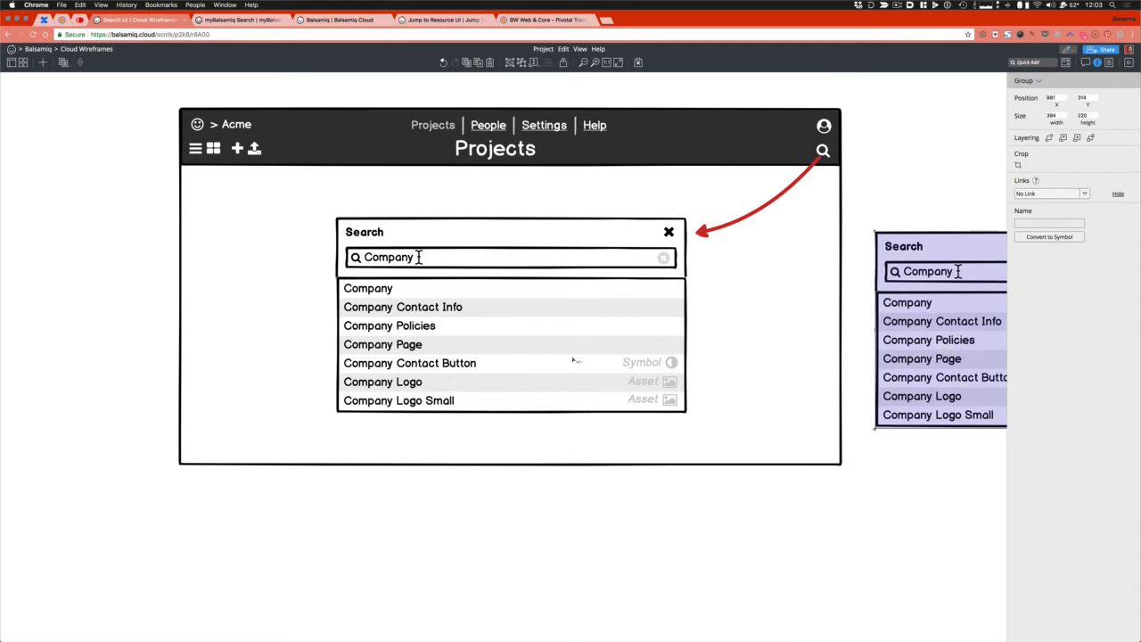
Delete the results list and its Symbol and Asset labels from the Search dialog on the Projects page
{"action": "double_click", "coordinate": [509, 366]}
{"action": "left_click", "coordinate": [450, 362]}
{"action": "key", "text": "Delete"}
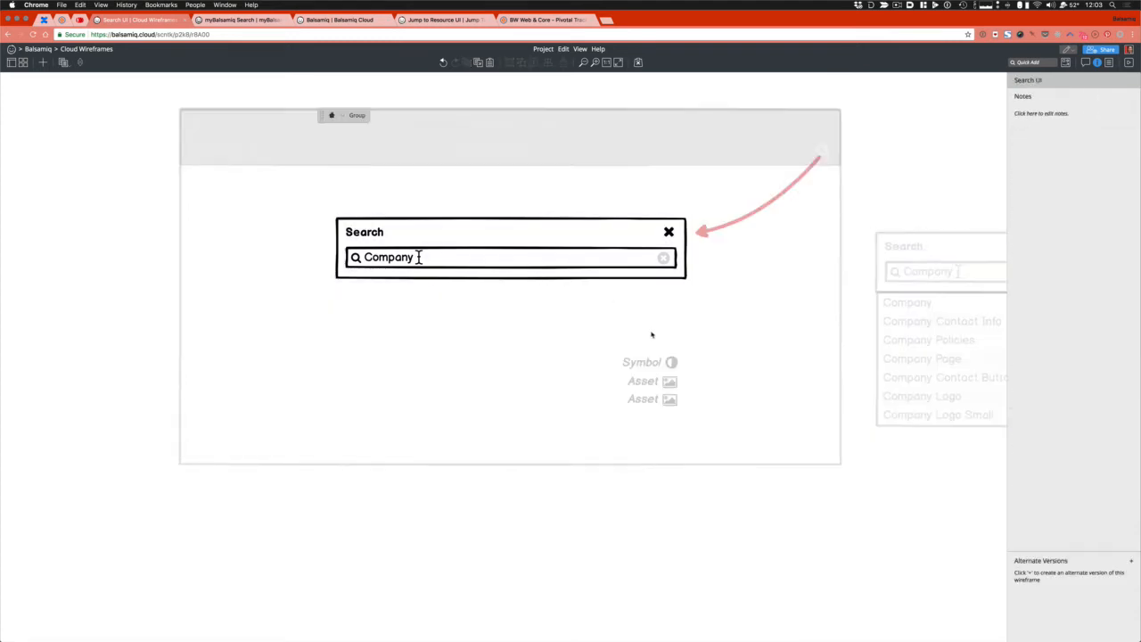
{"action": "left_click_drag", "start_coordinate": [740, 526], "coordinate": [561, 300]}
{"action": "key", "text": "Delete"}
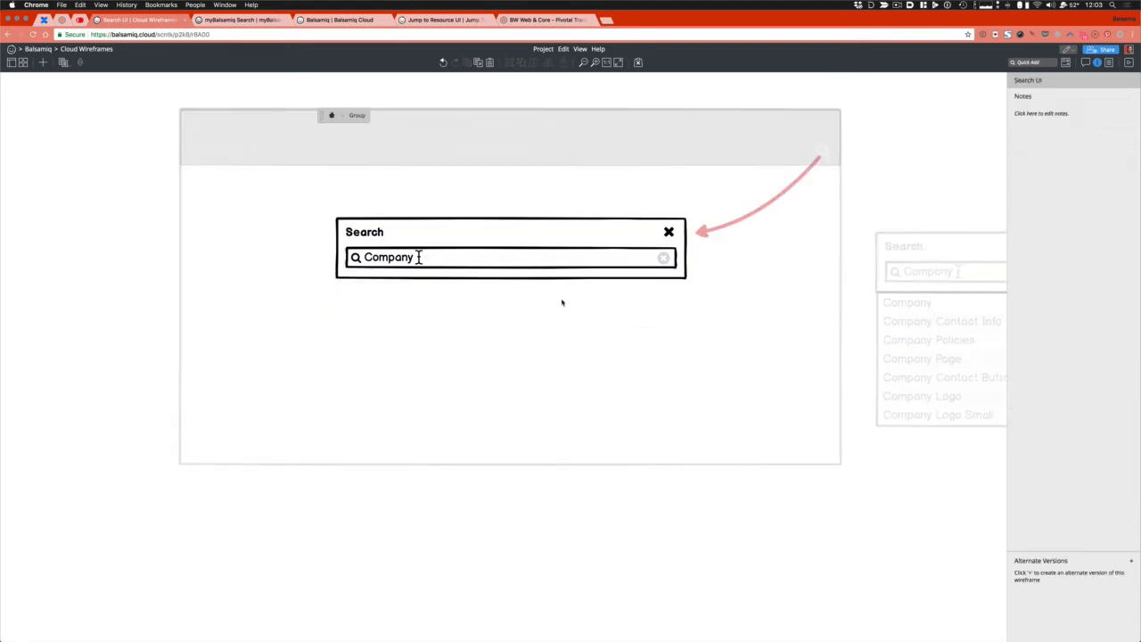
{"action": "left_click", "coordinate": [418, 257]}
{"action": "double_click", "coordinate": [418, 257]}
{"action": "key", "text": "BackSpace"}
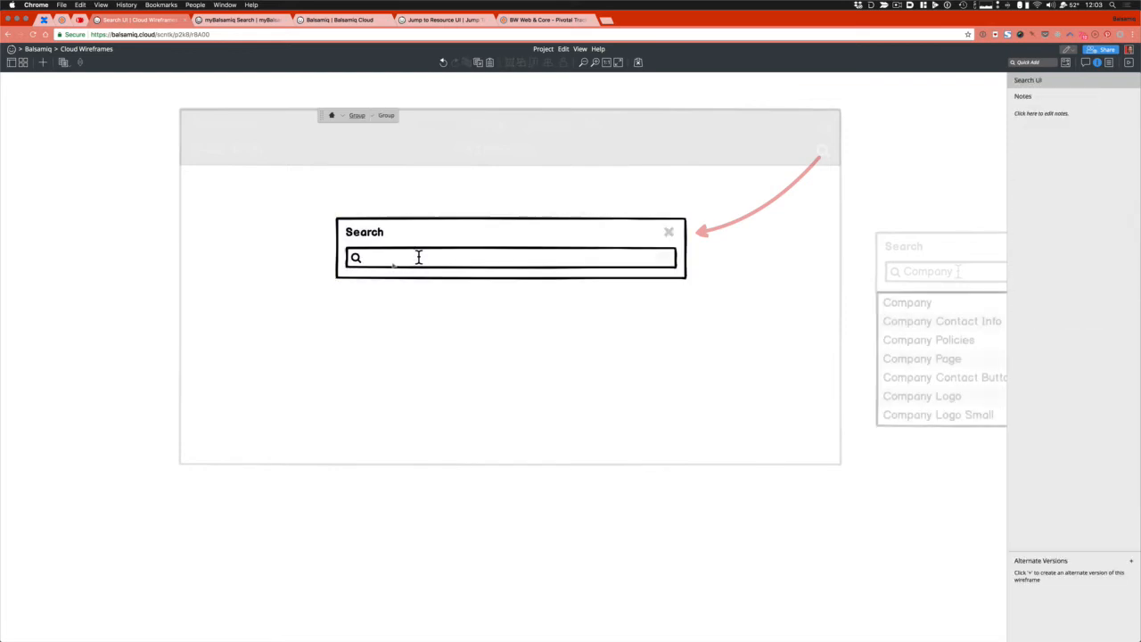
{"action": "key", "text": "super+z"}
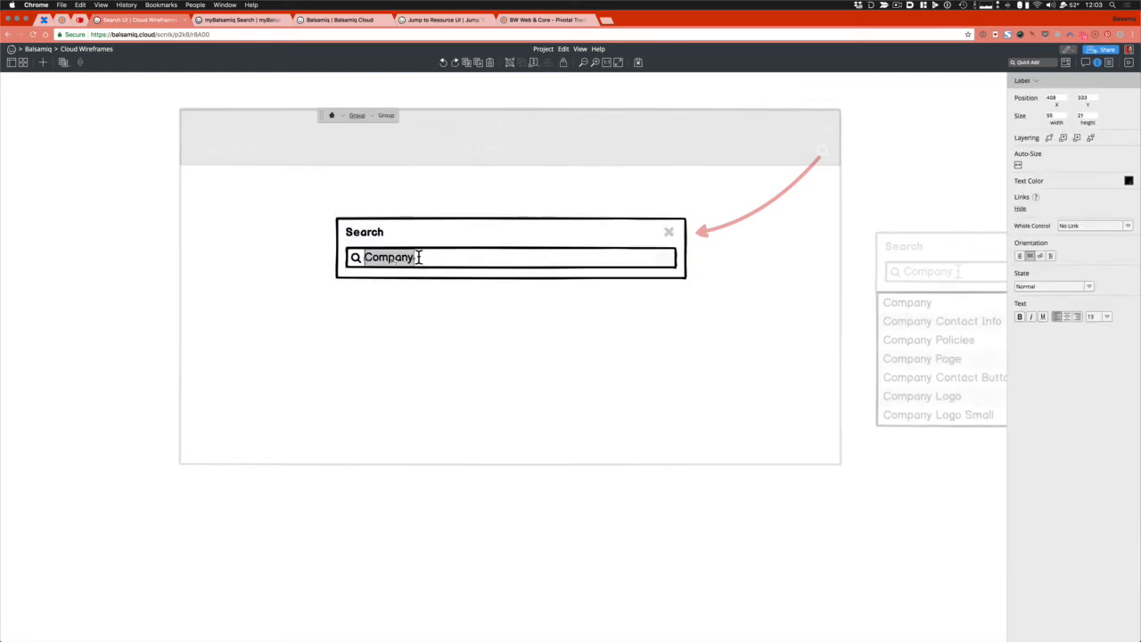
Replace the search field's "Company" text with "Start typing to search for Projects, People, Wireframes, Comments..."
{"action": "double_click", "coordinate": [418, 256]}
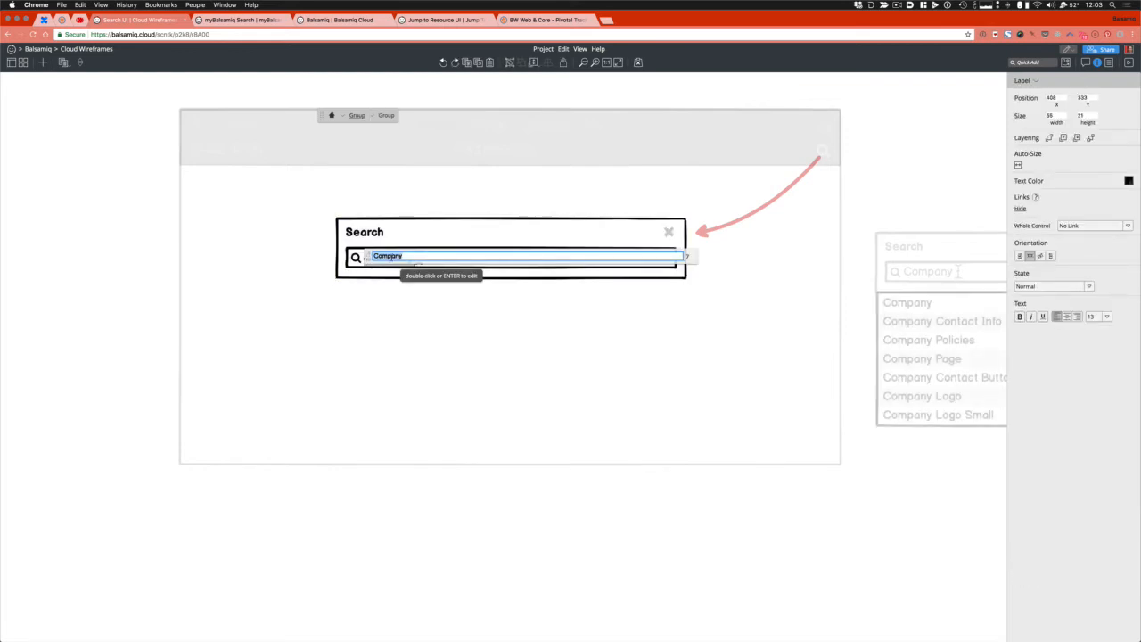
{"action": "key", "text": "BackSpace"}
{"action": "type", "text": "Enter"}
{"action": "key", "text": "super+a"}
{"action": "type", "text": "Start typing to search for "}
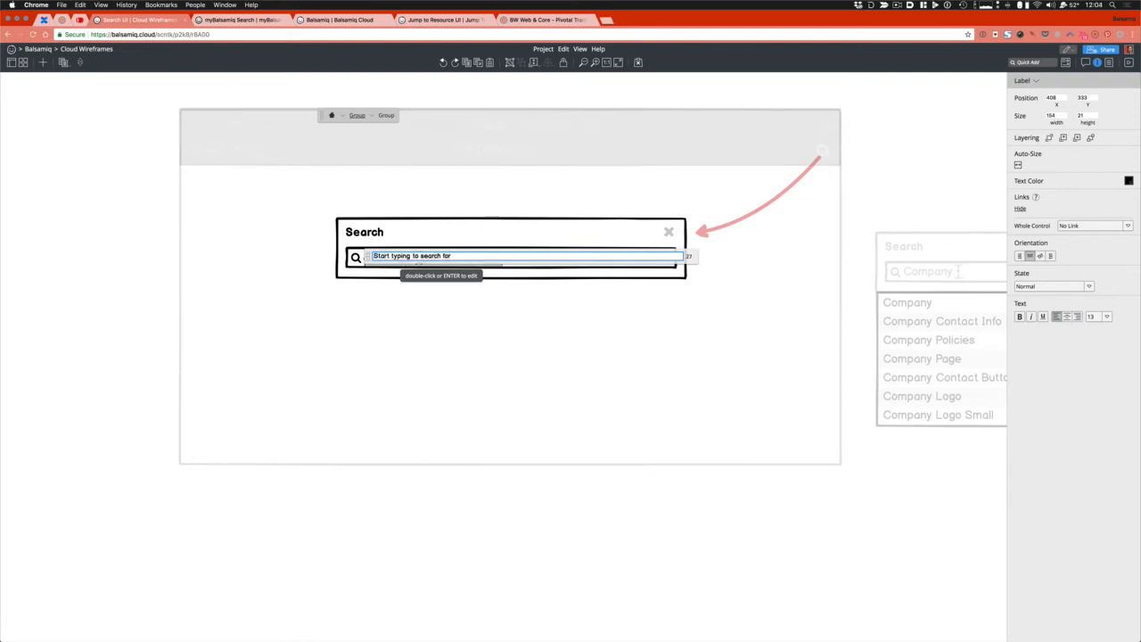
{"action": "type", "text": "Projects, People, Wireframes, Comments,"}
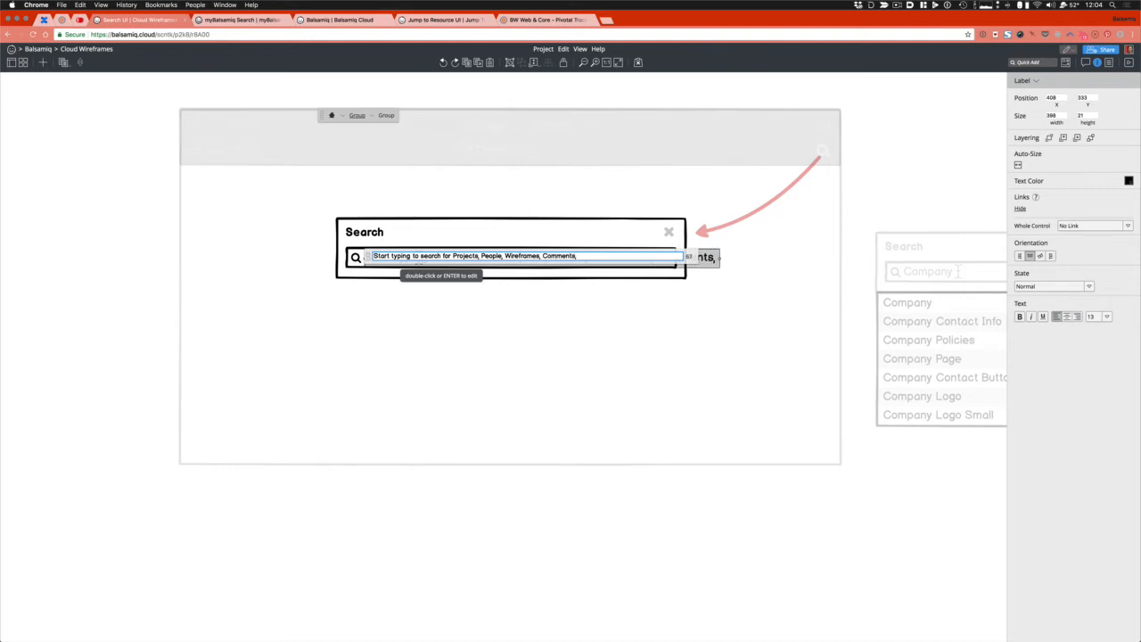
{"action": "key", "text": "BackSpace"}
{"action": "key", "text": "BackSpace"}
{"action": "type", "text": "..."}
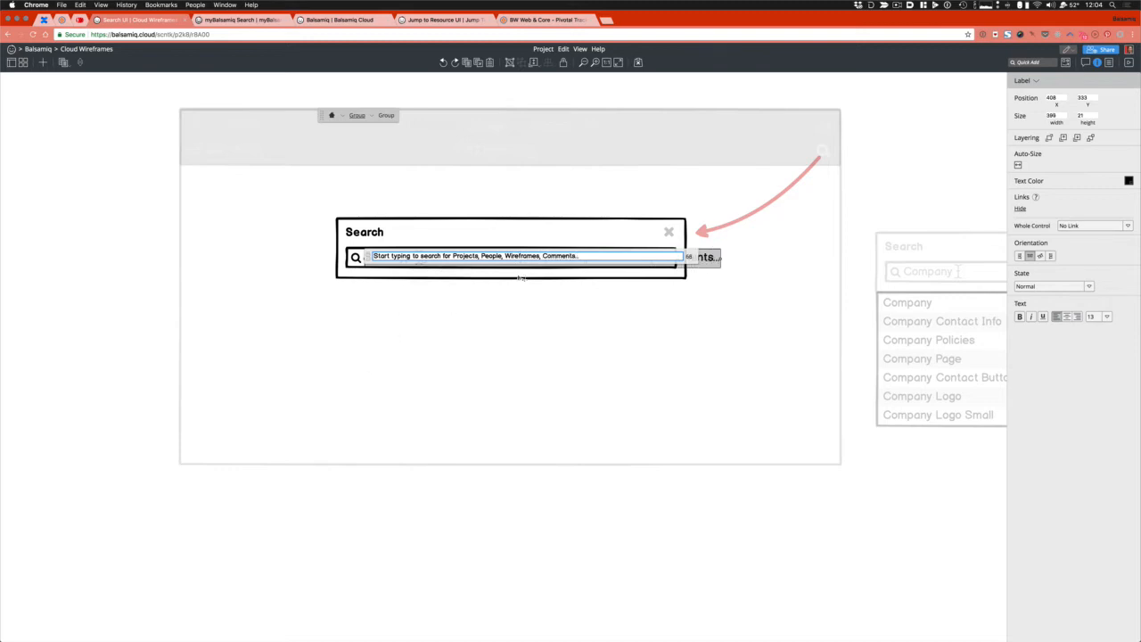
Shorten the search field's placeholder text to "Start typing to searching..."
{"action": "left_click", "coordinate": [441, 256]}
{"action": "type", "text": "ing"}
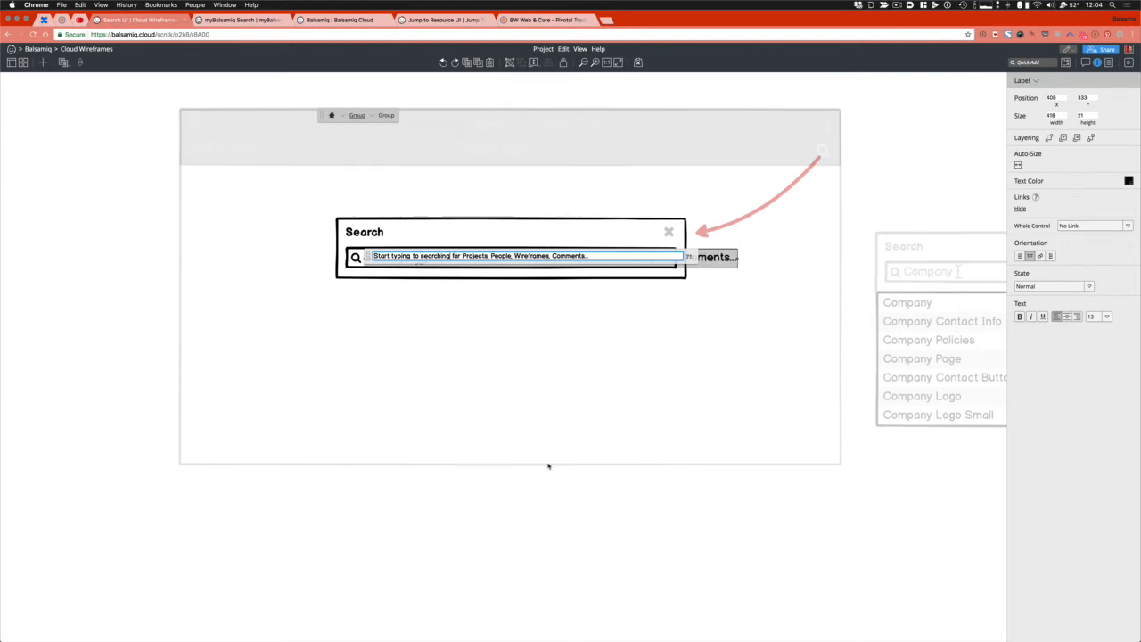
{"action": "key", "text": "shift+alt+Right"}
{"action": "key", "text": "shift+alt+Right"}
{"action": "key", "text": "shift+alt+Right"}
{"action": "key", "text": "shift+alt+Right"}
{"action": "key", "text": "shift+alt+Right"}
{"action": "key", "text": "BackSpace"}
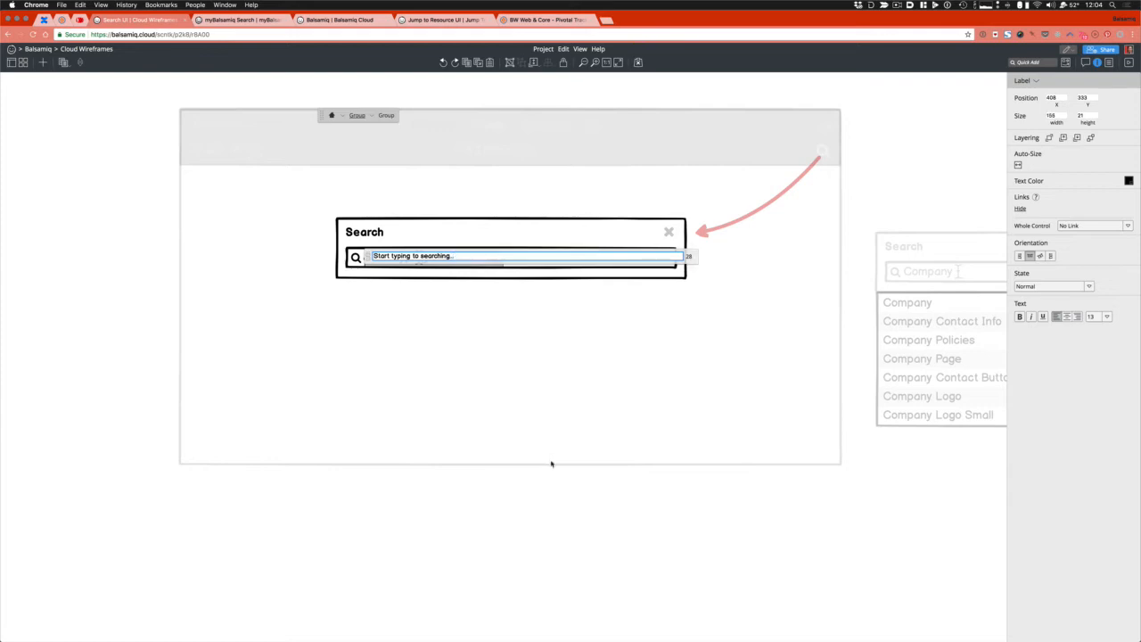
{"action": "left_click", "coordinate": [534, 489]}
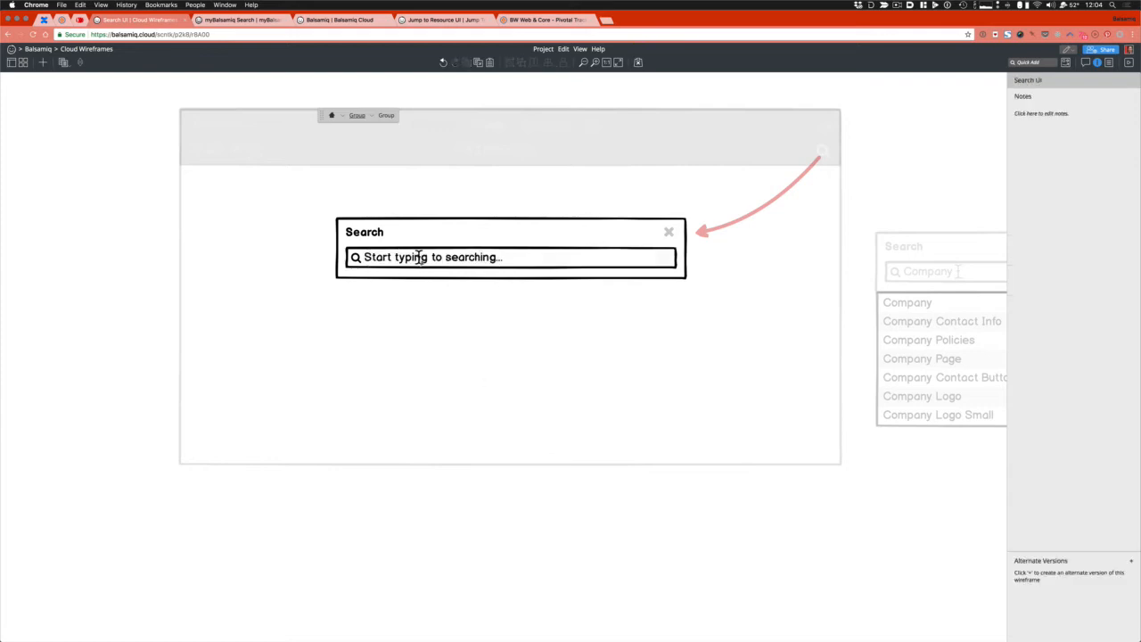
Correct the search field's placeholder text to "Start typing to search..."
{"action": "double_click", "coordinate": [419, 257]}
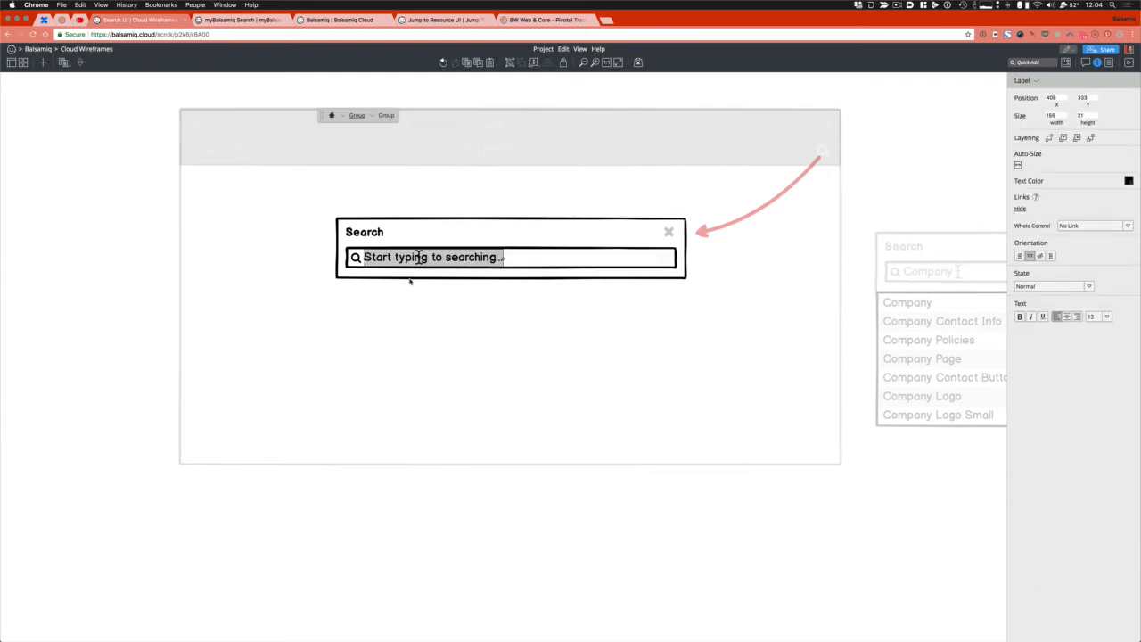
{"action": "double_click", "coordinate": [439, 256]}
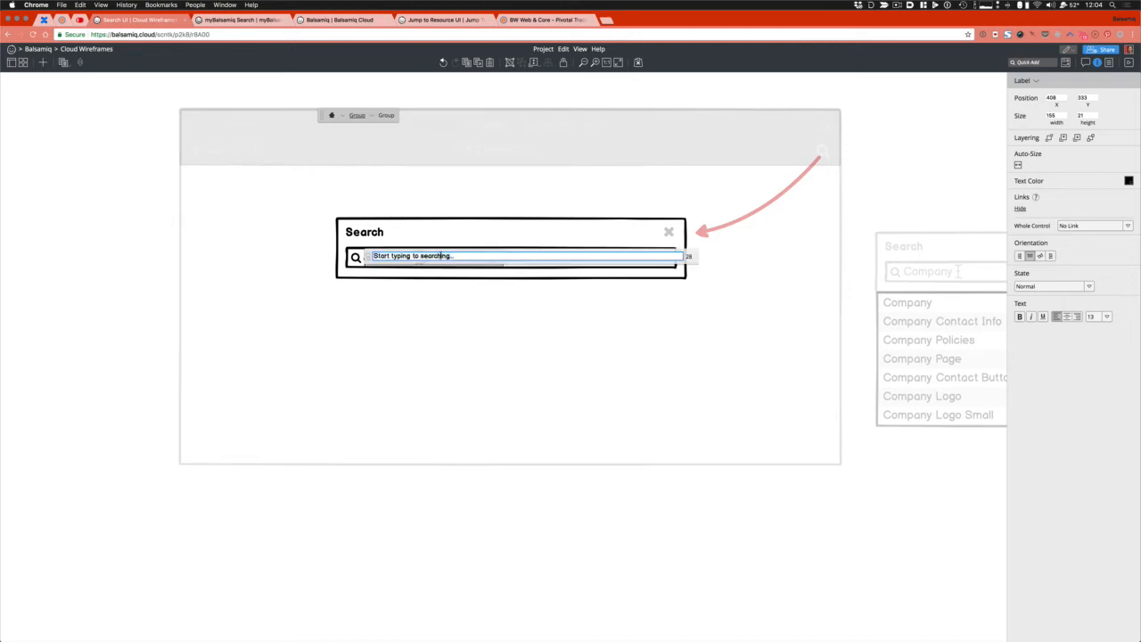
{"action": "key", "text": "Right"}
{"action": "key", "text": "BackSpace"}
{"action": "key", "text": "BackSpace"}
{"action": "key", "text": "BackSpace"}
{"action": "left_click", "coordinate": [476, 374]}
Move the I-beam cursor icon to the end of the search field's placeholder text
{"action": "double_click", "coordinate": [419, 257]}
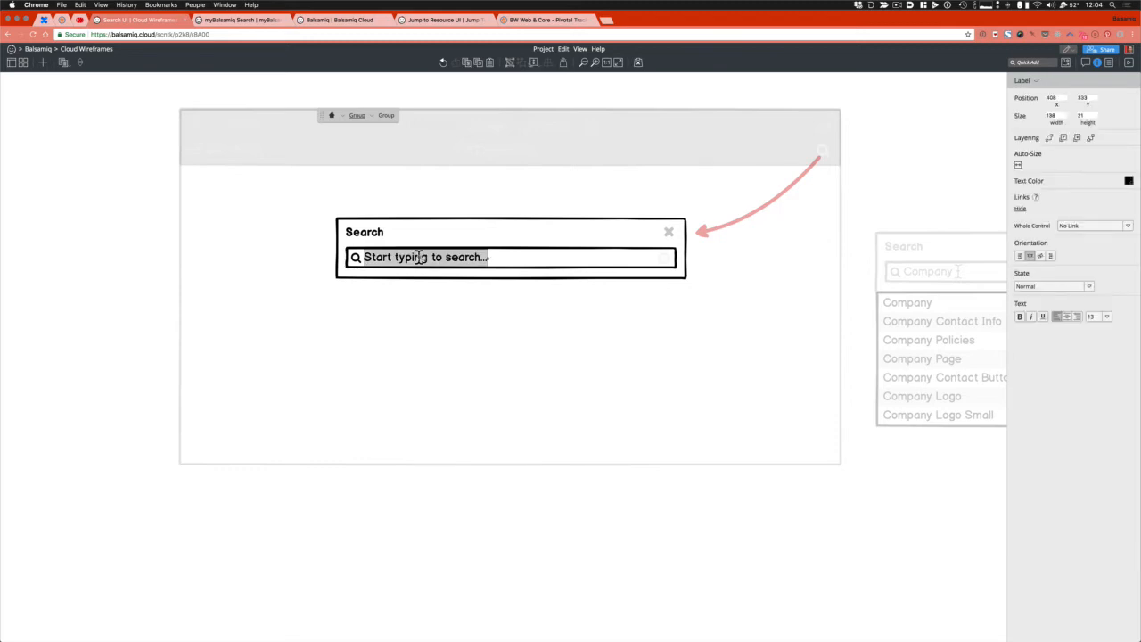
{"action": "right_click", "coordinate": [418, 256]}
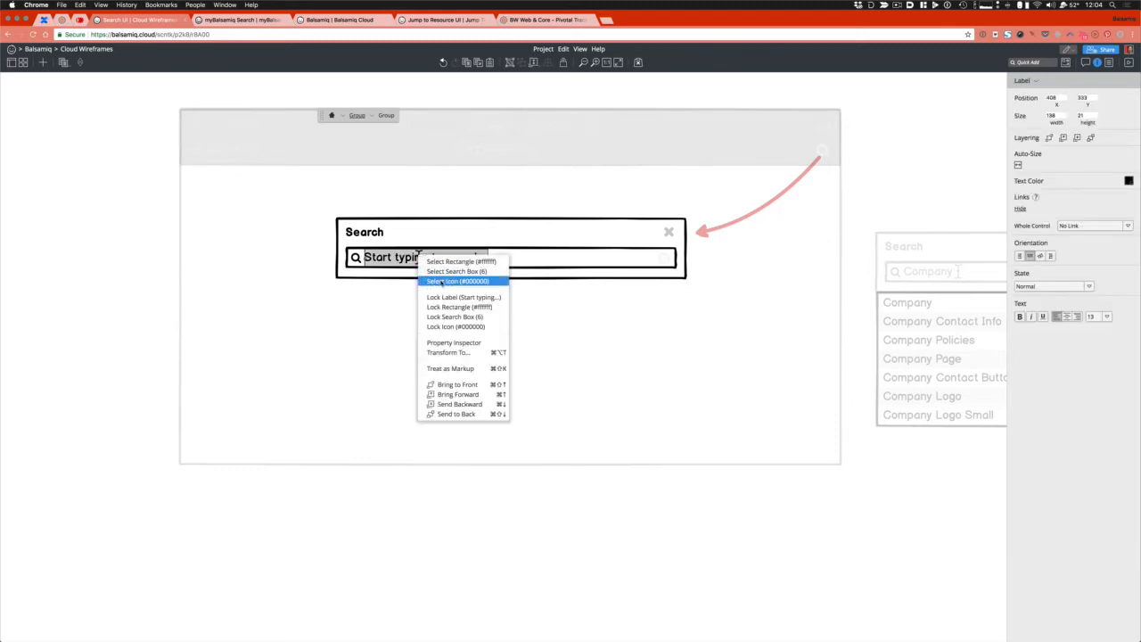
{"action": "left_click", "coordinate": [443, 281]}
{"action": "key", "text": "shift+Right"}
{"action": "key", "text": "shift+Right"}
{"action": "key", "text": "shift+Right"}
{"action": "key", "text": "shift+Right"}
{"action": "key", "text": "shift+Right"}
{"action": "key", "text": "shift+Right"}
{"action": "key", "text": "shift+Right"}
{"action": "key", "text": "shift+Right"}
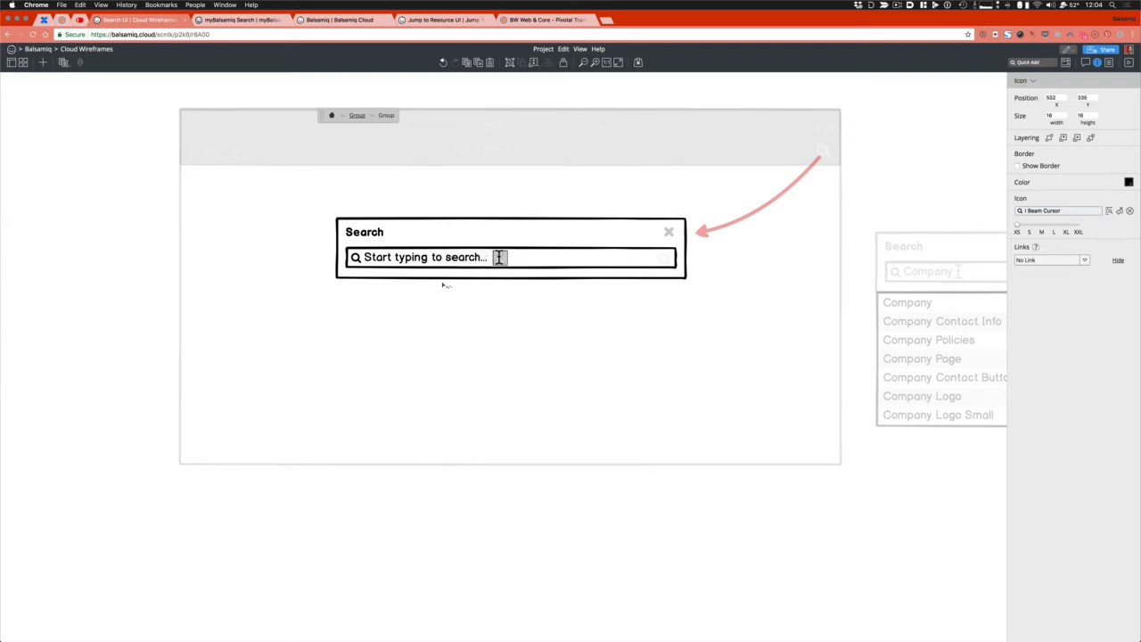
{"action": "key", "text": "shift+Left"}
{"action": "key", "text": "shift+Left"}
{"action": "double_click", "coordinate": [413, 540]}
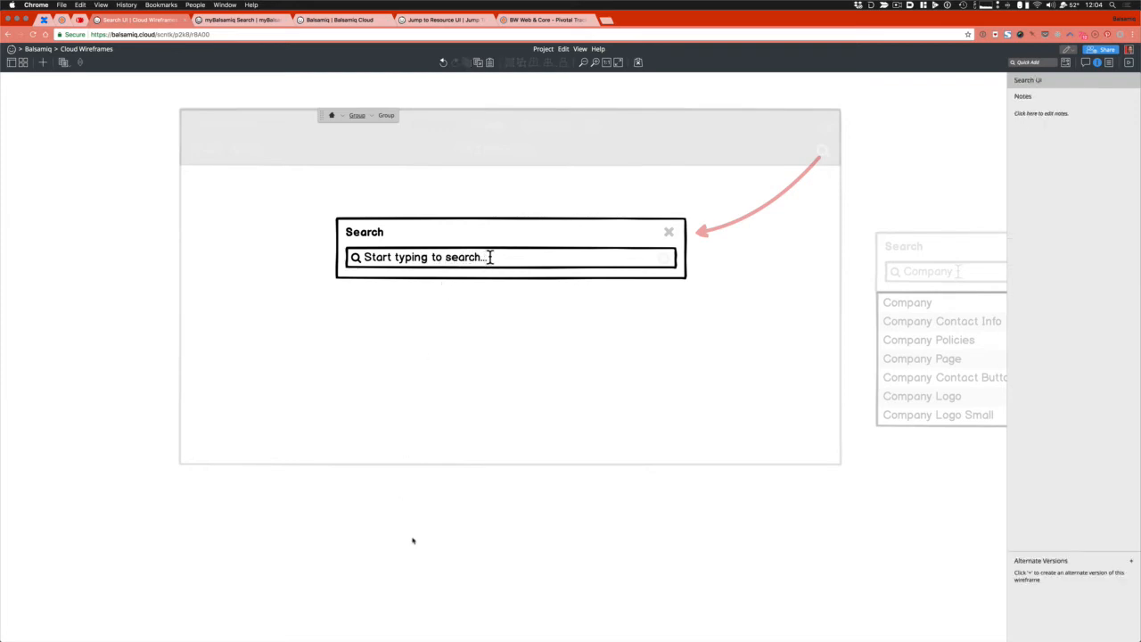
Set the text color of the "Start typing to search..." placeholder to light gray
{"action": "double_click", "coordinate": [429, 273]}
{"action": "left_click", "coordinate": [431, 260]}
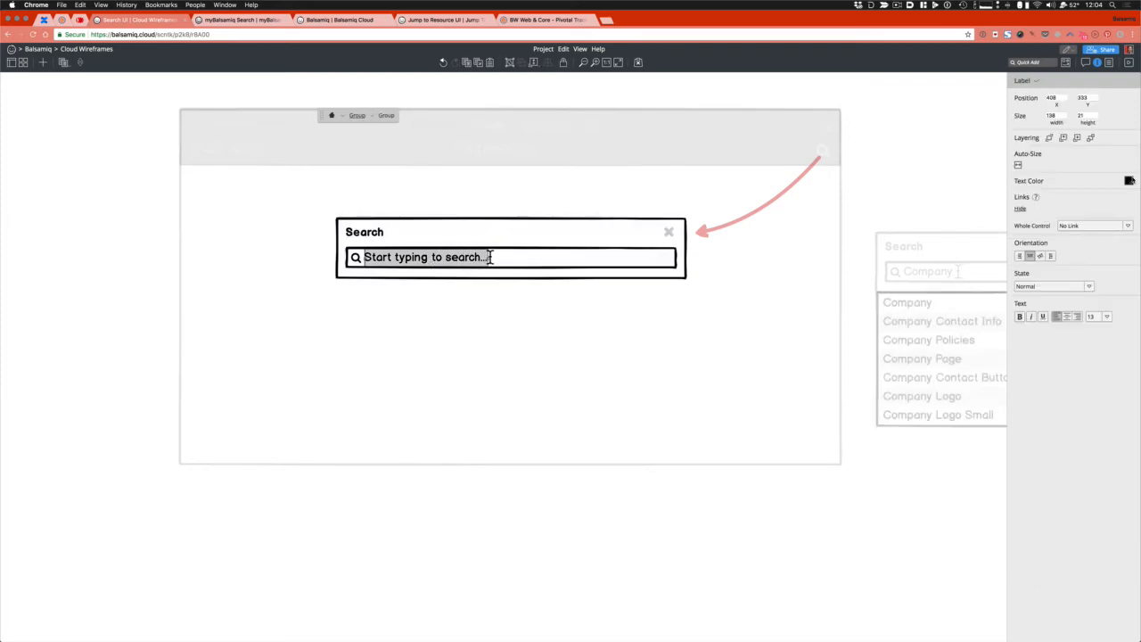
{"action": "left_click", "coordinate": [1129, 181]}
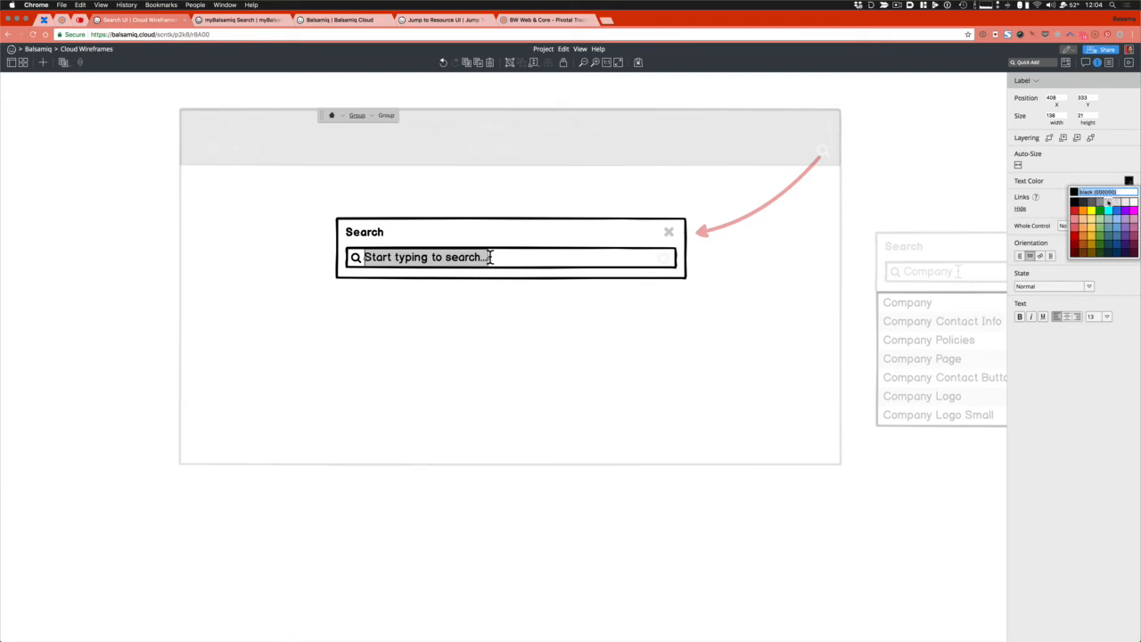
{"action": "left_click", "coordinate": [1110, 203]}
{"action": "left_click", "coordinate": [452, 475]}
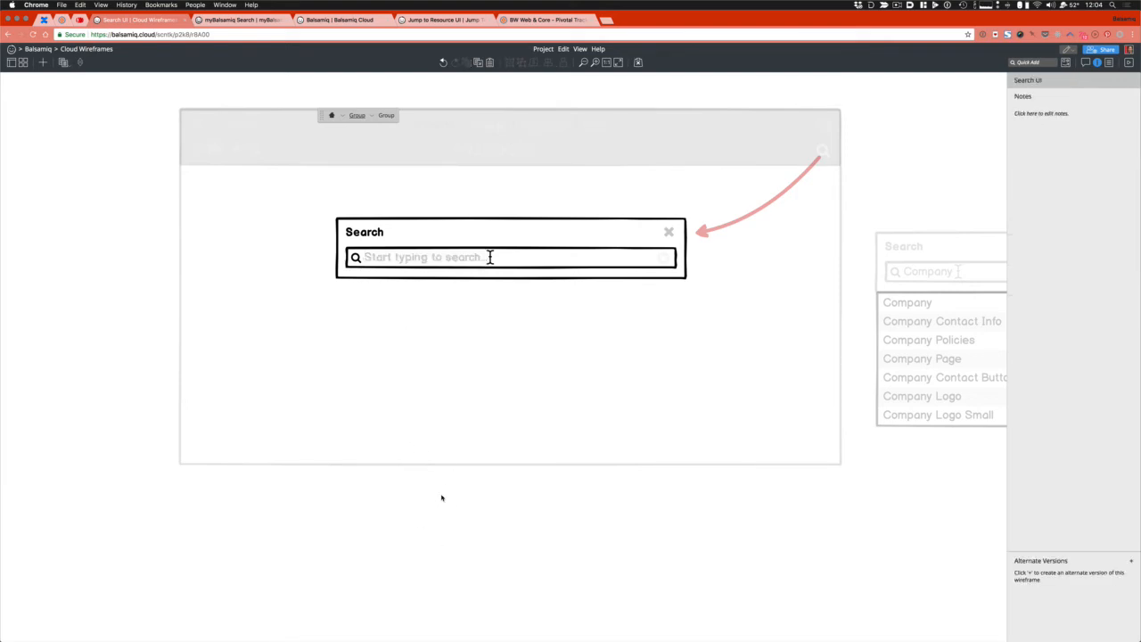
{"action": "left_click", "coordinate": [442, 498]}
Move the I-beam cursor icon to the start of the search field, just before the placeholder text
{"action": "left_click", "coordinate": [489, 256]}
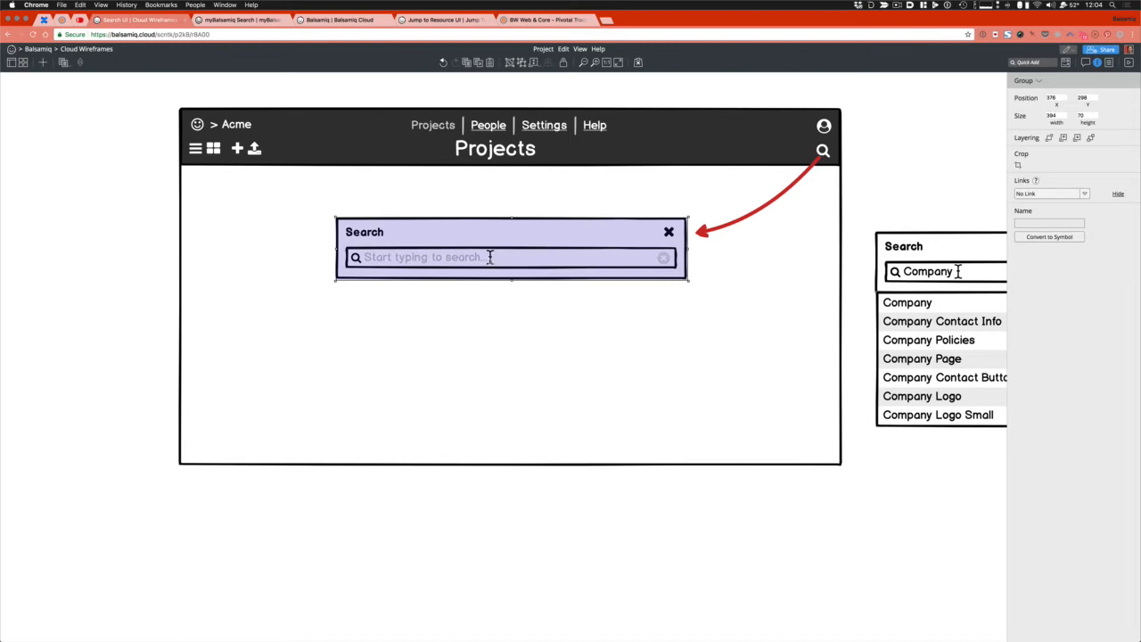
{"action": "double_click", "coordinate": [489, 257]}
{"action": "double_click", "coordinate": [490, 257]}
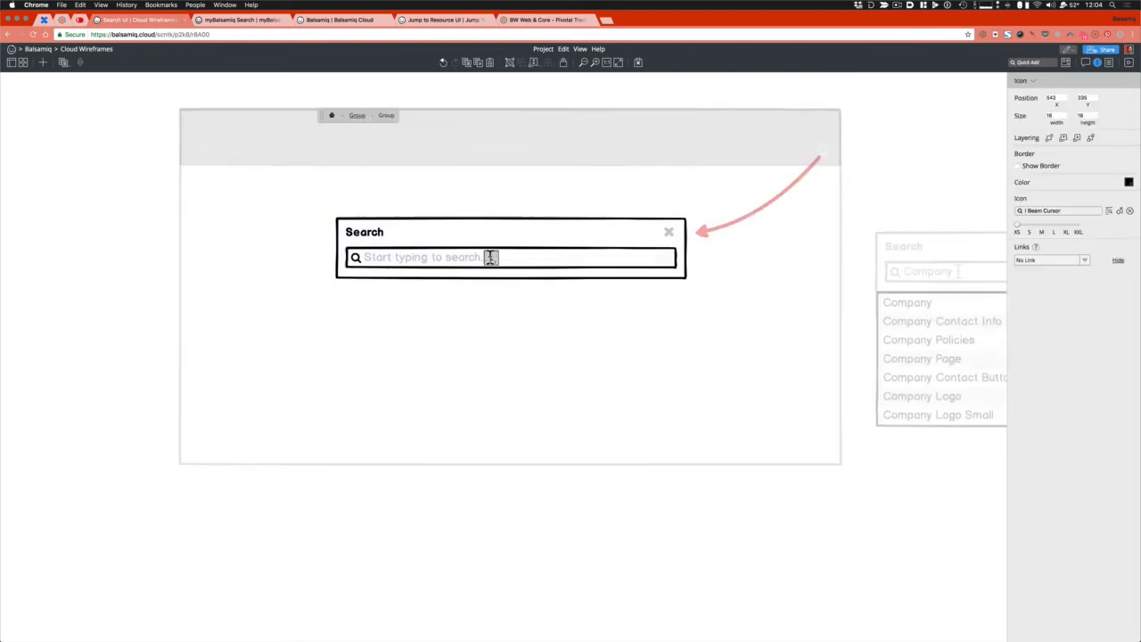
{"action": "key", "text": "shift+Left"}
{"action": "key", "text": "shift+Left"}
{"action": "key", "text": "shift+Left"}
{"action": "key", "text": "shift+Left"}
{"action": "key", "text": "shift+Left"}
{"action": "key", "text": "shift+Left"}
{"action": "key", "text": "shift+Left"}
{"action": "key", "text": "shift+Left"}
{"action": "key", "text": "shift+Left"}
{"action": "key", "text": "shift+Left"}
{"action": "key", "text": "shift+Left"}
{"action": "key", "text": "shift+Left"}
{"action": "key", "text": "shift+Left"}
{"action": "key", "text": "shift+Left"}
{"action": "key", "text": "Left"}
{"action": "key", "text": "Left"}
{"action": "key", "text": "Left"}
{"action": "key", "text": "Left"}
{"action": "key", "text": "Escape"}
{"action": "key", "text": "Escape"}
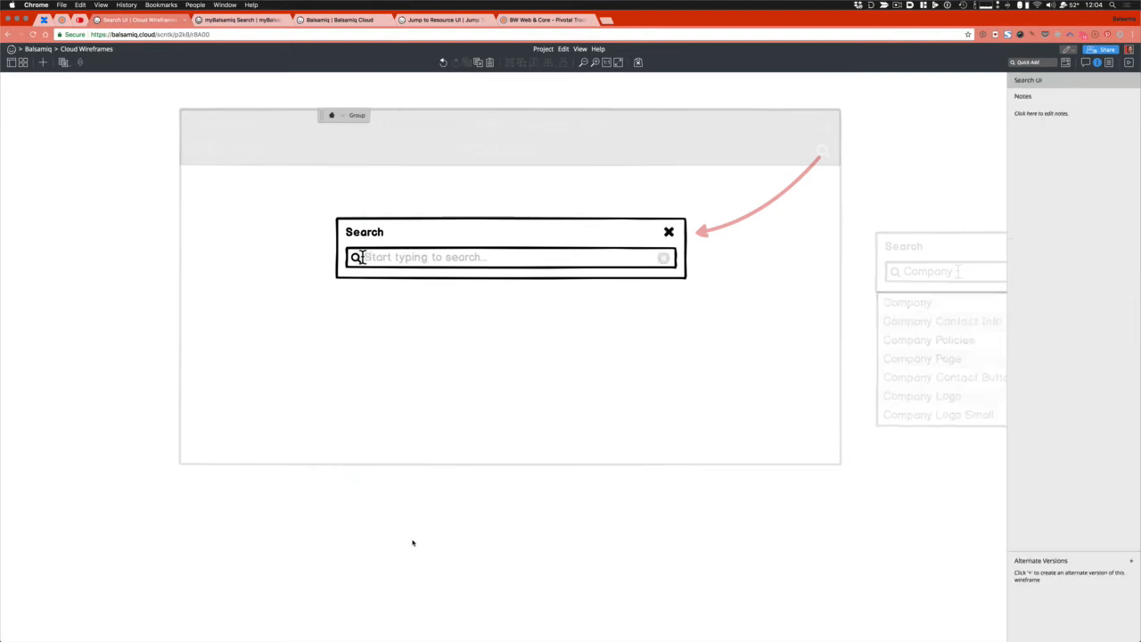
{"action": "key", "text": "Escape"}
Shift the placeholder text right to X 418 and set the I-beam cursor icon at X 403 so they do not overlap
{"action": "double_click", "coordinate": [398, 259]}
{"action": "double_click", "coordinate": [397, 258]}
{"action": "double_click", "coordinate": [397, 259]}
{"action": "key", "text": "Escape"}
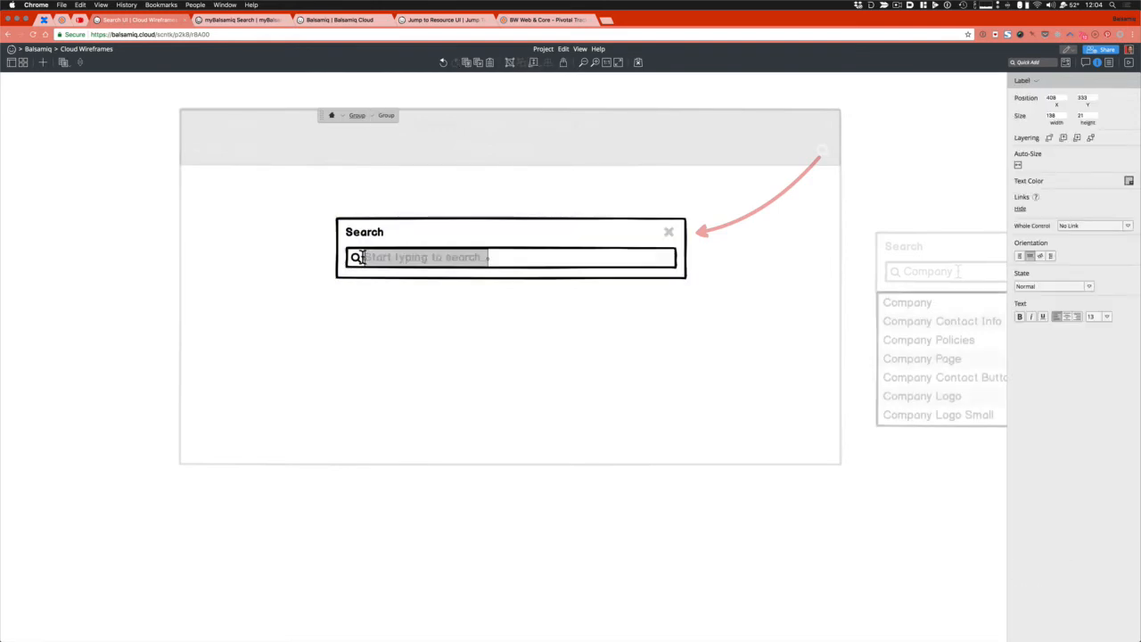
{"action": "key", "text": "Right"}
{"action": "key", "text": "Right"}
{"action": "key", "text": "Right"}
{"action": "key", "text": "Right"}
{"action": "key", "text": "Right"}
{"action": "key", "text": "Right"}
{"action": "key", "text": "Right"}
{"action": "key", "text": "Right"}
{"action": "key", "text": "Right"}
{"action": "key", "text": "Right"}
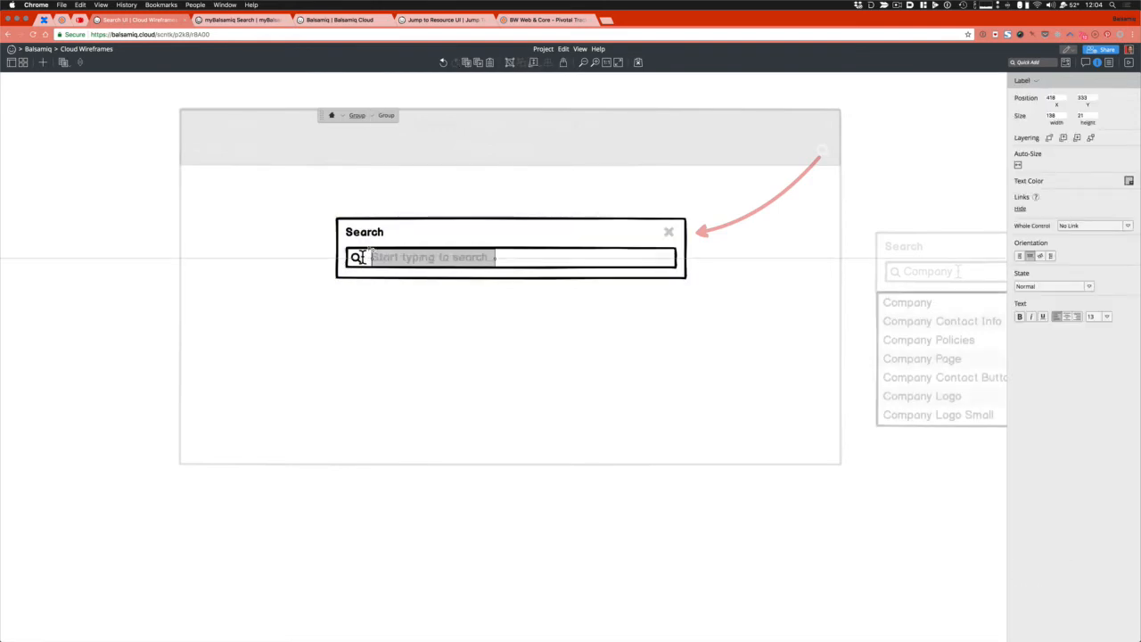
{"action": "left_click", "coordinate": [363, 257]}
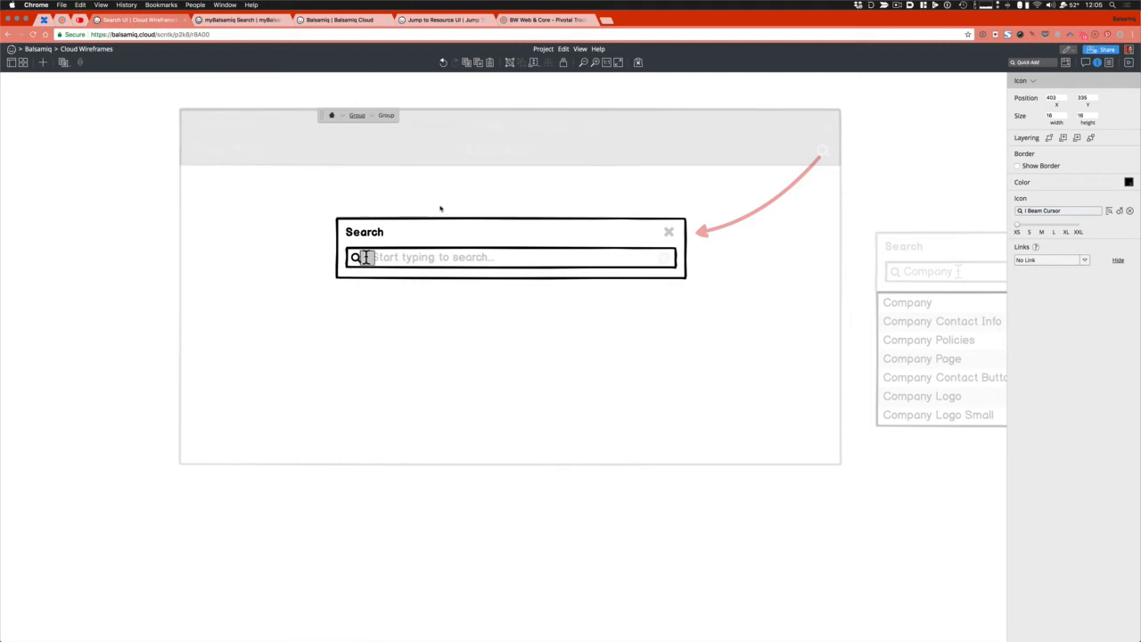
{"action": "key", "text": "Escape"}
{"action": "key", "text": "Escape"}
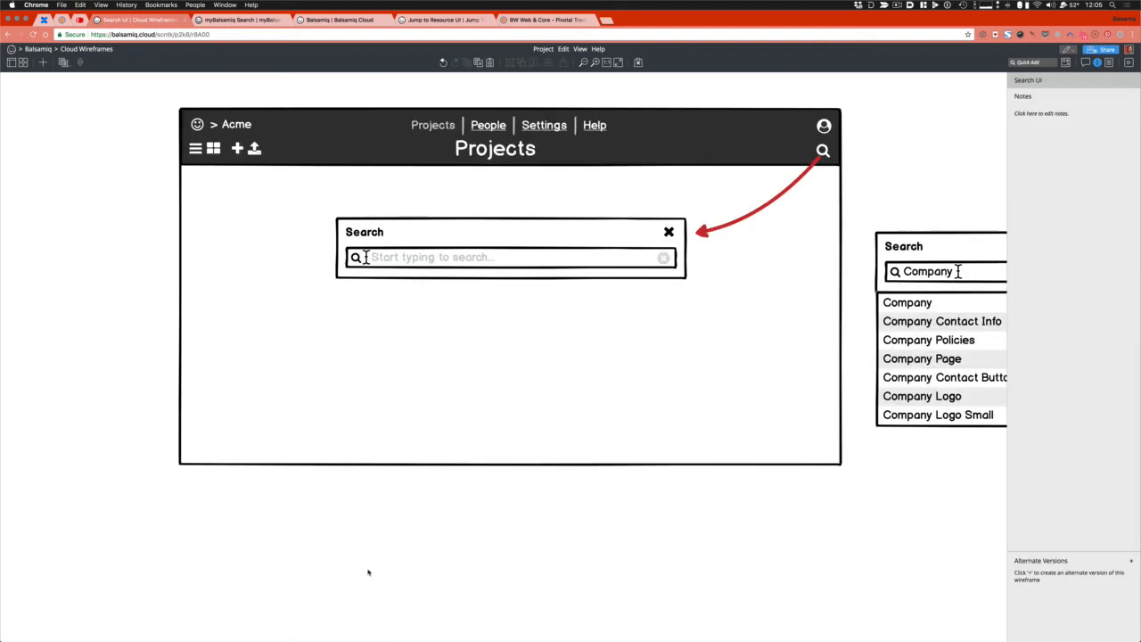
Duplicate the Projects page together with its Search dialog and place the copy directly below the original
{"action": "left_click", "coordinate": [535, 377]}
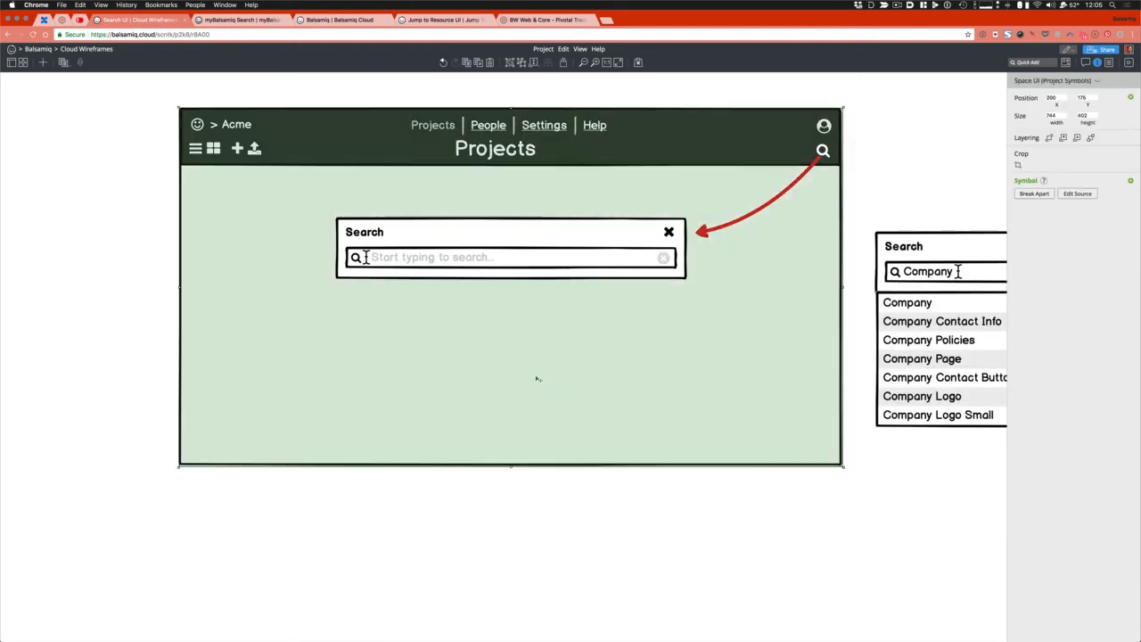
{"action": "left_click", "coordinate": [514, 252], "text": "shift"}
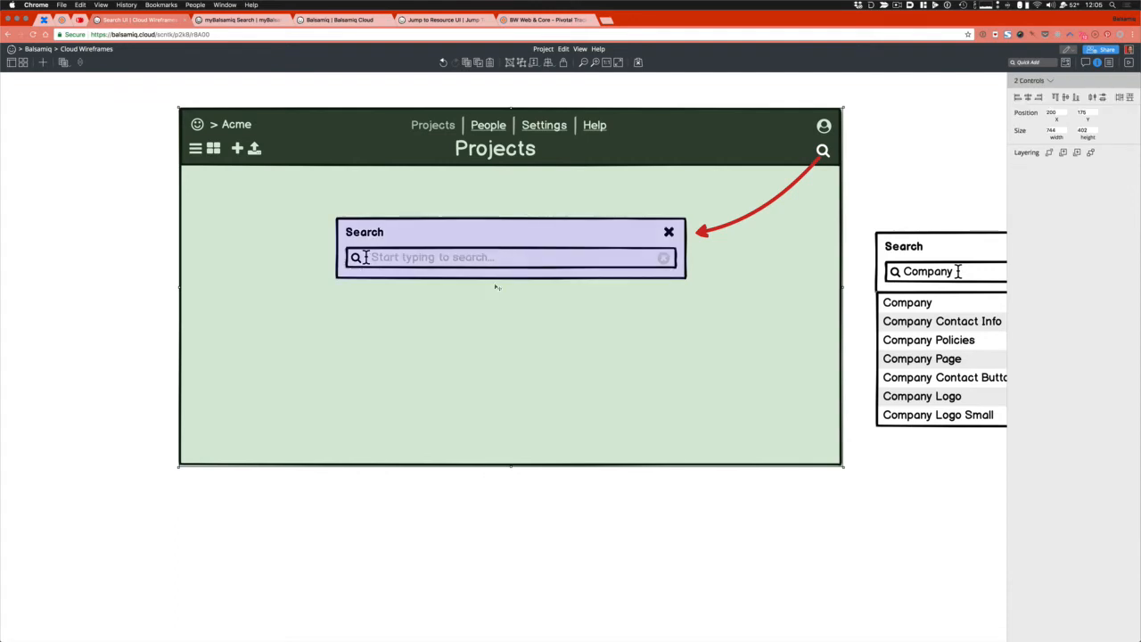
{"action": "key", "text": "super+d"}
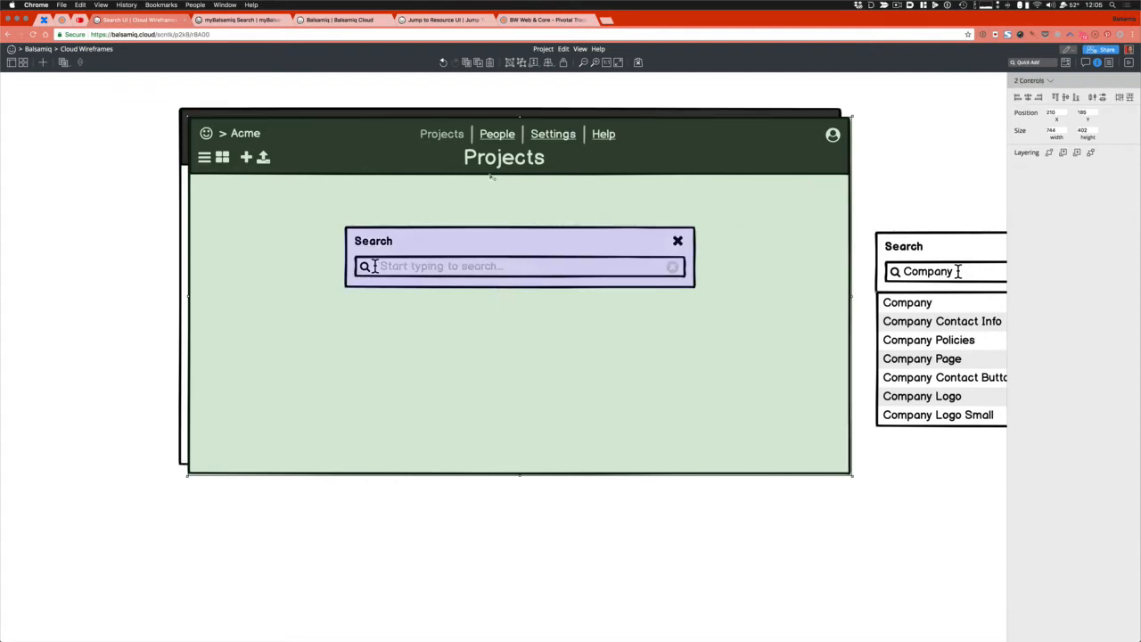
{"action": "left_click_drag", "start_coordinate": [482, 143], "coordinate": [472, 505]}
Bring the Search dialog with the Company results onto the lower Projects page and delete the empty Search dialog copied there
{"action": "scroll", "coordinate": [610, 533], "scroll_direction": "down", "scroll_amount": 1}
{"action": "scroll", "coordinate": [609, 534], "scroll_direction": "down", "scroll_amount": 4}
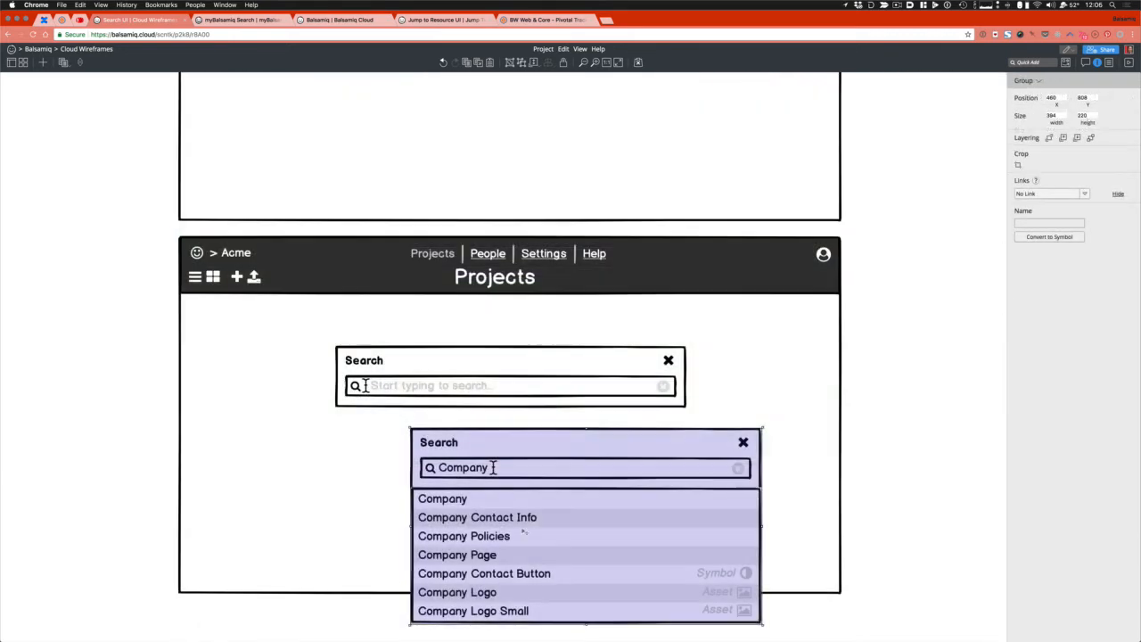
{"action": "left_click_drag", "start_coordinate": [522, 530], "coordinate": [443, 514]}
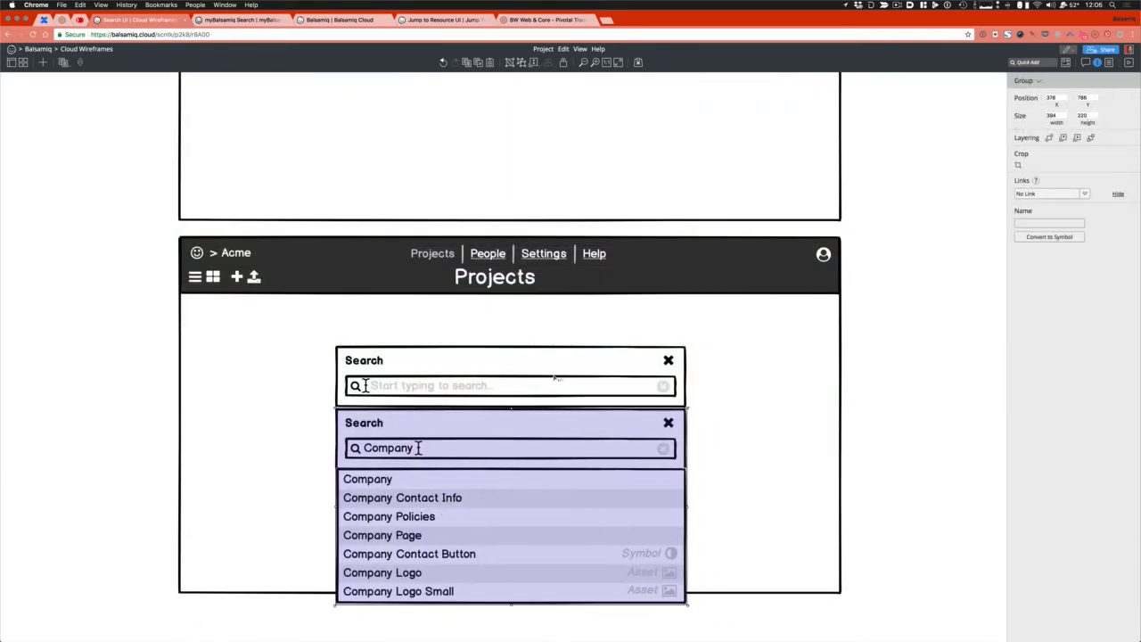
{"action": "left_click", "coordinate": [546, 369]}
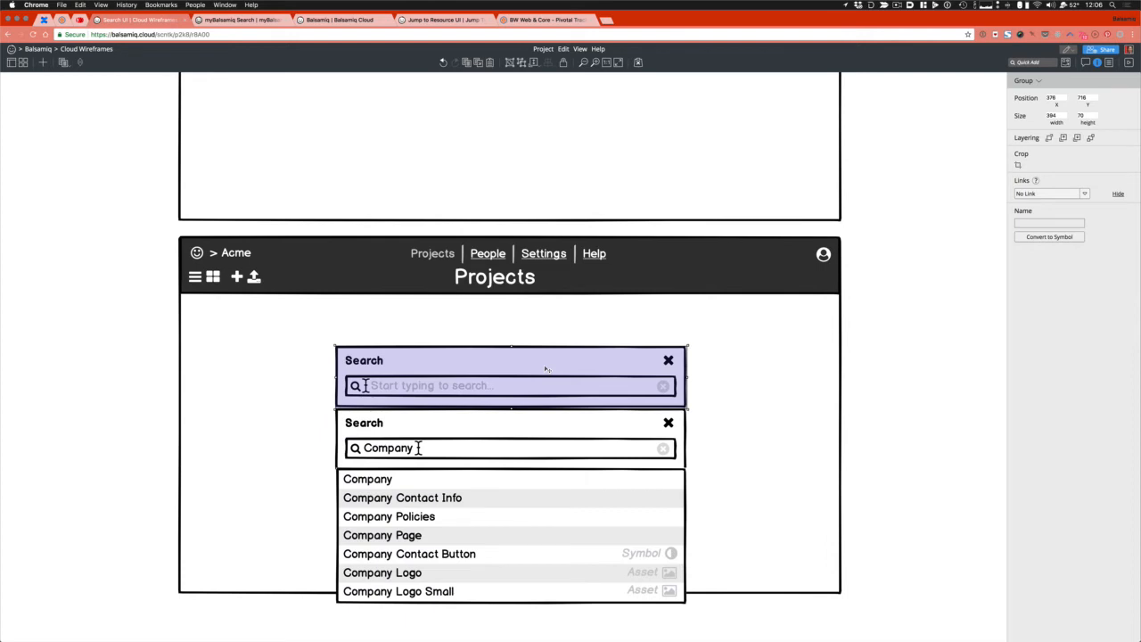
{"action": "left_click_drag", "start_coordinate": [545, 369], "coordinate": [646, 347]}
{"action": "key", "text": "Delete"}
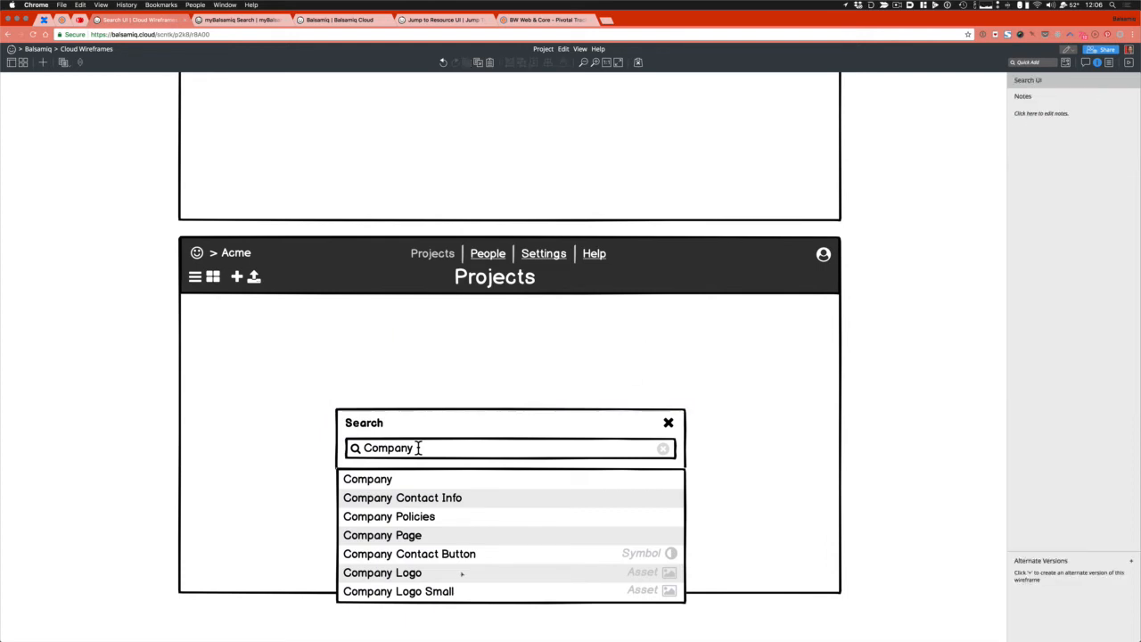
Position the Search dialog with results on the lower Projects page at X 376, Y 711
{"action": "left_click_drag", "start_coordinate": [466, 577], "coordinate": [466, 518]}
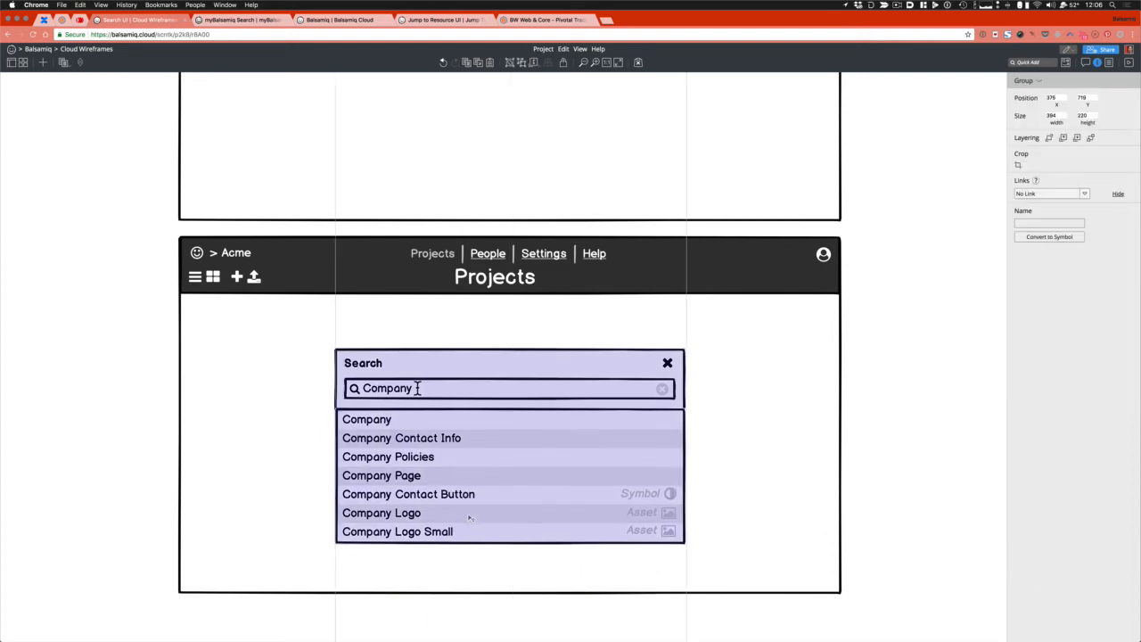
{"action": "key", "text": "Up"}
{"action": "key", "text": "Up"}
{"action": "key", "text": "Up"}
{"action": "key", "text": "Up"}
{"action": "key", "text": "Up"}
{"action": "key", "text": "Up"}
{"action": "key", "text": "Up"}
{"action": "key", "text": "Up"}
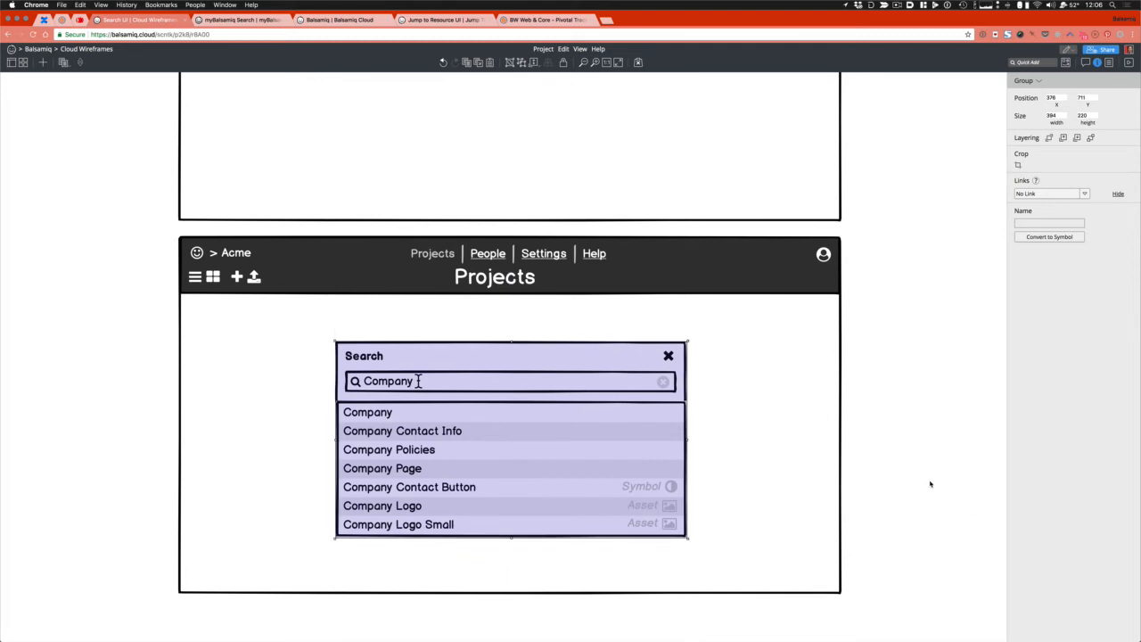
{"action": "left_click", "coordinate": [929, 484]}
Copy the red arrow and run it from the upper page's search field down to the lower page's "Company" search field
{"action": "scroll", "coordinate": [795, 258], "scroll_direction": "up", "scroll_amount": 5}
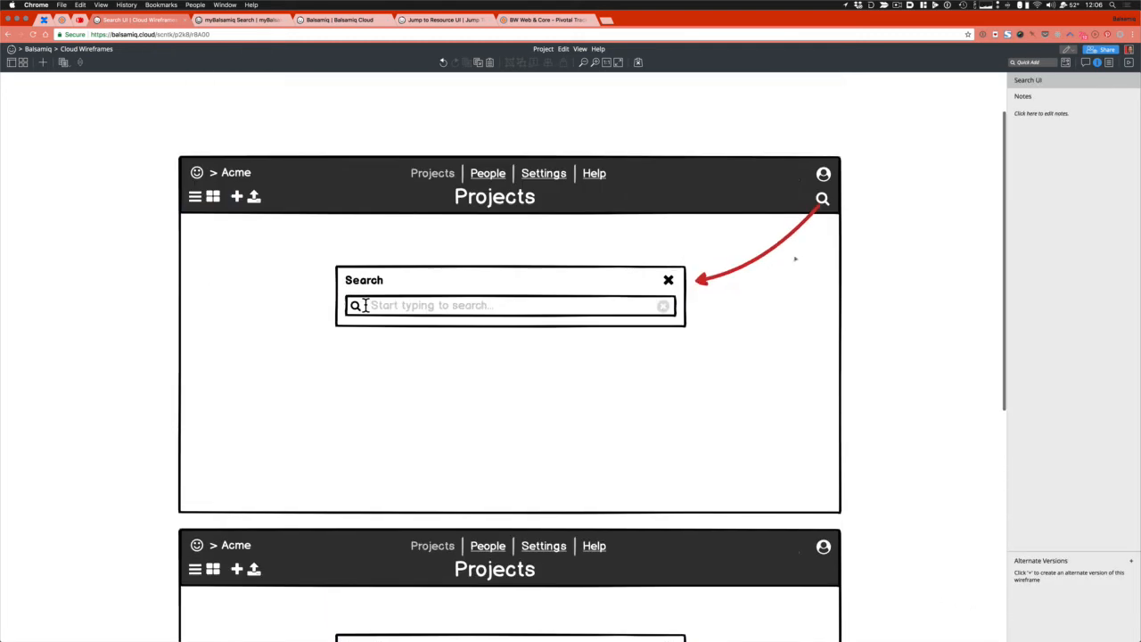
{"action": "left_click", "coordinate": [733, 199]}
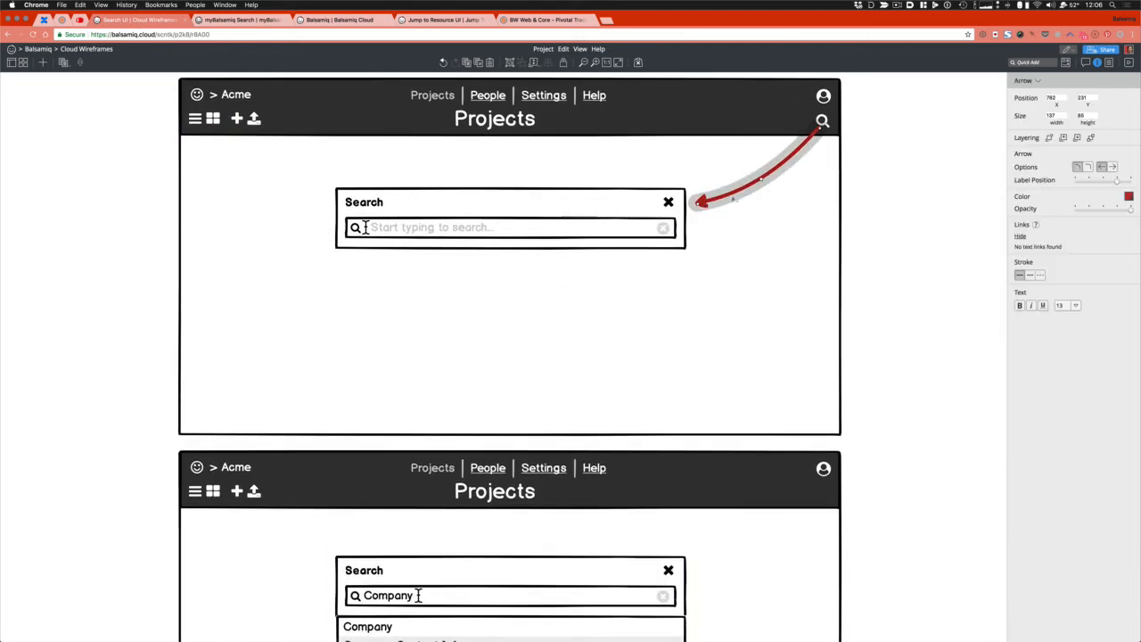
{"action": "left_click_drag", "start_coordinate": [731, 196], "coordinate": [490, 580]}
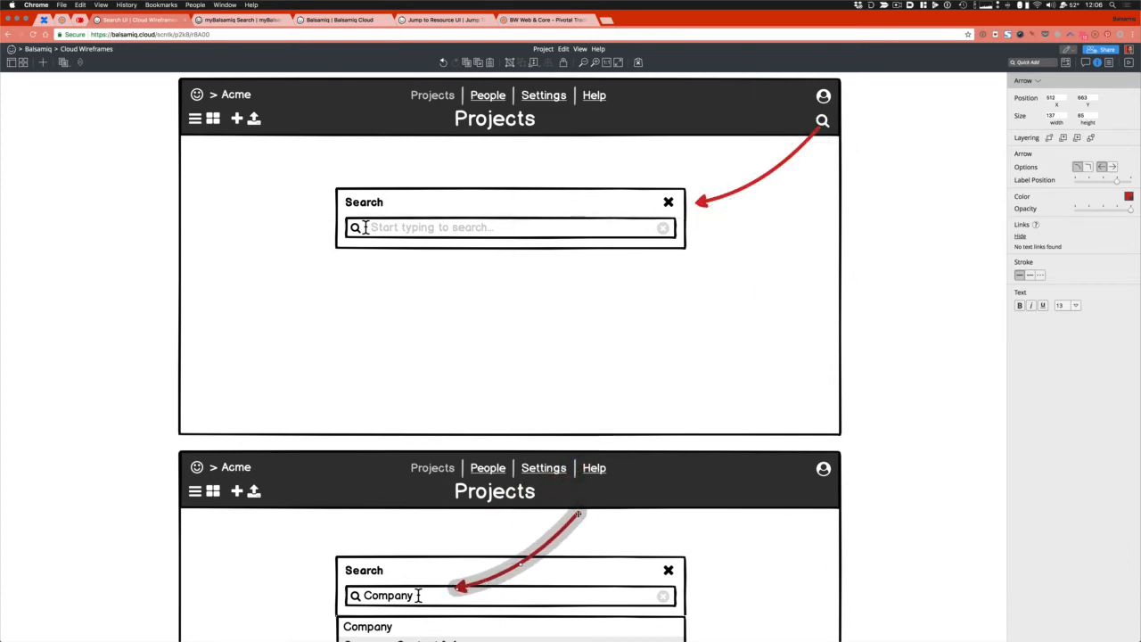
{"action": "left_click_drag", "start_coordinate": [580, 515], "coordinate": [424, 240]}
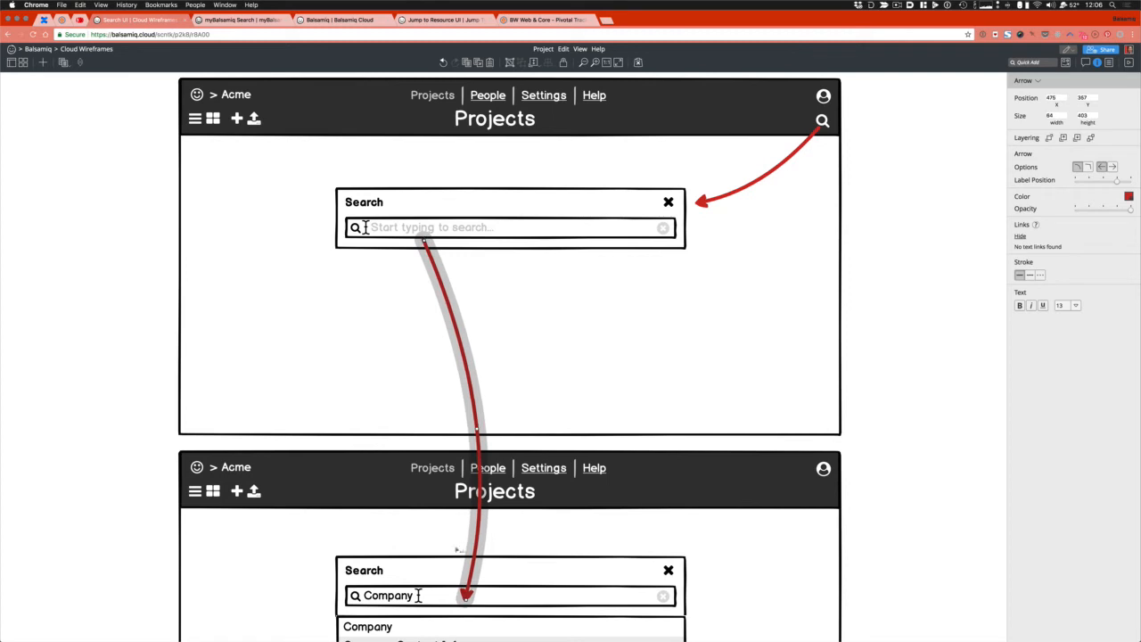
{"action": "left_click_drag", "start_coordinate": [466, 595], "coordinate": [505, 584]}
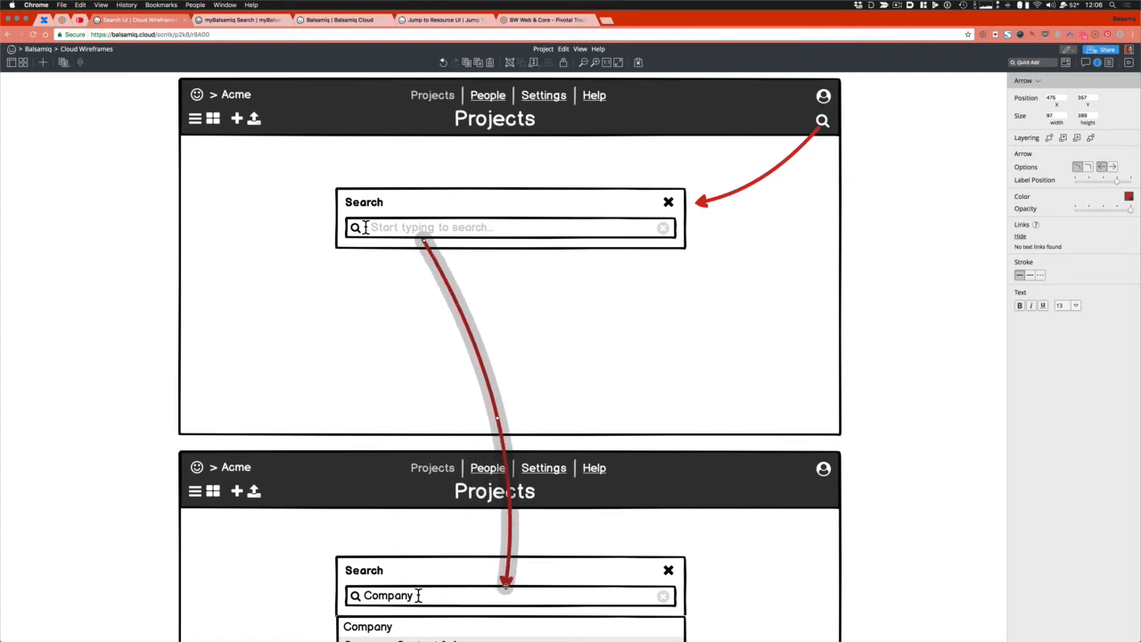
Add a Text paragraph control, about 147 by 77, beside the left edge of the lower Projects page
{"action": "scroll", "coordinate": [506, 583], "scroll_direction": "down", "scroll_amount": 5}
{"action": "left_click", "coordinate": [518, 574]}
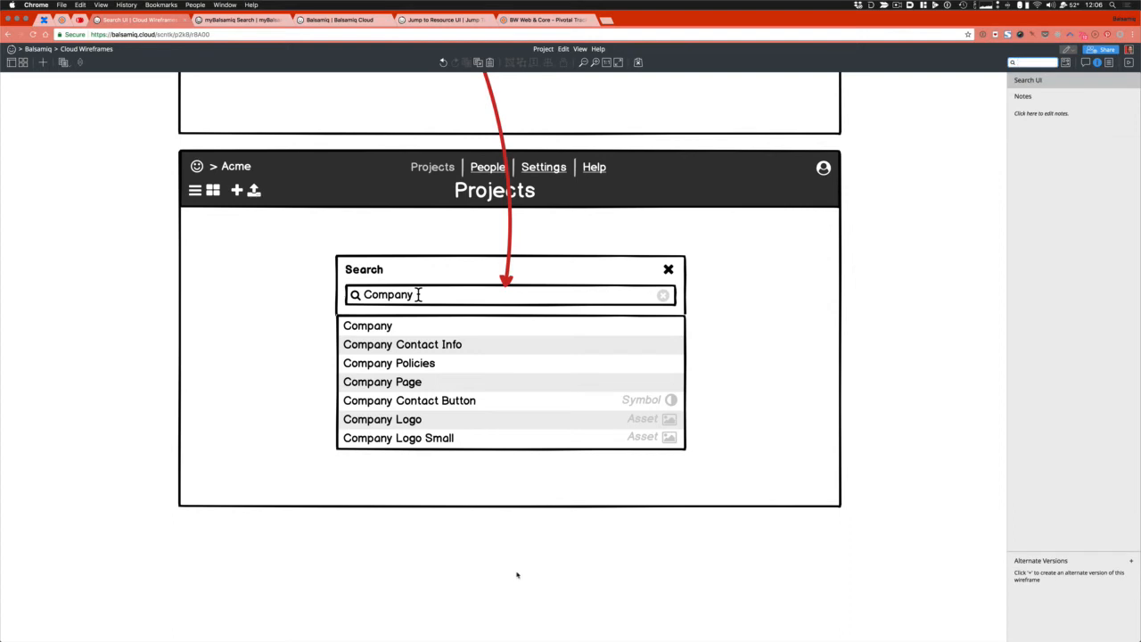
{"action": "type", "text": "text"}
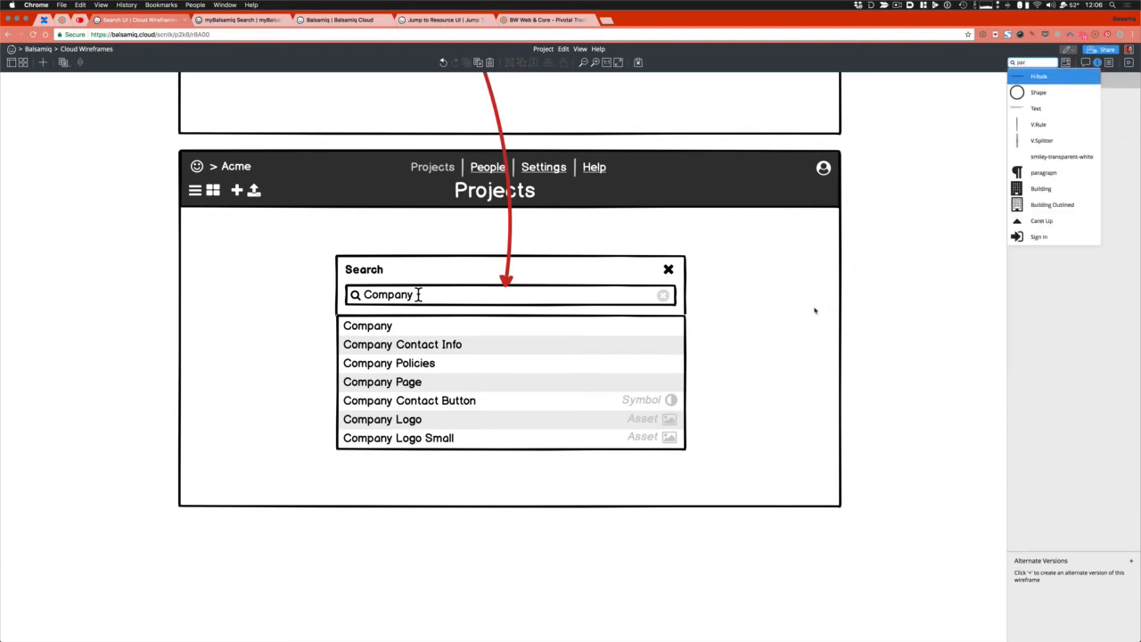
{"action": "key", "text": "Return"}
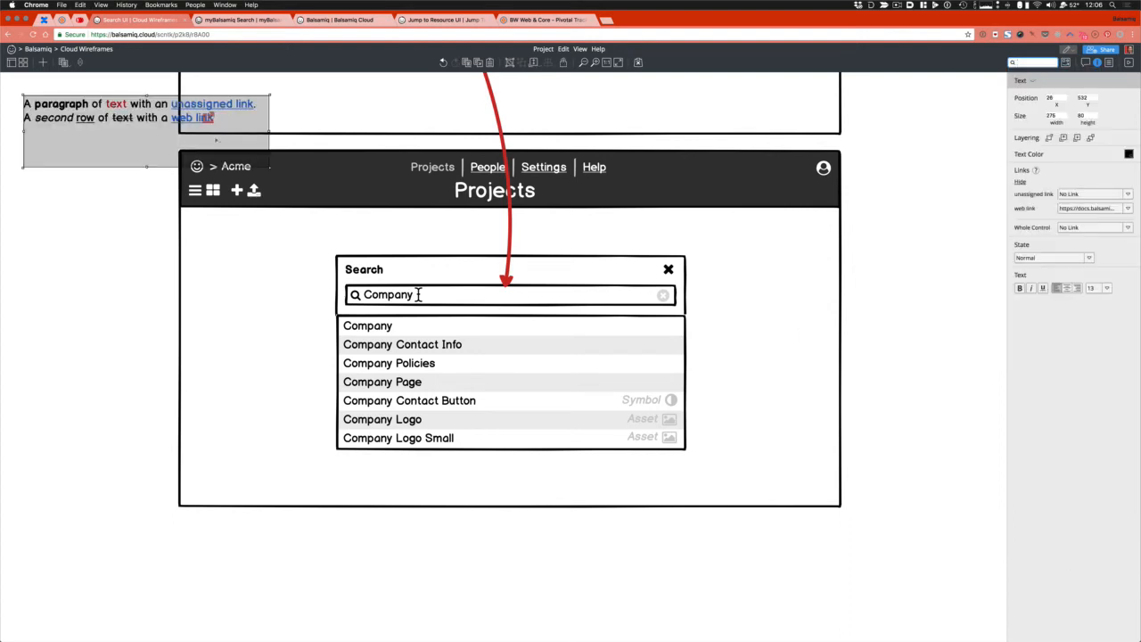
{"action": "left_click_drag", "start_coordinate": [97, 127], "coordinate": [133, 360]}
Shift all controls on the wireframe about 70 px to the right to make room for the note
{"action": "key", "text": "super+a"}
{"action": "key", "text": "shift+Right"}
{"action": "key", "text": "shift+Right"}
{"action": "key", "text": "shift+Right"}
{"action": "key", "text": "shift+Right"}
{"action": "key", "text": "shift+Right"}
{"action": "key", "text": "shift+Right"}
{"action": "key", "text": "shift+Right"}
{"action": "left_click", "coordinate": [99, 321]}
Replace the paragraph text with a note starting "When user types a keyword, results are displayed using auto-complete. User may click item or"
{"action": "double_click", "coordinate": [132, 360]}
{"action": "type", "text": "When user types a keyb"}
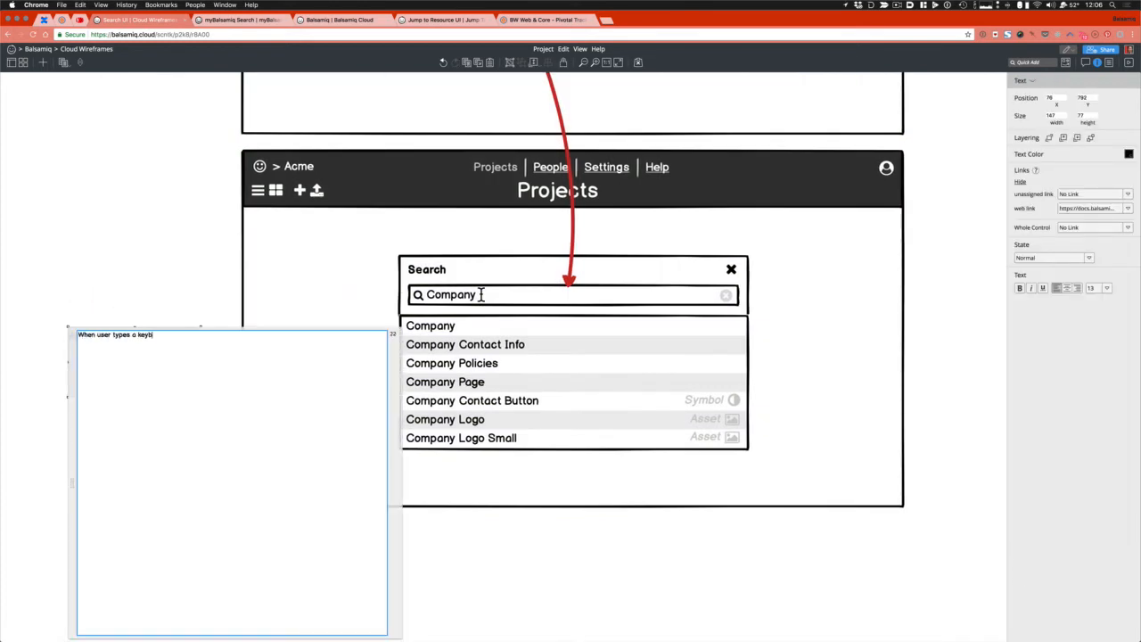
{"action": "key", "text": "BackSpace"}
{"action": "type", "text": "word, auto-complete"}
{"action": "left_click", "coordinate": [167, 335]}
{"action": "type", "text": "results are displayed using auto-complete."}
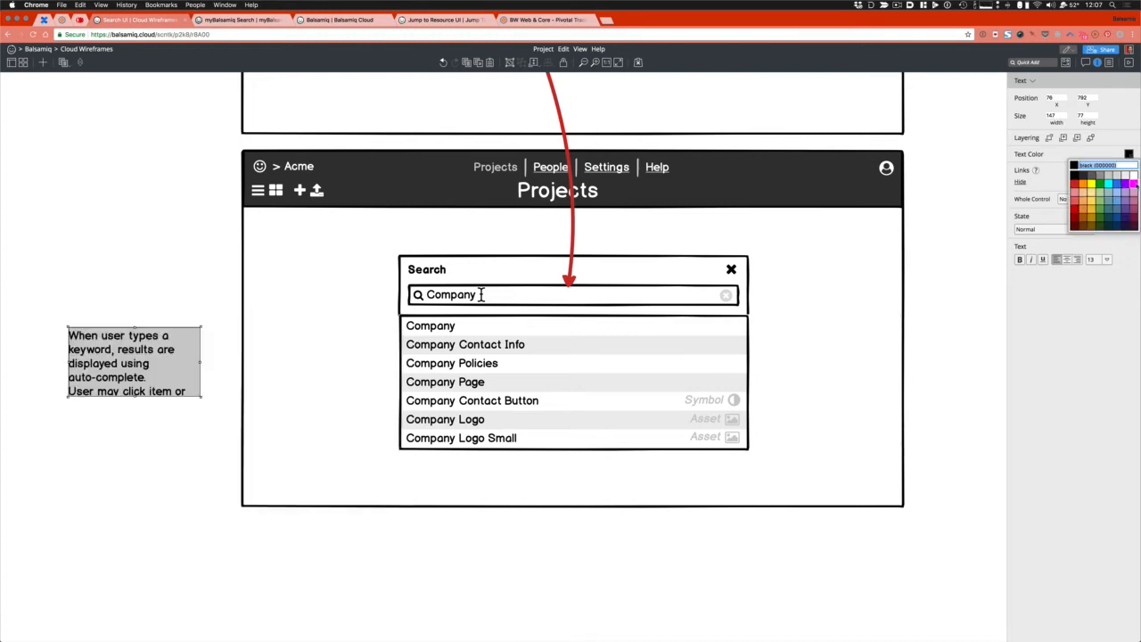
Color the auto-complete note red and add a horizontal rule between it and the lower page's search results list
{"action": "left_click", "coordinate": [1075, 183]}
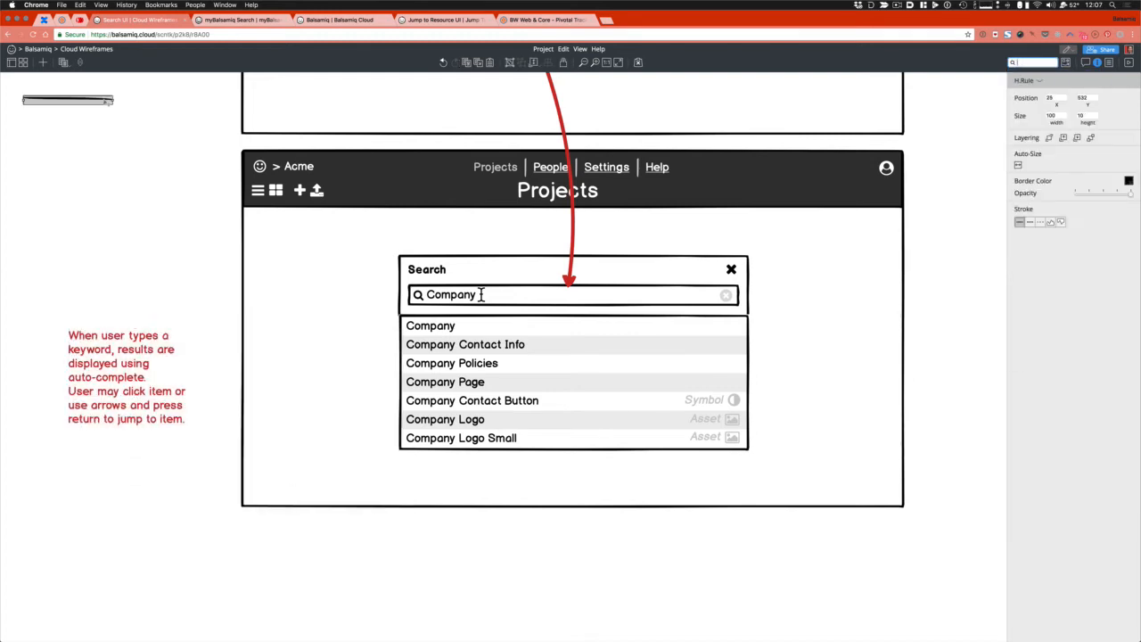
{"action": "left_click_drag", "start_coordinate": [117, 101], "coordinate": [378, 337]}
{"action": "left_click", "coordinate": [954, 306]}
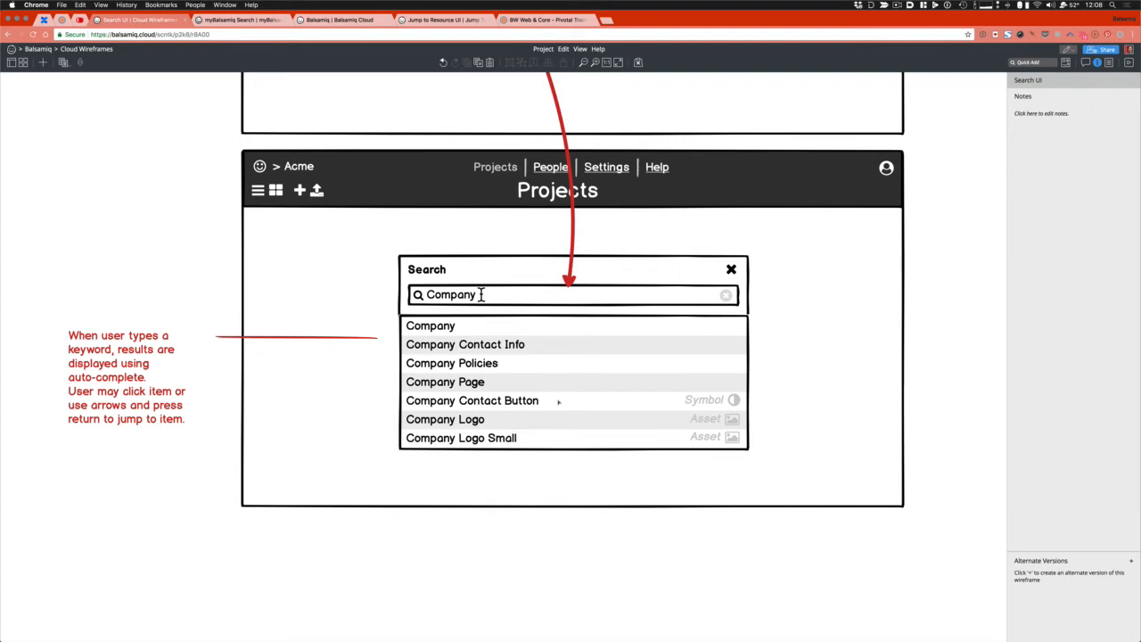
{"action": "scroll", "coordinate": [561, 398], "scroll_direction": "down", "scroll_amount": 1}
{"action": "scroll", "coordinate": [563, 397], "scroll_direction": "up", "scroll_amount": 1}
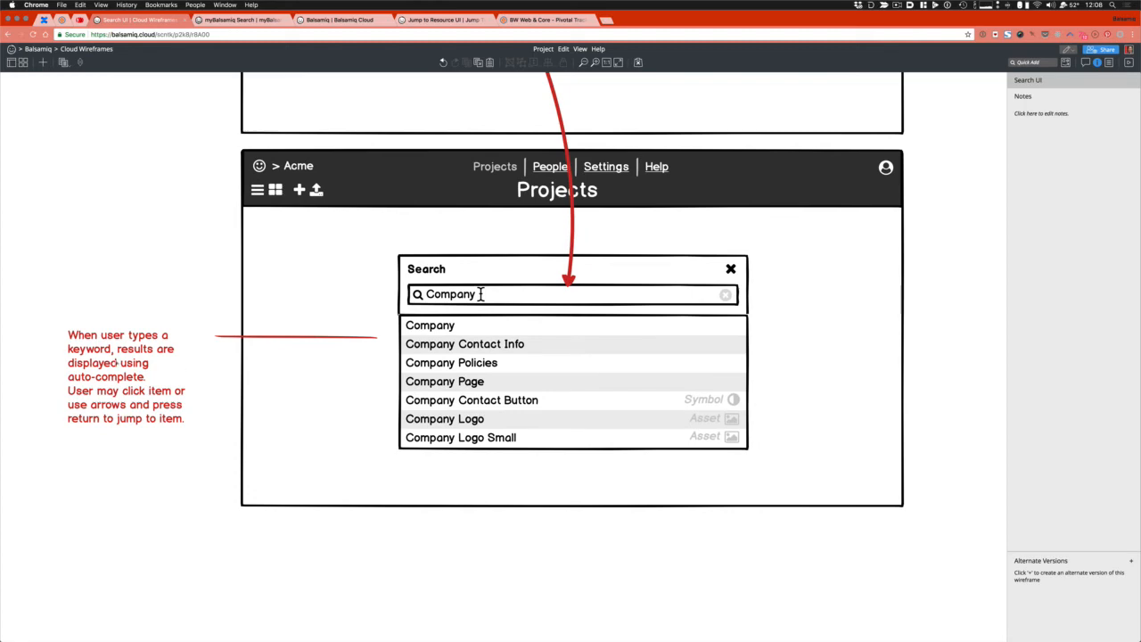
Copy the lower page's Search dialog with its results list into the empty space to the right of the page
{"action": "left_click", "coordinate": [236, 357]}
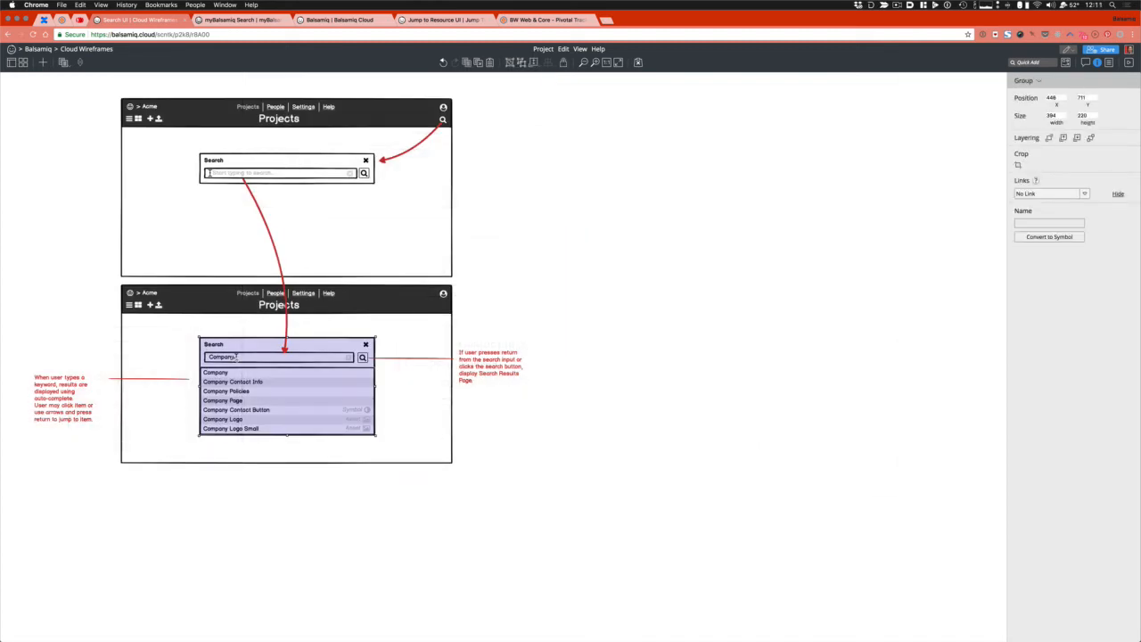
{"action": "left_click_drag", "start_coordinate": [236, 356], "coordinate": [609, 391]}
{"action": "key", "text": "super+z"}
{"action": "left_click_drag", "start_coordinate": [302, 380], "coordinate": [714, 344]}
{"action": "left_click_drag", "start_coordinate": [673, 382], "coordinate": [647, 408]}
{"action": "left_click", "coordinate": [629, 316]}
{"action": "left_click", "coordinate": [610, 349]}
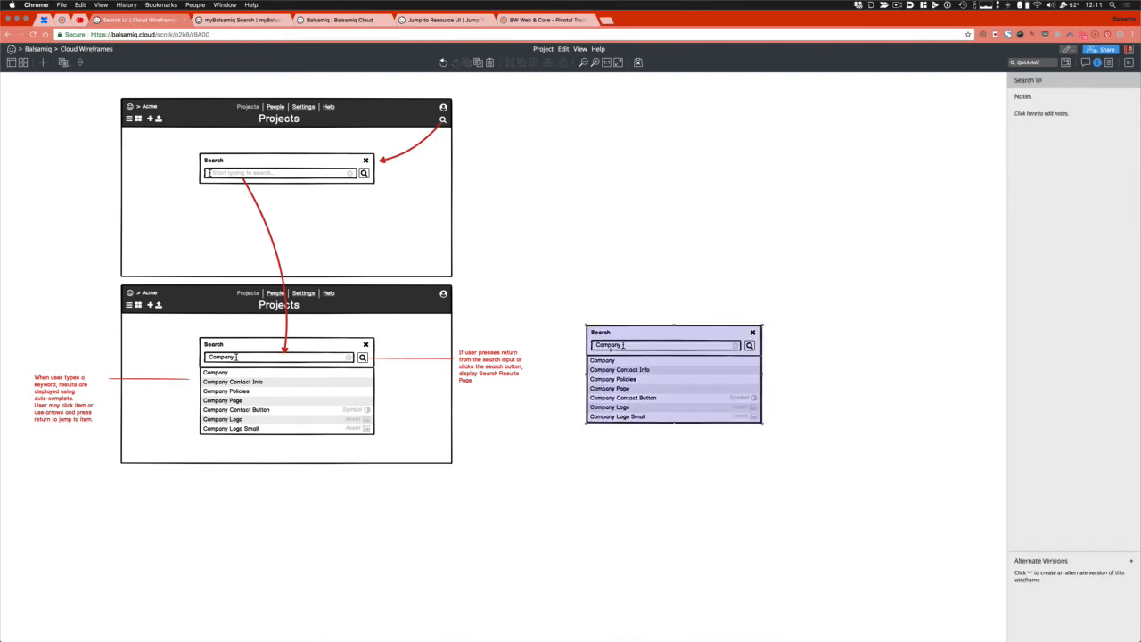
{"action": "double_click", "coordinate": [611, 350]}
{"action": "left_click", "coordinate": [611, 347]}
{"action": "double_click", "coordinate": [610, 347]}
{"action": "left_click", "coordinate": [608, 348]}
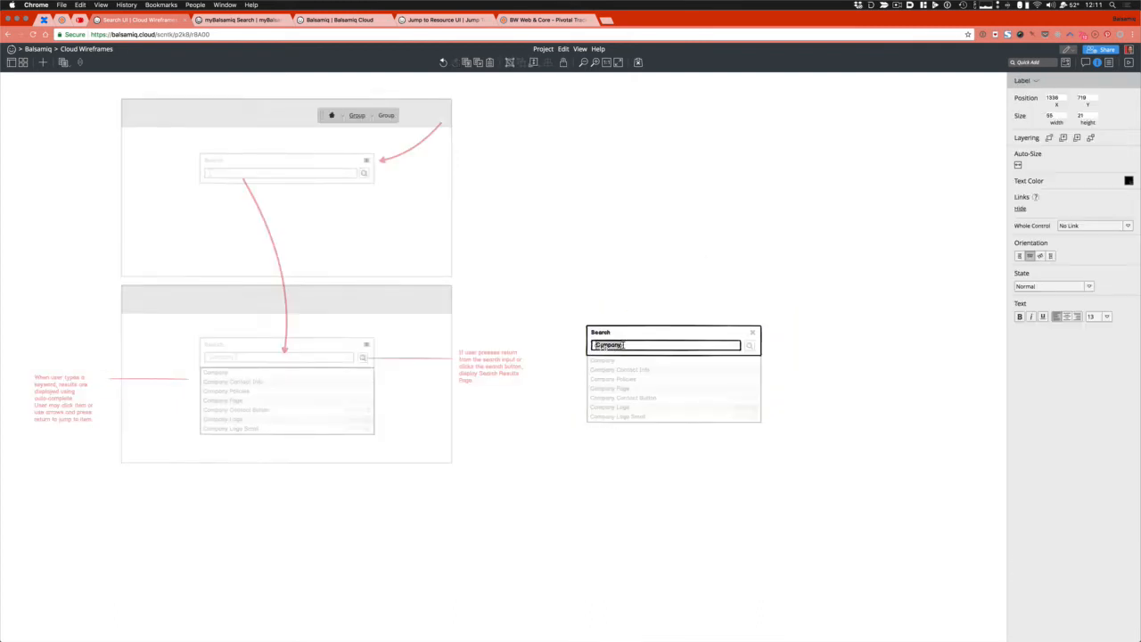
{"action": "left_click", "coordinate": [746, 466]}
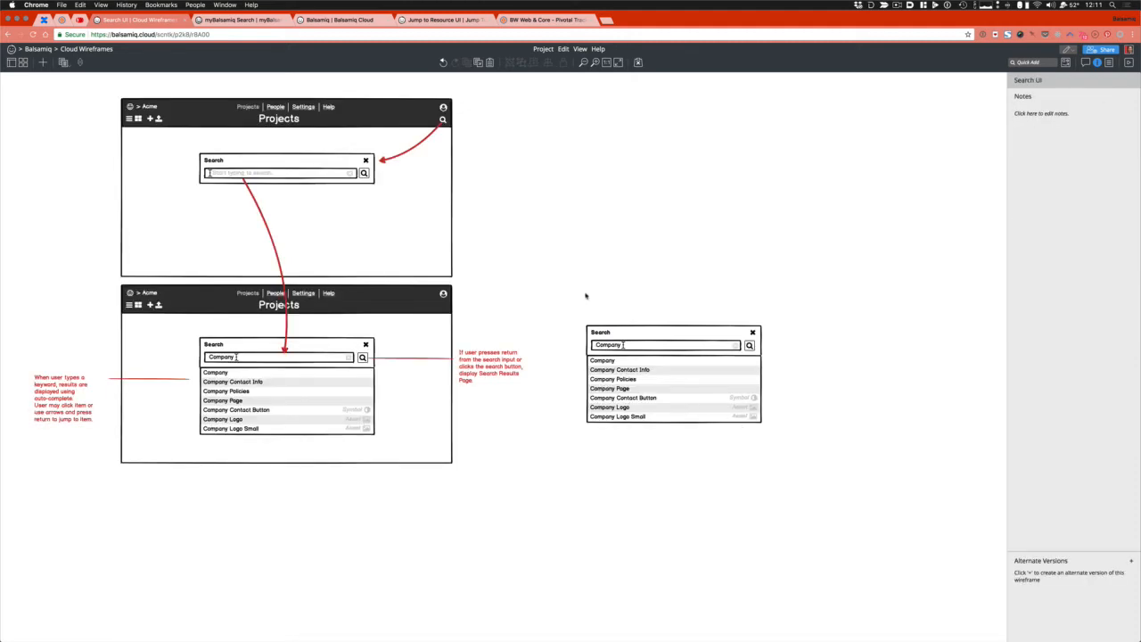
Add a Subtitle control just above the copied Search dialog, aligned with its left edge
{"action": "key", "text": "slash"}
{"action": "type", "text": "sub"}
{"action": "key", "text": "Return"}
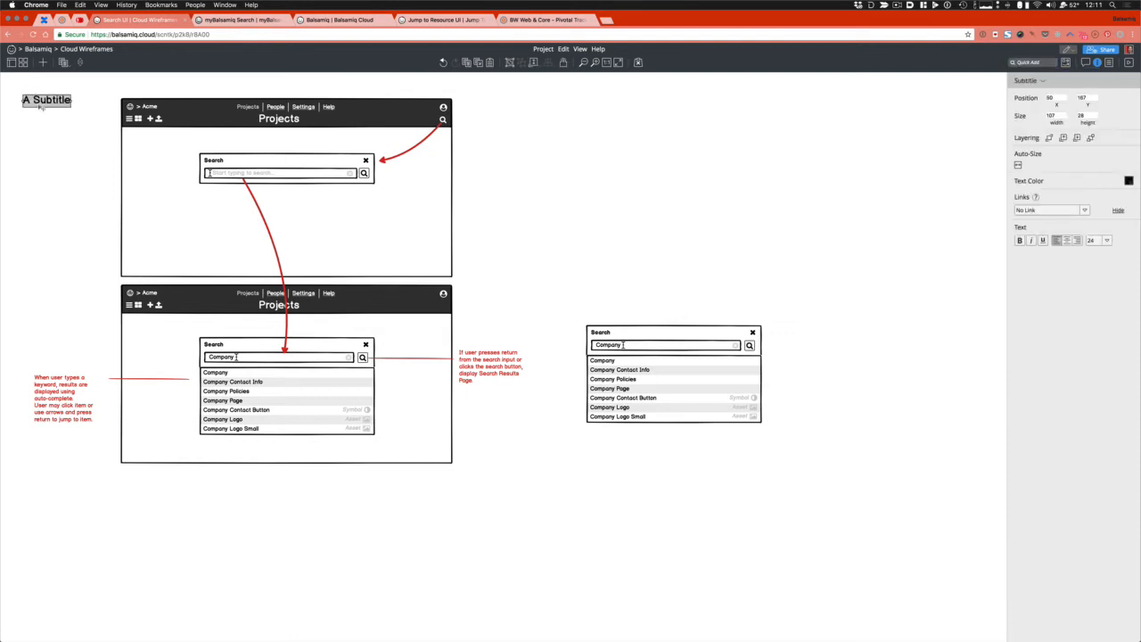
{"action": "left_click_drag", "start_coordinate": [40, 105], "coordinate": [604, 318]}
Replace the new subtitle's text with "Resource Results"
{"action": "double_click", "coordinate": [604, 318]}
{"action": "type", "text": "Res"}
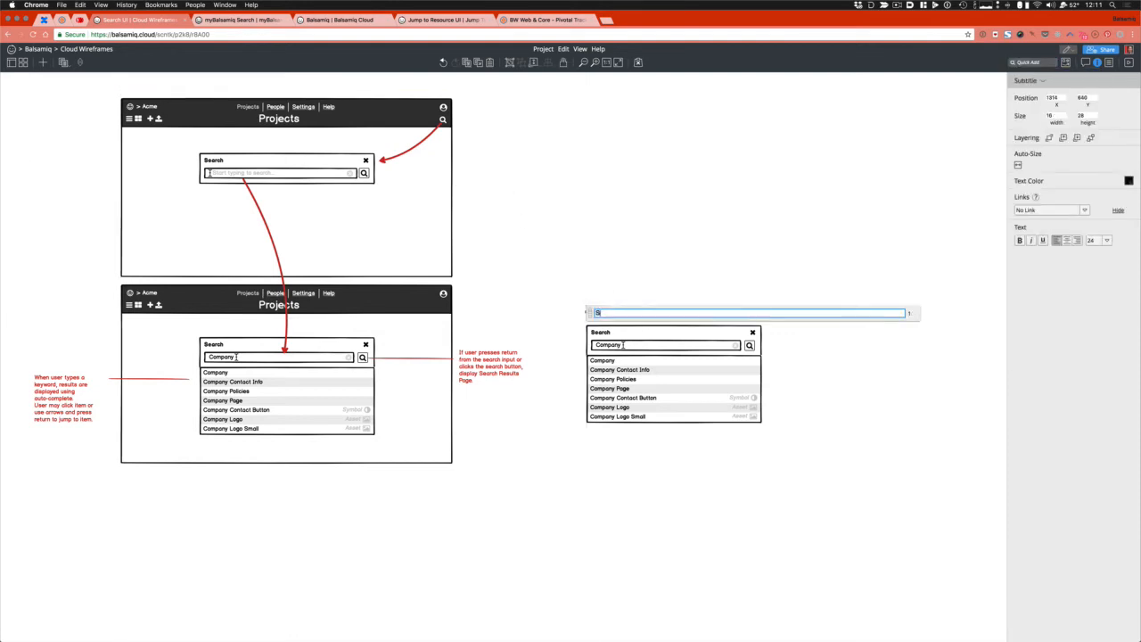
{"action": "key", "text": "BackSpace"}
{"action": "key", "text": "BackSpace"}
{"action": "key", "text": "BackSpace"}
{"action": "type", "text": "Re"}
{"action": "key", "text": "BackSpace"}
{"action": "type", "text": "sourc"}
{"action": "key", "text": "BackSpace"}
{"action": "key", "text": "BackSpace"}
{"action": "key", "text": "BackSpace"}
{"action": "key", "text": "BackSpace"}
{"action": "type", "text": "ource Results"}
{"action": "key", "text": "Return"}
{"action": "left_click", "coordinate": [603, 287]}
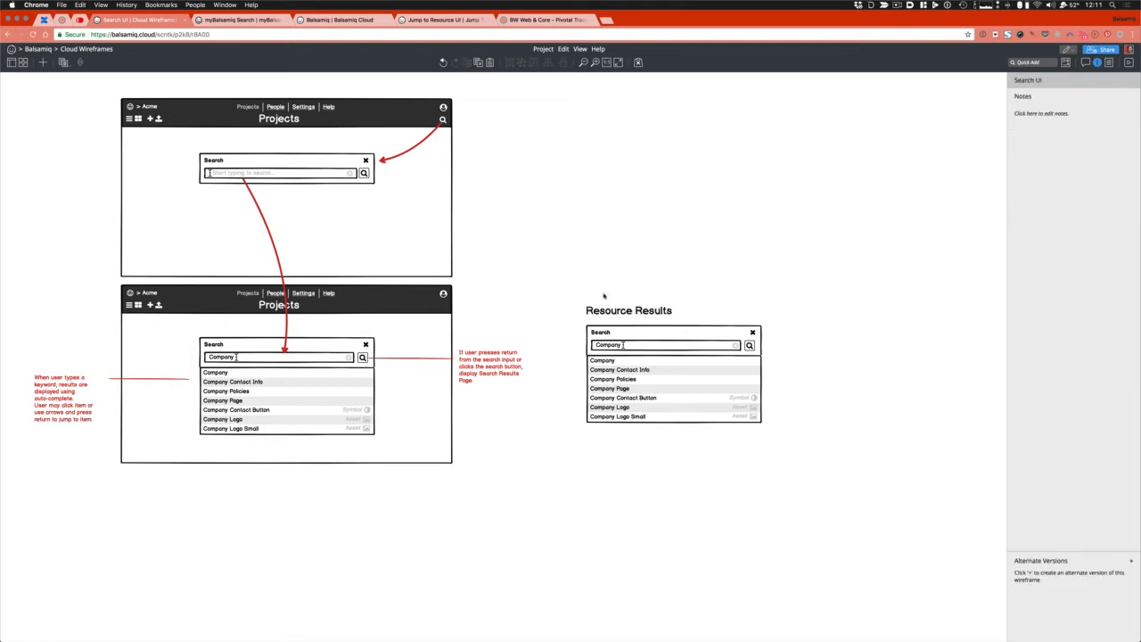
Inside the copied dialog's group, duplicate the results list beside the dialog and stretch the duplicate to 304 high
{"action": "double_click", "coordinate": [648, 401]}
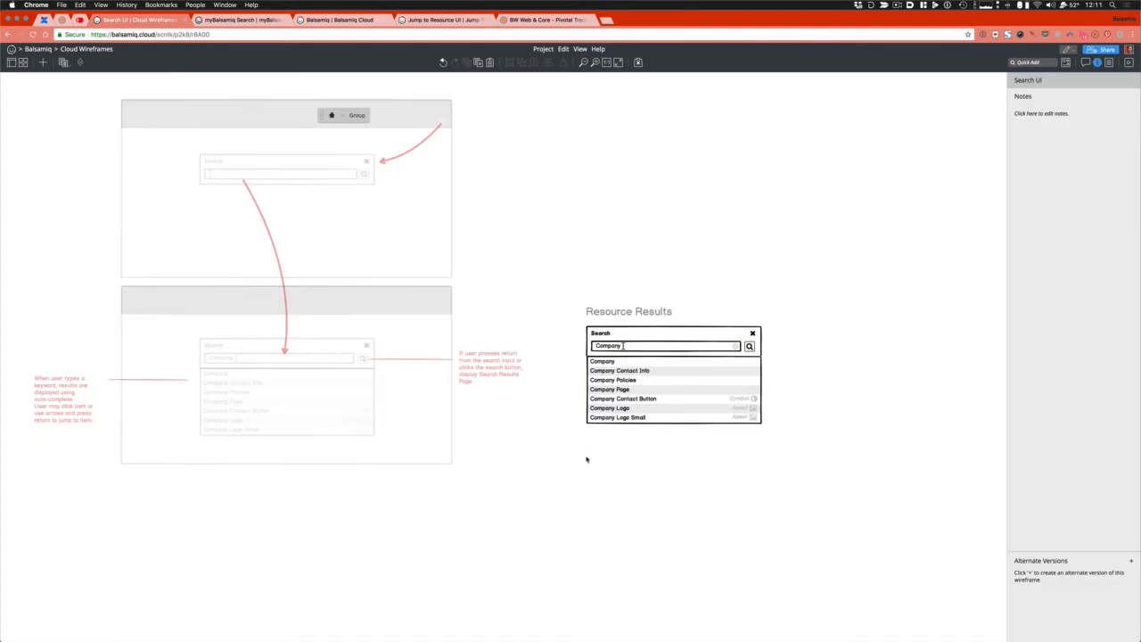
{"action": "left_click", "coordinate": [626, 417]}
{"action": "left_click_drag", "start_coordinate": [626, 418], "coordinate": [795, 407]}
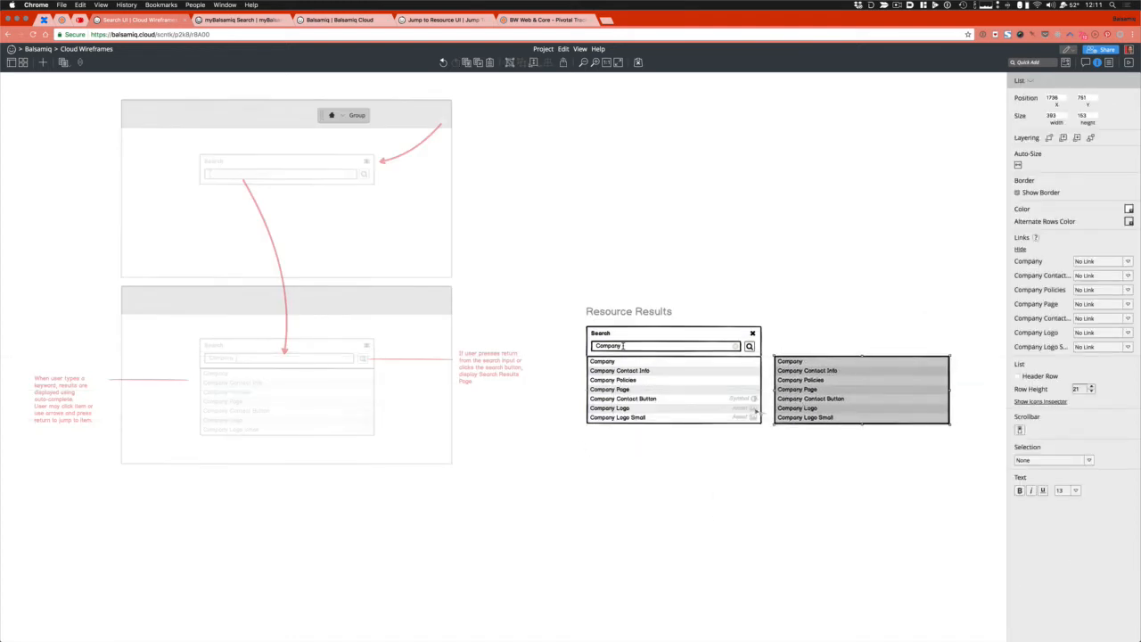
{"action": "left_click_drag", "start_coordinate": [862, 424], "coordinate": [865, 491]}
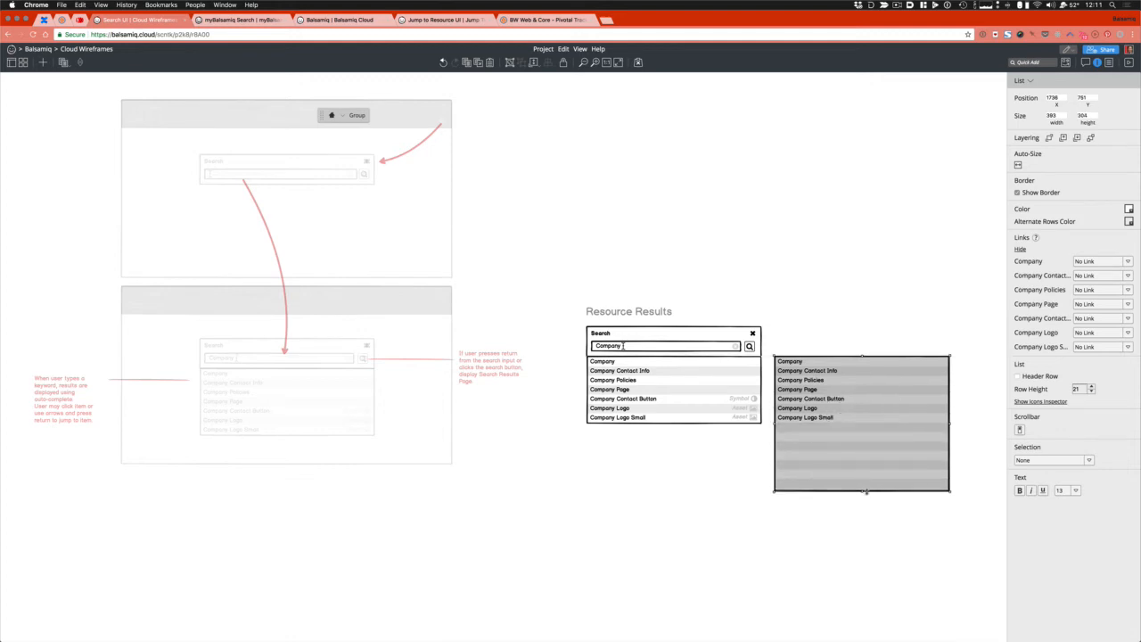
{"action": "left_click", "coordinate": [681, 487]}
{"action": "scroll", "coordinate": [677, 486], "scroll_direction": "right", "scroll_amount": 3}
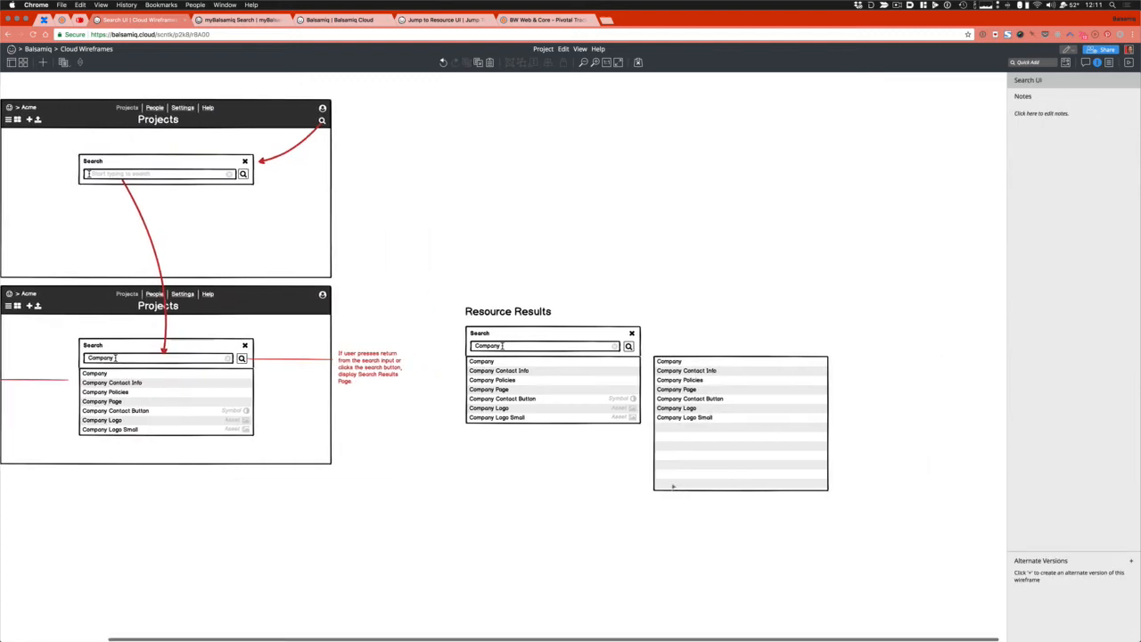
Ungroup the copied Search dialog and the tall list beside it into separate controls
{"action": "left_click", "coordinate": [606, 408]}
{"action": "key", "text": "super+plus"}
{"action": "key", "text": "super+plus"}
{"action": "key", "text": "super+plus"}
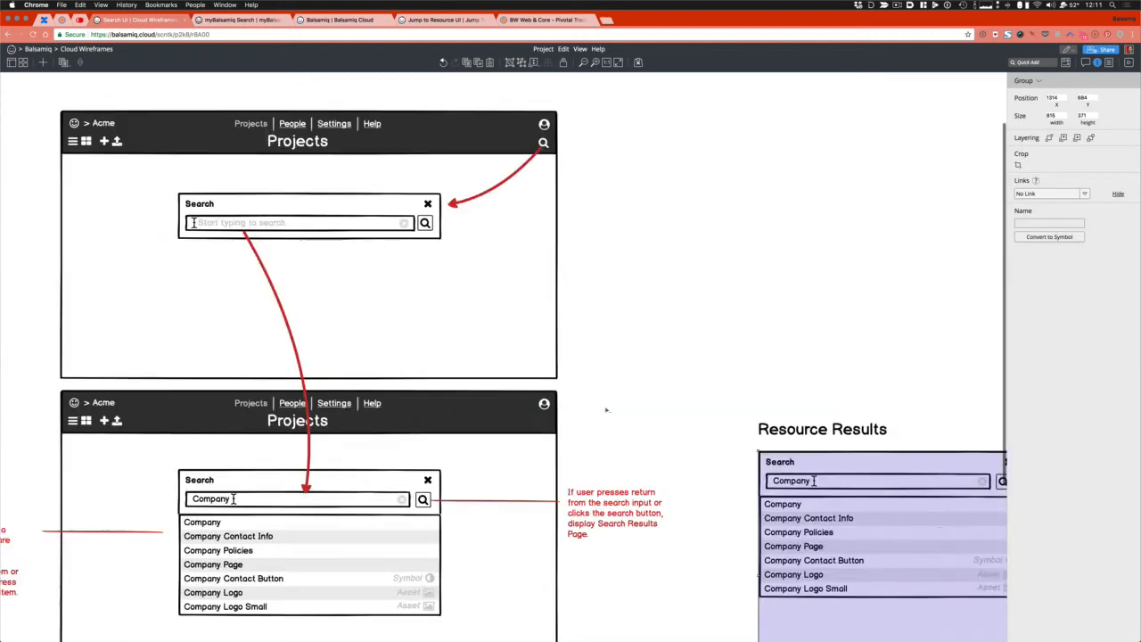
{"action": "scroll", "coordinate": [605, 408], "scroll_direction": "right", "scroll_amount": 3}
{"action": "scroll", "coordinate": [625, 343], "scroll_direction": "down", "scroll_amount": 2}
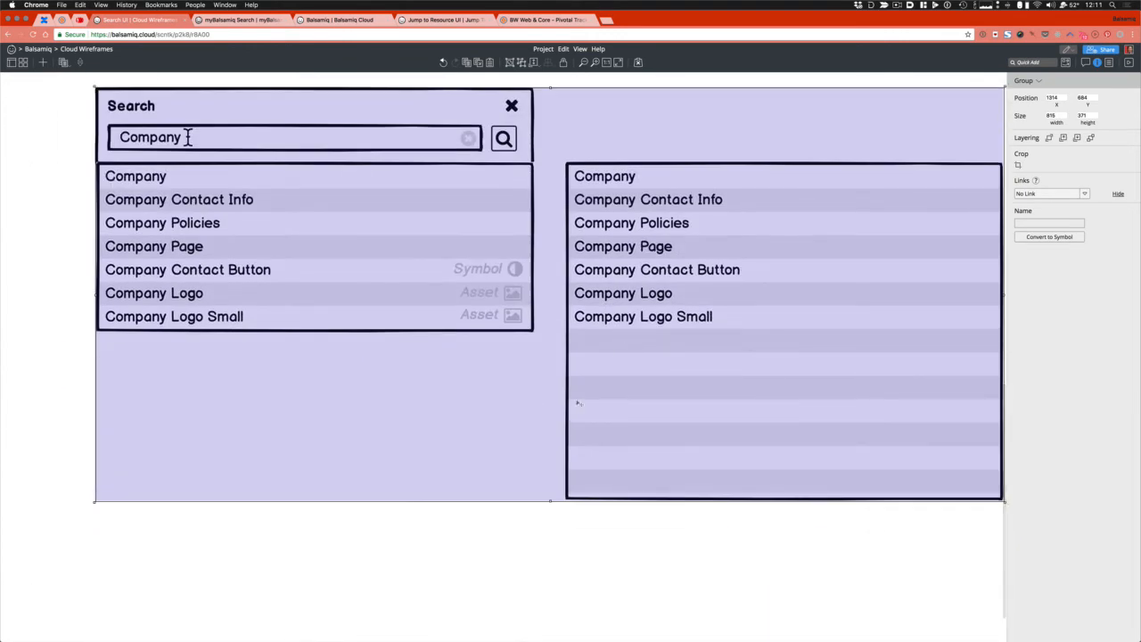
{"action": "left_click", "coordinate": [479, 530]}
{"action": "left_click", "coordinate": [624, 377]}
{"action": "key", "text": "super+shift+g"}
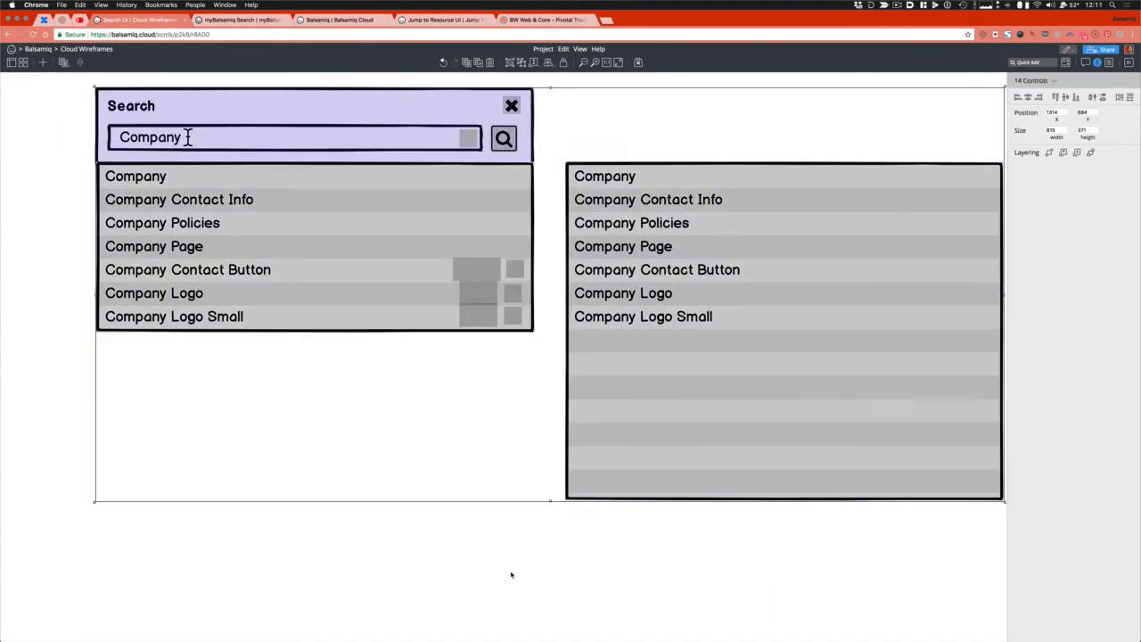
{"action": "left_click", "coordinate": [511, 573]}
Group the "Symbol" label with its icon and copy the "Asset" label and icon onto the tall list's first row
{"action": "left_click", "coordinate": [496, 271]}
{"action": "left_click", "coordinate": [516, 271], "text": "shift"}
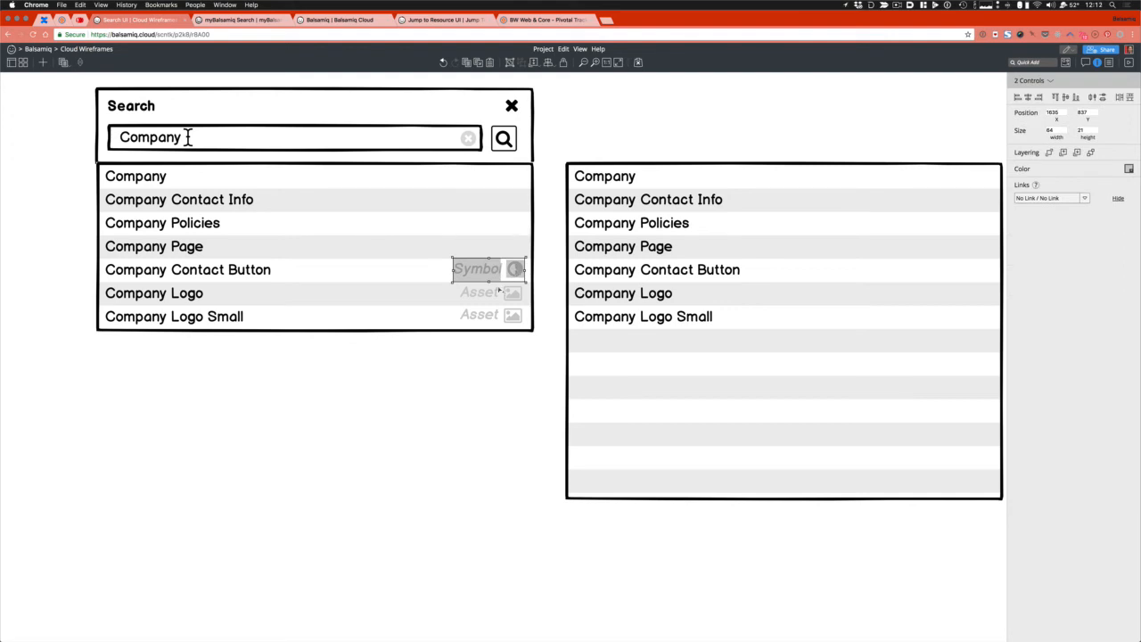
{"action": "key", "text": "super+g"}
{"action": "left_click_drag", "start_coordinate": [466, 321], "coordinate": [930, 190]}
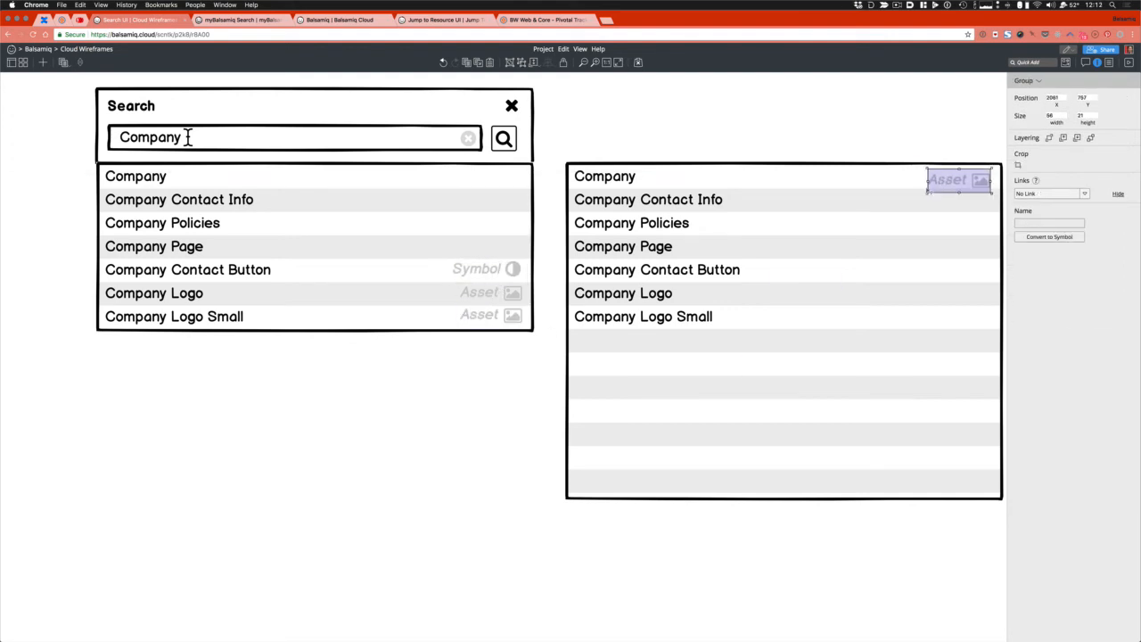
Widen the "Asset" label on the tall list's first row to 103 and right-align its text
{"action": "scroll", "coordinate": [930, 190], "scroll_direction": "right", "scroll_amount": 3}
{"action": "left_click_drag", "start_coordinate": [762, 182], "coordinate": [688, 176]}
{"action": "double_click", "coordinate": [771, 178]}
{"action": "left_click", "coordinate": [771, 177]}
{"action": "left_click", "coordinate": [1077, 317]}
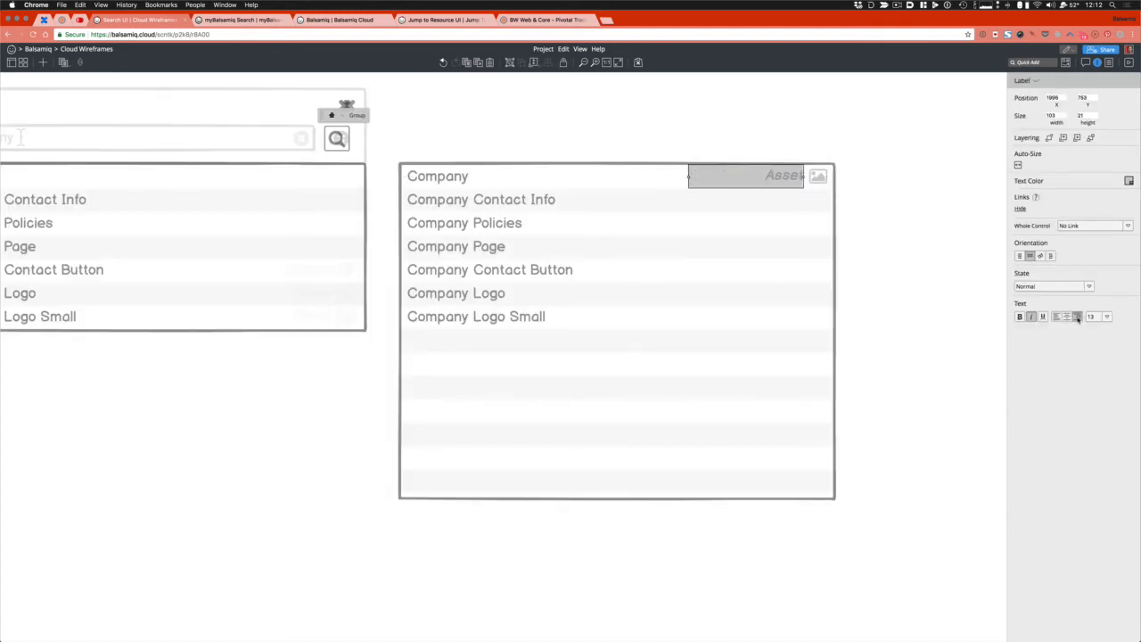
{"action": "key", "text": "Escape"}
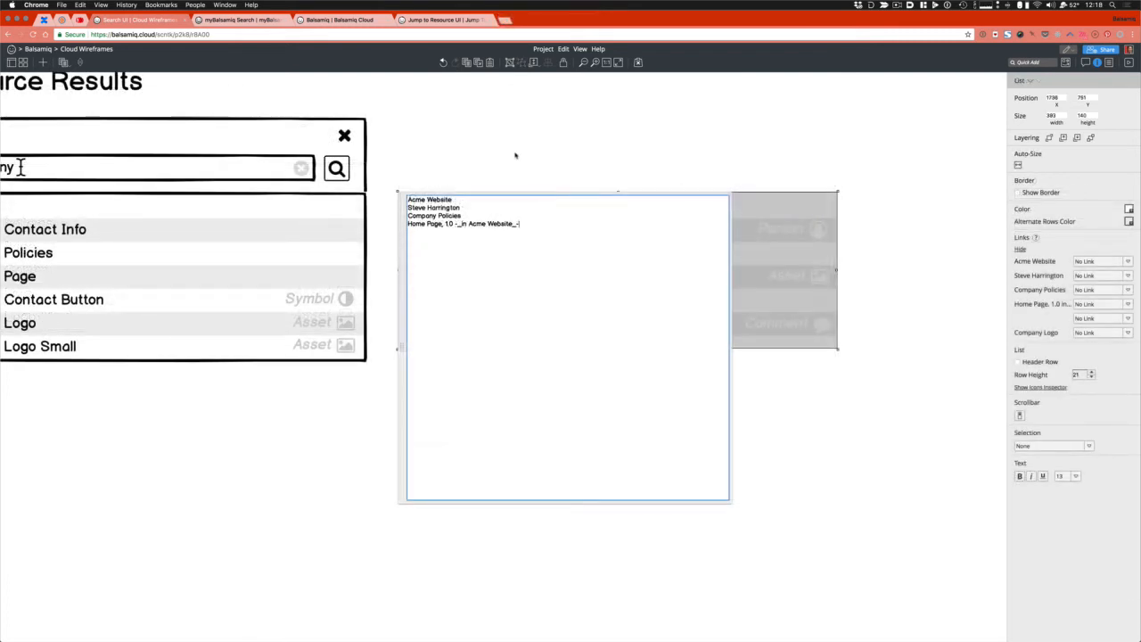
Finish the list edit, copy the "Resource Results" subtitle above the borderless list, and change the copy's text to "Results Types"
{"action": "left_click", "coordinate": [514, 156]}
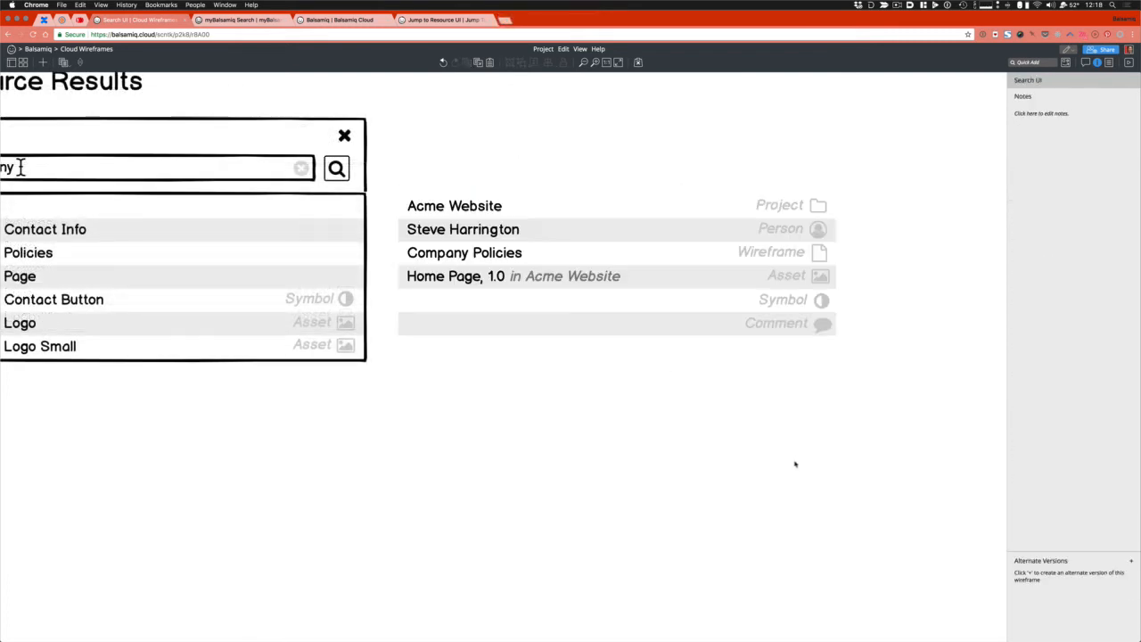
{"action": "left_click_drag", "start_coordinate": [90, 86], "coordinate": [557, 158]}
{"action": "double_click", "coordinate": [558, 158]}
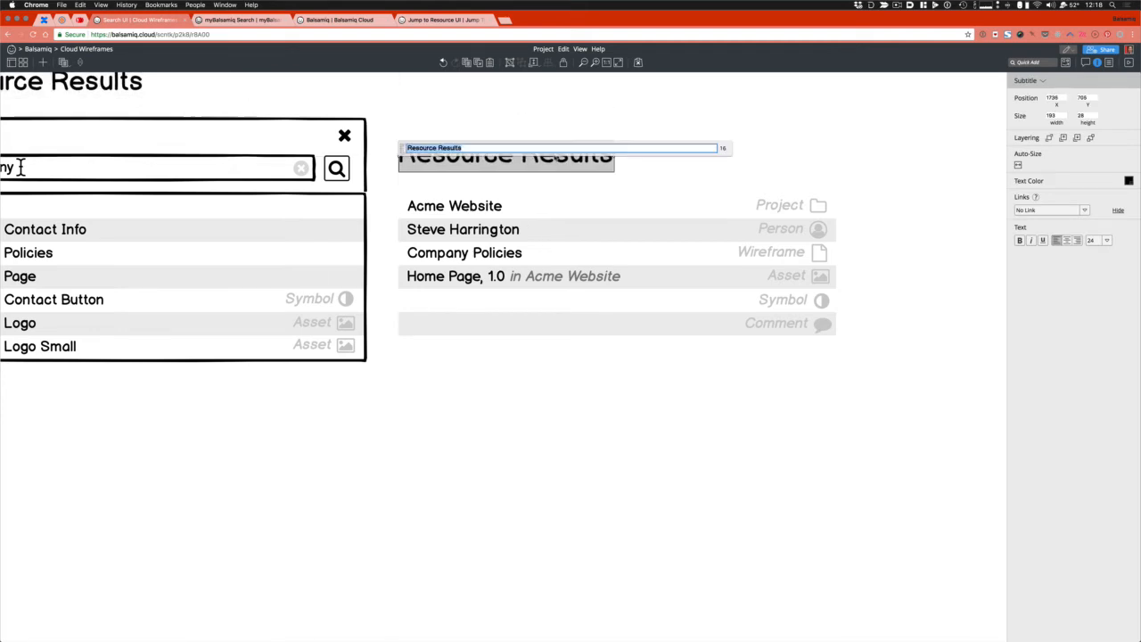
{"action": "type", "text": "Results Types"}
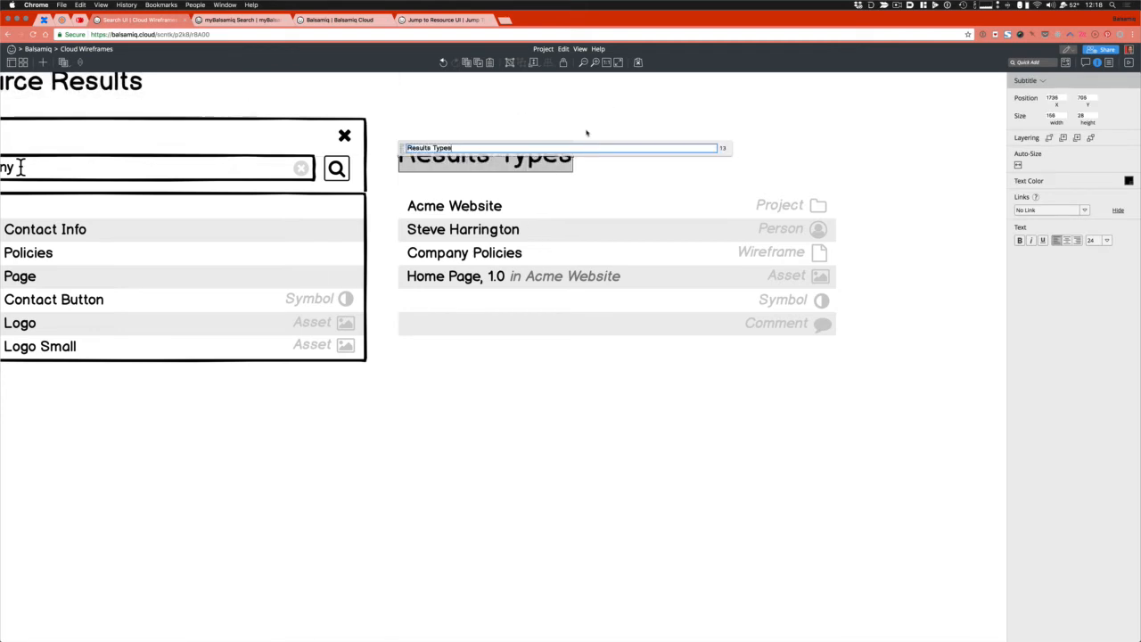
{"action": "left_click", "coordinate": [576, 121]}
Set the text color of both the "Results Types" and "Resource Results" subtitles to red
{"action": "left_click", "coordinate": [485, 153]}
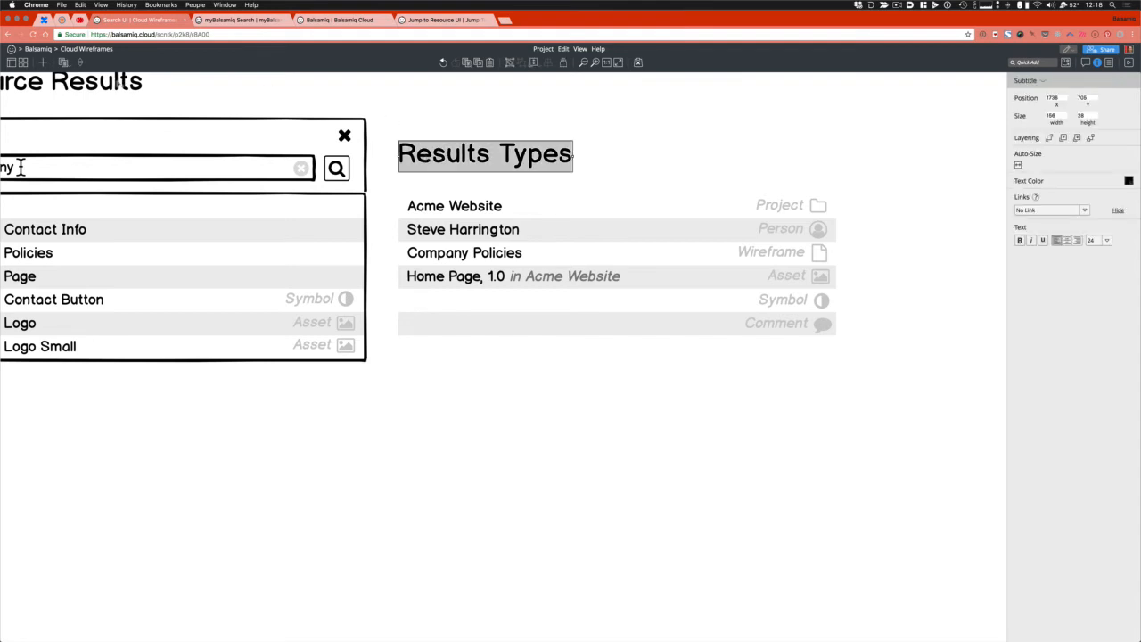
{"action": "left_click", "coordinate": [121, 85], "text": "shift"}
{"action": "left_click", "coordinate": [1128, 194]}
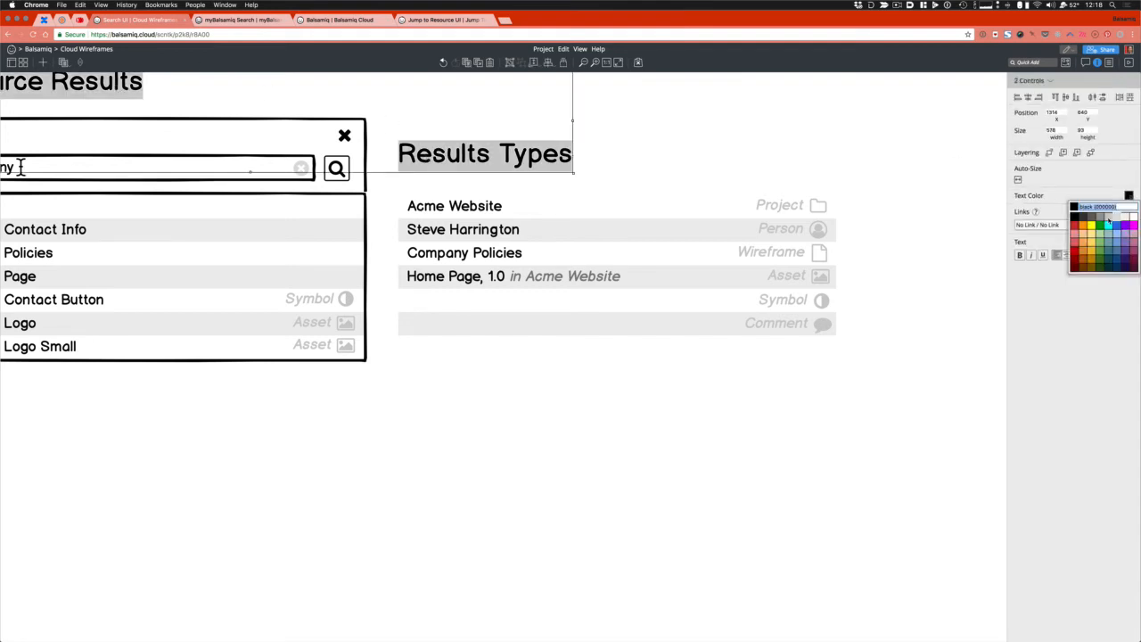
{"action": "left_click", "coordinate": [1072, 226]}
{"action": "left_click", "coordinate": [723, 142]}
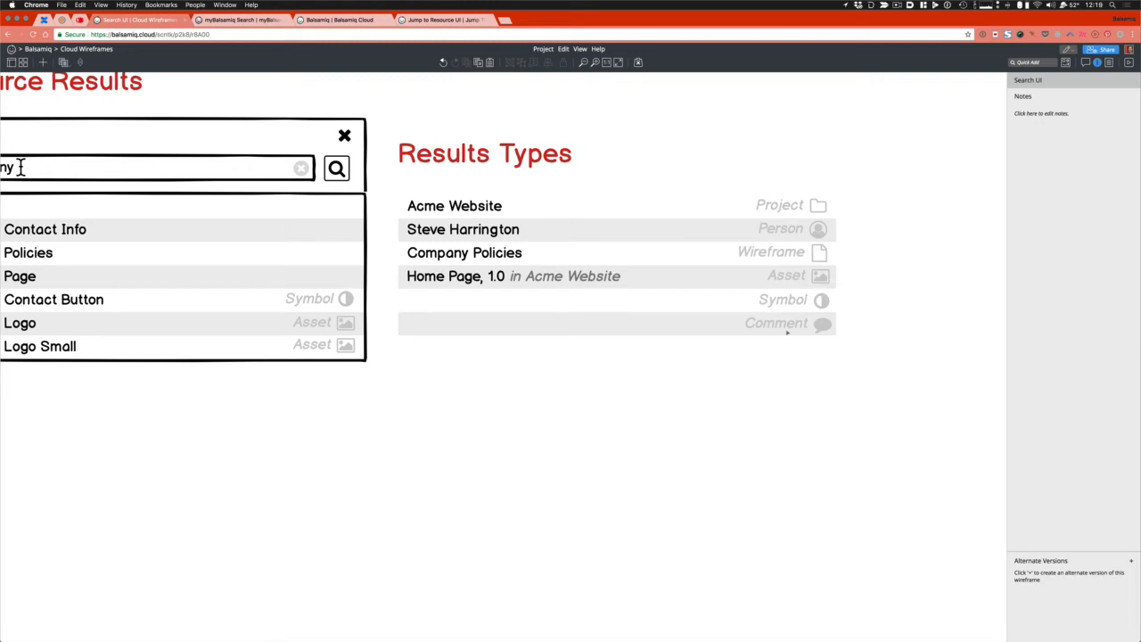
Add two more "Home Page, 1.0 -_in Acme Website_-" rows to the Results Types list, for the Symbol and Comment entries
{"action": "double_click", "coordinate": [553, 254]}
{"action": "left_click", "coordinate": [539, 221]}
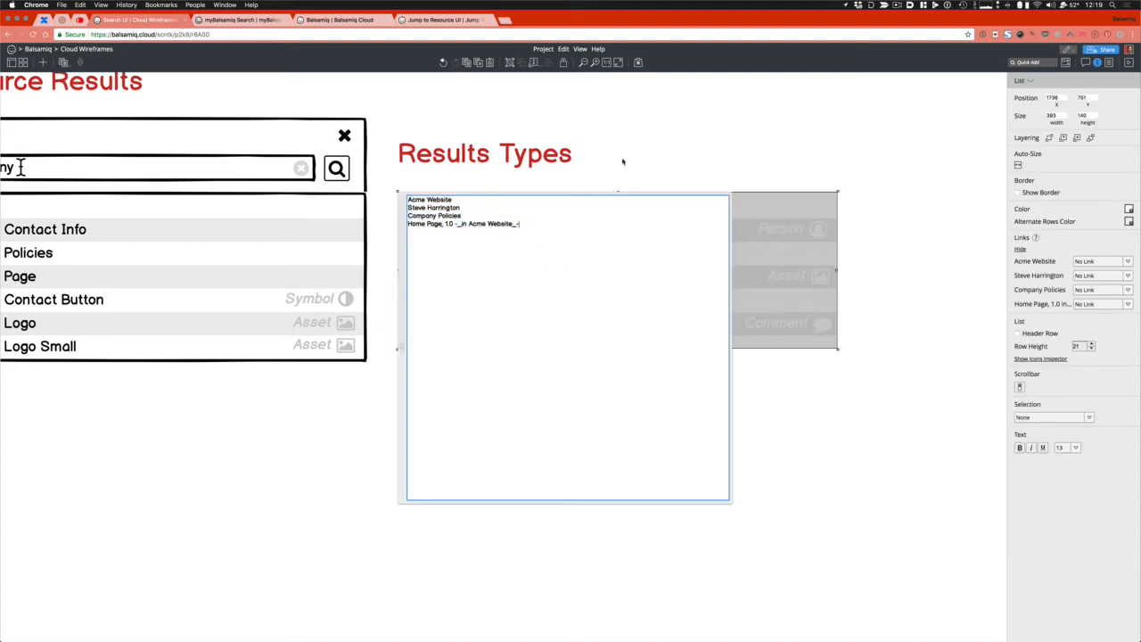
{"action": "key", "text": "shift+Home"}
{"action": "key", "text": "super+c"}
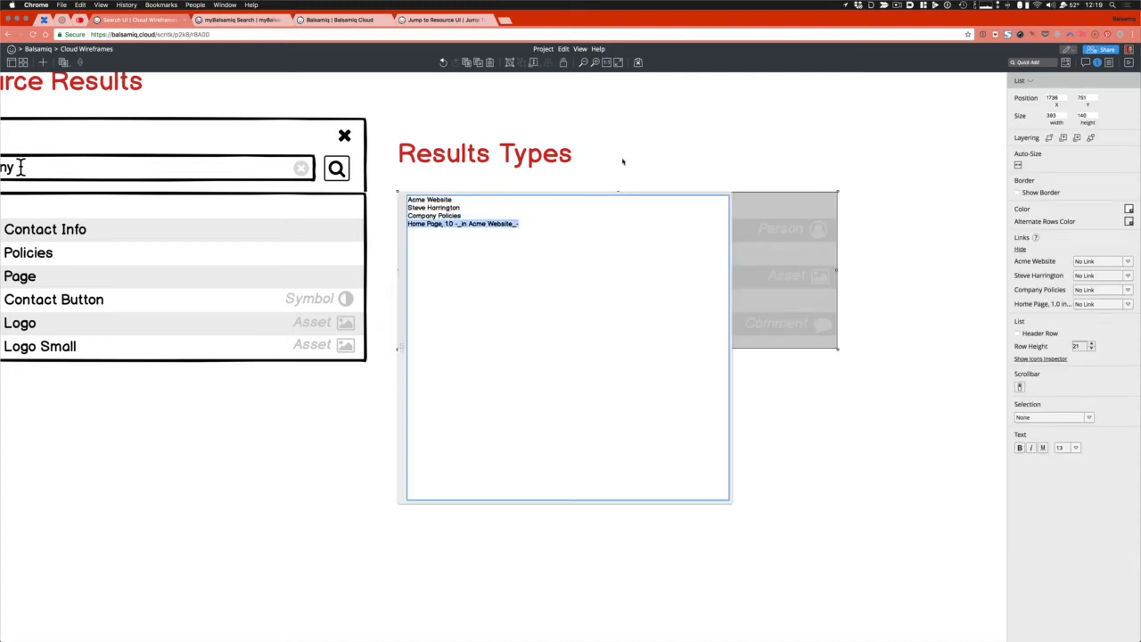
{"action": "key", "text": "Right"}
{"action": "key", "text": "Return"}
{"action": "key", "text": "super+v"}
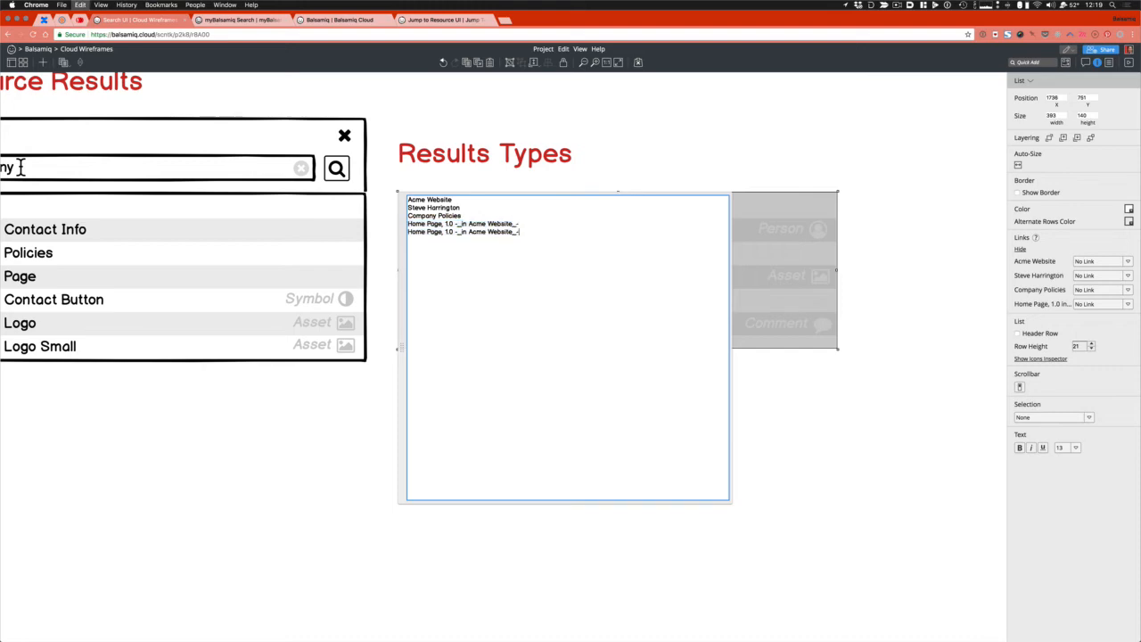
{"action": "key", "text": "Return"}
{"action": "key", "text": "super+v"}
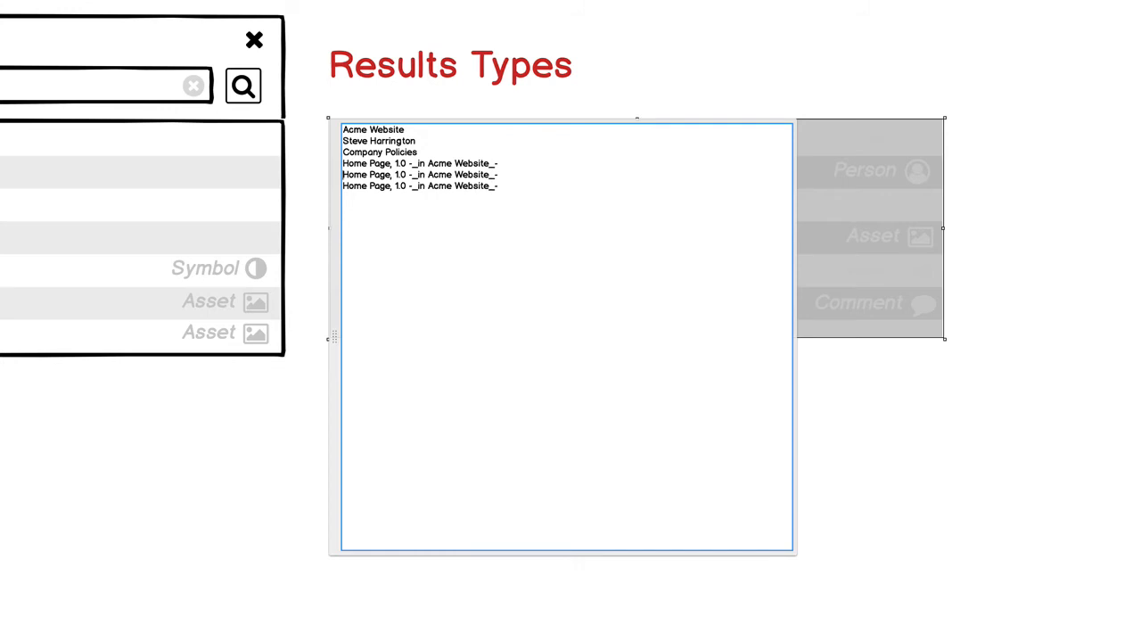
{"action": "key", "text": "alt+shift+Right"}
{"action": "key", "text": "alt+shift+Right"}
{"action": "key", "text": "alt+shift+Right"}
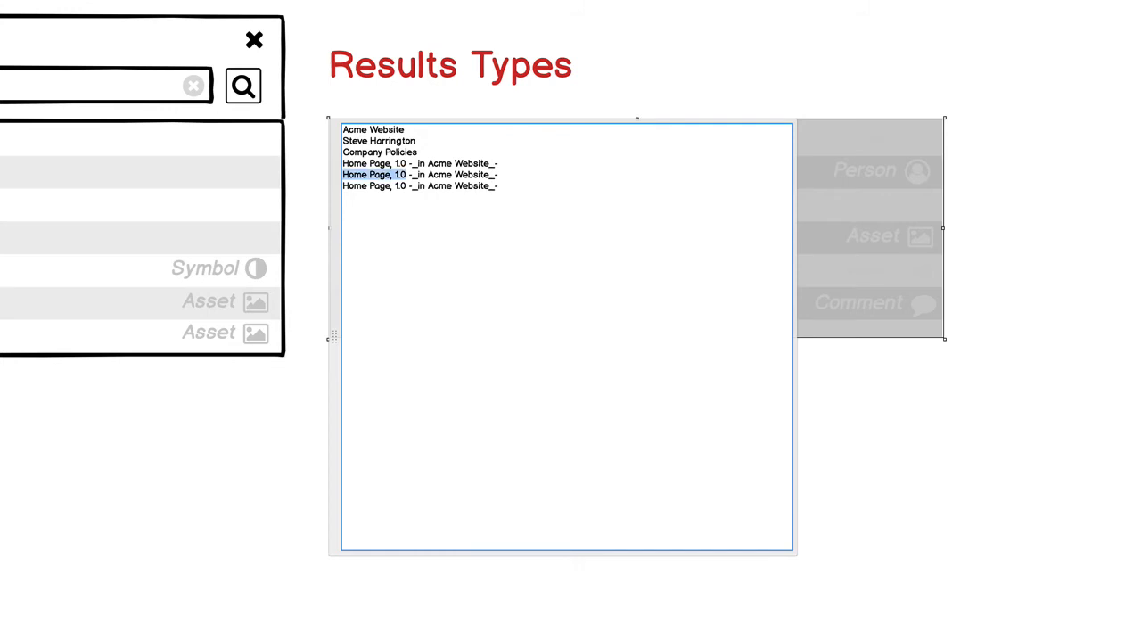
{"action": "key", "text": "Escape"}
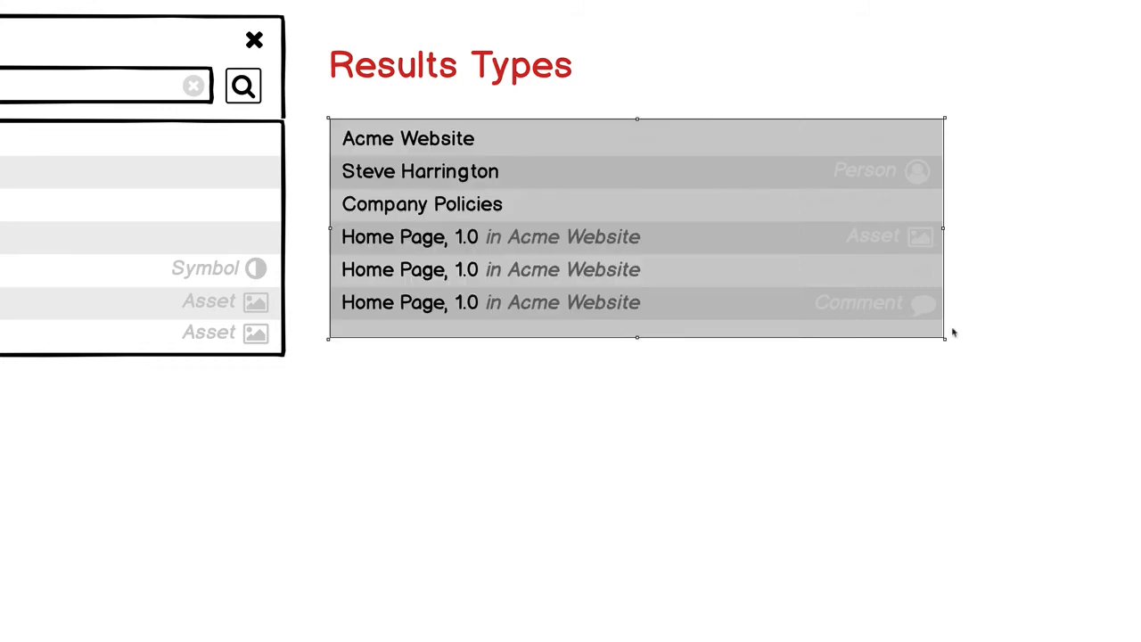
{"action": "left_click", "coordinate": [775, 567]}
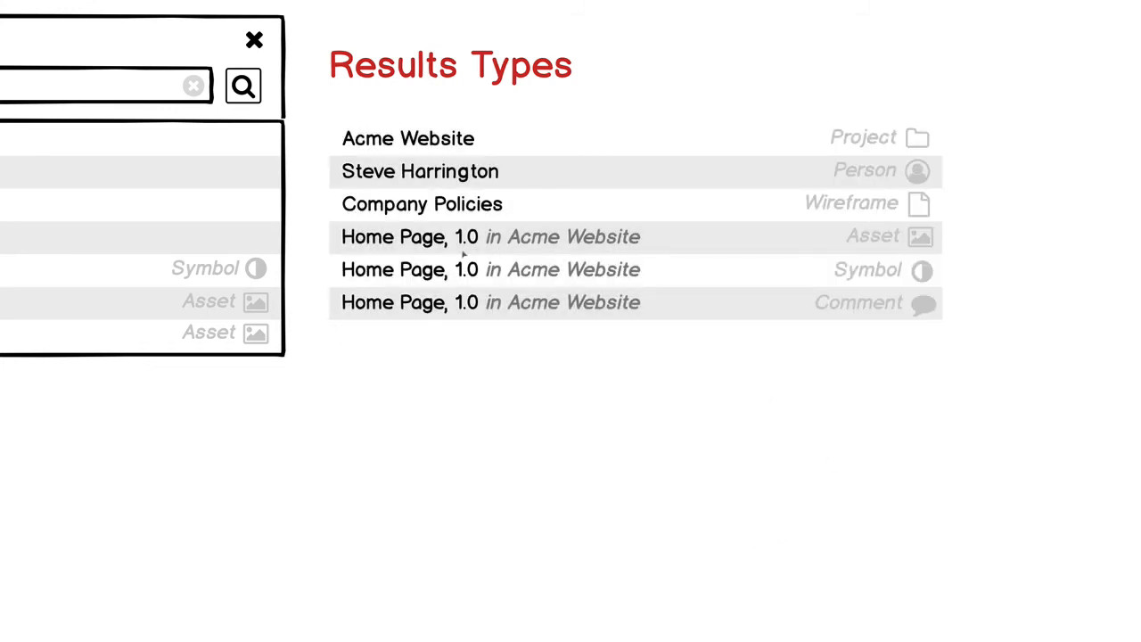
Remove the "Company Policies" line from the Results Types list
{"action": "double_click", "coordinate": [429, 214]}
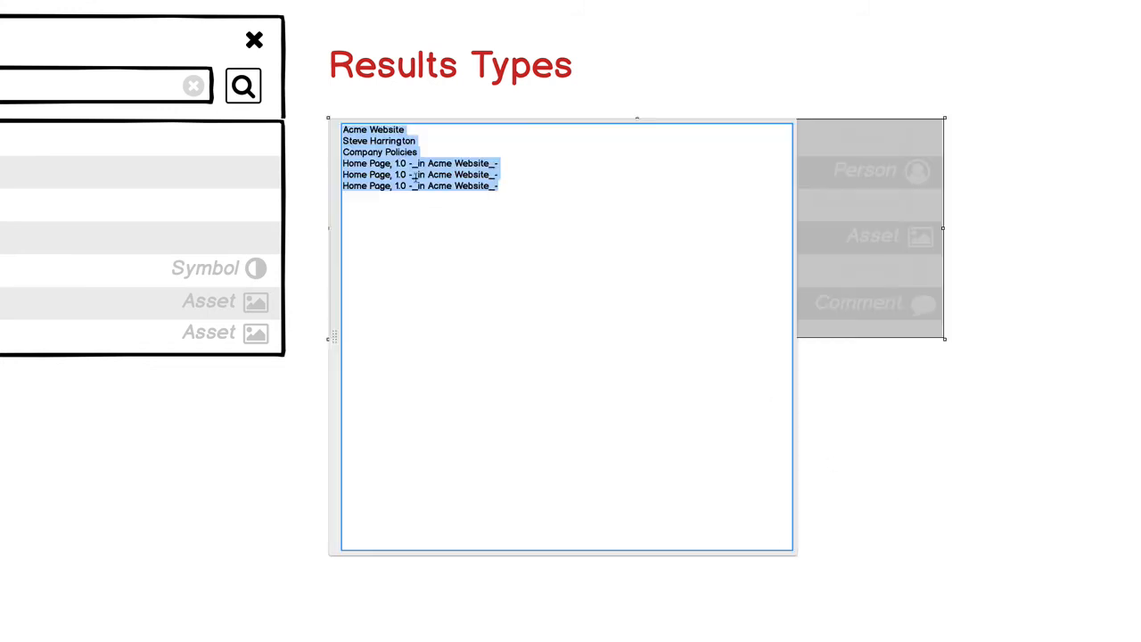
{"action": "left_click", "coordinate": [431, 148]}
{"action": "triple_click", "coordinate": [431, 148]}
{"action": "key", "text": "BackSpace"}
{"action": "left_click", "coordinate": [726, 70]}
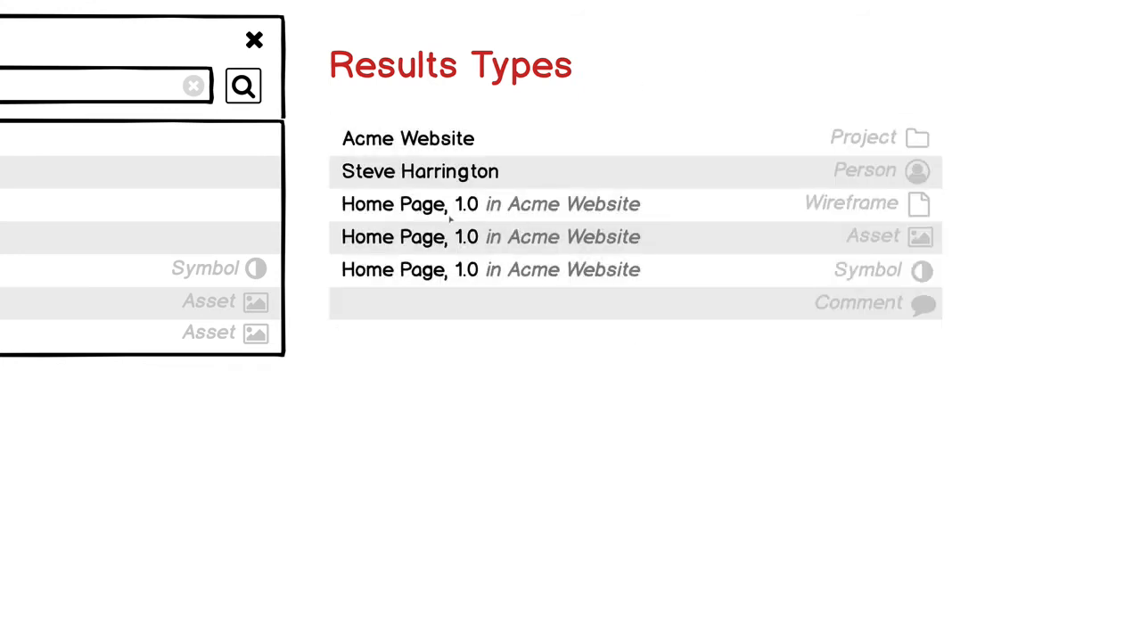
Remove the comma after "Home Page" in the Results Types list's Wireframe row
{"action": "left_click", "coordinate": [448, 217]}
{"action": "double_click", "coordinate": [446, 214]}
{"action": "left_click", "coordinate": [393, 256]}
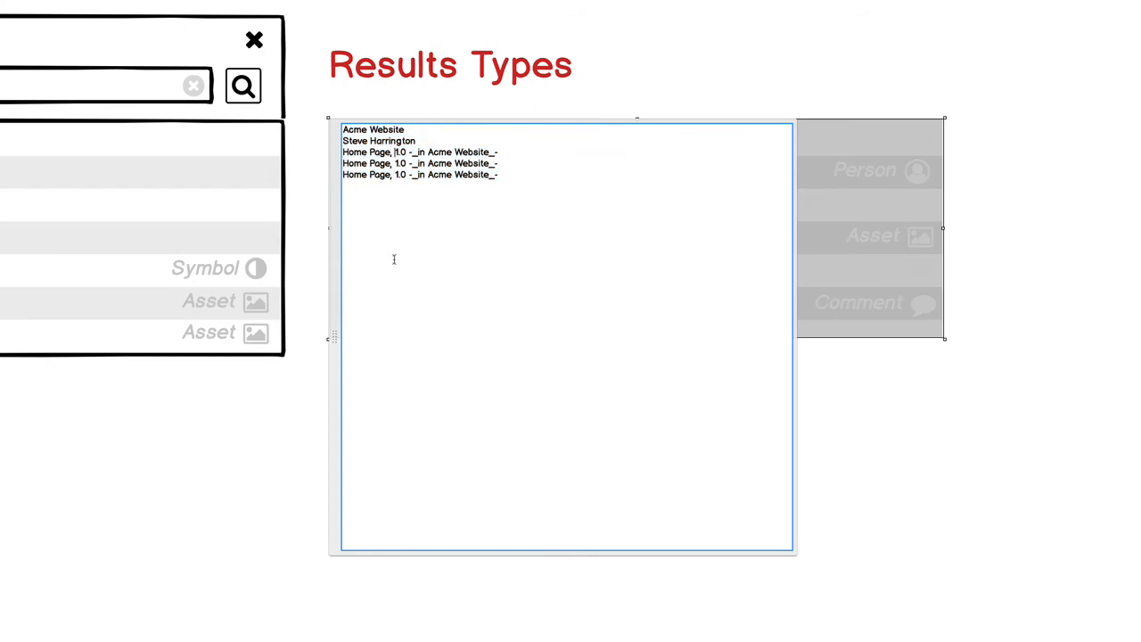
{"action": "left_click", "coordinate": [394, 152]}
{"action": "key", "text": "BackSpace"}
Delete "Home Page, 1.0" from the Asset row and "Home Page," from the Symbol row of the Results Types list
{"action": "key", "text": "alt+shift+Left"}
{"action": "key", "text": "alt+shift+Left"}
{"action": "key", "text": "BackSpace"}
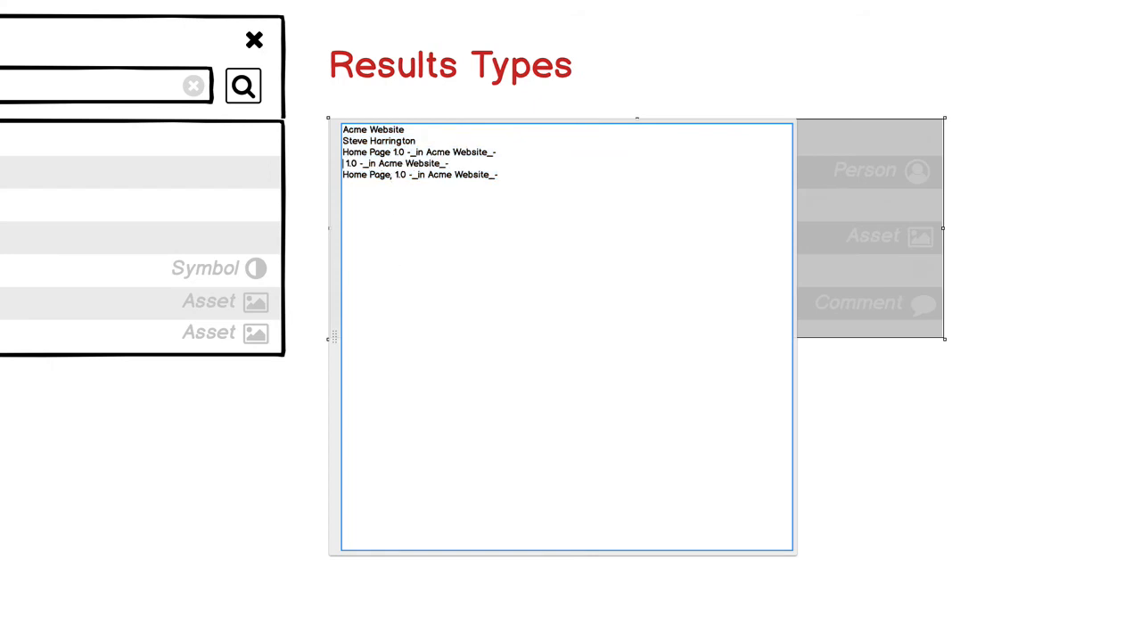
{"action": "key", "text": "alt+shift+Right"}
{"action": "key", "text": "BackSpace"}
{"action": "key", "text": "Down"}
{"action": "key", "text": "alt+shift+Right"}
{"action": "key", "text": "alt+shift+Right"}
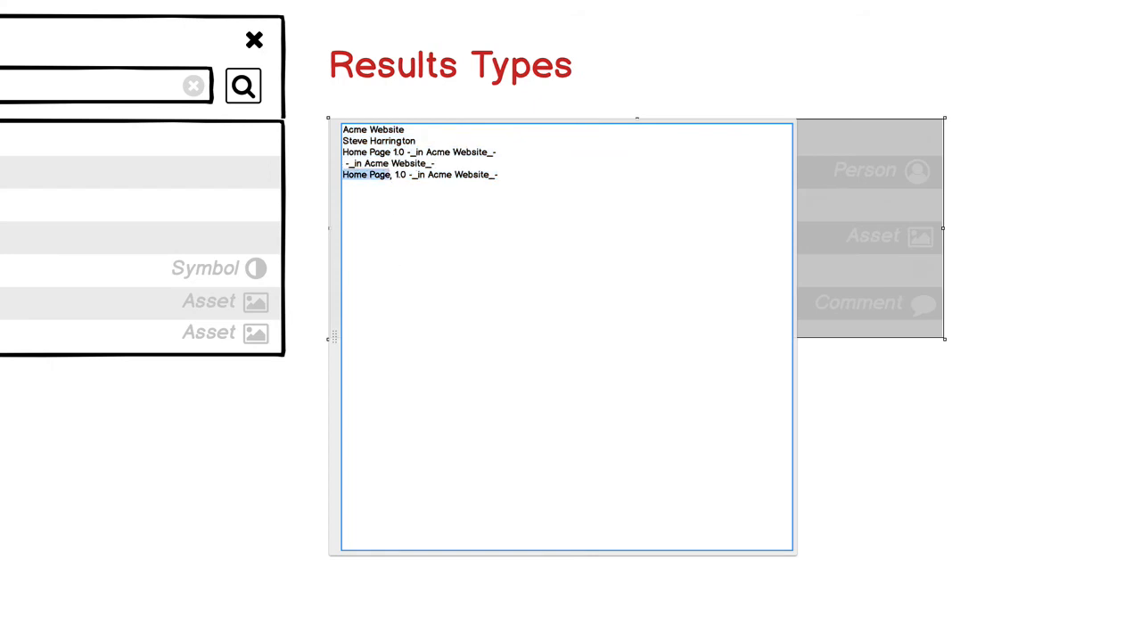
{"action": "key", "text": "shift+Right"}
{"action": "key", "text": "BackSpace"}
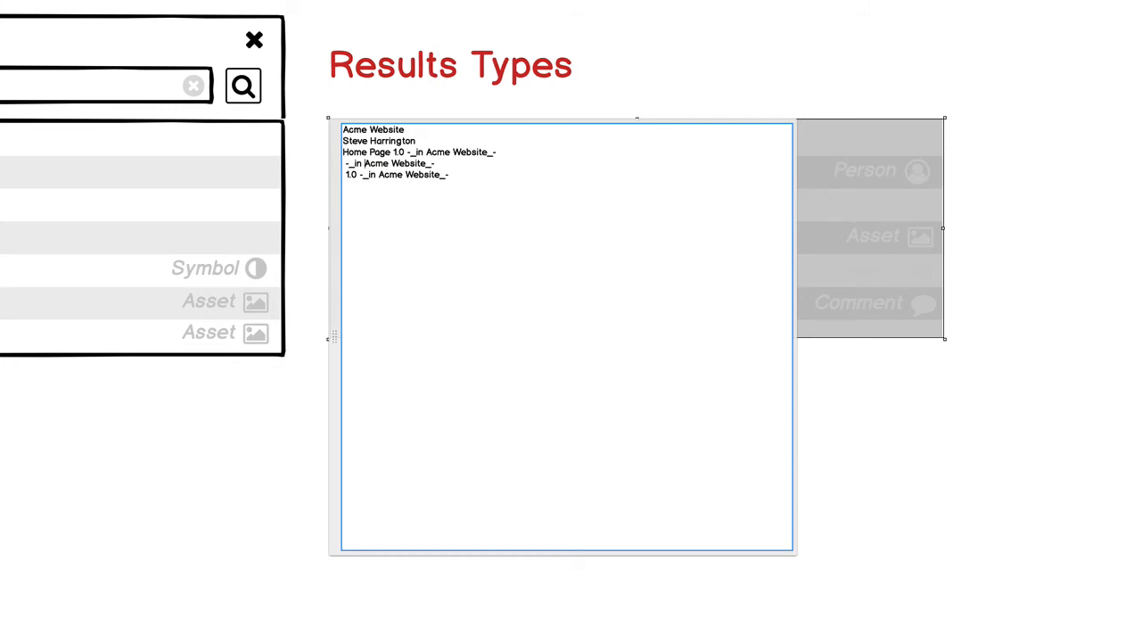
{"action": "key", "text": "ctrl+Return"}
{"action": "left_click", "coordinate": [740, 68]}
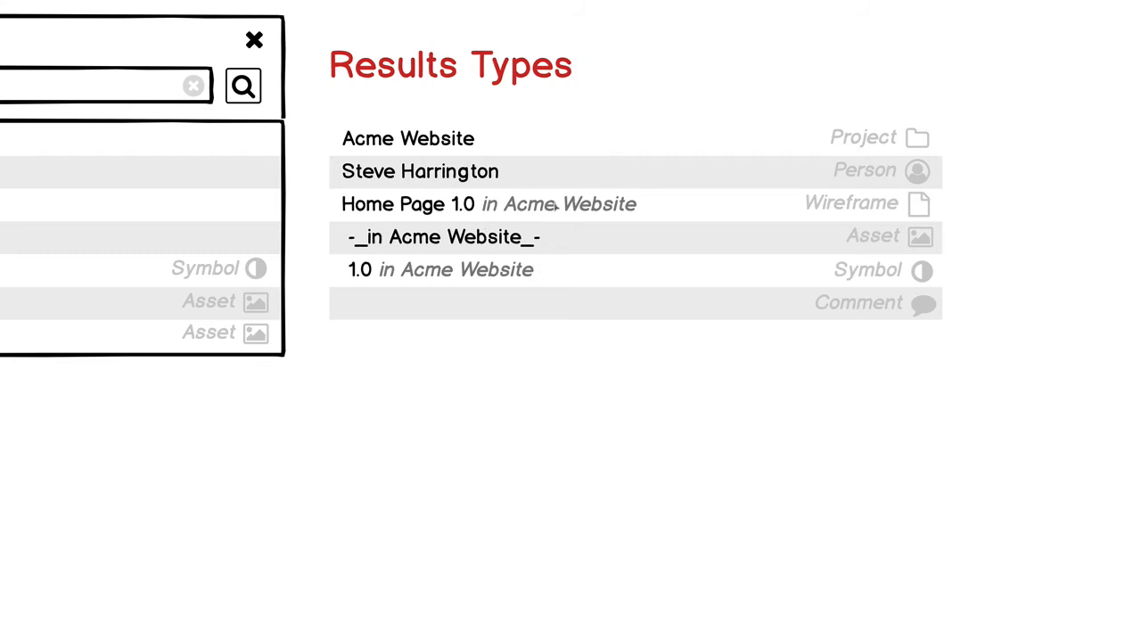
Enter "Acme Logo" as the item name in the Results Types list's Asset row
{"action": "double_click", "coordinate": [456, 242]}
{"action": "key", "text": "Up"}
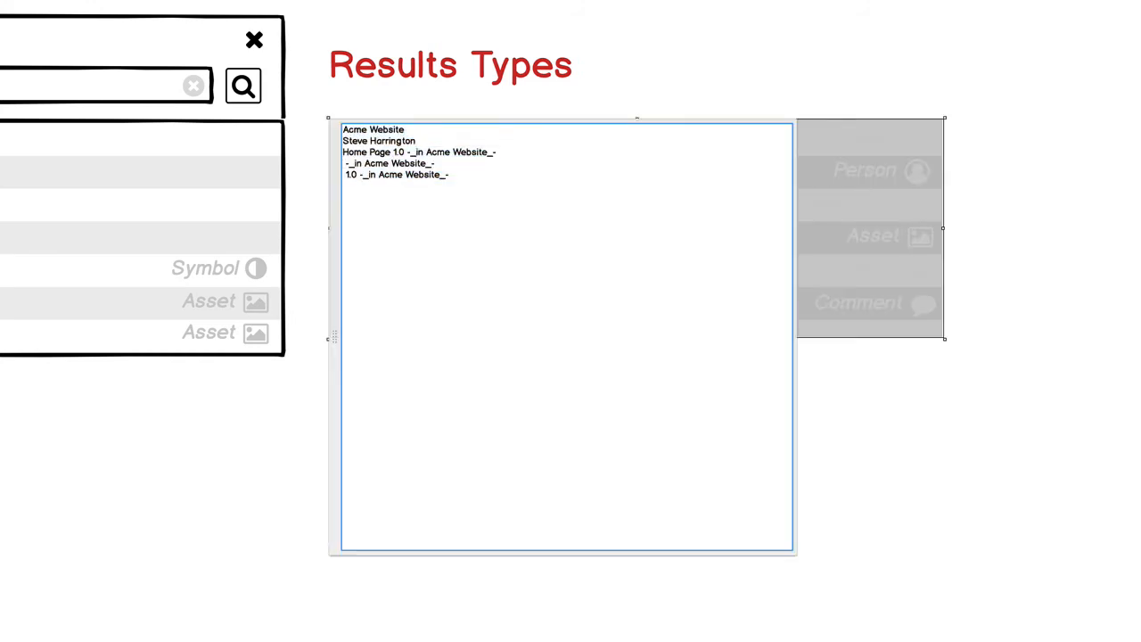
{"action": "type", "text": "User Rese"}
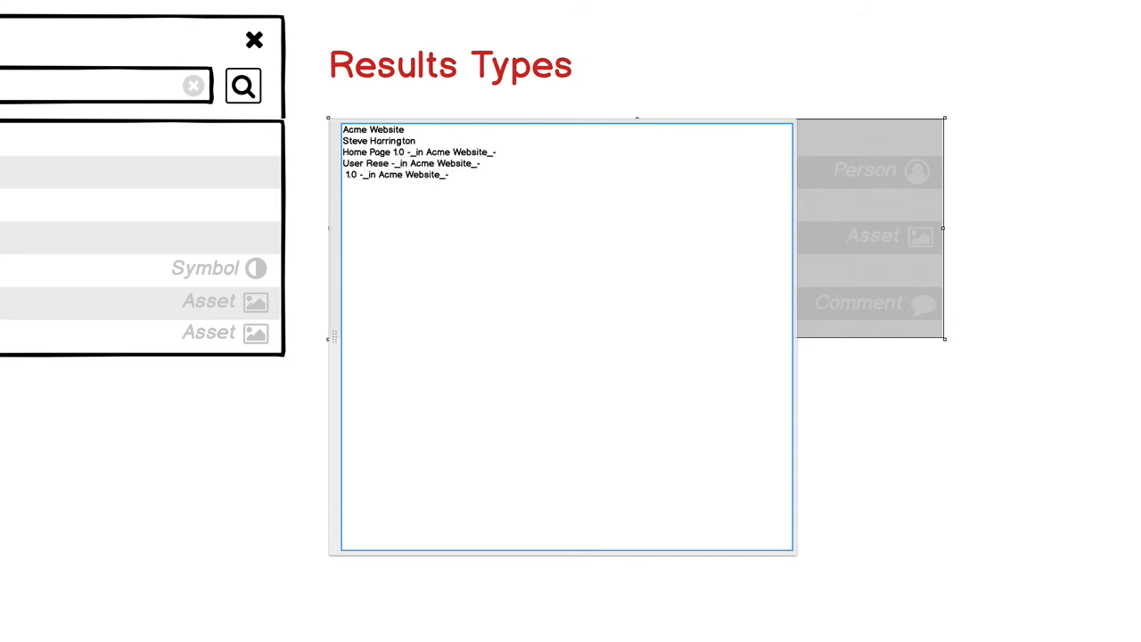
{"action": "key", "text": "shift+Home"}
{"action": "type", "text": "Compan"}
{"action": "key", "text": "shift+Home"}
{"action": "type", "text": "Acme Logo"}
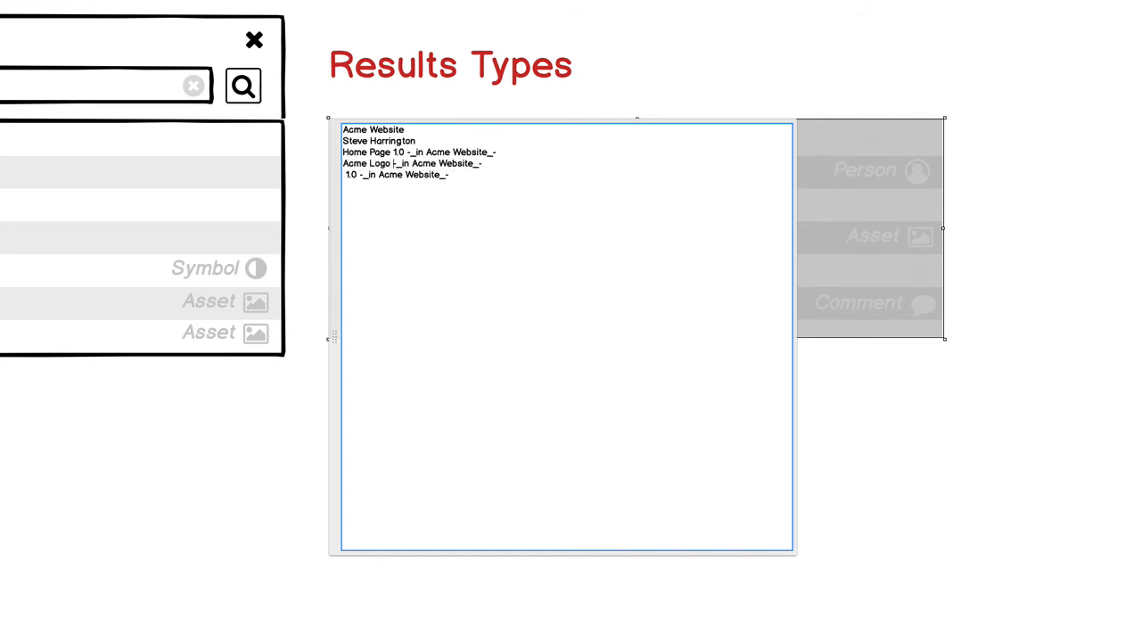
{"action": "key", "text": "ctrl+Return"}
{"action": "left_click", "coordinate": [623, 374]}
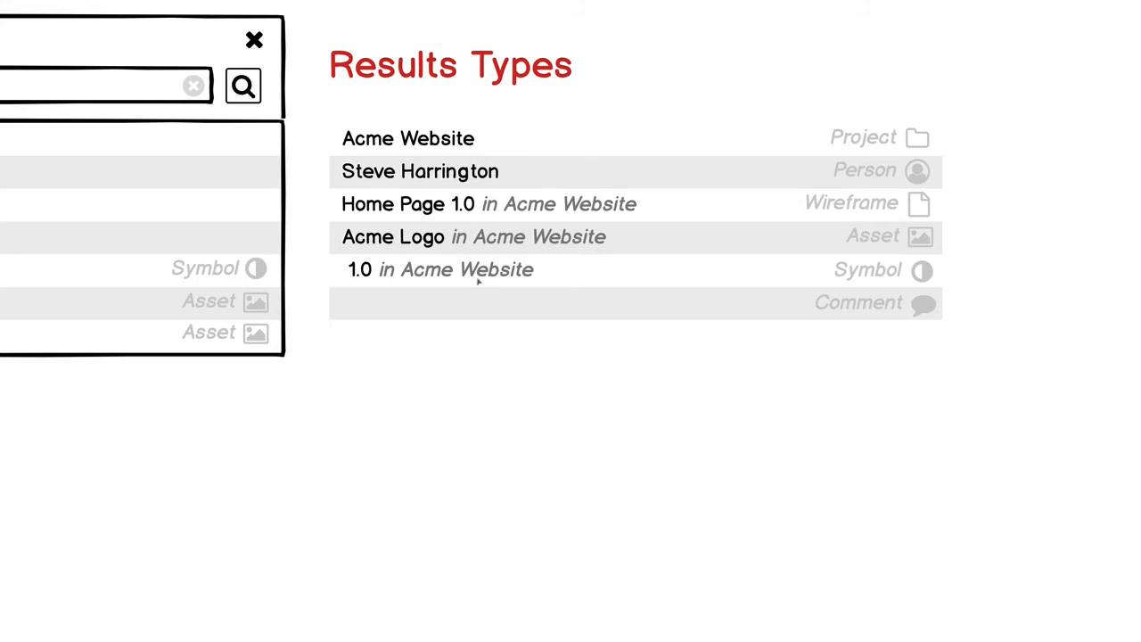
Replace "1.0" in the Results Types list's Symbol row with the item name "Forum UI"
{"action": "double_click", "coordinate": [506, 272]}
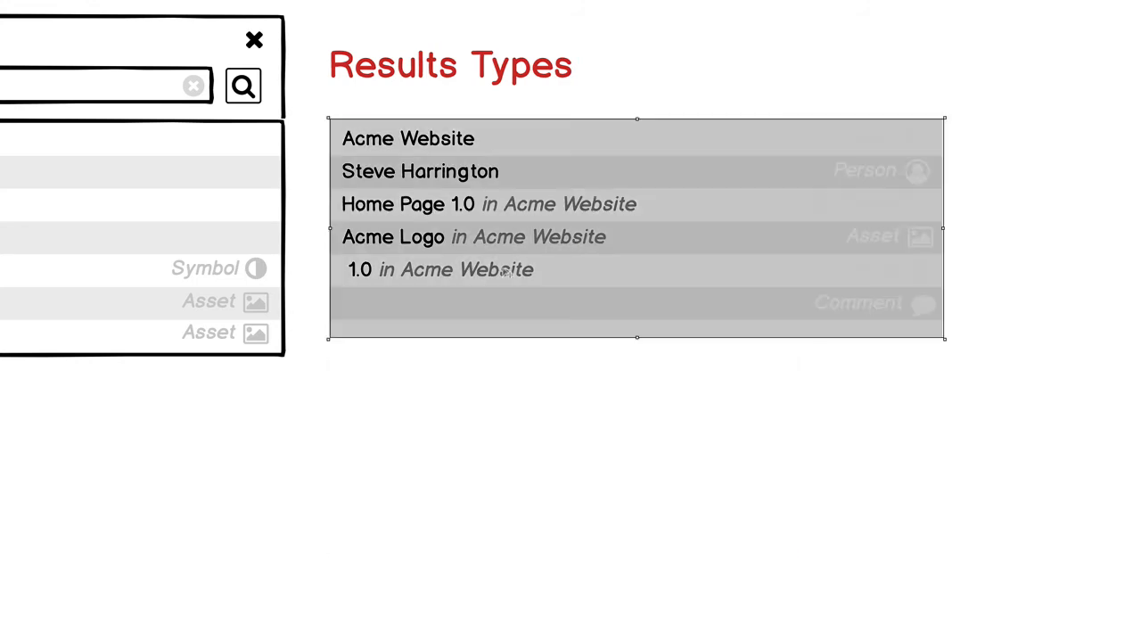
{"action": "left_click", "coordinate": [358, 176]}
{"action": "key", "text": "shift+Home"}
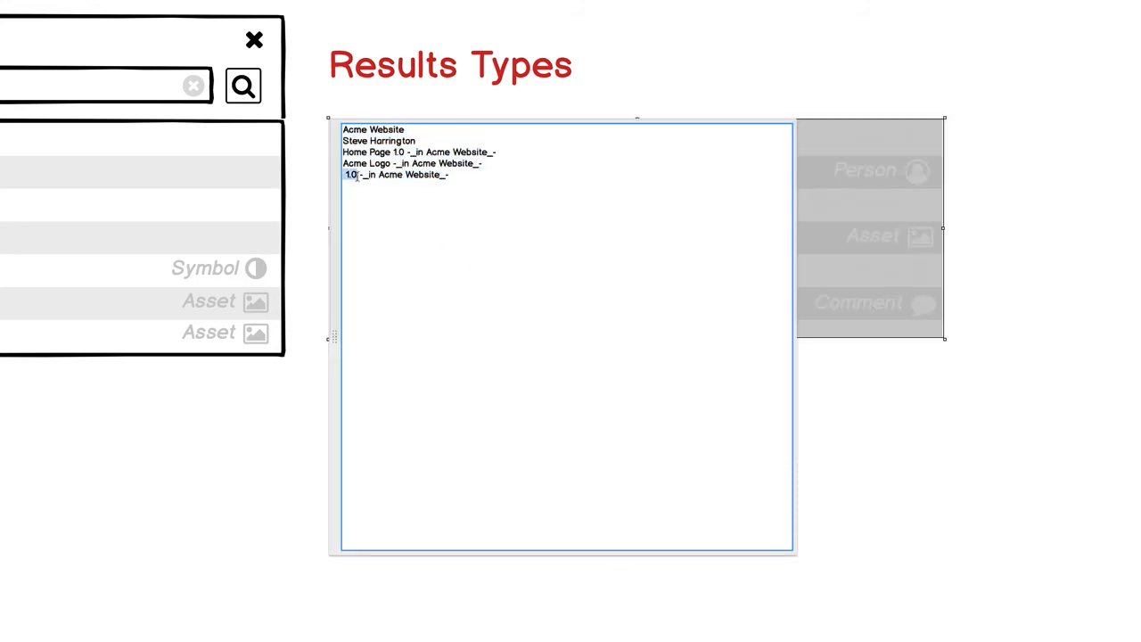
{"action": "key", "text": "BackSpace"}
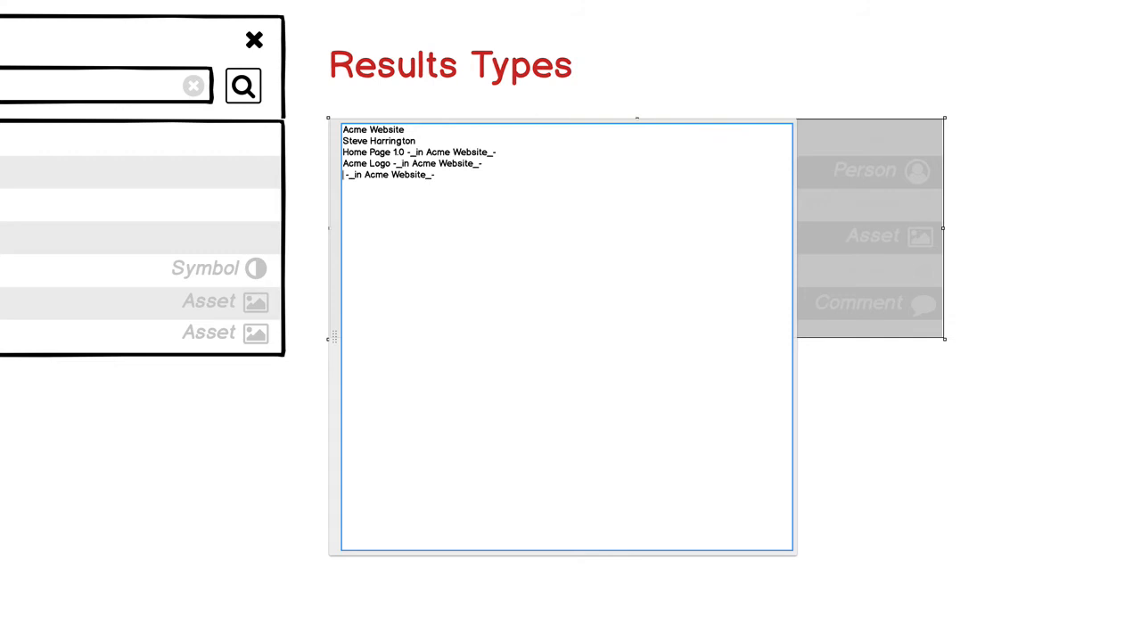
{"action": "type", "text": "Forum "}
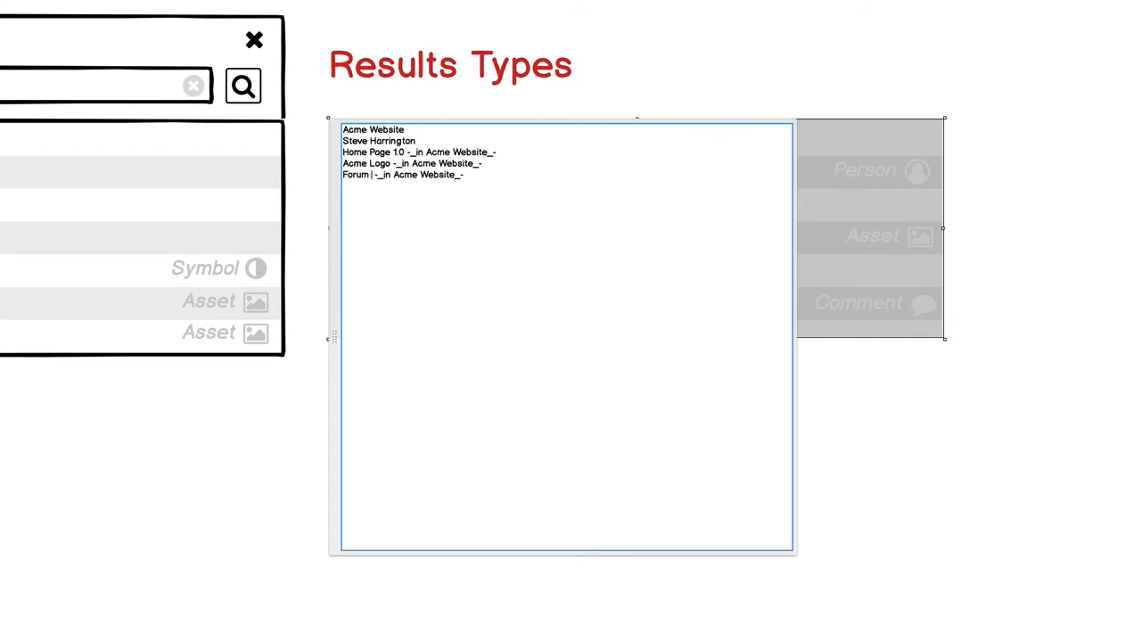
{"action": "type", "text": "Master"}
{"action": "key", "text": "ctrl+shift+Left"}
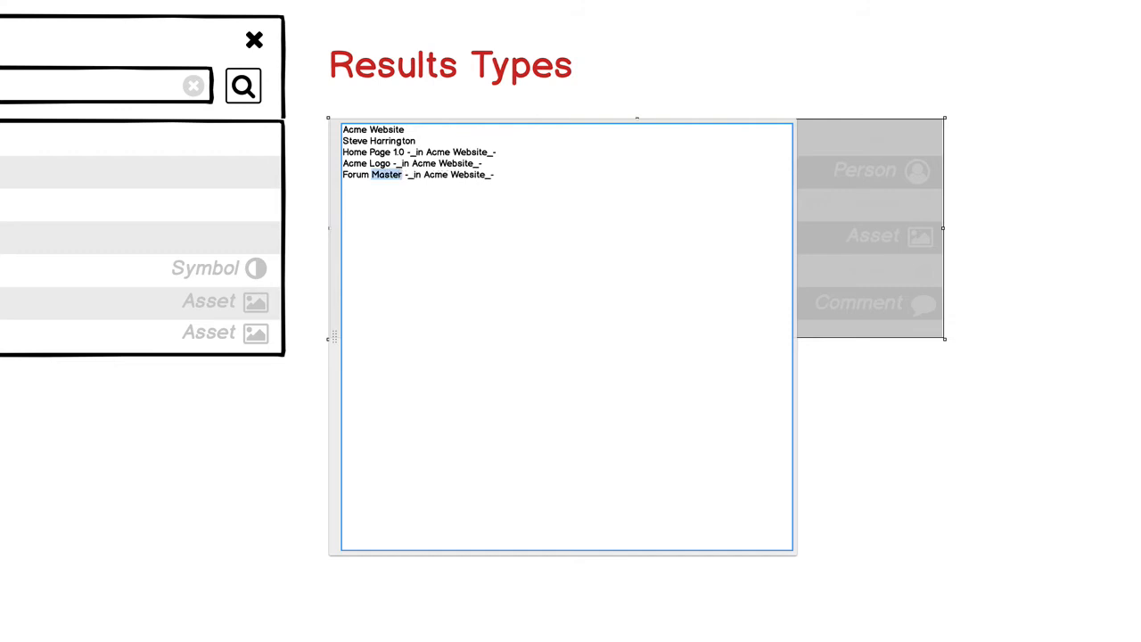
{"action": "type", "text": "Wrapper"}
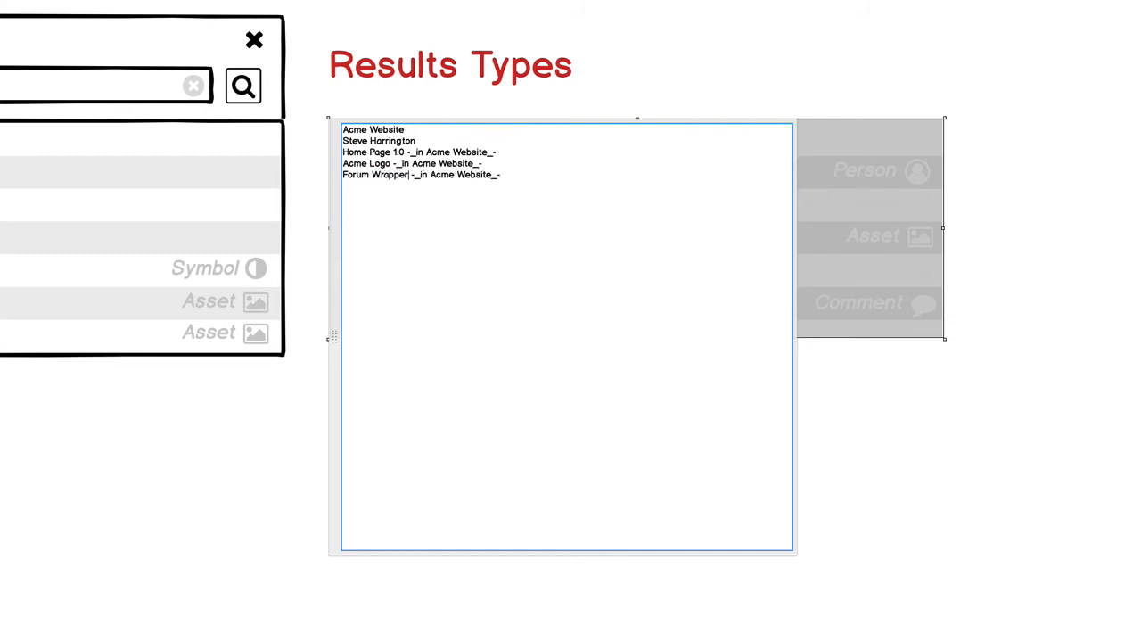
{"action": "key", "text": "ctrl+shift+Left"}
{"action": "type", "text": "UI"}
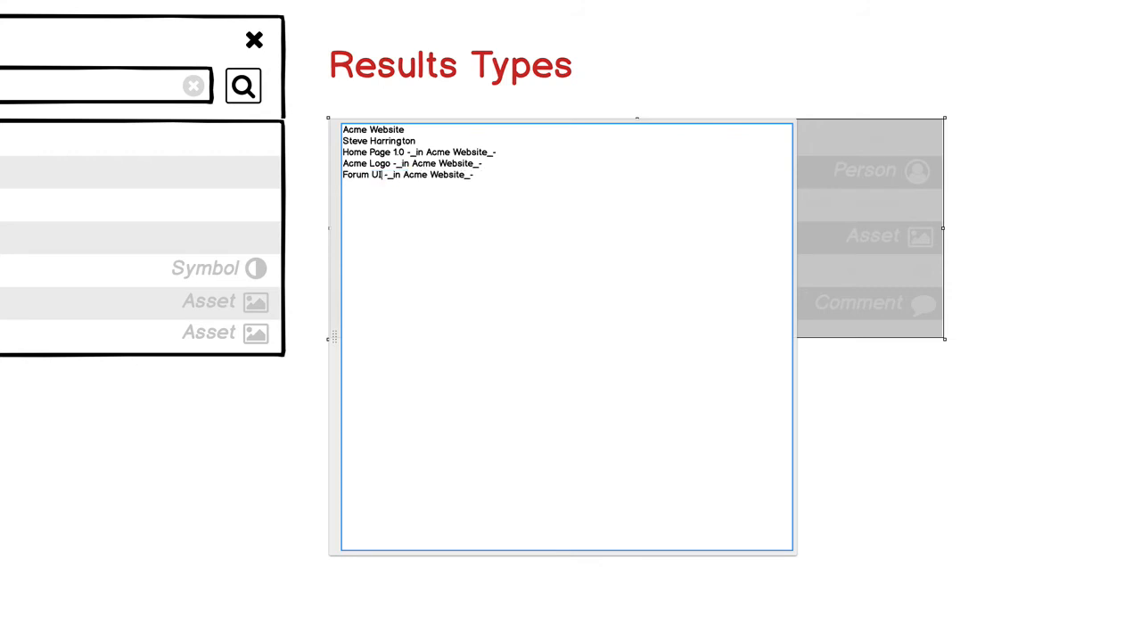
{"action": "left_click", "coordinate": [461, 118]}
{"action": "left_click", "coordinate": [598, 410]}
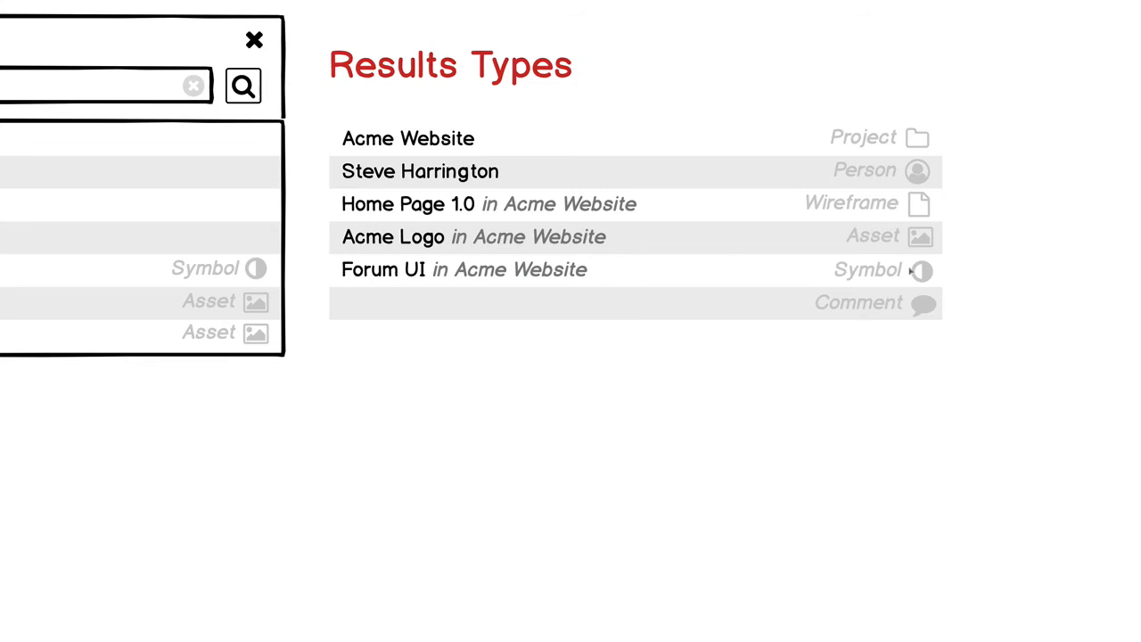
Change the project name in the "Forum UI" row to "Forum"
{"action": "double_click", "coordinate": [539, 270]}
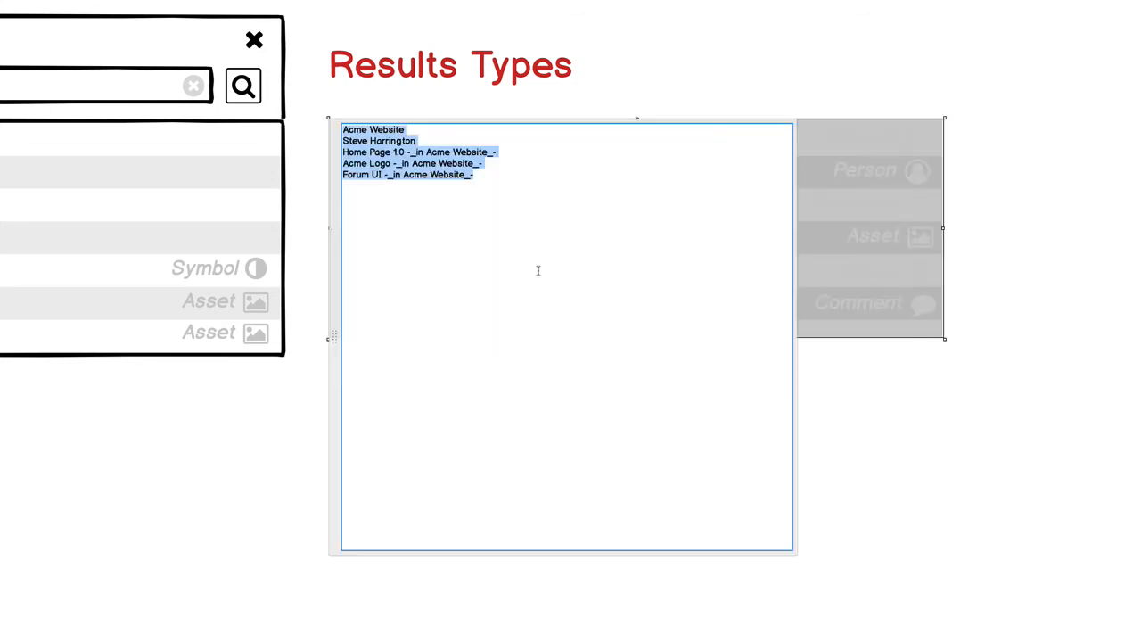
{"action": "double_click", "coordinate": [446, 174]}
{"action": "key", "text": "alt+shift+Left"}
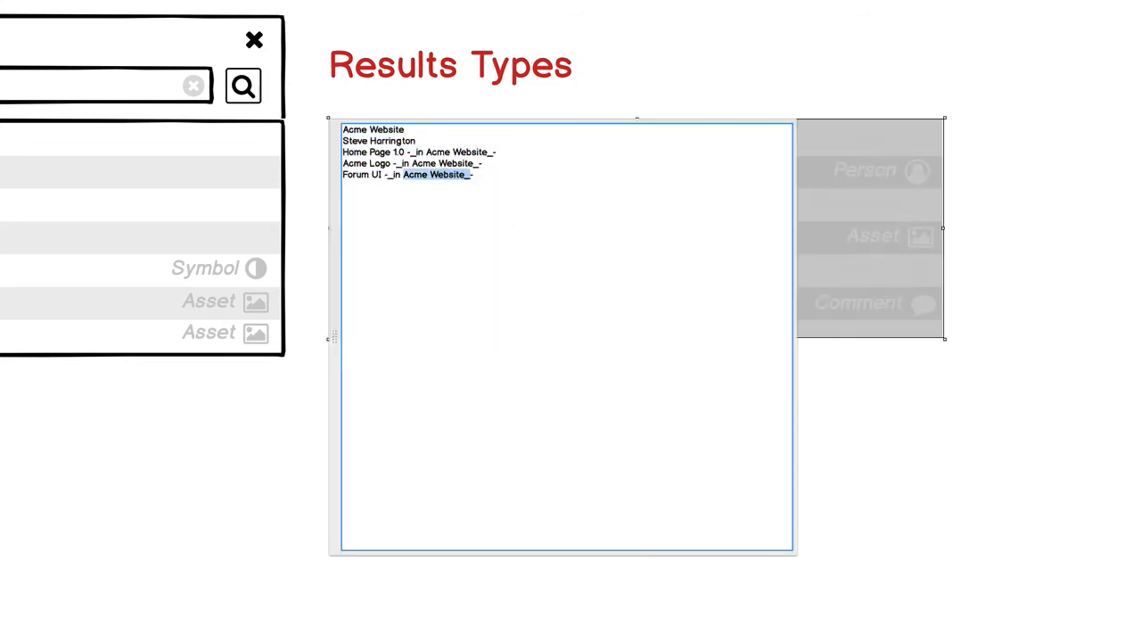
{"action": "type", "text": "FFro"}
{"action": "key", "text": "BackSpace"}
{"action": "key", "text": "BackSpace"}
{"action": "key", "text": "BackSpace"}
{"action": "type", "text": "r"}
{"action": "key", "text": "BackSpace"}
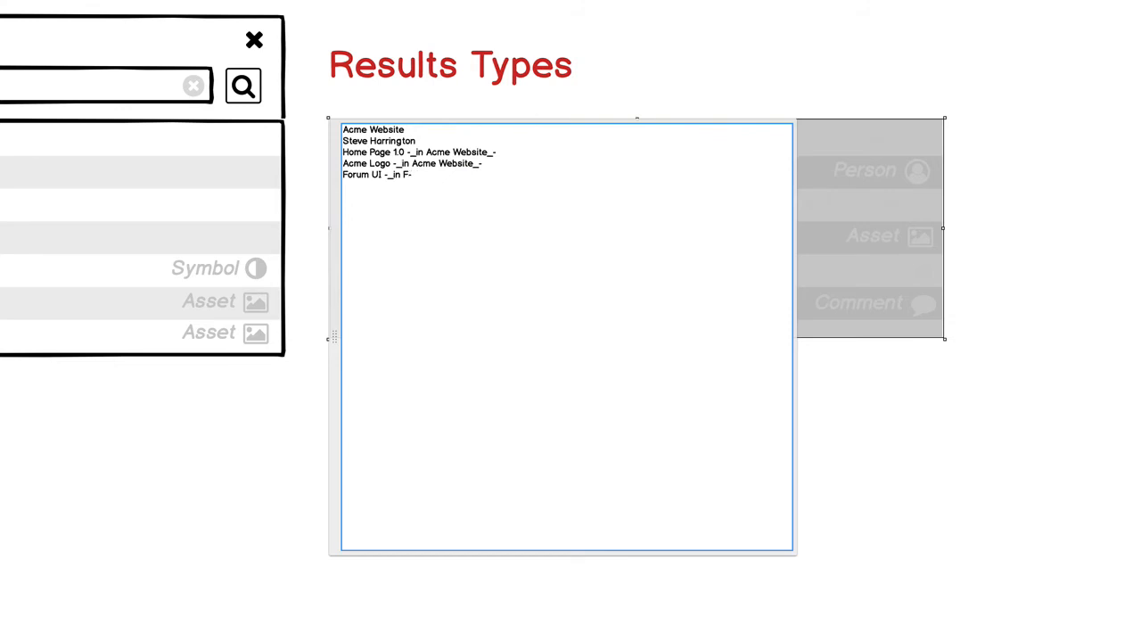
{"action": "type", "text": "orum"}
{"action": "key", "text": "ctrl+Return"}
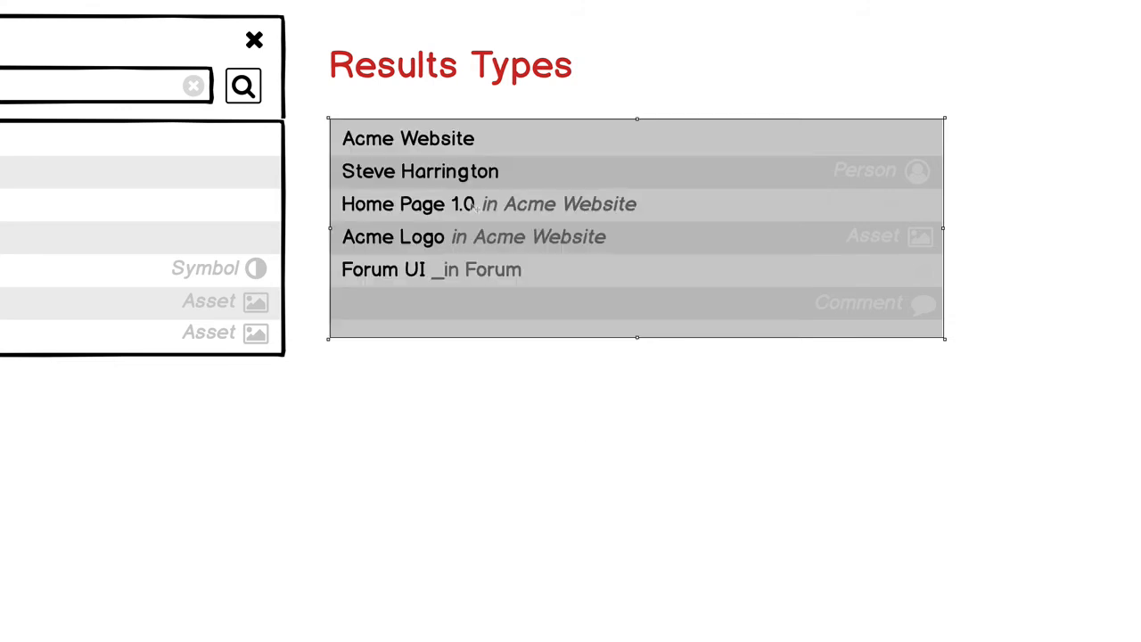
Restore the closing "_-" markup after "Forum" in the Symbol row so "in Forum" is formatted in gray italics
{"action": "left_click", "coordinate": [526, 443]}
{"action": "double_click", "coordinate": [461, 232]}
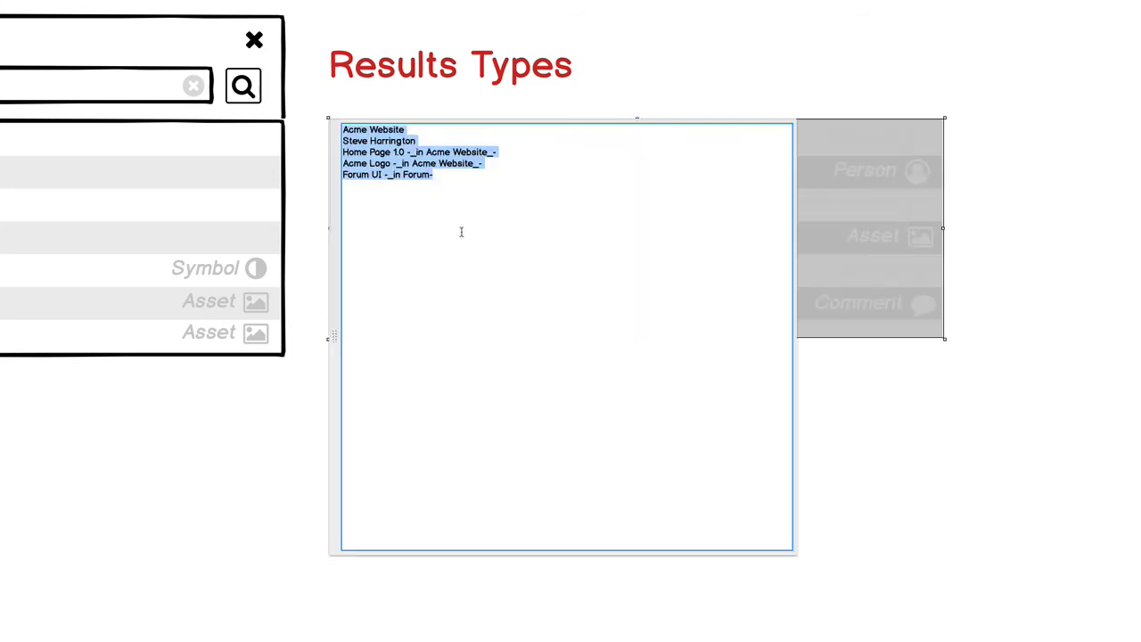
{"action": "left_click", "coordinate": [434, 176]}
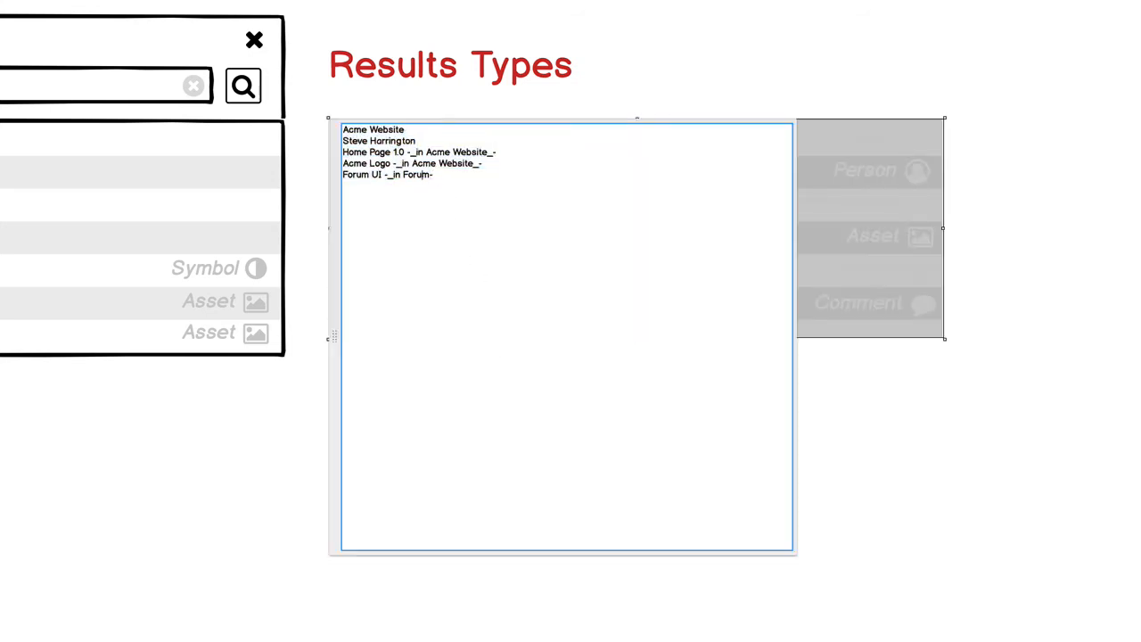
{"action": "type", "text": "_-"}
{"action": "key", "text": "Left"}
{"action": "key", "text": "ctrl+shift+Left"}
{"action": "key", "text": "ctrl+shift+Left"}
{"action": "key", "text": "Right"}
{"action": "key", "text": "Return"}
{"action": "key", "text": "ctrl+Return"}
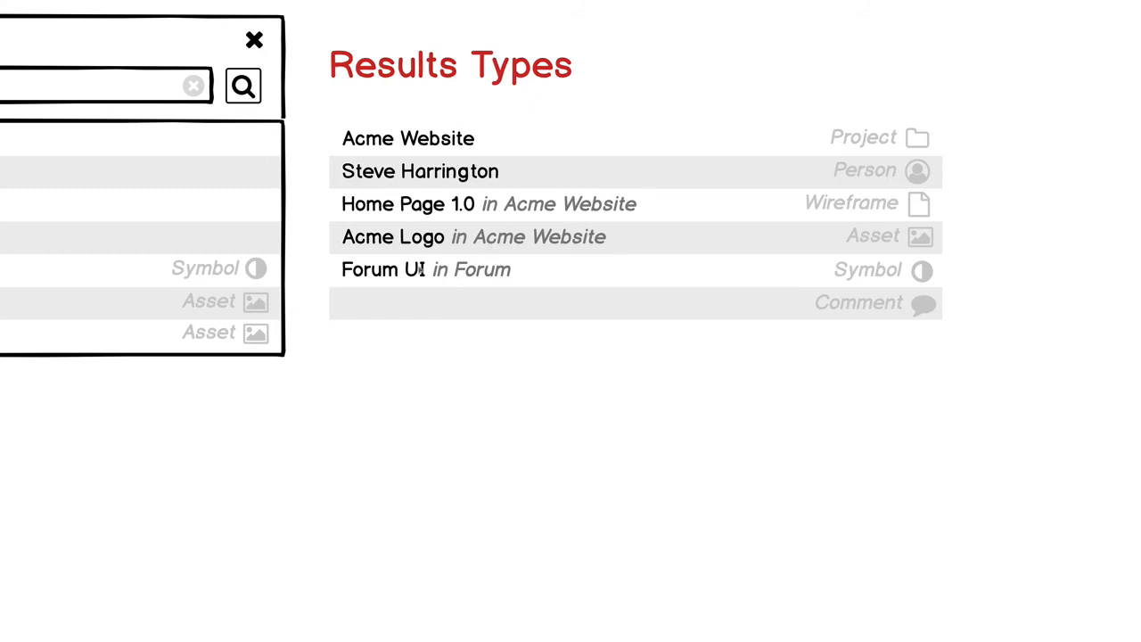
Add an extra space before the "-_in" markup in the Wireframe, Asset and Symbol rows of the Results Types list
{"action": "double_click", "coordinate": [463, 178]}
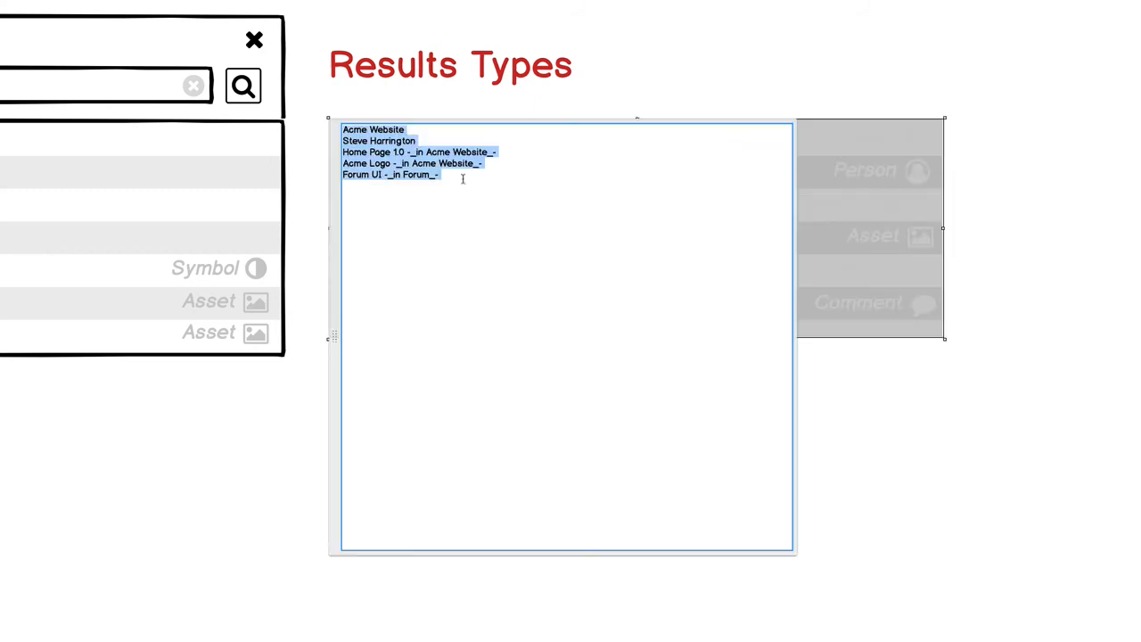
{"action": "left_click", "coordinate": [407, 153]}
{"action": "key", "text": "Down"}
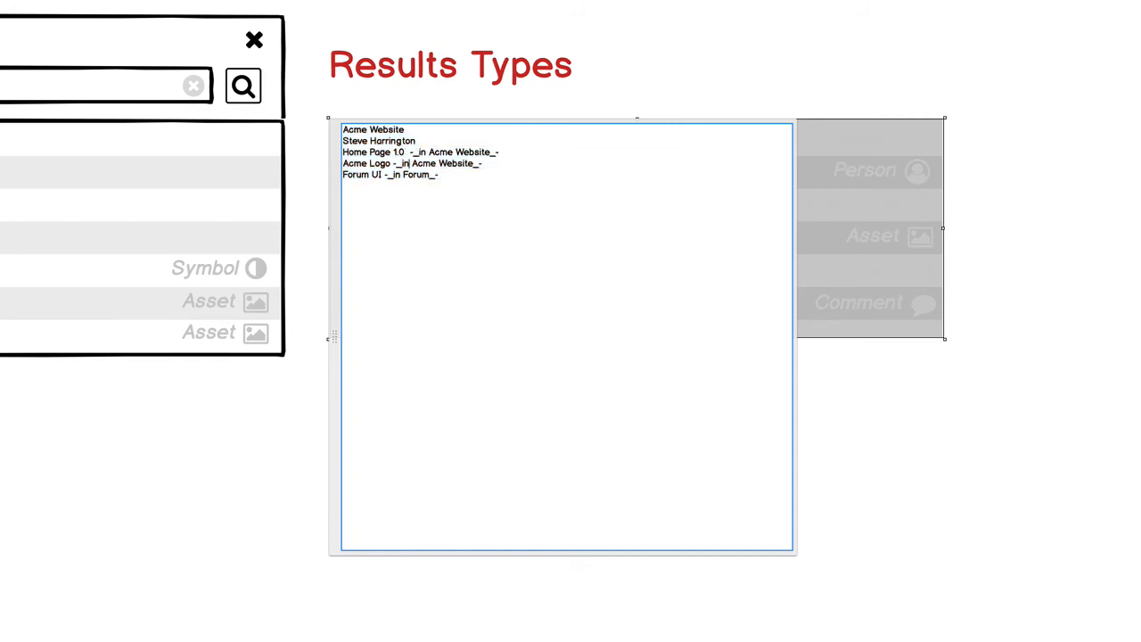
{"action": "key", "text": "Left"}
{"action": "key", "text": "Down"}
{"action": "key", "text": "Left"}
{"action": "key", "text": "Left"}
{"action": "key", "text": "Left"}
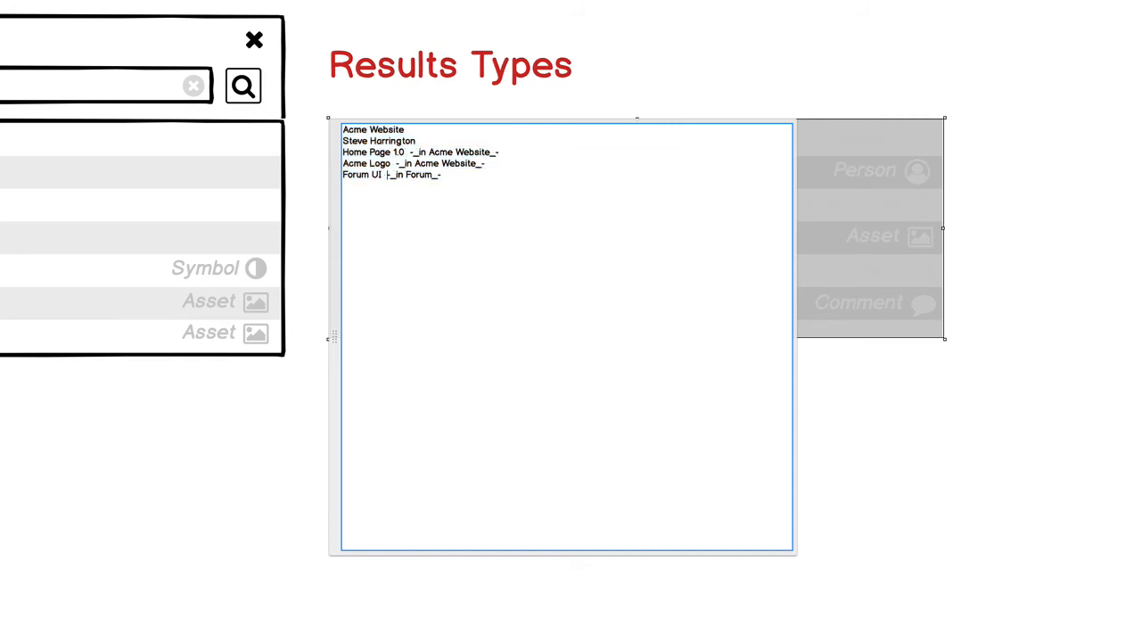
{"action": "key", "text": "ctrl+Return"}
{"action": "left_click", "coordinate": [582, 430]}
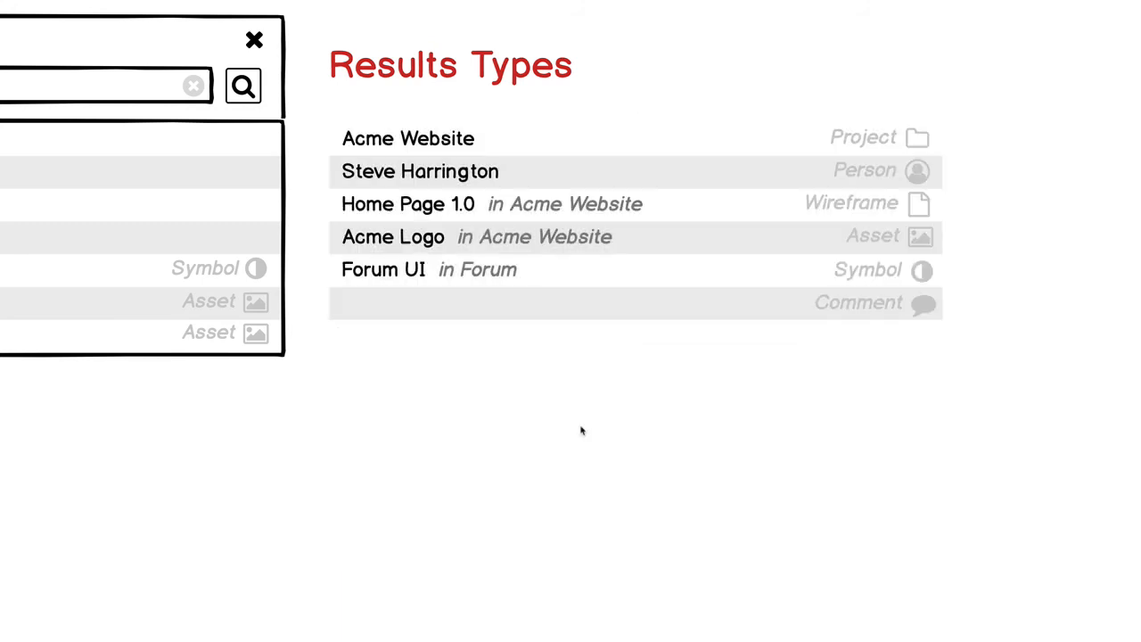
Add a sixth line for the Comment row in the Results Types list by copying the "Forum UI -_in Forum_-" line
{"action": "double_click", "coordinate": [872, 311]}
{"action": "left_click", "coordinate": [736, 410]}
{"action": "left_click", "coordinate": [501, 287]}
{"action": "double_click", "coordinate": [459, 287]}
{"action": "left_click", "coordinate": [469, 176]}
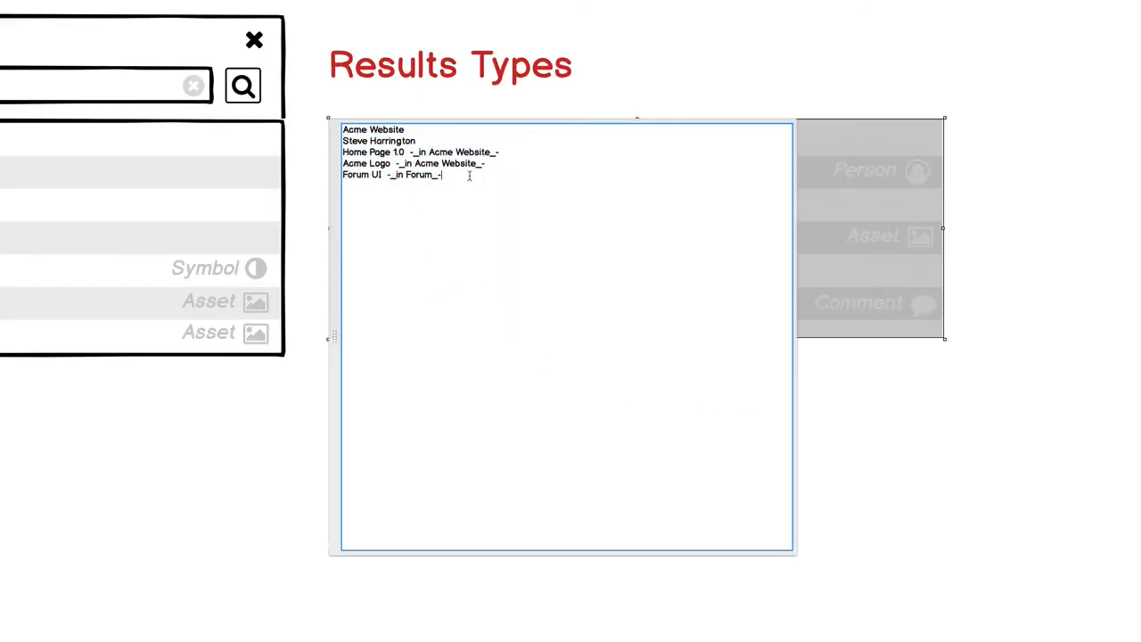
{"action": "key", "text": "Return"}
{"action": "type", "text": "\""}
{"action": "key", "text": "shift+End"}
{"action": "key", "text": "ctrl+c"}
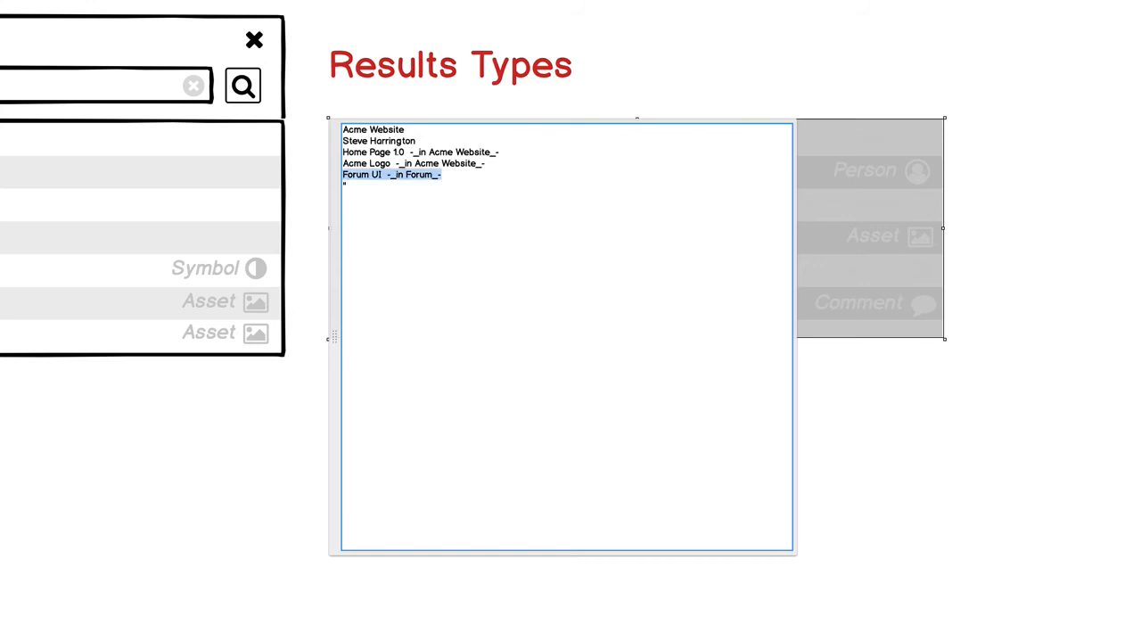
{"action": "key", "text": "Down"}
{"action": "key", "text": "BackSpace"}
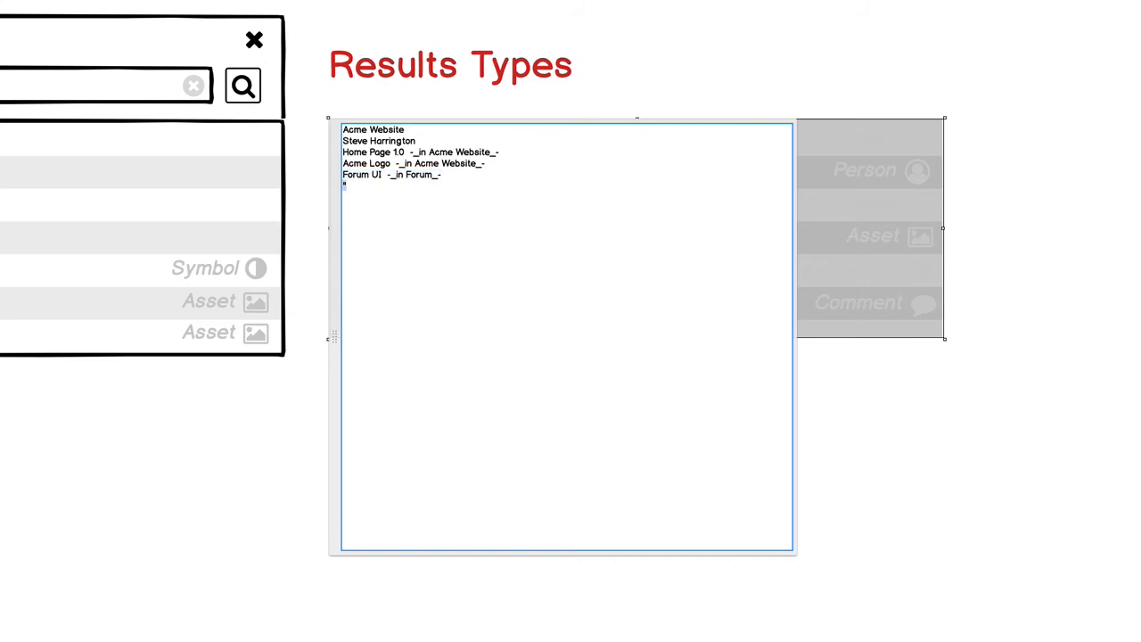
{"action": "key", "text": "ctrl+v"}
Replace "Forum UI" in the Comment row with sample comment text about an approved design
{"action": "key", "text": "alt+shift+Right"}
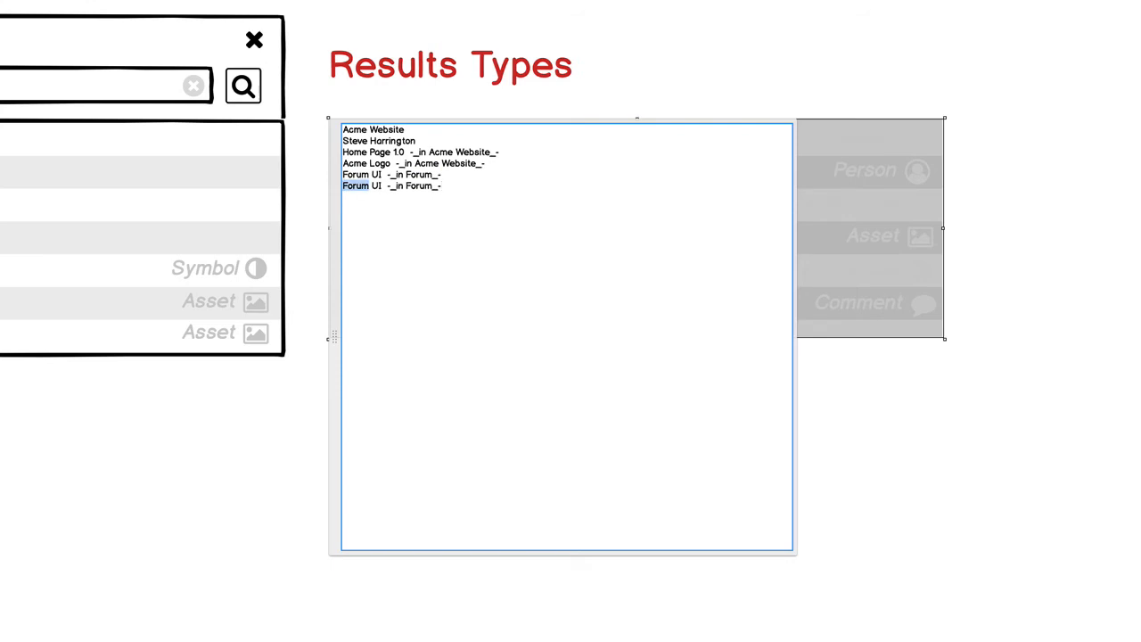
{"action": "key", "text": "alt+shift+Right"}
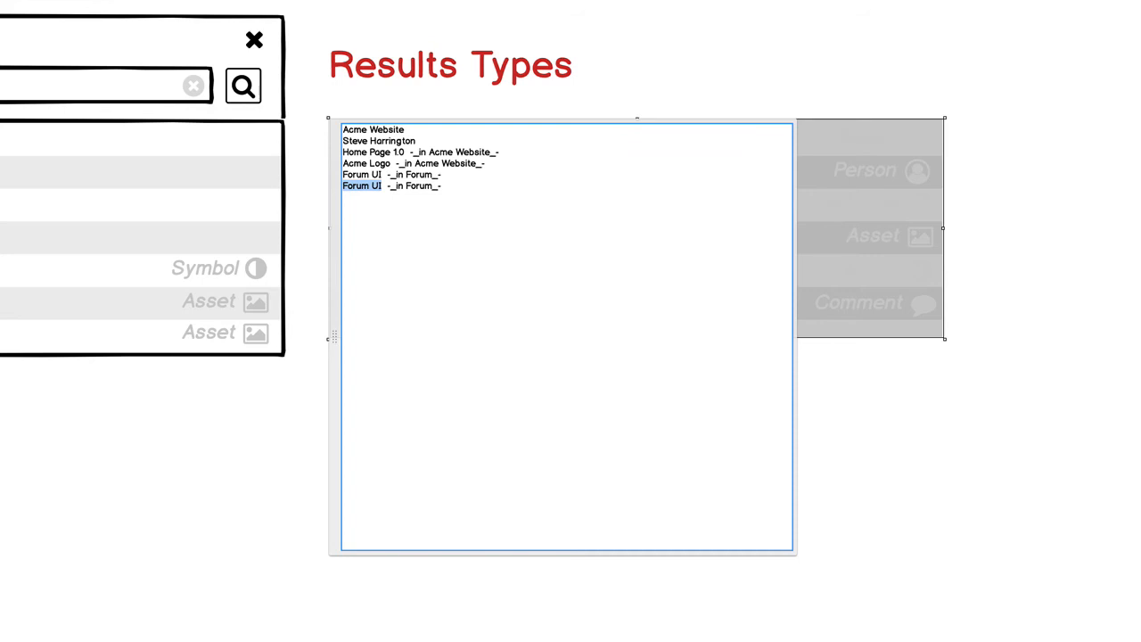
{"action": "type", "text": "Reviewed"}
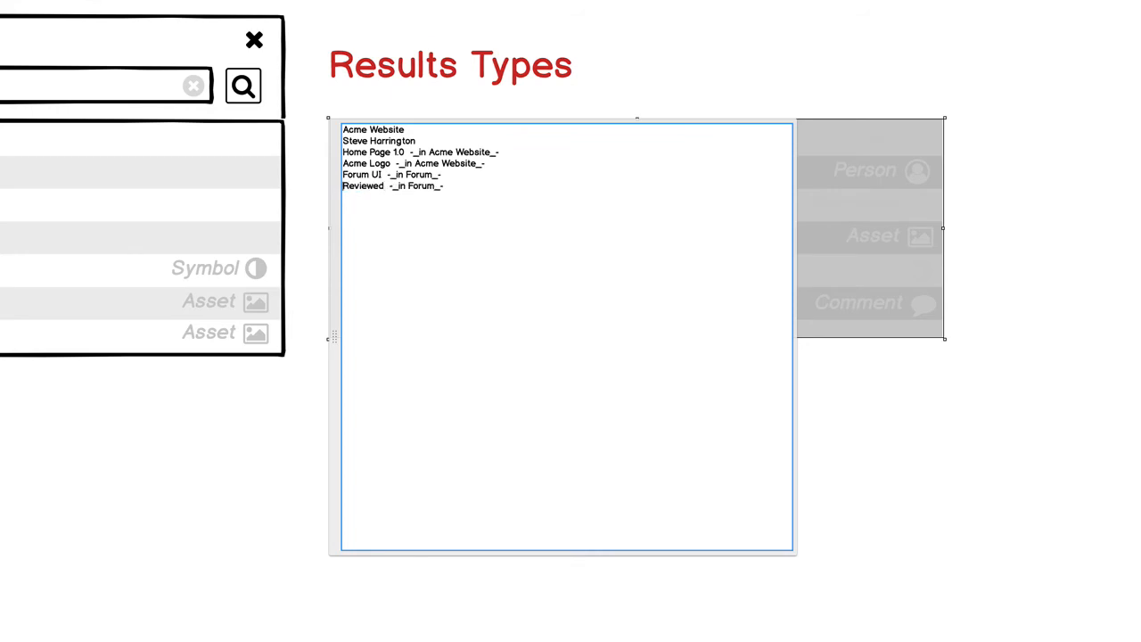
{"action": "key", "text": "shift+Home"}
{"action": "type", "text": "Ma approved this design"}
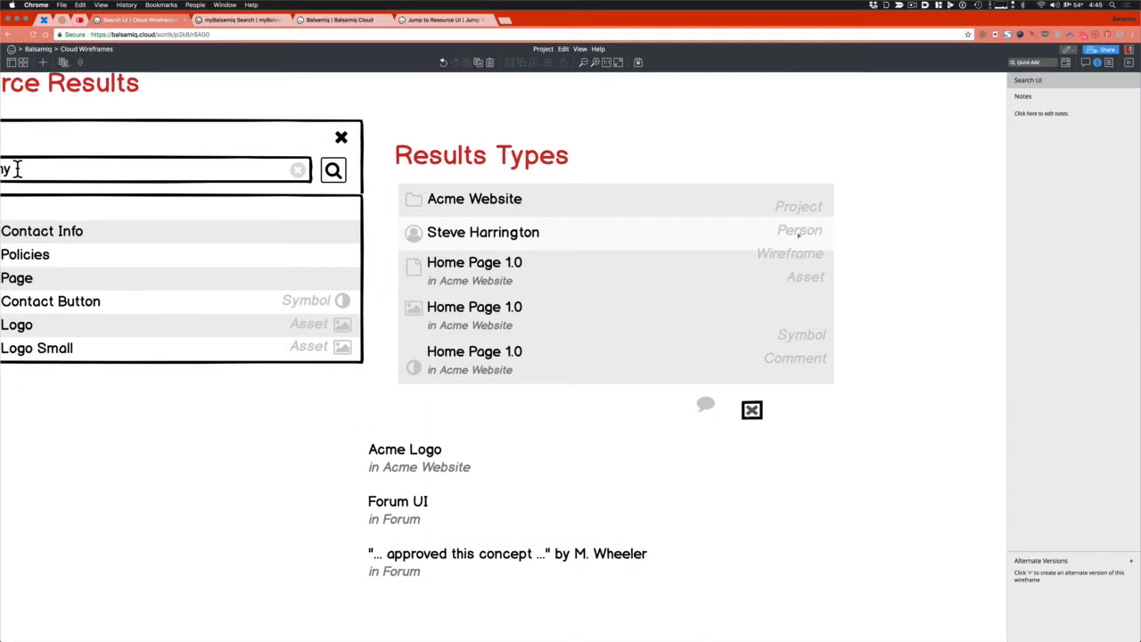
Set the Asset label aside past the list's edge and align the Person and Project labels with their rows
{"action": "left_click", "coordinate": [803, 284]}
{"action": "left_click_drag", "start_coordinate": [803, 285], "coordinate": [843, 300]}
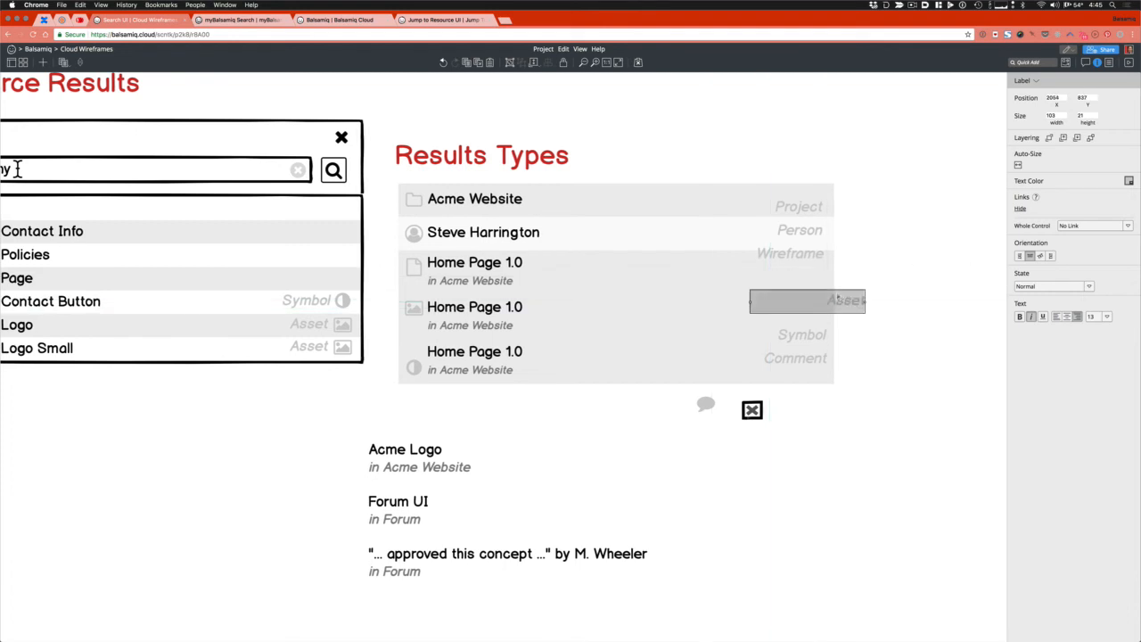
{"action": "left_click", "coordinate": [809, 233]}
{"action": "left_click_drag", "start_coordinate": [807, 208], "coordinate": [805, 204]}
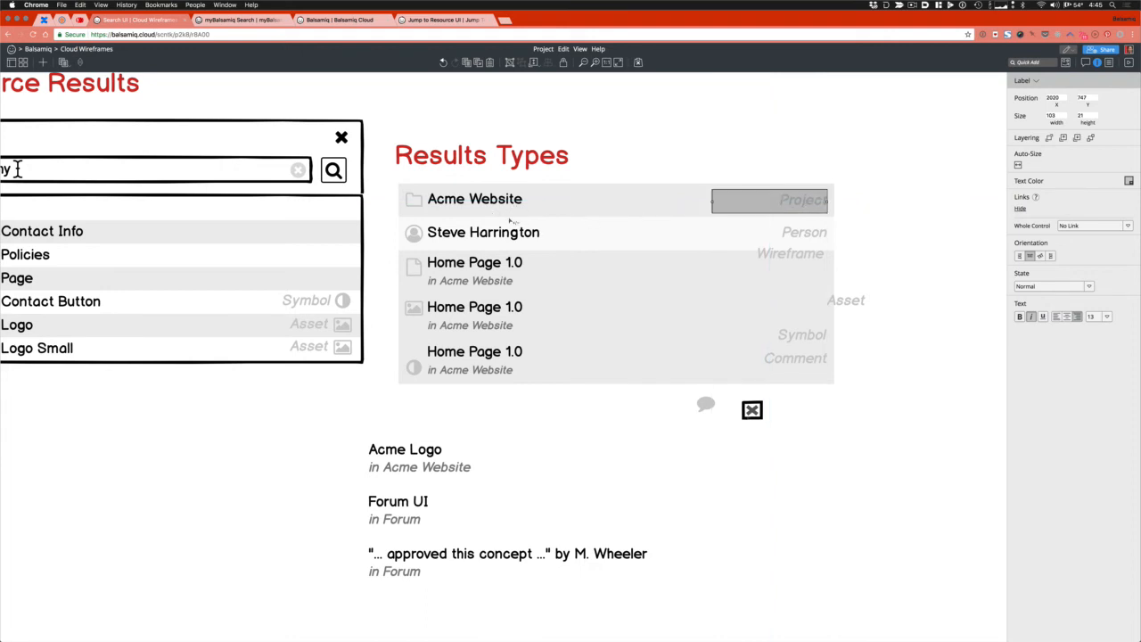
Try to swap the Person row's user icon with the image placeholder from below the list, then undo the swap
{"action": "left_click", "coordinate": [414, 234]}
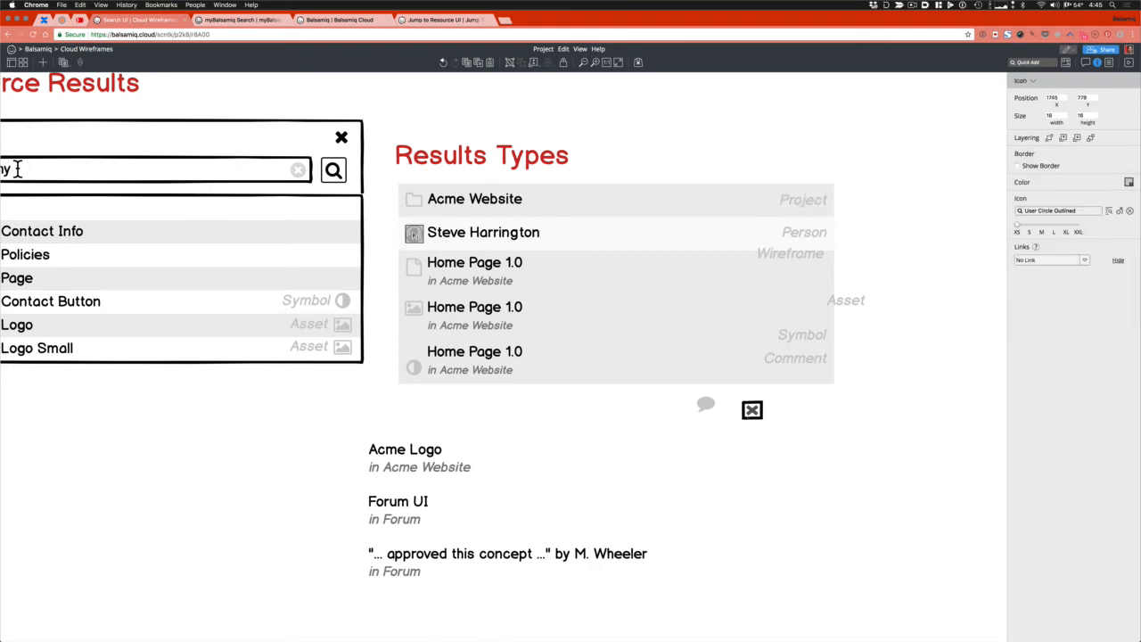
{"action": "left_click_drag", "start_coordinate": [414, 233], "coordinate": [825, 410]}
{"action": "left_click", "coordinate": [751, 410]}
{"action": "left_click_drag", "start_coordinate": [751, 411], "coordinate": [415, 232]}
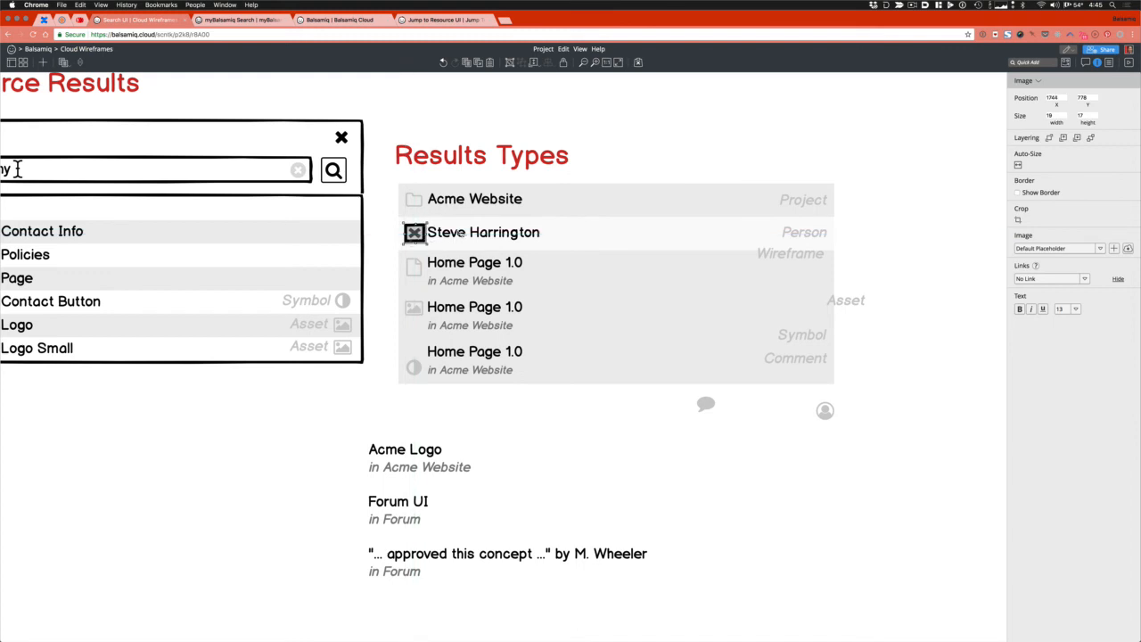
{"action": "left_click", "coordinate": [458, 233]}
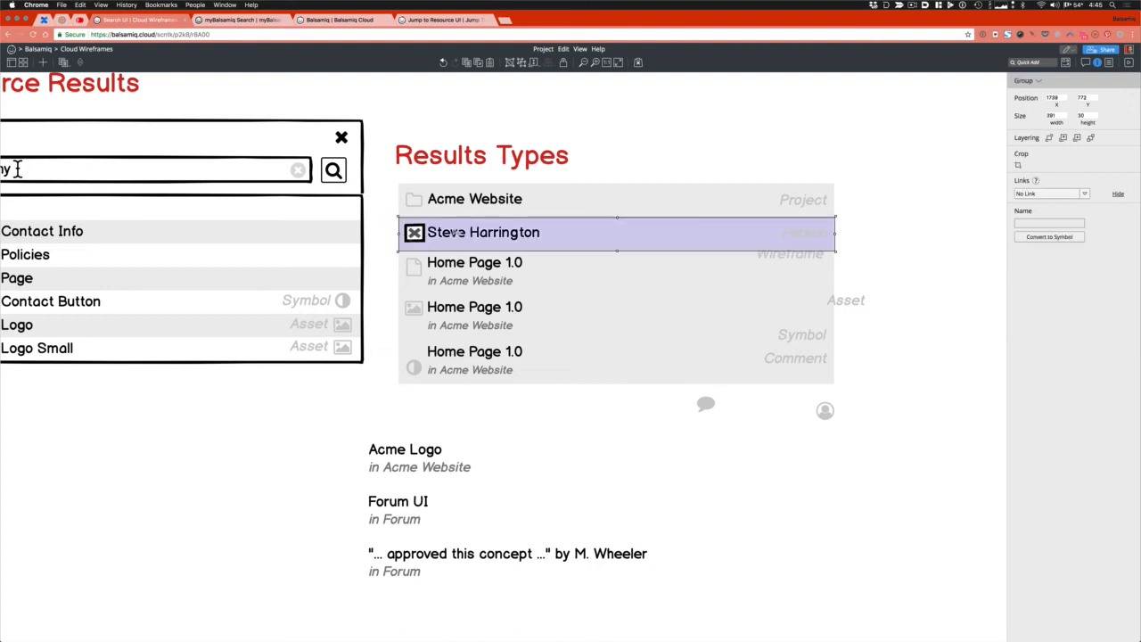
{"action": "left_click", "coordinate": [421, 237]}
{"action": "key", "text": "super+z"}
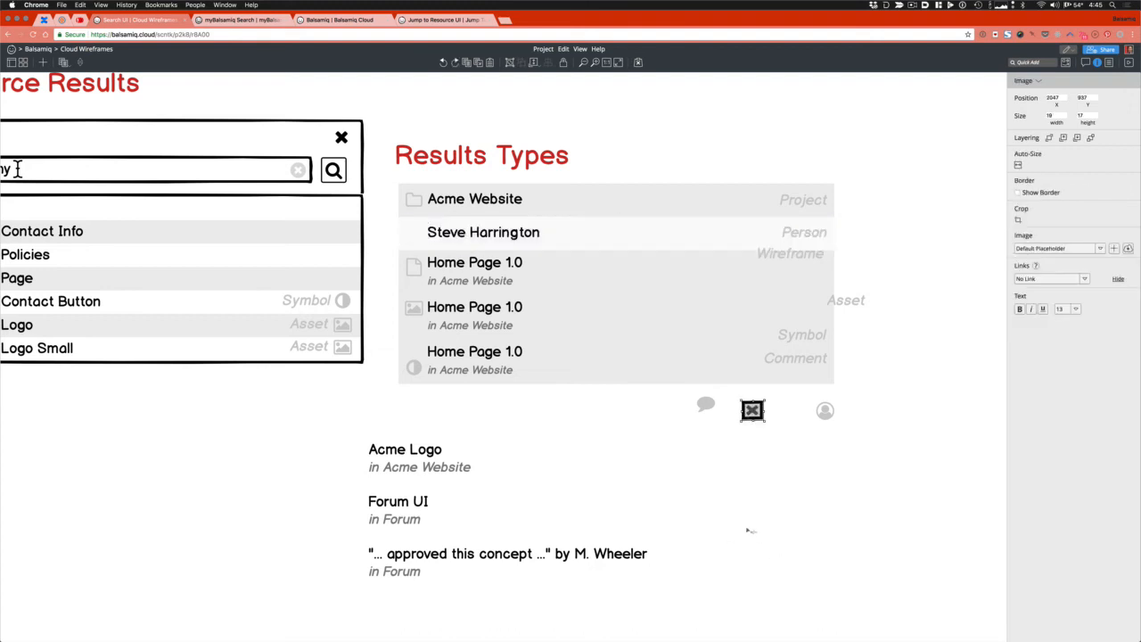
{"action": "key", "text": "super+z"}
Delete the spare image placeholder below the list and align the Wireframe label with the first "Home Page 1.0" row
{"action": "left_click", "coordinate": [756, 412]}
{"action": "key", "text": "Delete"}
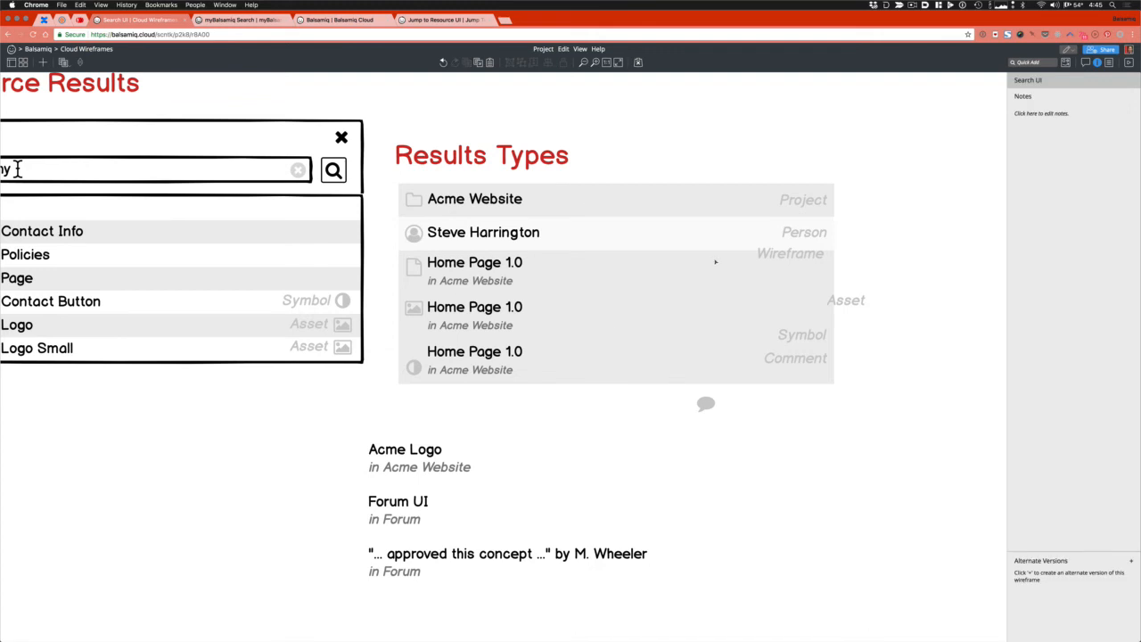
{"action": "left_click_drag", "start_coordinate": [790, 256], "coordinate": [793, 274]}
{"action": "left_click", "coordinate": [511, 283]}
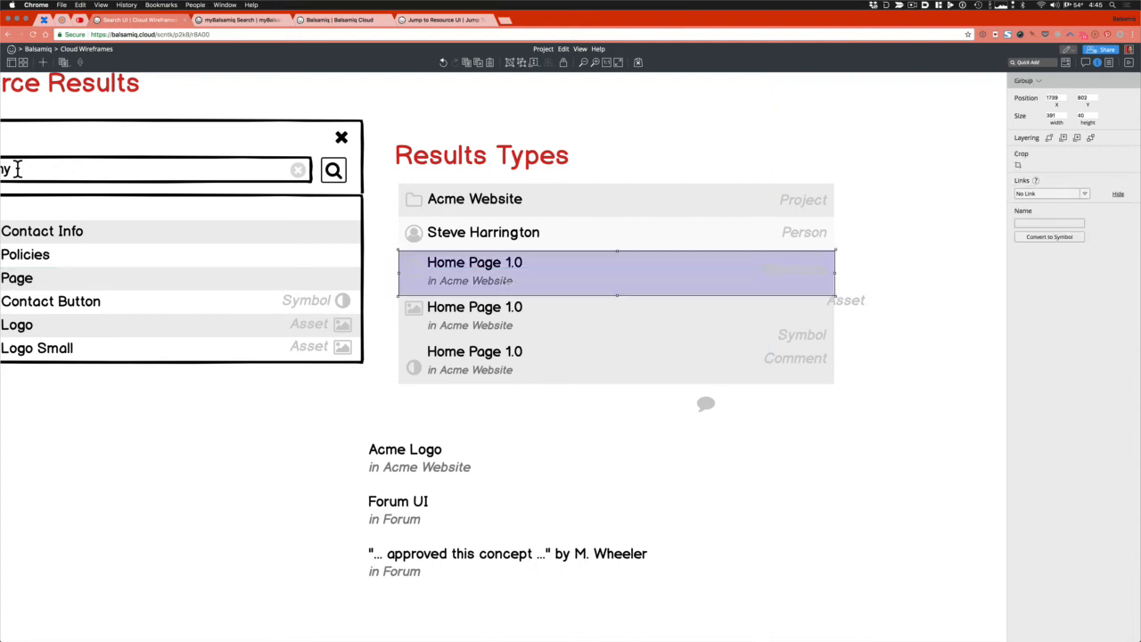
Copy the "Acme Logo" entry line out of the text block below the list and remove it from that block
{"action": "left_click", "coordinate": [565, 425]}
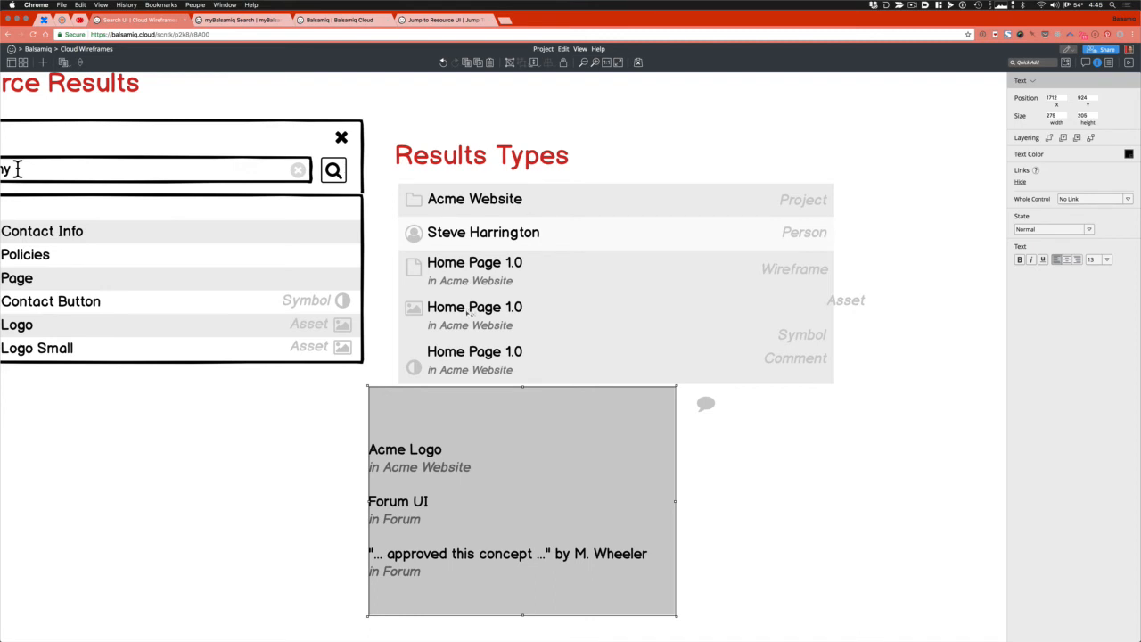
{"action": "double_click", "coordinate": [410, 459]}
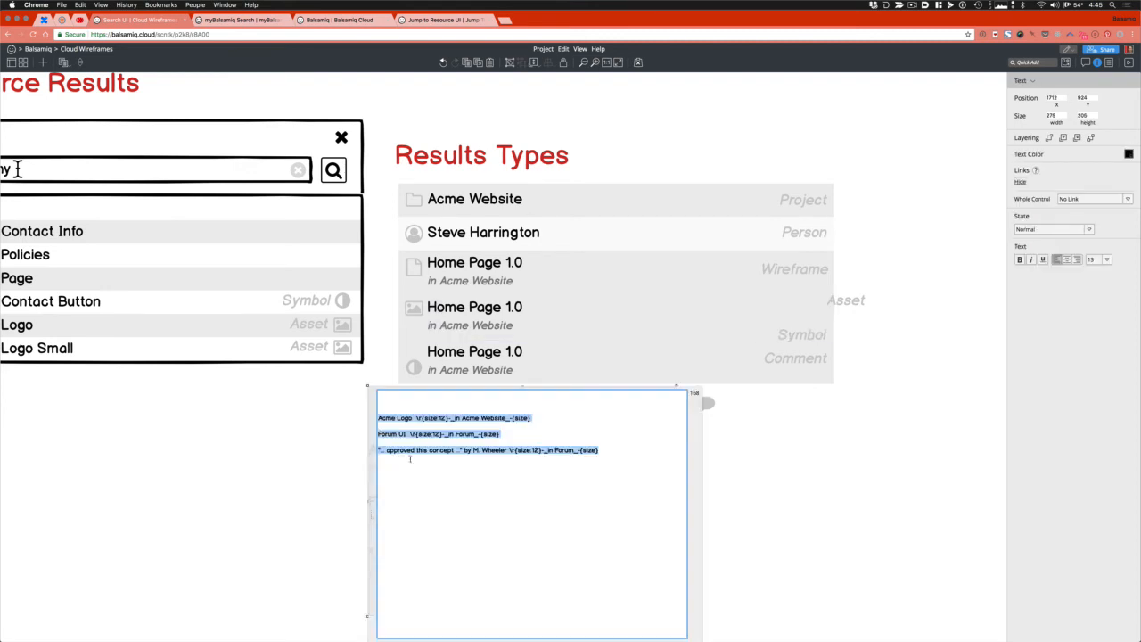
{"action": "left_click", "coordinate": [502, 413]}
{"action": "triple_click", "coordinate": [492, 419]}
{"action": "key", "text": "cmd+c"}
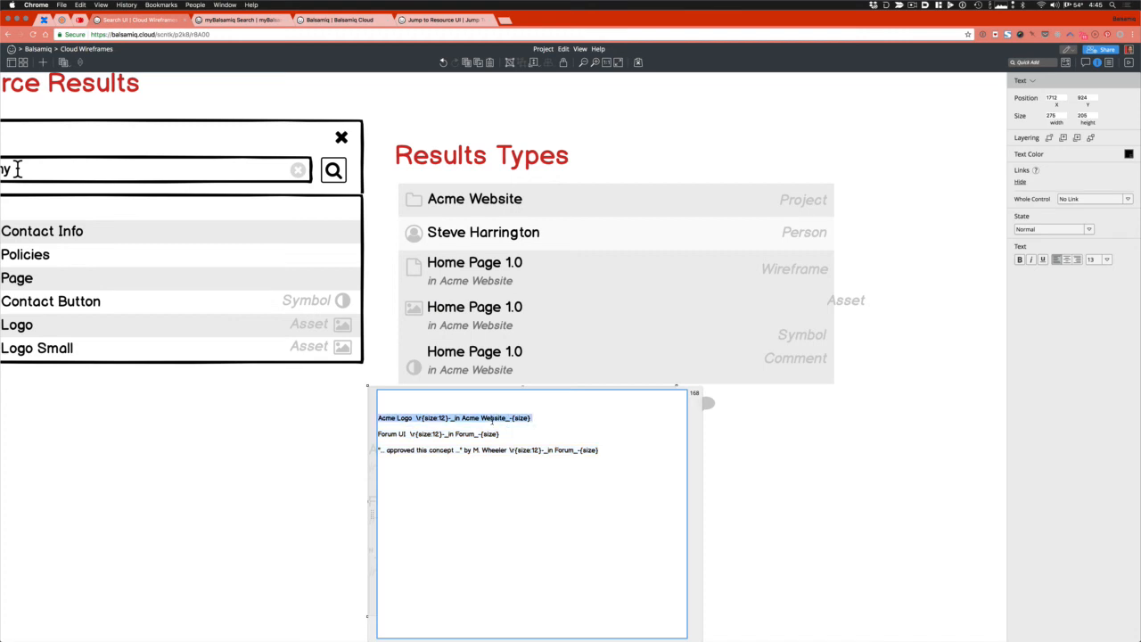
{"action": "key", "text": "BackSpace"}
{"action": "left_click", "coordinate": [339, 502]}
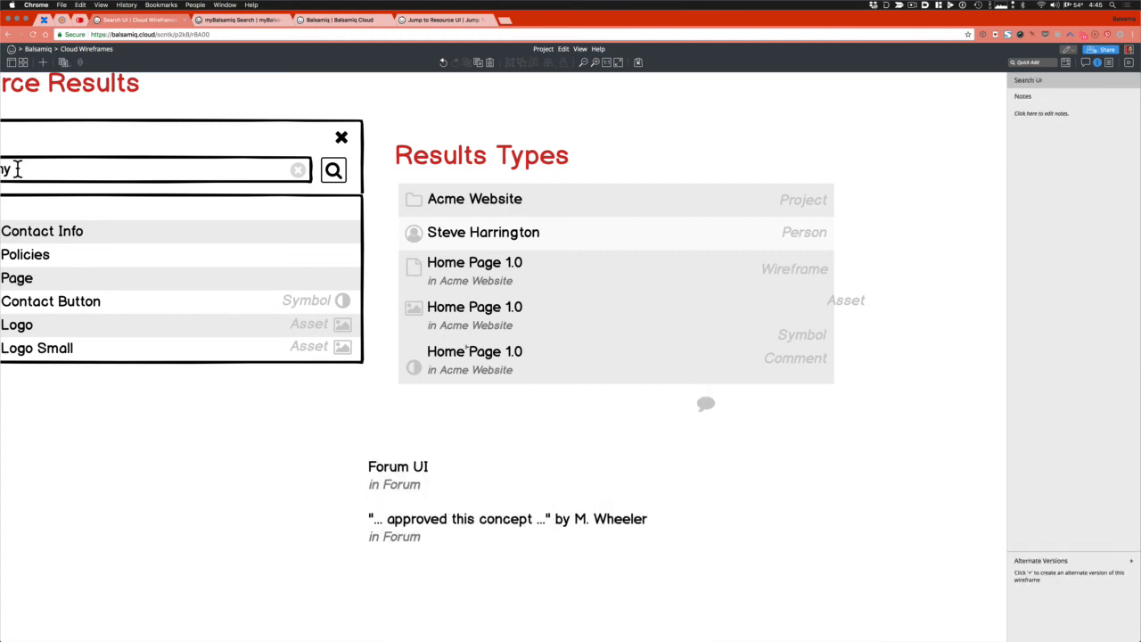
Replace the Asset row's text with "Acme Logo" and put "{size:12}-_in Acme Website_-{size}" on a second line
{"action": "double_click", "coordinate": [474, 307]}
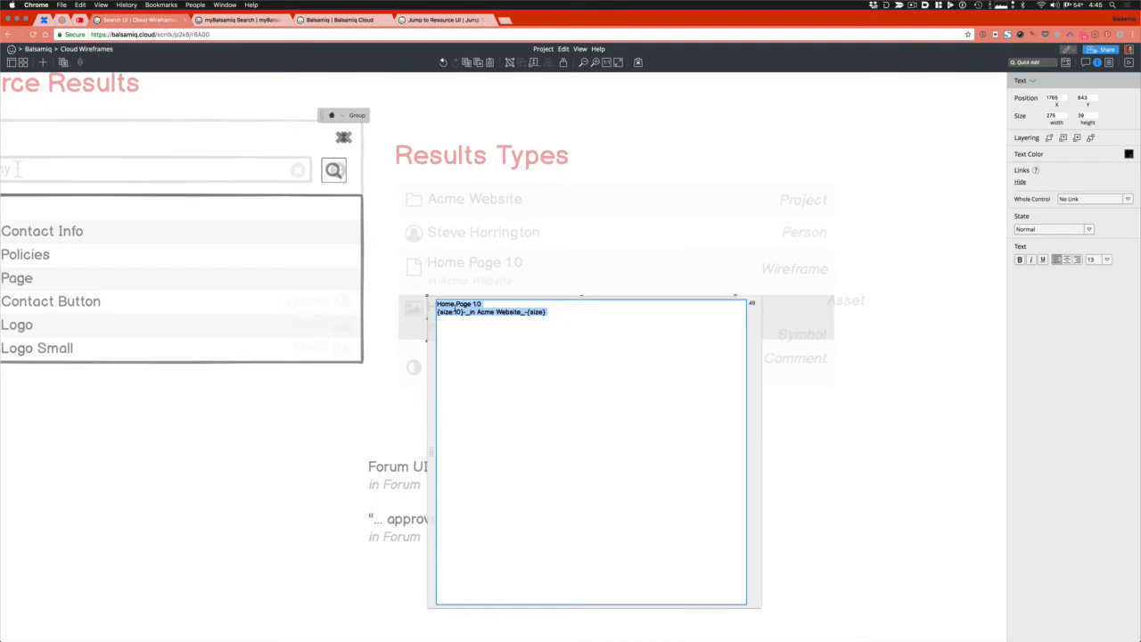
{"action": "key", "text": "cmd+v"}
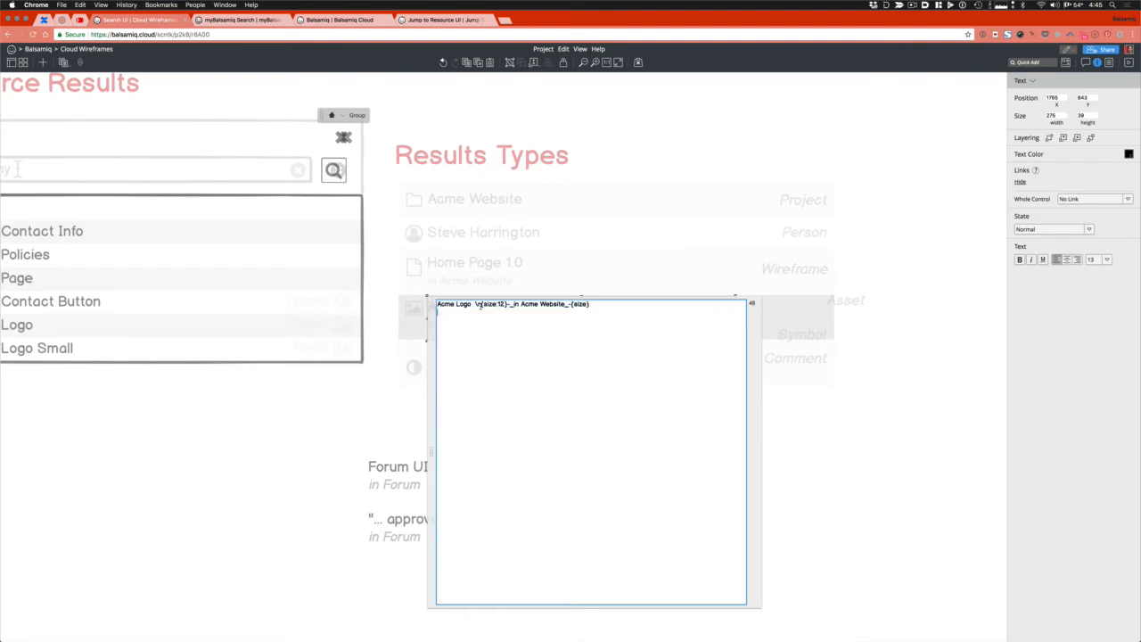
{"action": "left_click_drag", "start_coordinate": [475, 304], "coordinate": [481, 304]}
{"action": "key", "text": "BackSpace"}
{"action": "key", "text": "Return"}
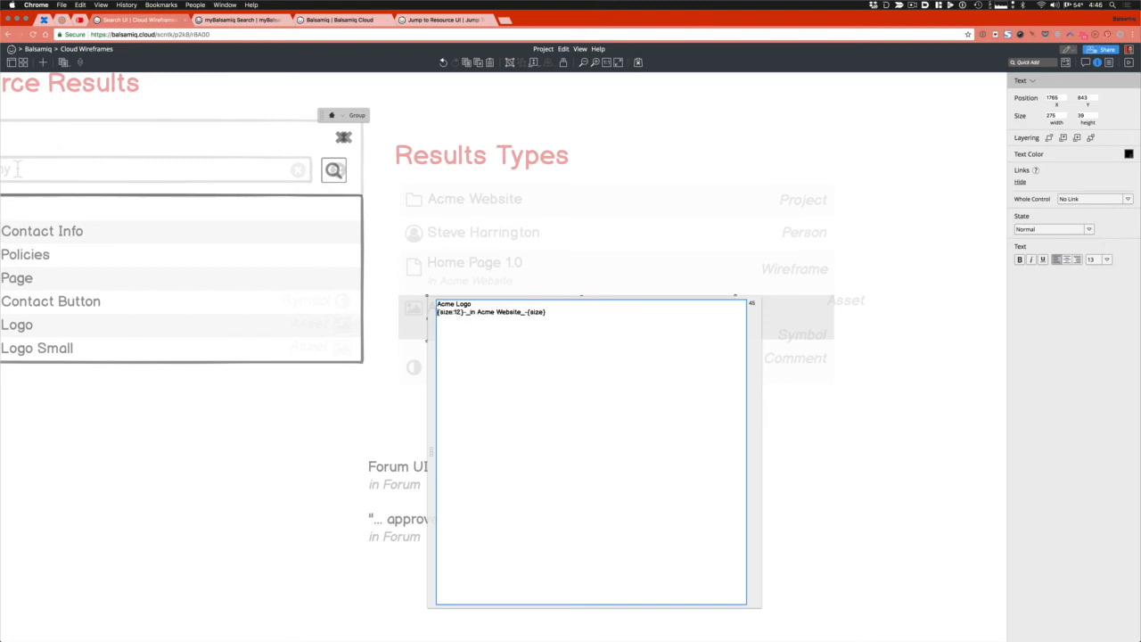
{"action": "key", "text": "super+Return"}
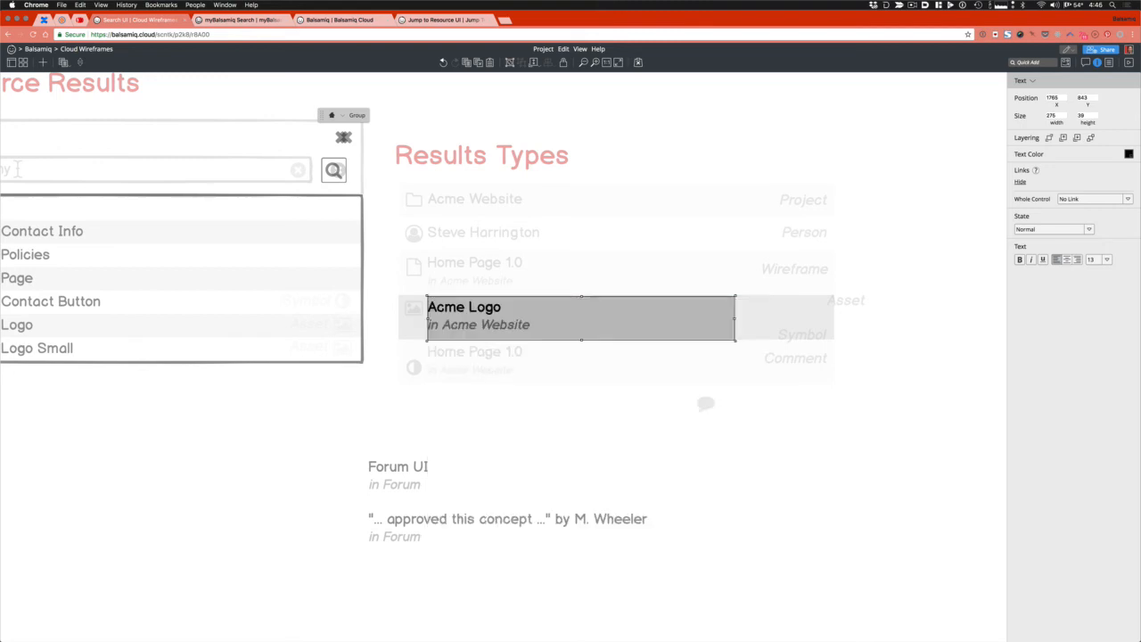
Move the Asset label into the "Acme Logo" row and lighten the row's background rectangle by lowering its opacity
{"action": "left_click", "coordinate": [912, 412]}
{"action": "left_click_drag", "start_coordinate": [835, 309], "coordinate": [804, 326]}
{"action": "double_click", "coordinate": [651, 323]}
{"action": "left_click", "coordinate": [701, 322]}
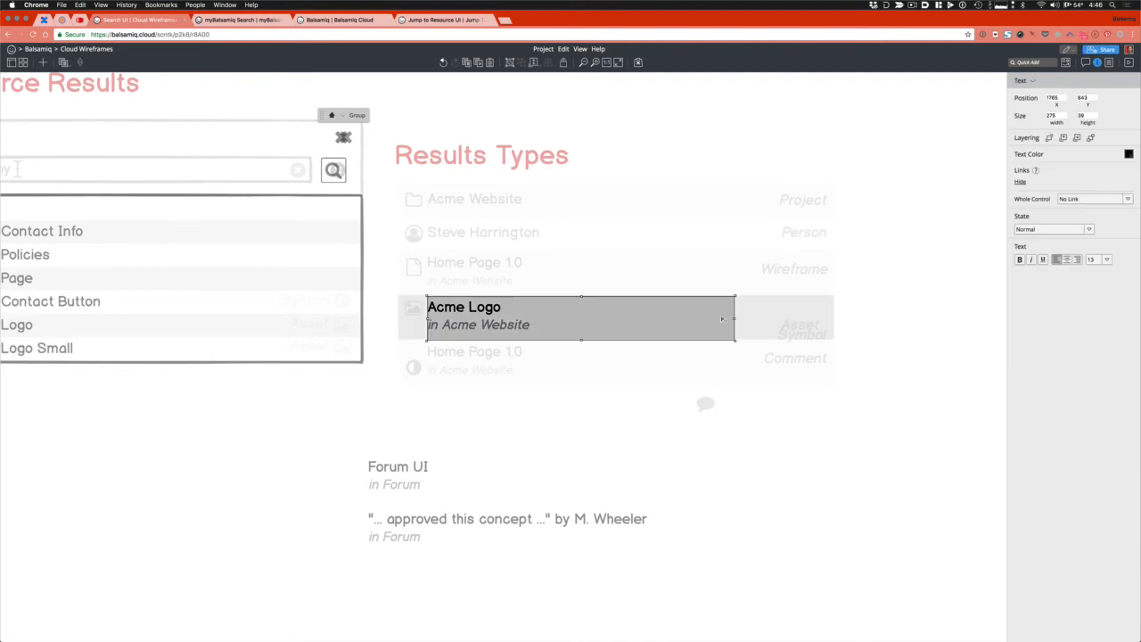
{"action": "left_click", "coordinate": [776, 313]}
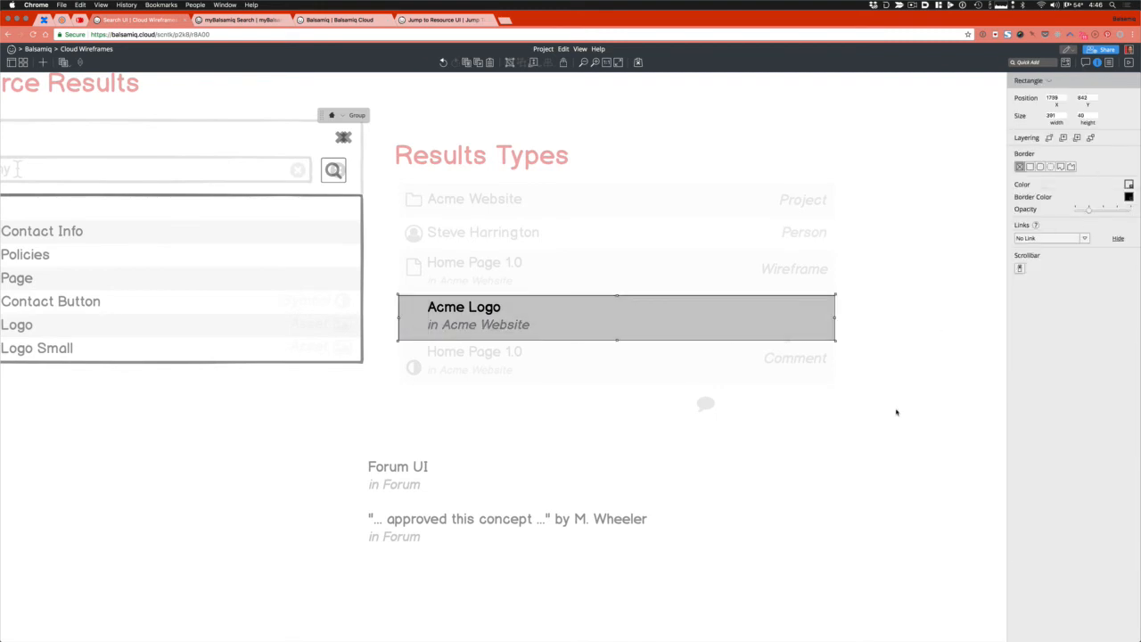
{"action": "left_click", "coordinate": [897, 412]}
Move the Symbol and Comment labels out below the list and center the Asset label vertically in the "Acme Logo" row
{"action": "left_click_drag", "start_coordinate": [782, 331], "coordinate": [901, 442]}
{"action": "left_click_drag", "start_coordinate": [890, 481], "coordinate": [881, 485]}
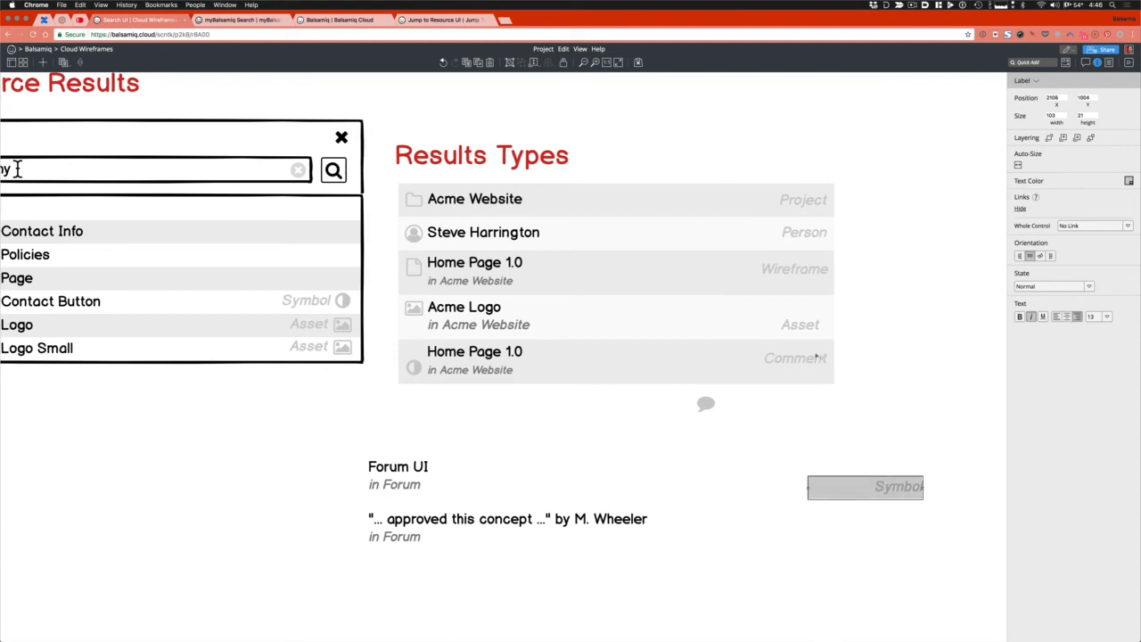
{"action": "left_click_drag", "start_coordinate": [797, 362], "coordinate": [792, 428]}
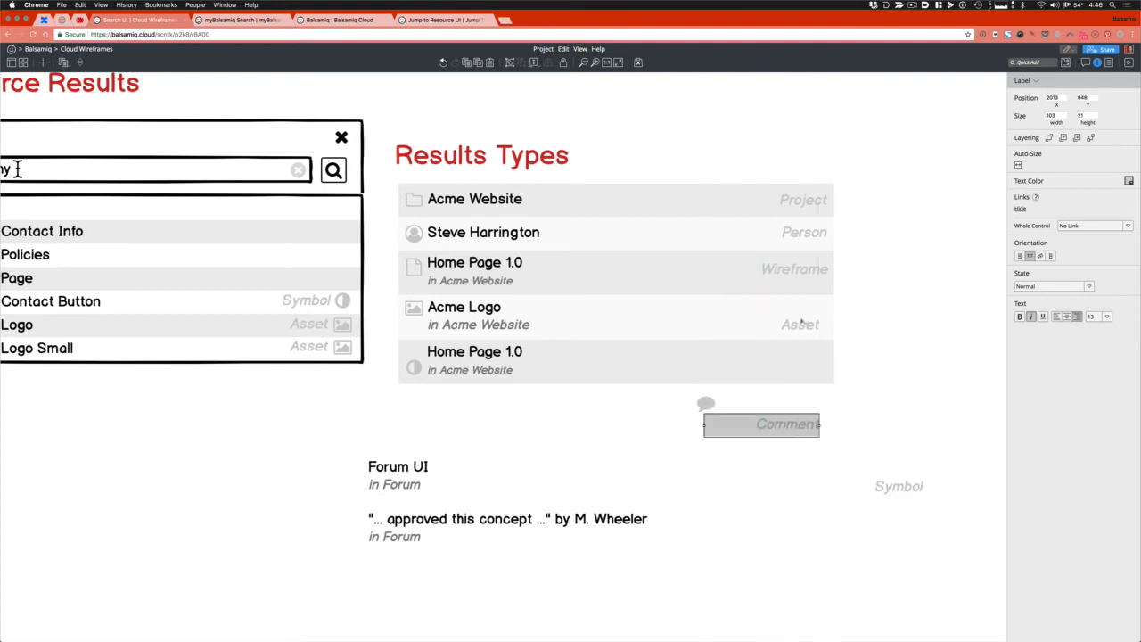
{"action": "mouse_move", "coordinate": [804, 325]}
{"action": "left_mouse_down"}
{"action": "mouse_move", "coordinate": [802, 310]}
{"action": "mouse_move", "coordinate": [811, 318]}
{"action": "left_mouse_up"}
Duplicate the last "Home Page 1.0" row, place the copy directly beneath it, and send the copy to the back
{"action": "left_click", "coordinate": [601, 371]}
{"action": "key", "text": "super+d"}
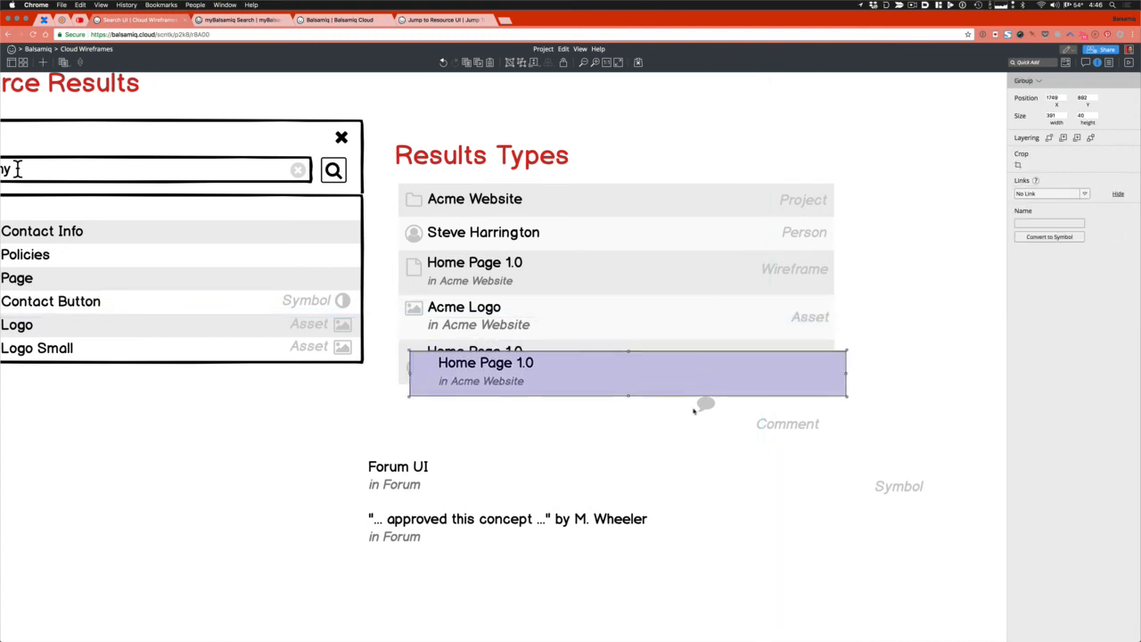
{"action": "left_click_drag", "start_coordinate": [685, 368], "coordinate": [678, 403]}
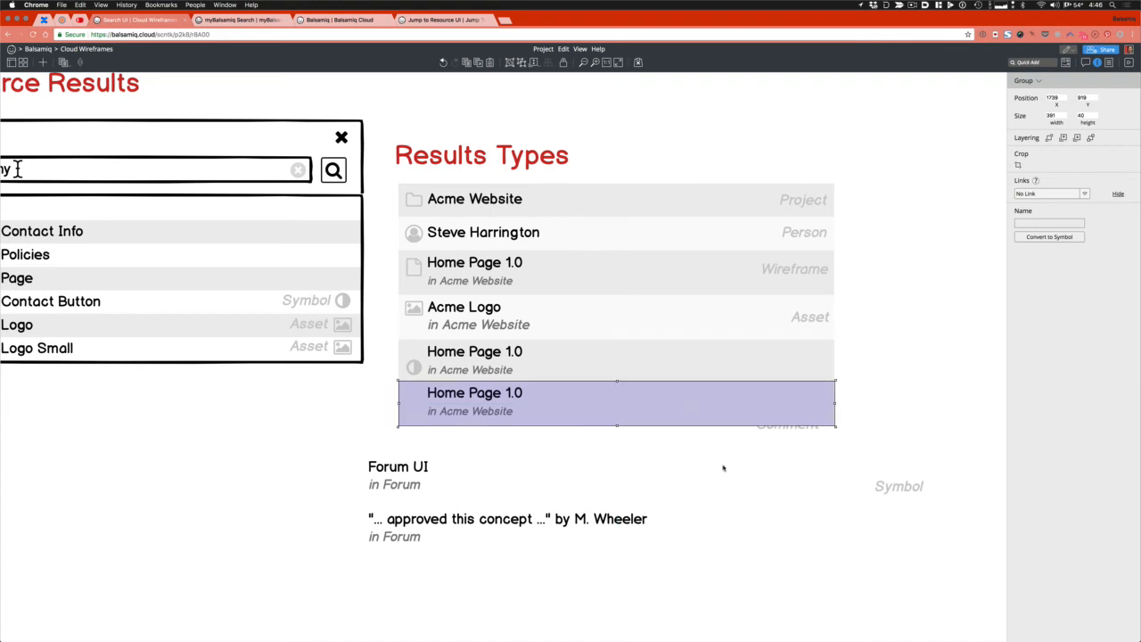
{"action": "left_click", "coordinate": [725, 466]}
{"action": "left_click", "coordinate": [803, 398]}
{"action": "left_click", "coordinate": [1092, 139]}
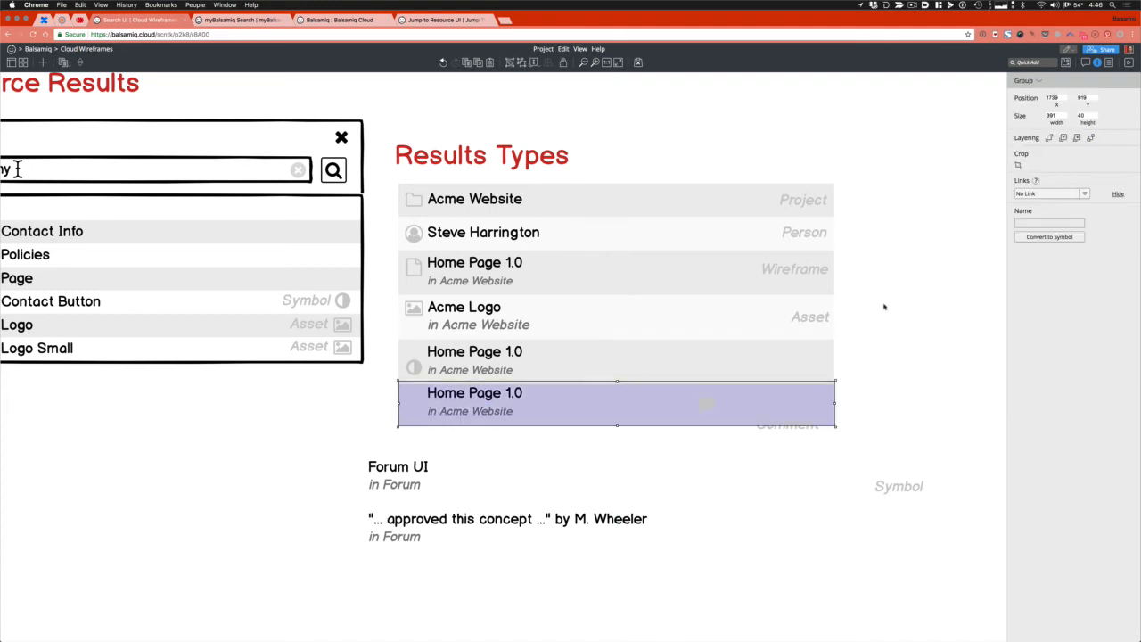
{"action": "left_click", "coordinate": [884, 375]}
Lower the opacity of the duplicated bottom row's background rectangle to match the lighter alternating rows
{"action": "double_click", "coordinate": [825, 378]}
{"action": "left_click", "coordinate": [830, 395]}
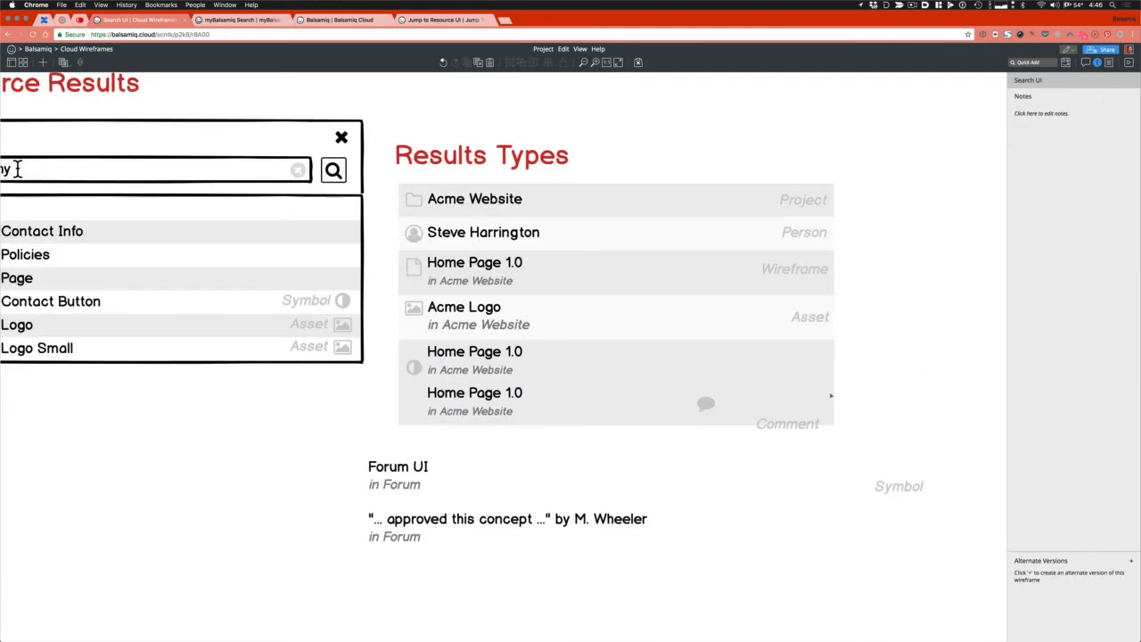
{"action": "double_click", "coordinate": [830, 392]}
{"action": "left_click", "coordinate": [830, 386]}
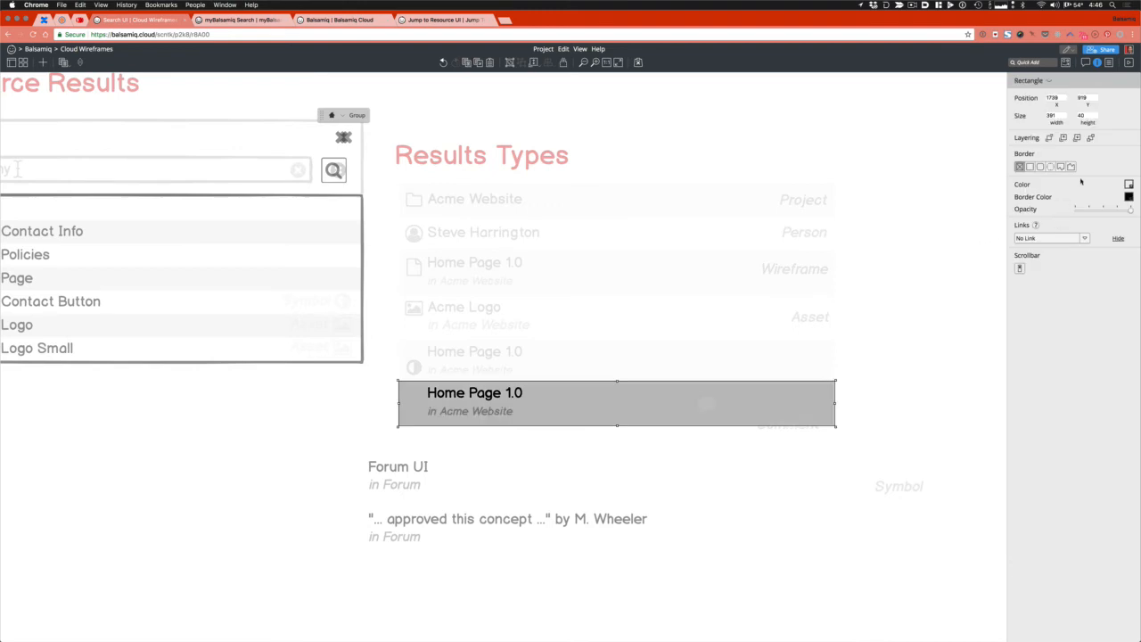
{"action": "left_click_drag", "start_coordinate": [1093, 211], "coordinate": [1089, 211]}
{"action": "left_click", "coordinate": [936, 400]}
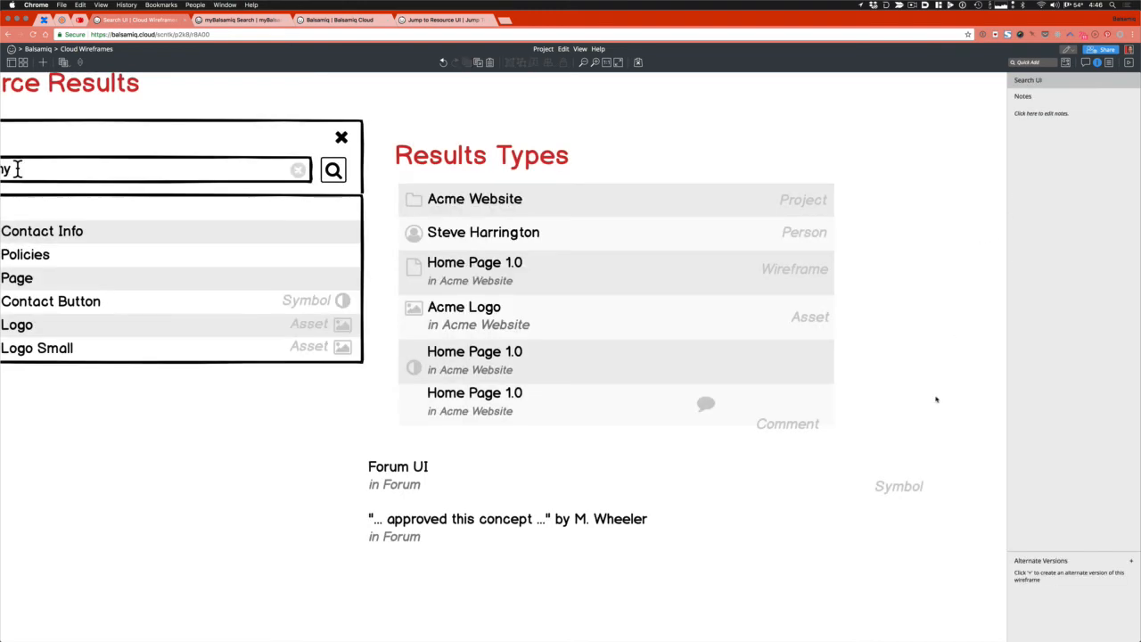
Cut the "Forum UI" entry out of the loose text block below the Results Types list
{"action": "double_click", "coordinate": [432, 477]}
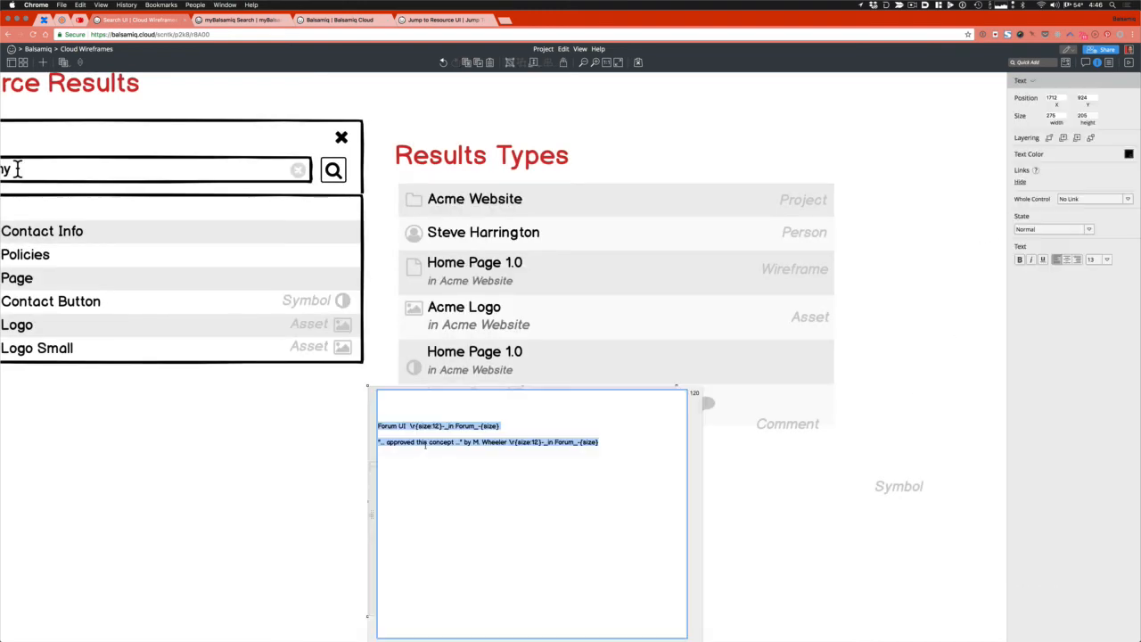
{"action": "triple_click", "coordinate": [437, 425]}
{"action": "key", "text": "super+c"}
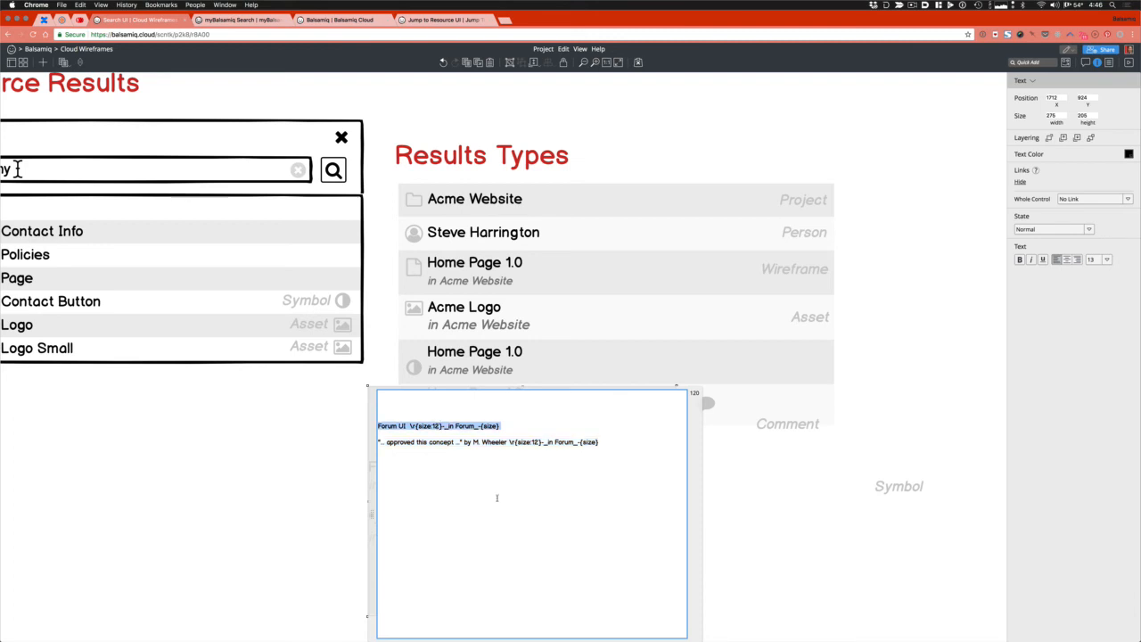
{"action": "key", "text": "BackSpace"}
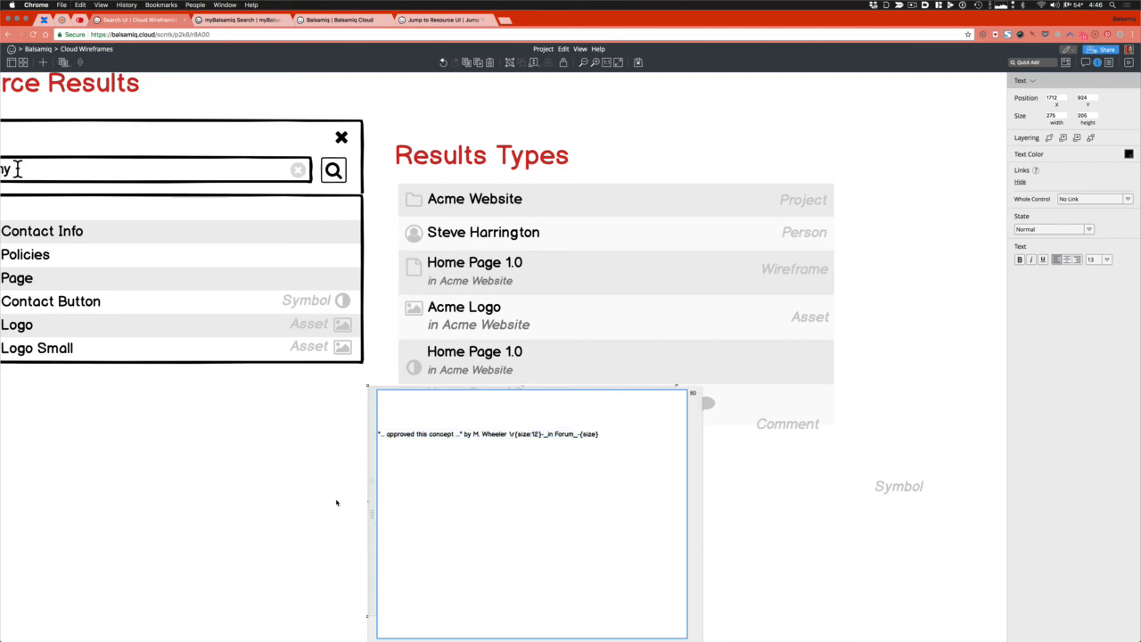
{"action": "left_click", "coordinate": [336, 502]}
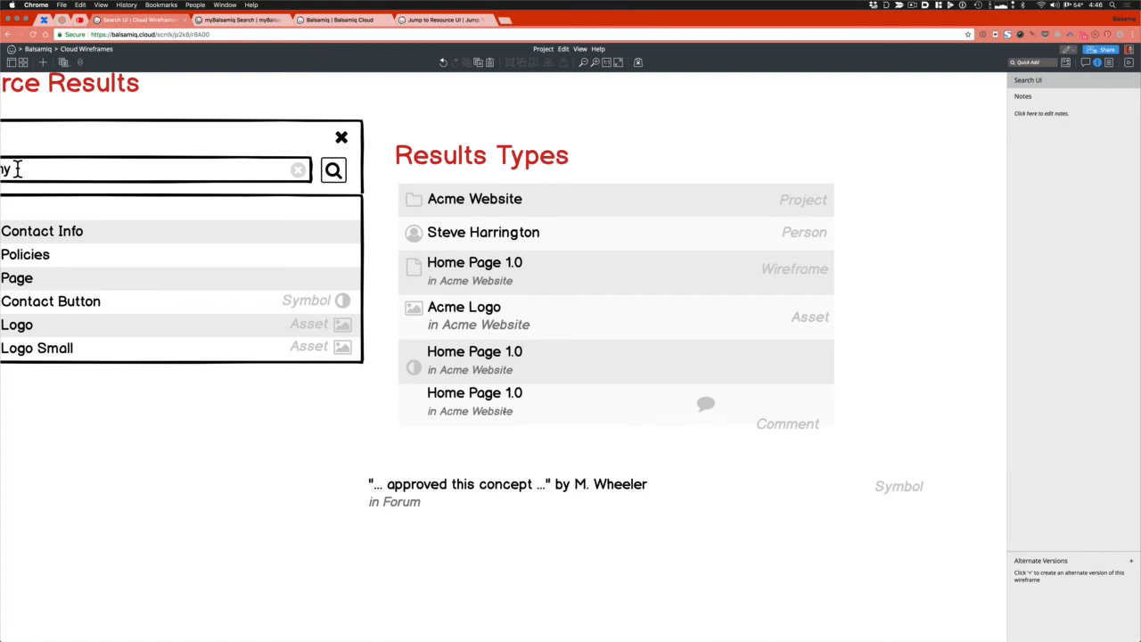
Replace the "Home Page 1.0" text in the symbol icon's row with the cut "Forum UI" entry, breaking it into two lines
{"action": "double_click", "coordinate": [488, 363]}
{"action": "double_click", "coordinate": [478, 358]}
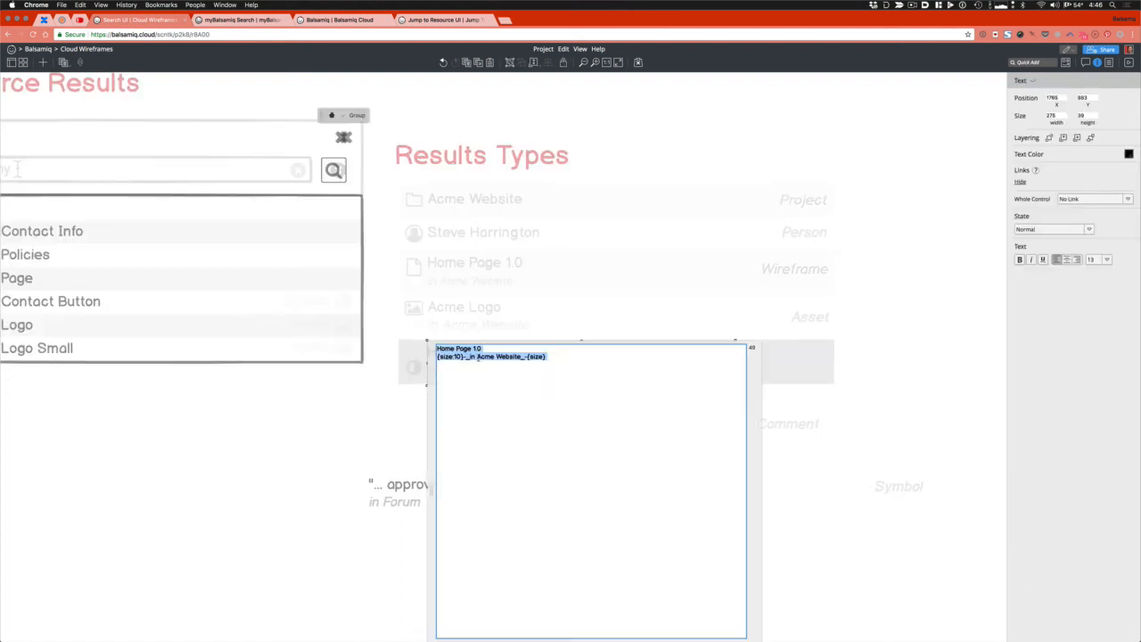
{"action": "key", "text": "super+v"}
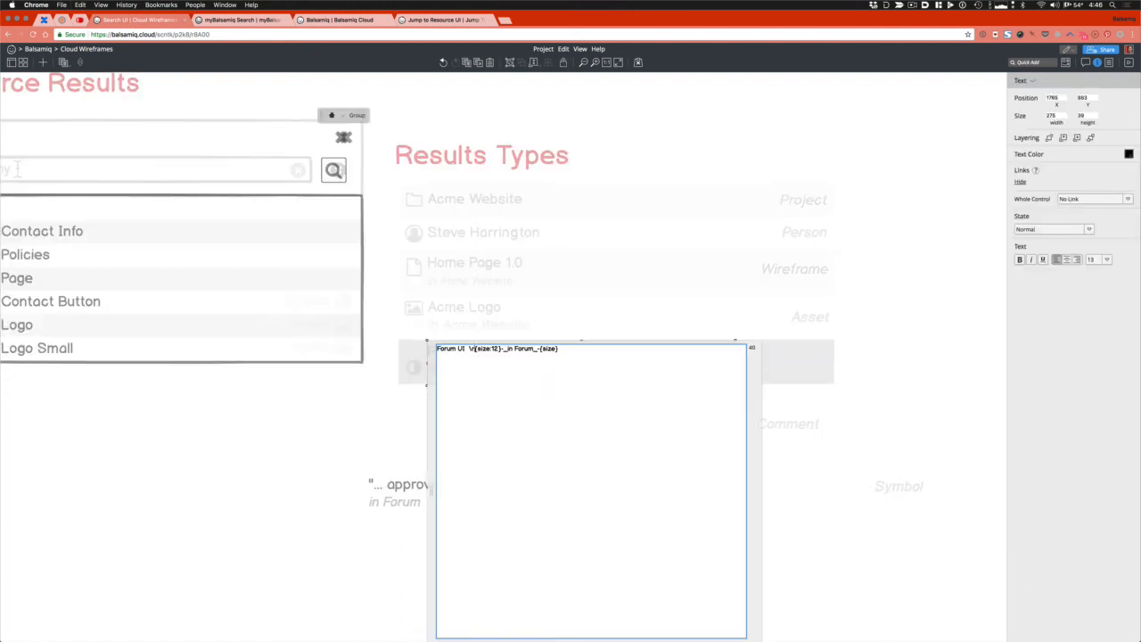
{"action": "key", "text": "BackSpace"}
{"action": "key", "text": "BackSpace"}
{"action": "key", "text": "BackSpace"}
{"action": "key", "text": "BackSpace"}
{"action": "key", "text": "Return"}
Retitle the "Forum UI" entry as "Comment Form" and move the Symbol label into its row
{"action": "key", "text": "alt+shift+Left"}
{"action": "key", "text": "alt+shift+Left"}
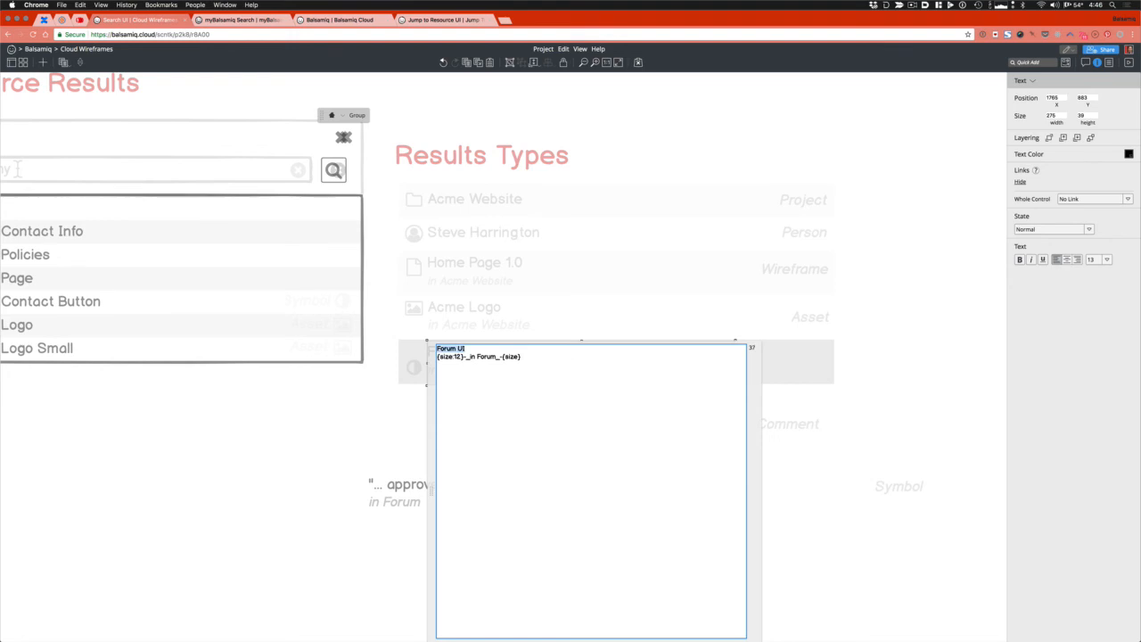
{"action": "type", "text": "Comment Form"}
{"action": "left_click", "coordinate": [366, 441]}
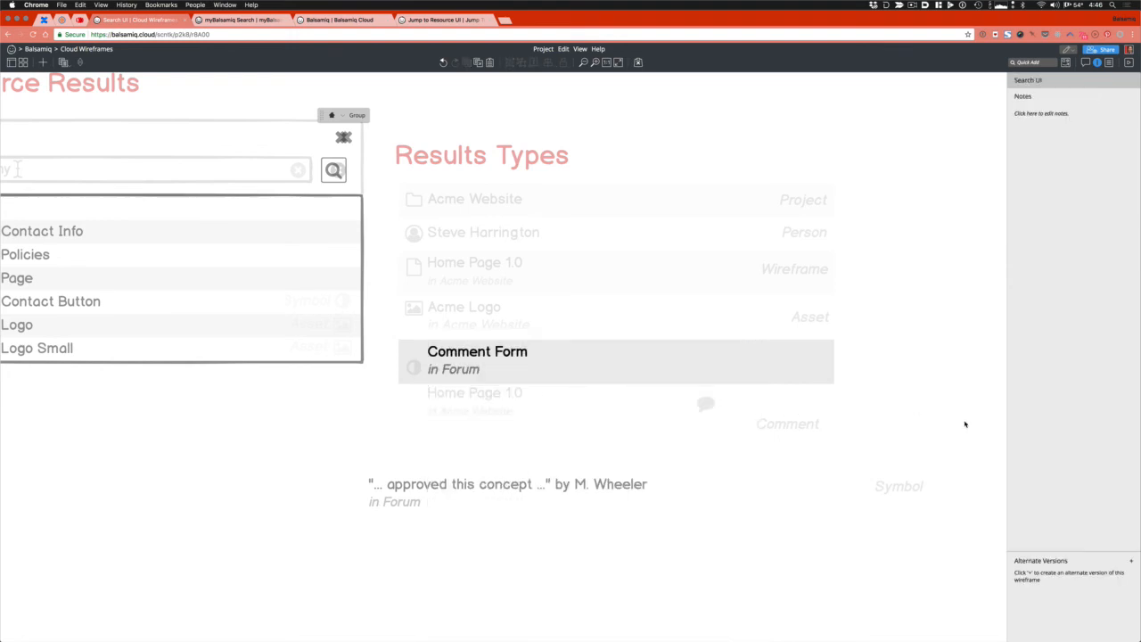
{"action": "left_click", "coordinate": [785, 426]}
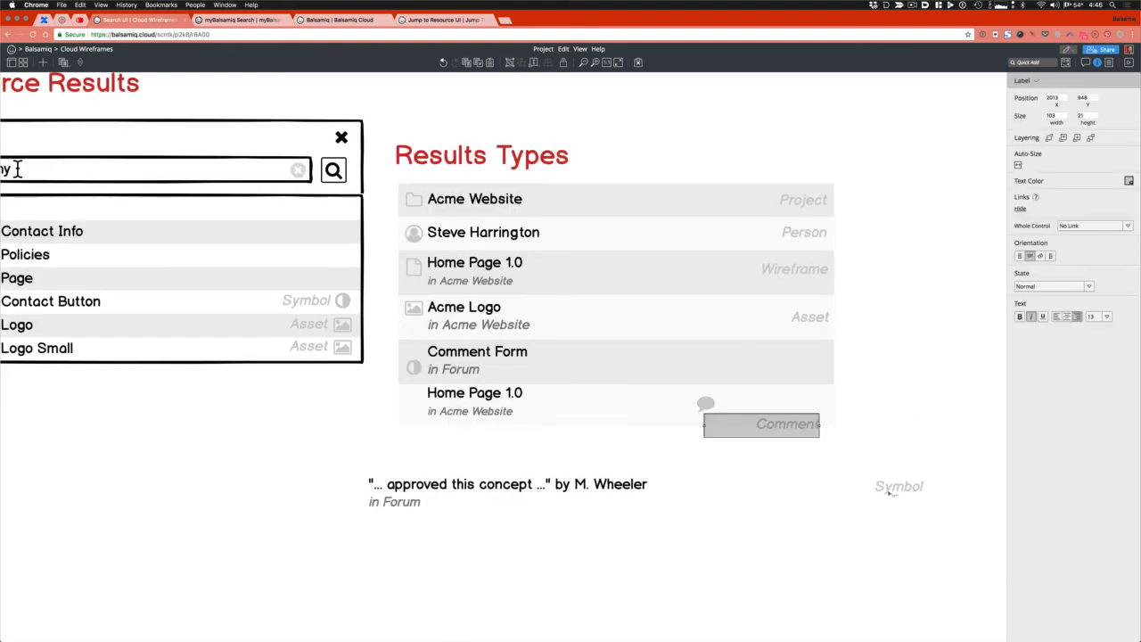
{"action": "left_click_drag", "start_coordinate": [889, 492], "coordinate": [802, 358]}
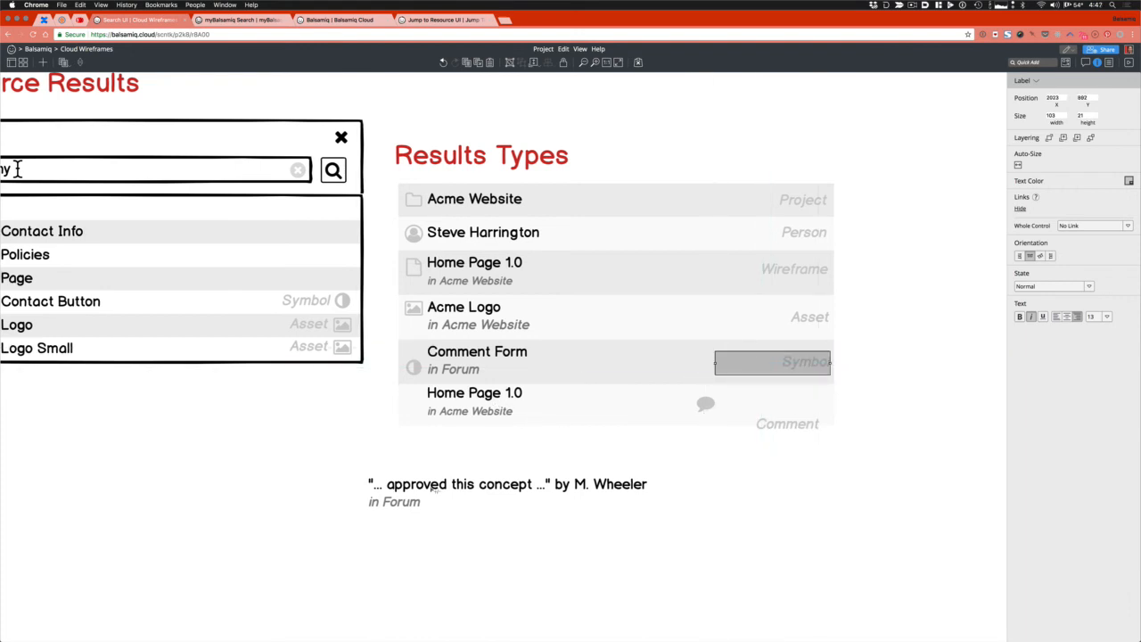
Copy the "... approved this concept ..." text from the loose block below the list, and delete that block
{"action": "double_click", "coordinate": [433, 486]}
{"action": "key", "text": "super+c"}
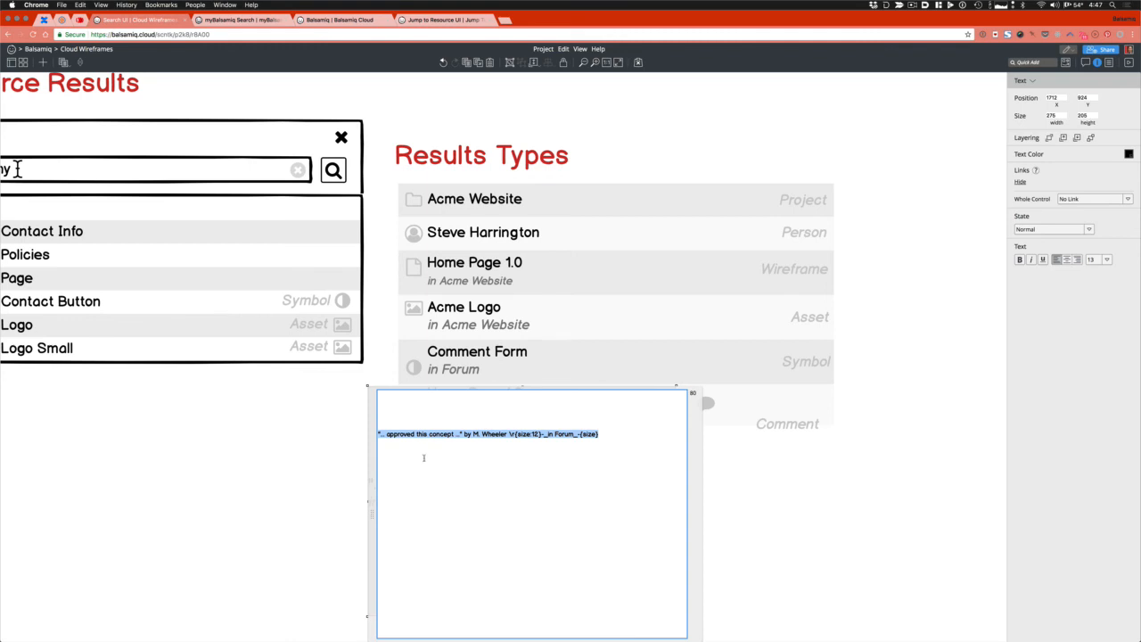
{"action": "key", "text": "Escape"}
{"action": "key", "text": "Delete"}
Fill the last row with the copied "... approved this concept ..." text on two lines, the Comment label and the comment icon
{"action": "double_click", "coordinate": [482, 395]}
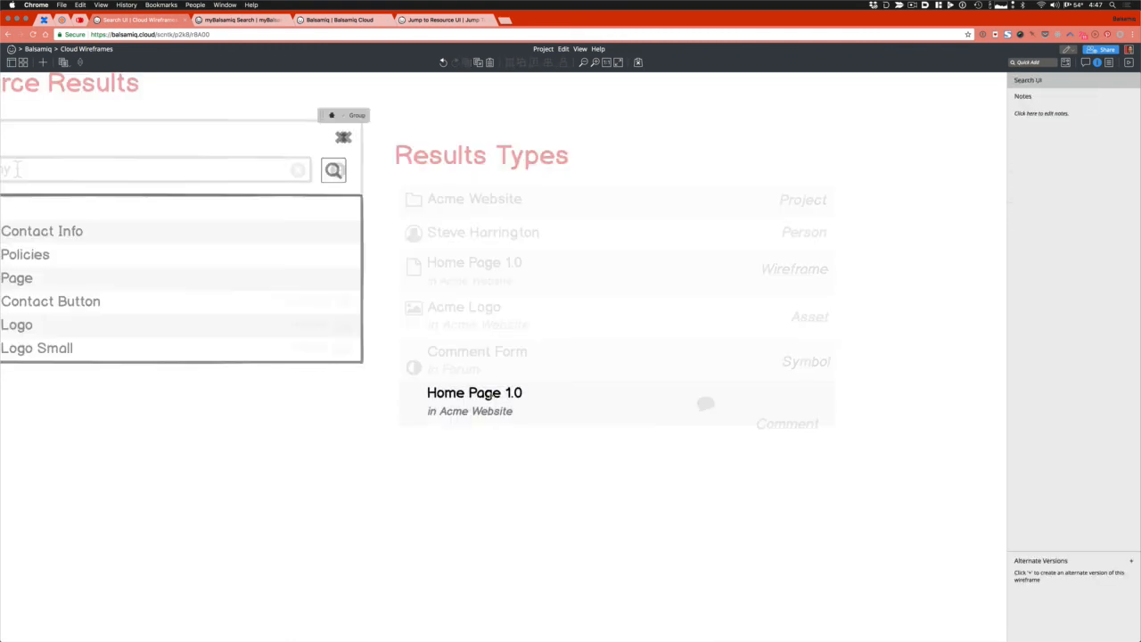
{"action": "double_click", "coordinate": [482, 393]}
{"action": "key", "text": "super+v"}
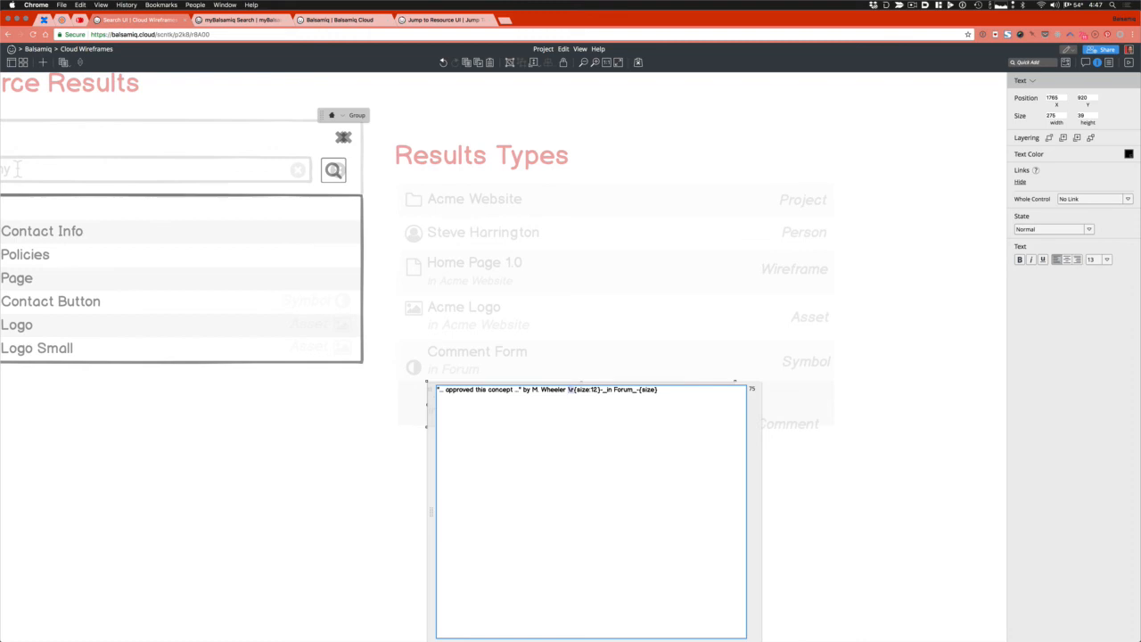
{"action": "key", "text": "Return"}
{"action": "key", "text": "super+Return"}
{"action": "left_click", "coordinate": [709, 504]}
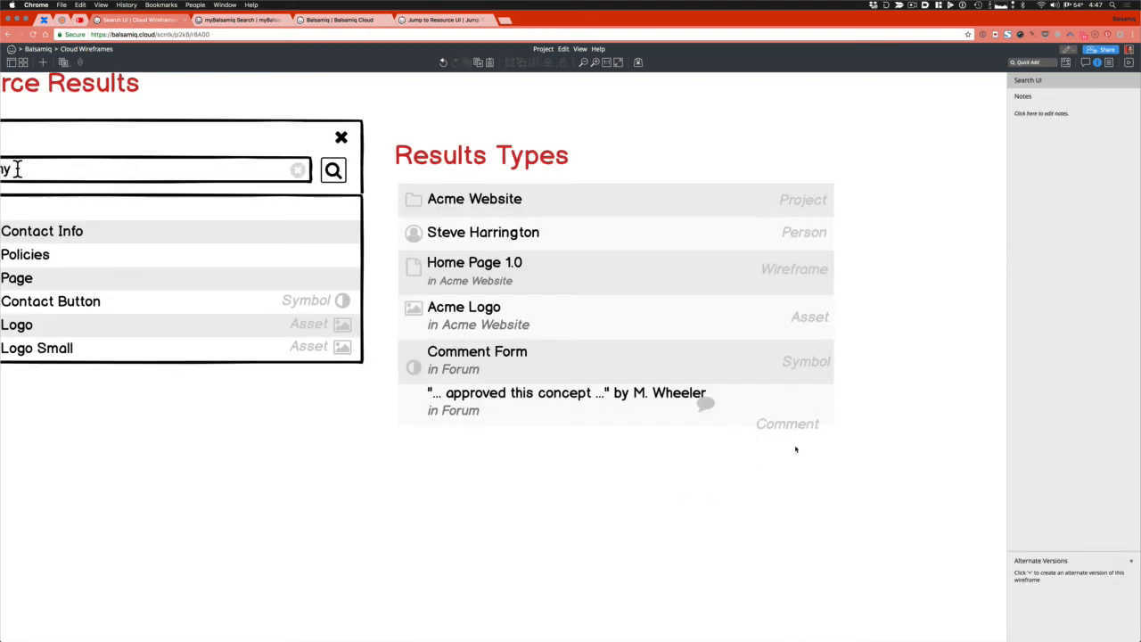
{"action": "left_click_drag", "start_coordinate": [793, 423], "coordinate": [799, 403]}
{"action": "left_click_drag", "start_coordinate": [709, 406], "coordinate": [415, 406]}
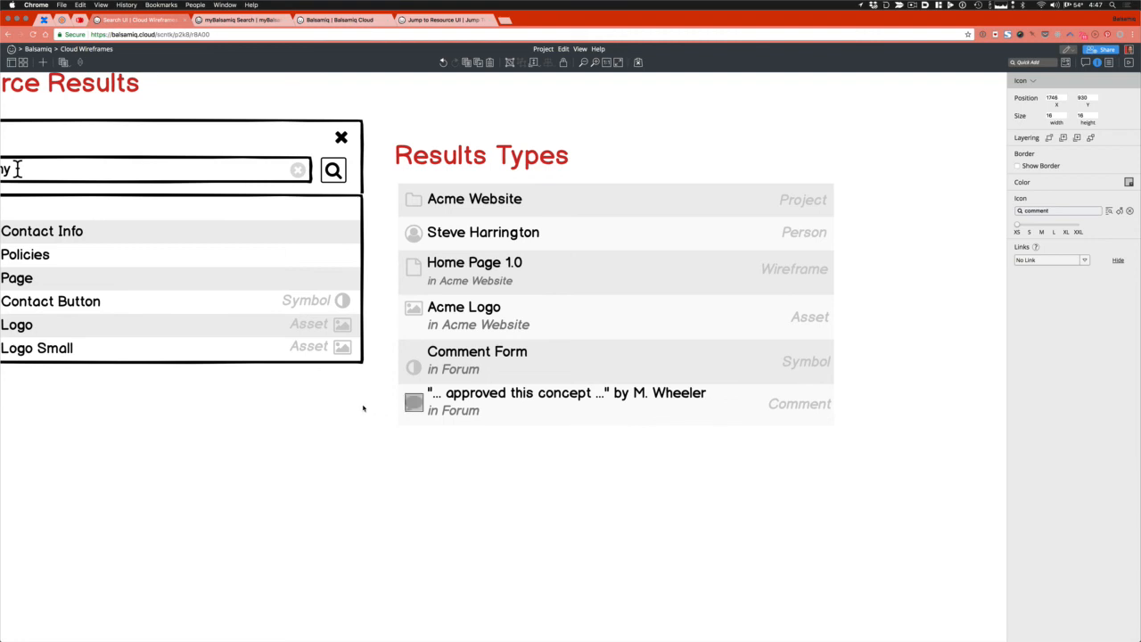
Delete the old results list under the "Company" search box, including its leftover Symbol and Asset labels and icons
{"action": "scroll", "coordinate": [281, 335], "scroll_direction": "left", "scroll_amount": 5}
{"action": "left_click", "coordinate": [279, 335]}
{"action": "key", "text": "Delete"}
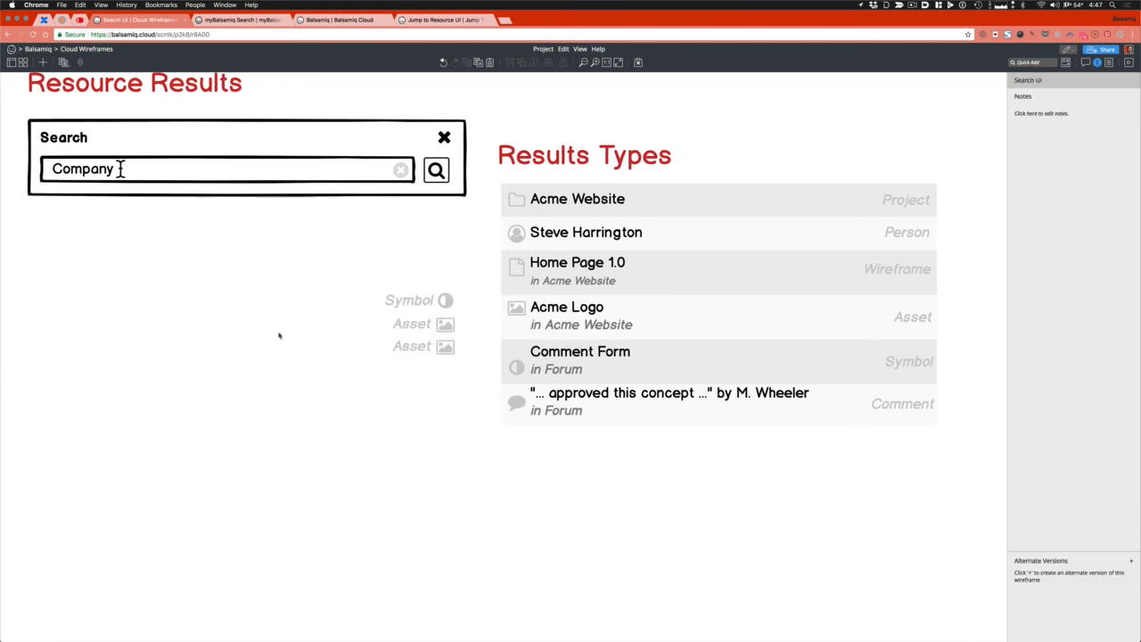
{"action": "left_click_drag", "start_coordinate": [319, 288], "coordinate": [470, 444]}
{"action": "key", "text": "Delete"}
Draw a rectangle about 385 × 217 over the Results Types list and send it behind the rows
{"action": "scroll", "coordinate": [425, 400], "scroll_direction": "right", "scroll_amount": 5}
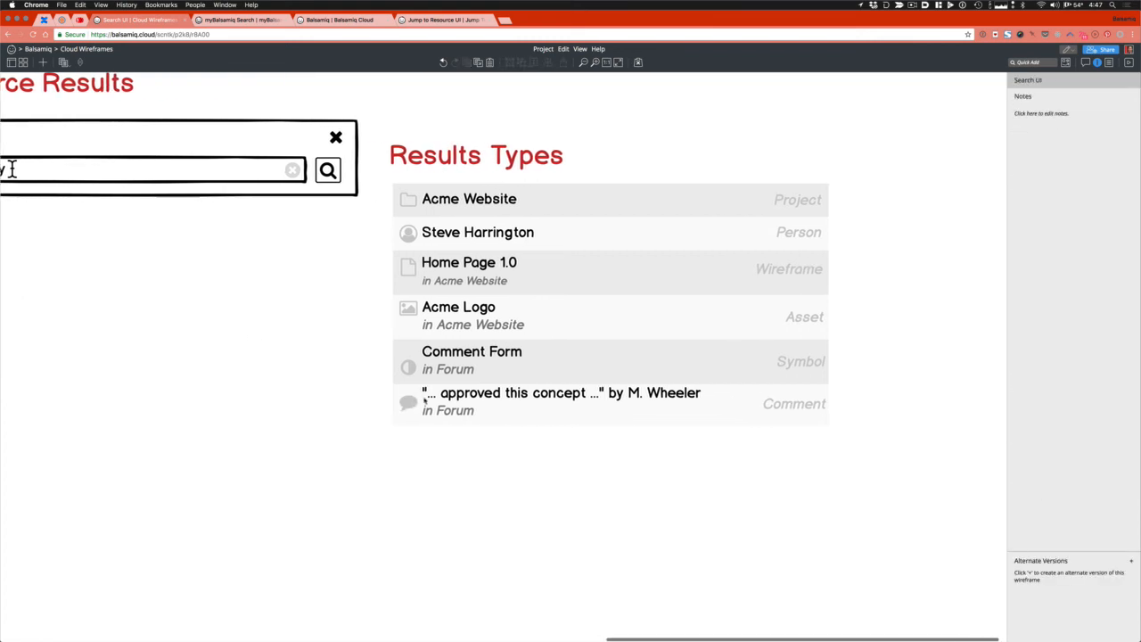
{"action": "scroll", "coordinate": [425, 401], "scroll_direction": "left", "scroll_amount": 5}
{"action": "scroll", "coordinate": [424, 401], "scroll_direction": "right", "scroll_amount": 3}
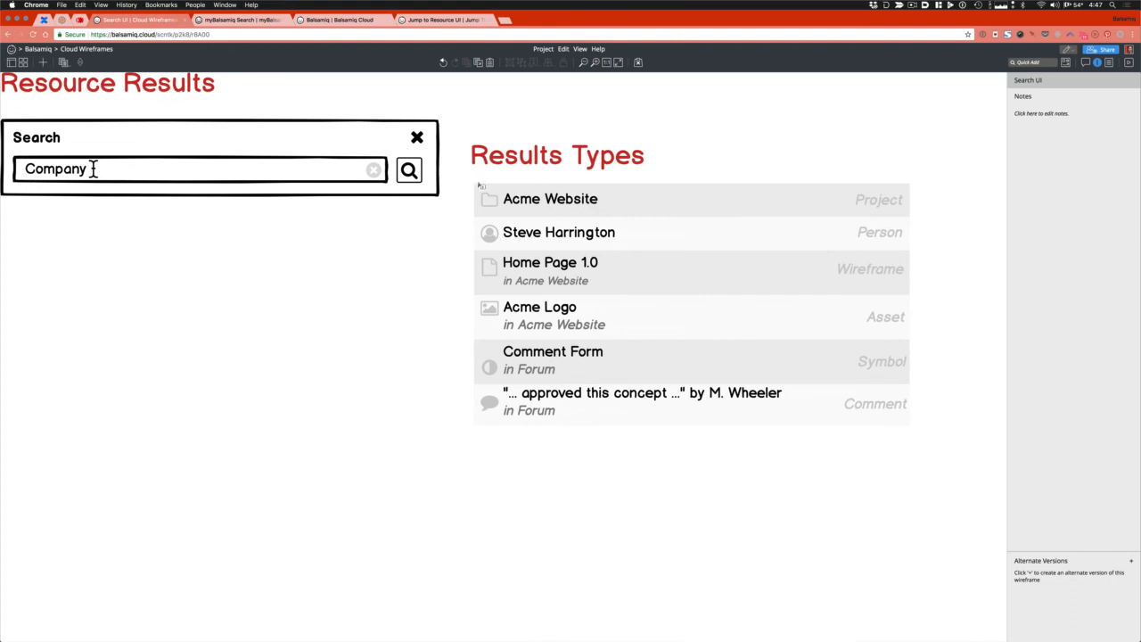
{"action": "left_click_drag", "start_coordinate": [473, 183], "coordinate": [918, 431]}
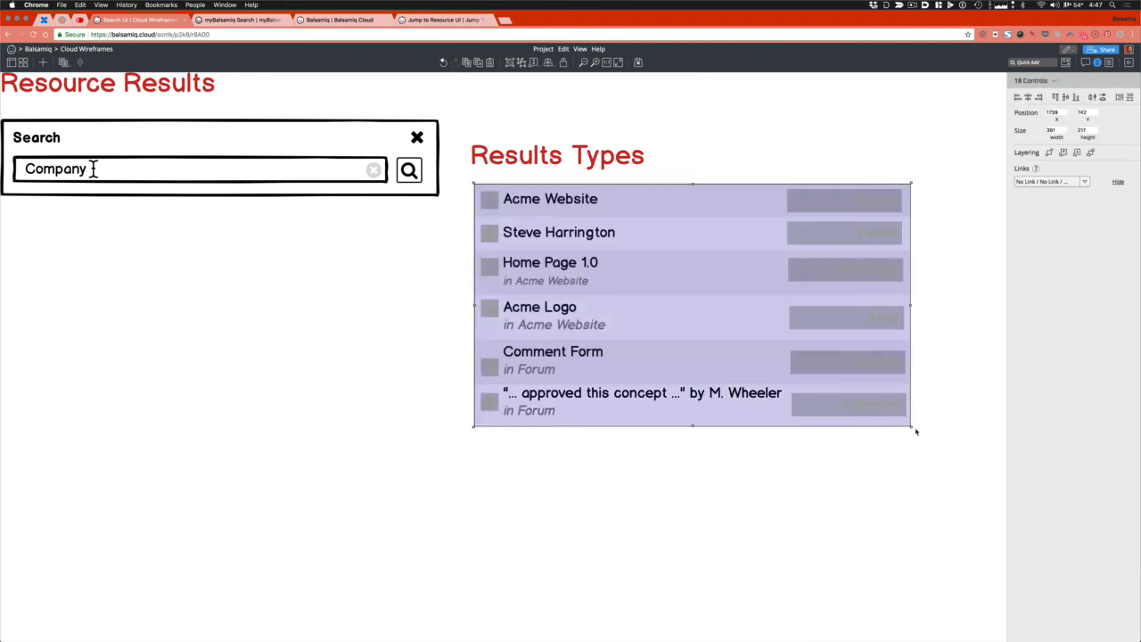
{"action": "left_click_drag", "start_coordinate": [914, 431], "coordinate": [478, 183]}
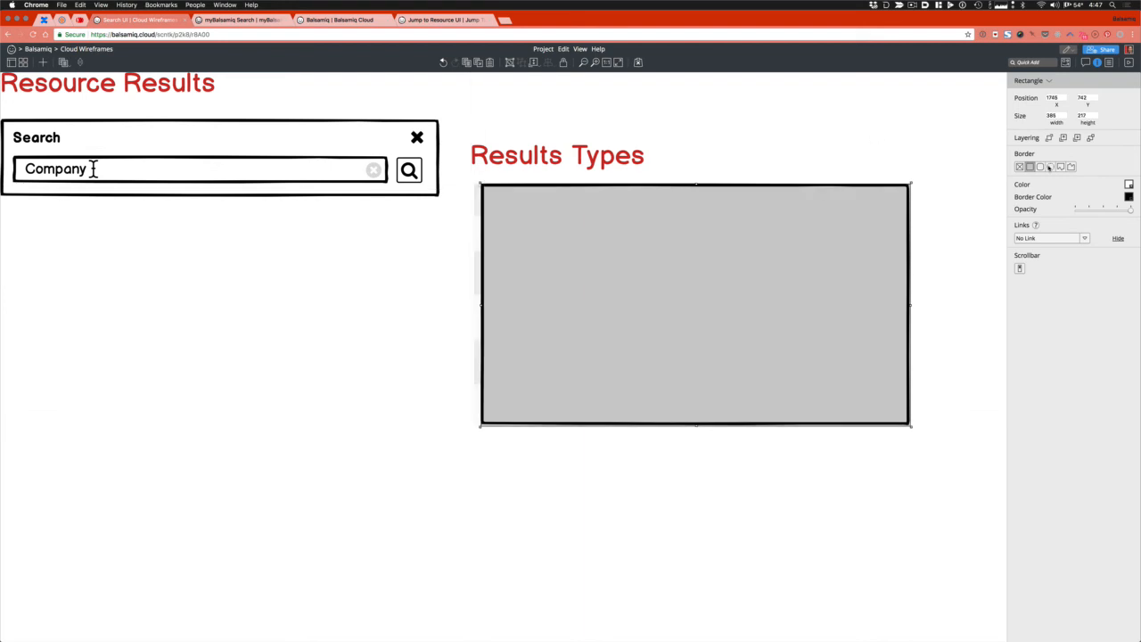
{"action": "key", "text": "super+shift+Down"}
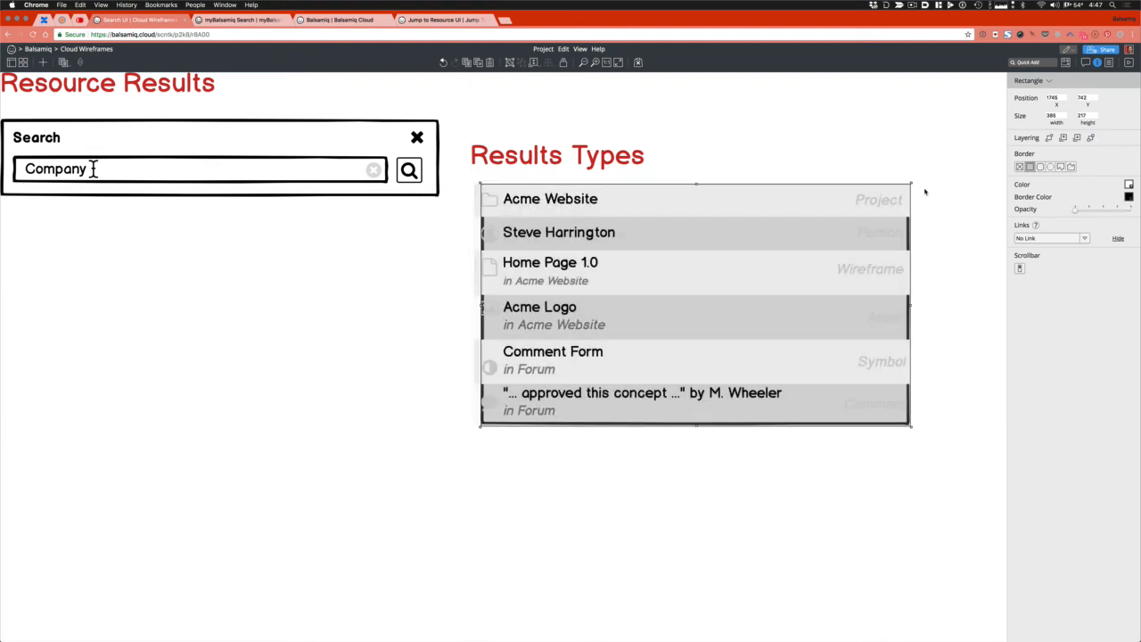
Extend the rectangle slightly upward and outward on both sides so it frames all the Results Types rows
{"action": "left_click_drag", "start_coordinate": [696, 184], "coordinate": [696, 180]}
{"action": "left_click_drag", "start_coordinate": [911, 304], "coordinate": [915, 304]}
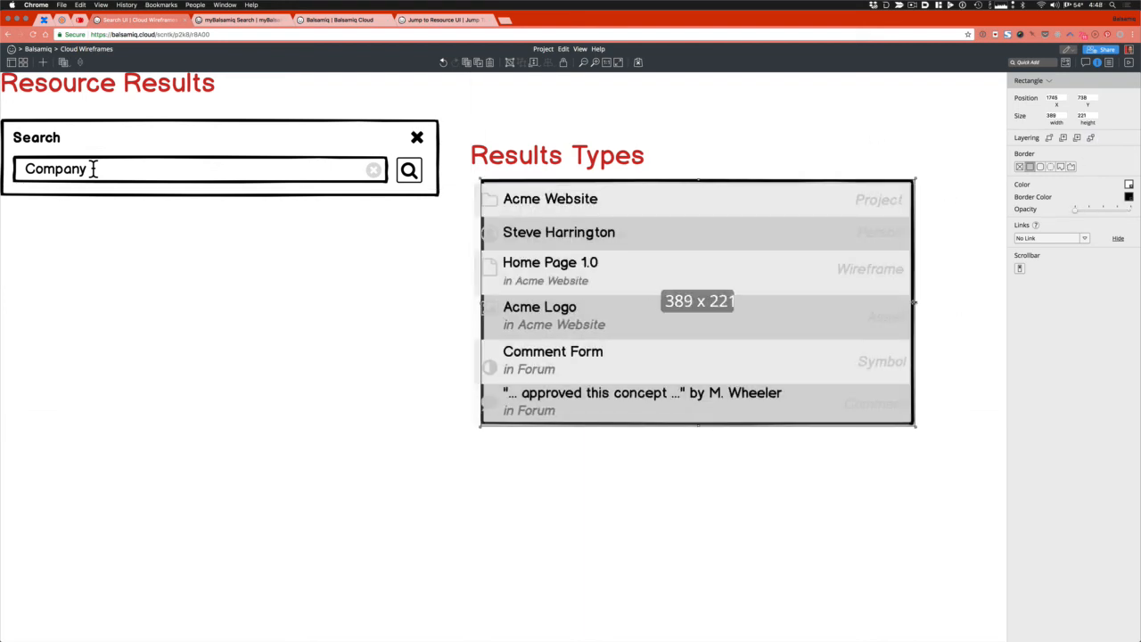
{"action": "left_click_drag", "start_coordinate": [480, 304], "coordinate": [469, 304]}
{"action": "left_click", "coordinate": [771, 488]}
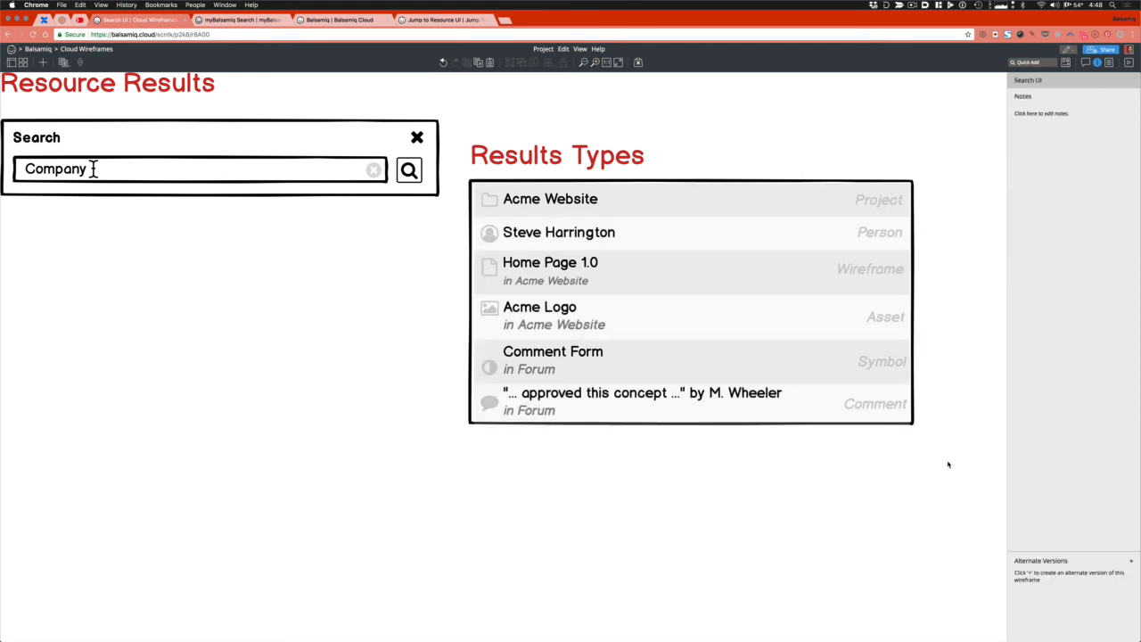
Move the "Results Types" title up to align with the "Resource Results" title
{"action": "scroll", "coordinate": [156, 181], "scroll_direction": "up", "scroll_amount": 2}
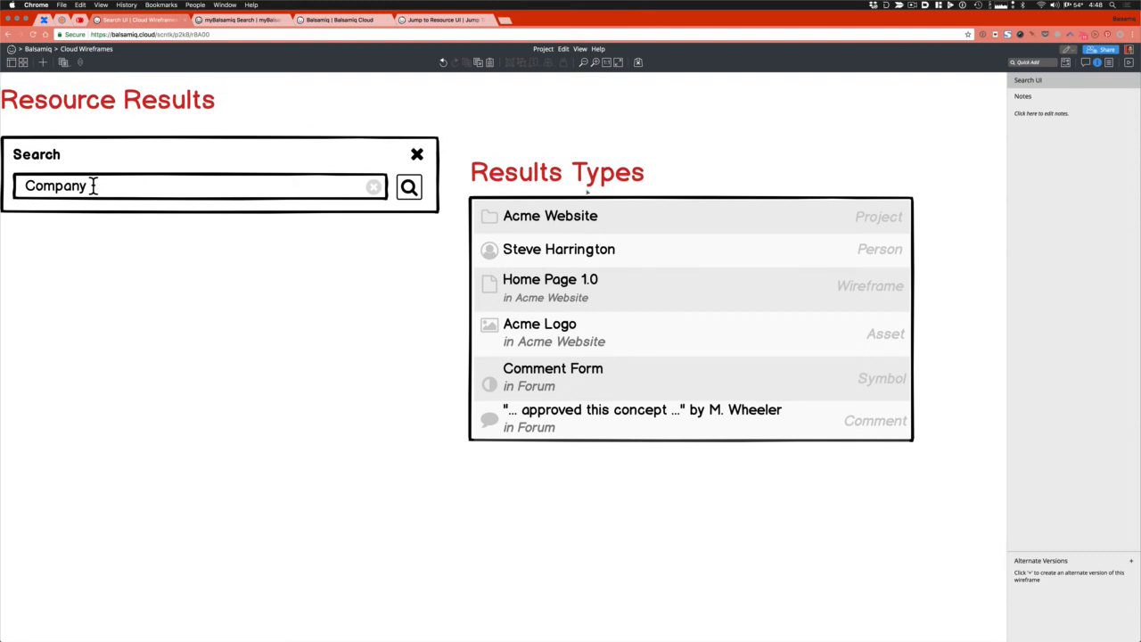
{"action": "scroll", "coordinate": [595, 254], "scroll_direction": "left", "scroll_amount": 3}
{"action": "scroll", "coordinate": [595, 254], "scroll_direction": "right", "scroll_amount": 5}
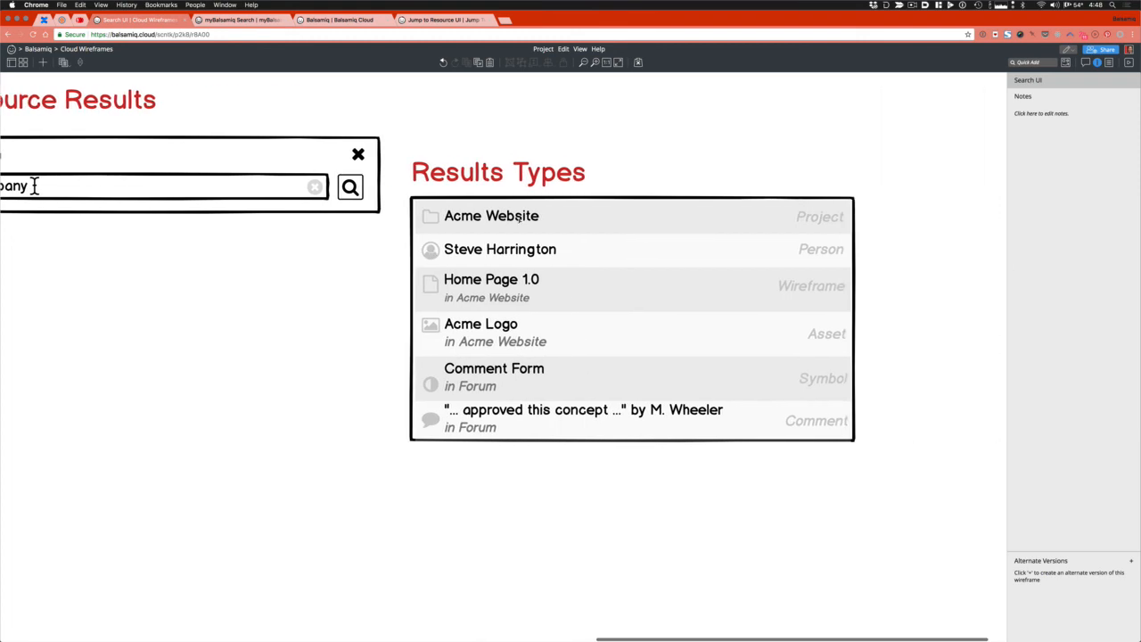
{"action": "left_click", "coordinate": [519, 217]}
{"action": "left_click", "coordinate": [421, 147]}
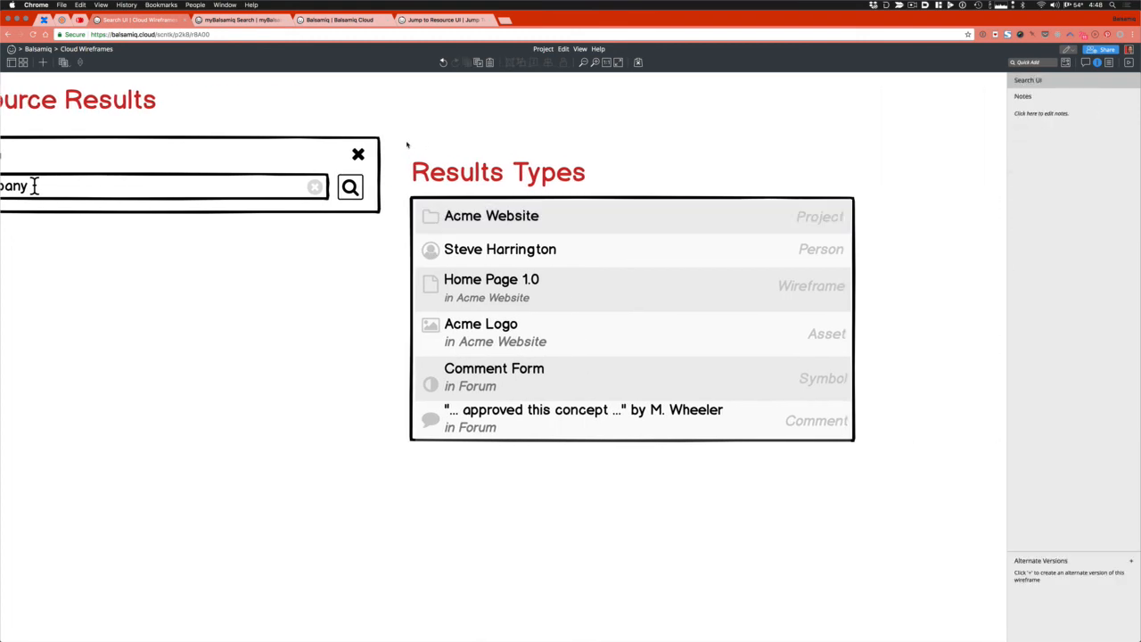
{"action": "left_click_drag", "start_coordinate": [474, 175], "coordinate": [474, 105]}
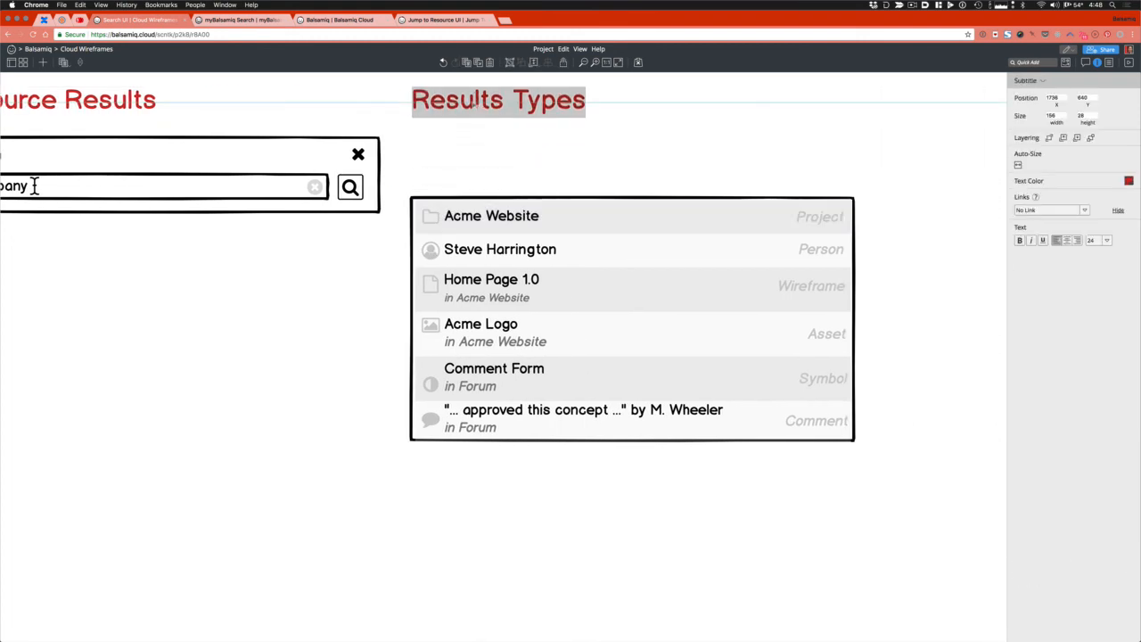
{"action": "left_click", "coordinate": [547, 174]}
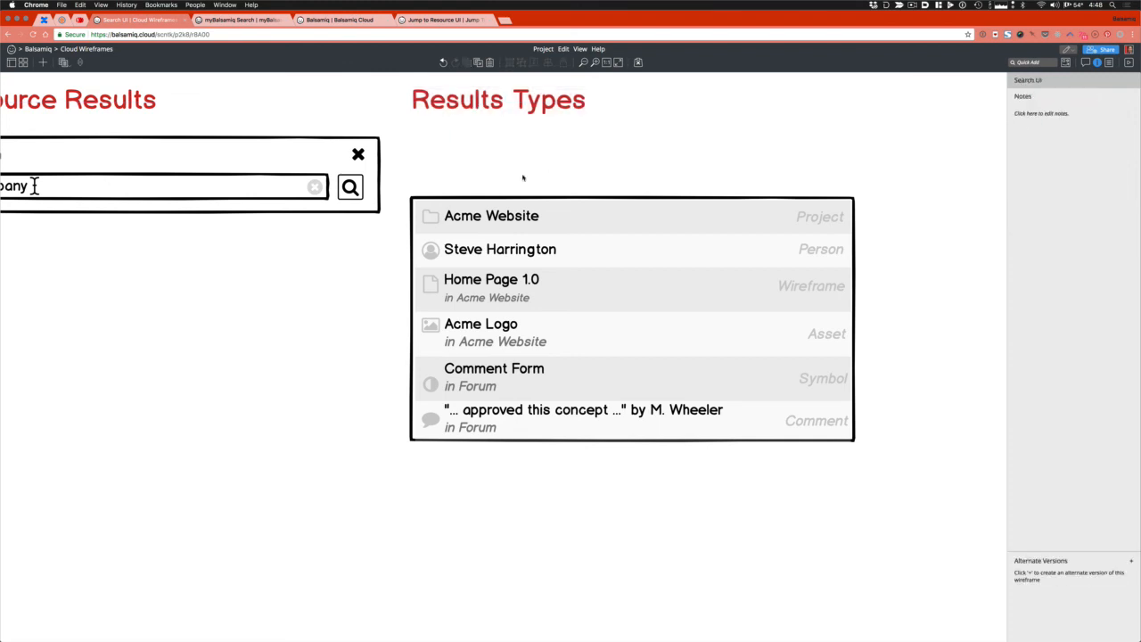
Add a label above the icon column of the Results Types list and give it a diagonal orientation
{"action": "type", "text": "/label"}
{"action": "key", "text": "Return"}
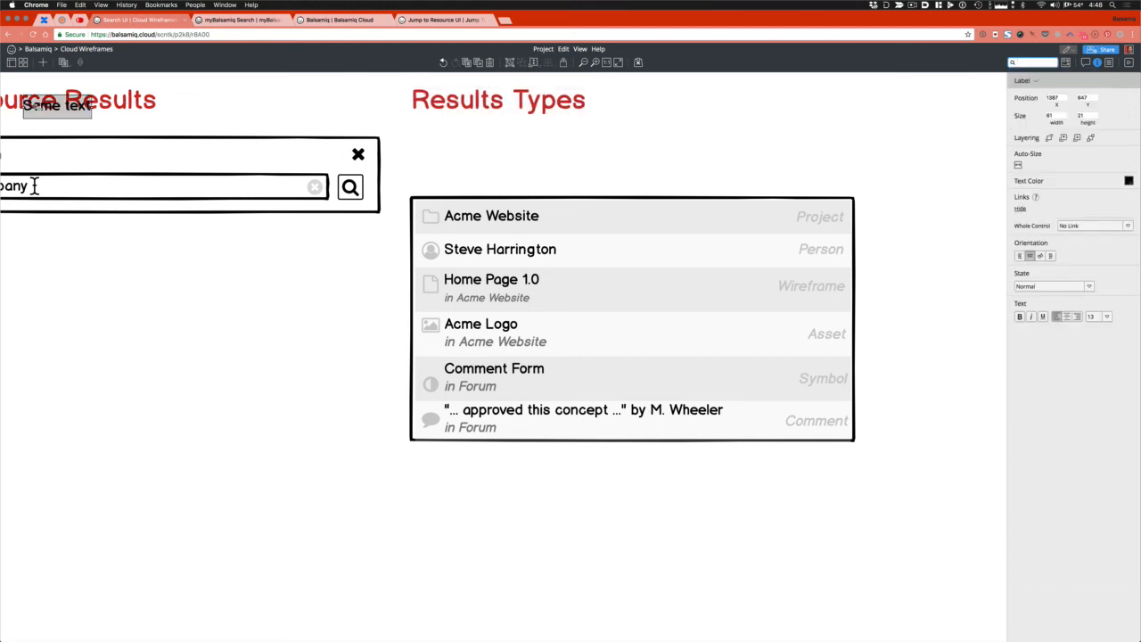
{"action": "left_click_drag", "start_coordinate": [41, 106], "coordinate": [446, 173]}
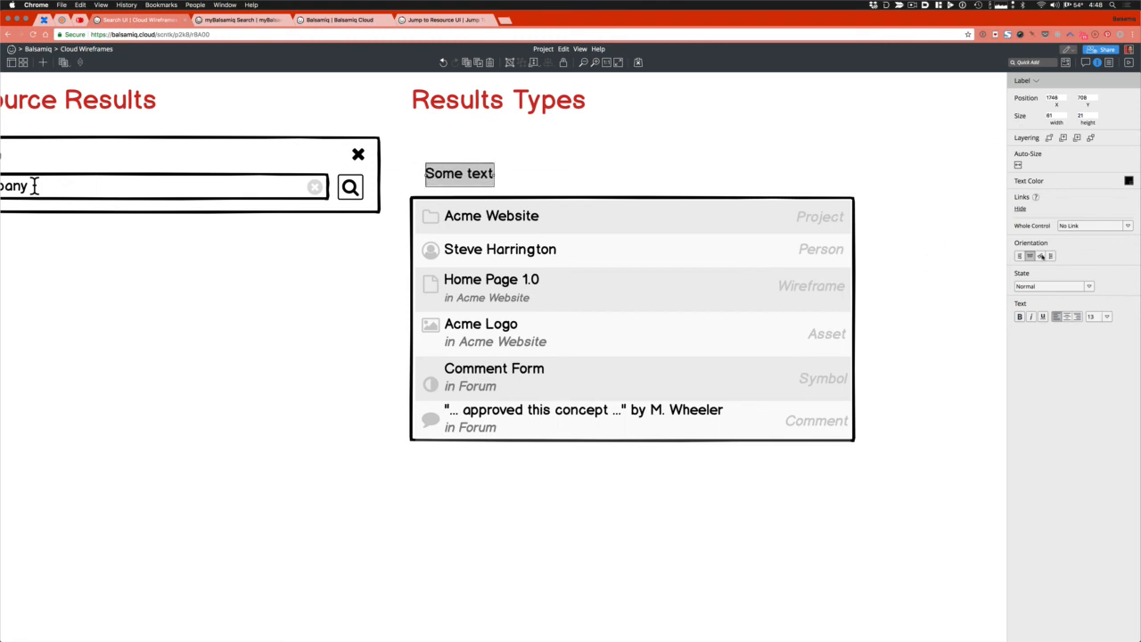
{"action": "left_click", "coordinate": [1050, 257]}
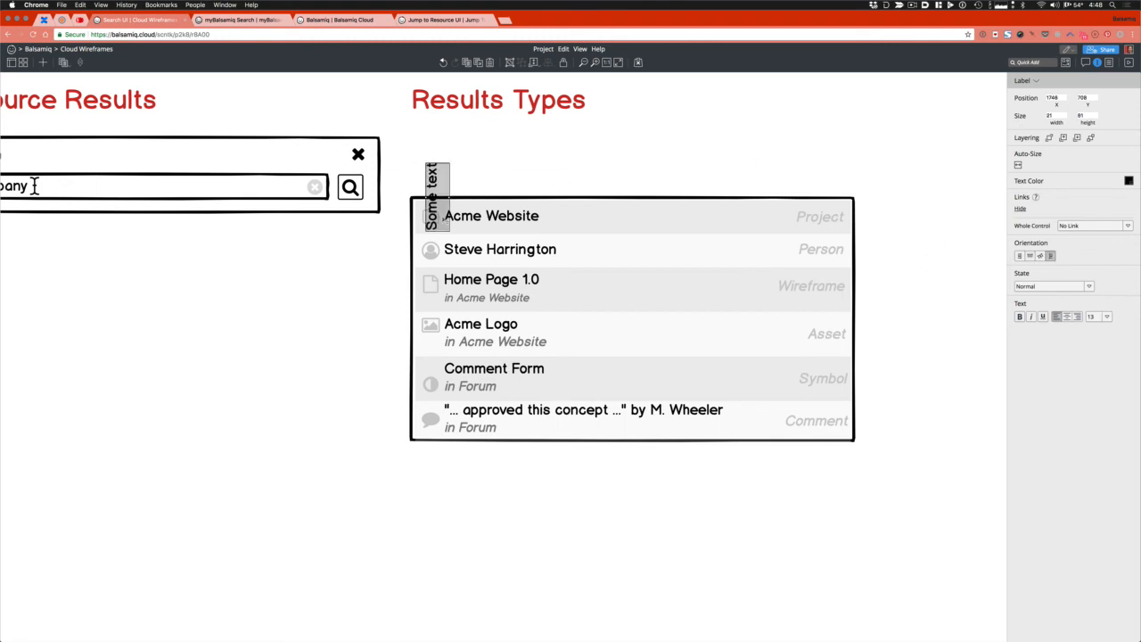
{"action": "left_click_drag", "start_coordinate": [437, 213], "coordinate": [439, 177]}
{"action": "left_click", "coordinate": [1040, 256]}
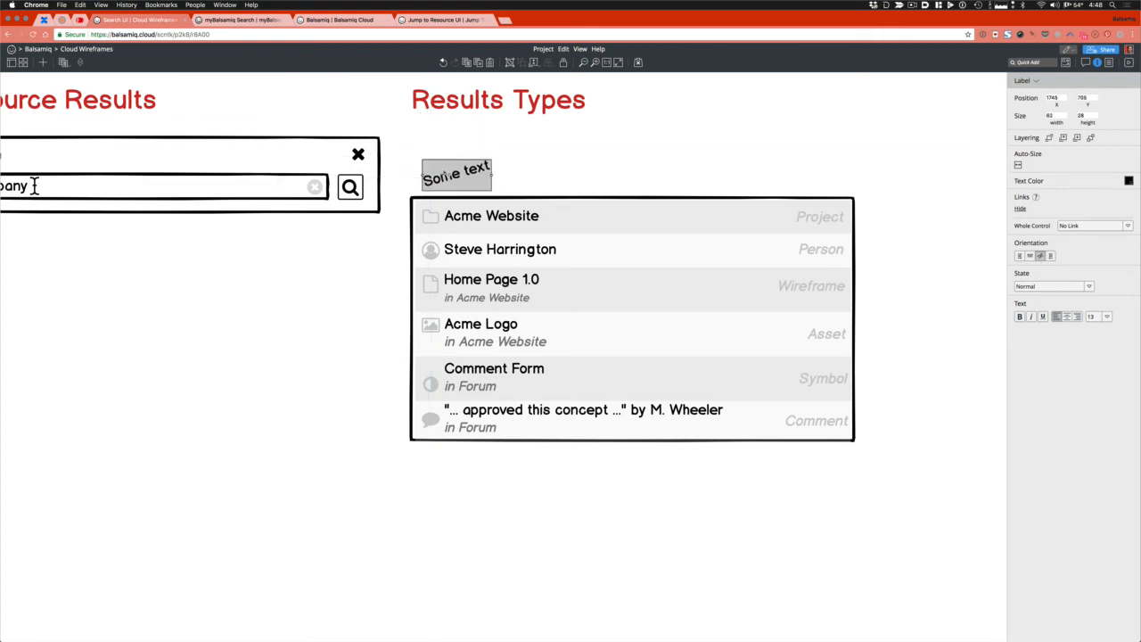
Set the diagonal label's text to "Icon for Type" and move it up just above the icon column of the Results Types list
{"action": "double_click", "coordinate": [444, 175]}
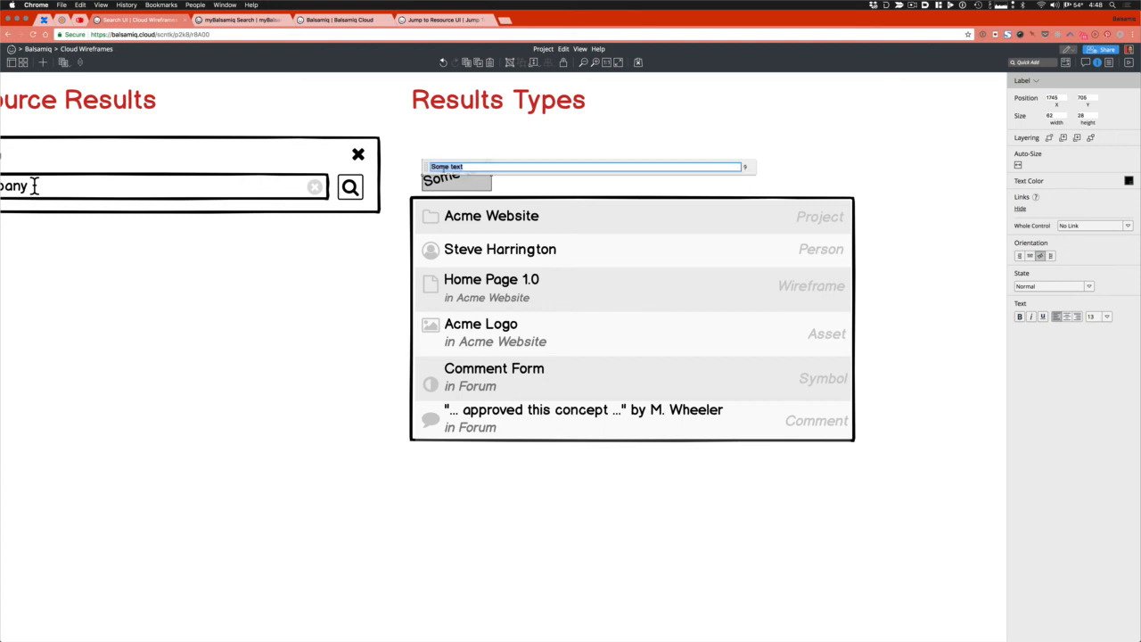
{"action": "type", "text": "Icon"}
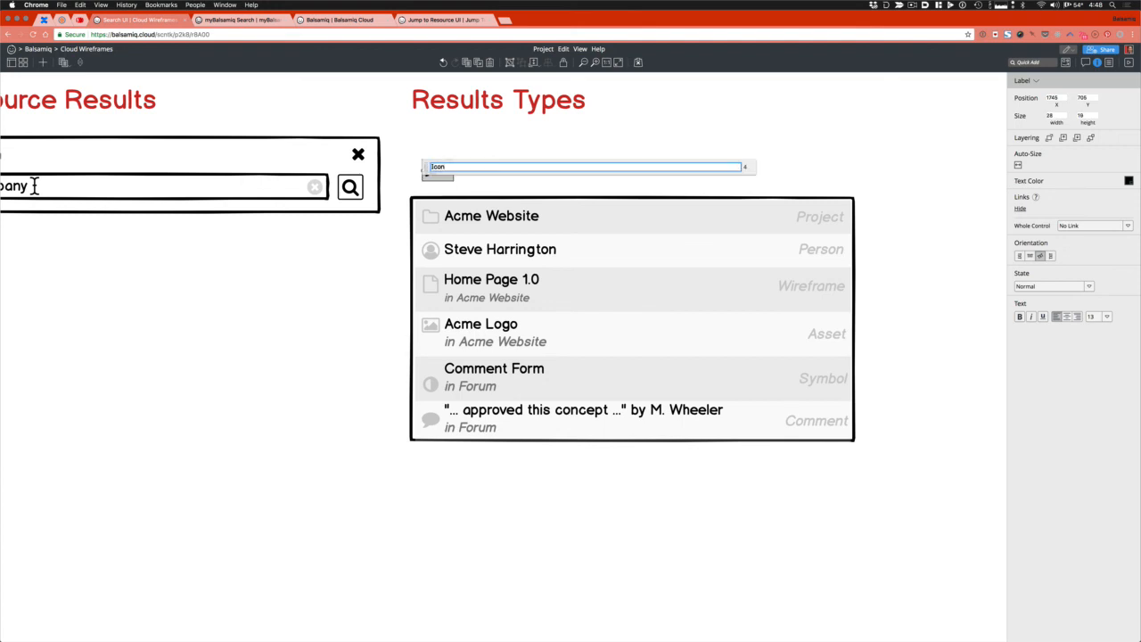
{"action": "type", "text": " for Type"}
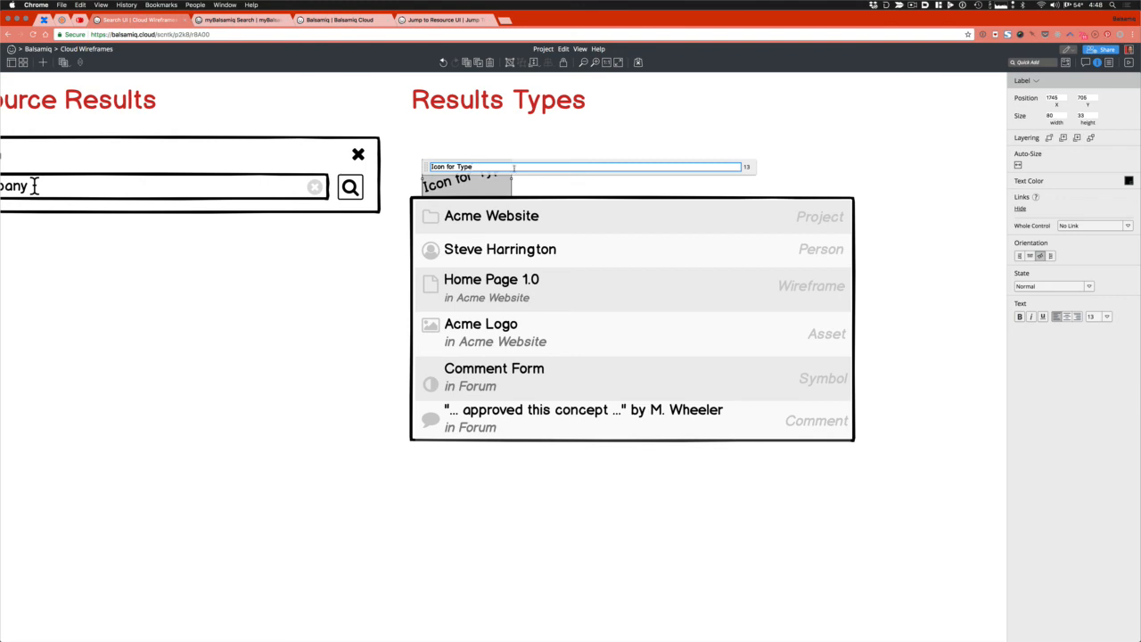
{"action": "left_click", "coordinate": [508, 140]}
{"action": "left_click_drag", "start_coordinate": [470, 187], "coordinate": [469, 174]}
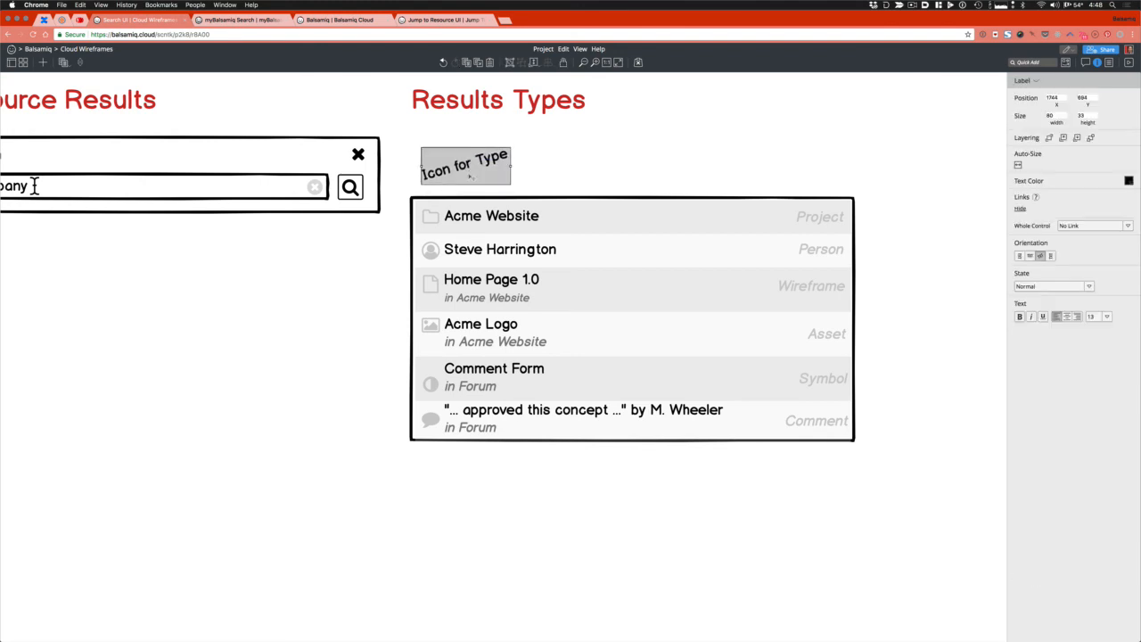
Duplicate the "Icon for Type" label, place the copy beside it above the result names, and set its text to "Result"
{"action": "key", "text": "super+d"}
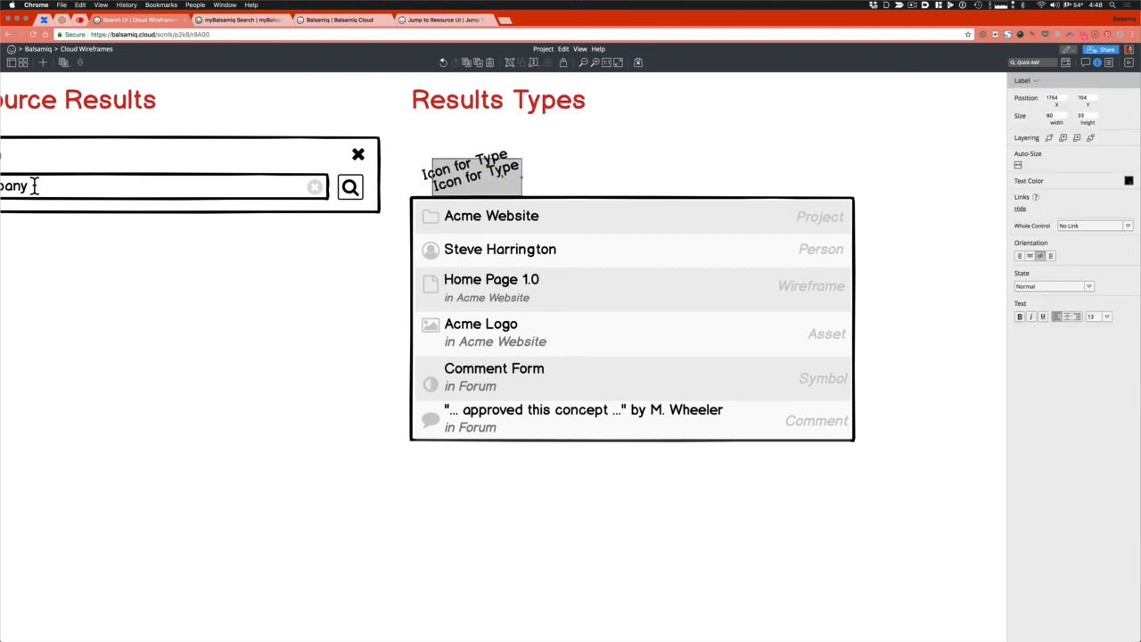
{"action": "left_click_drag", "start_coordinate": [504, 177], "coordinate": [580, 175]}
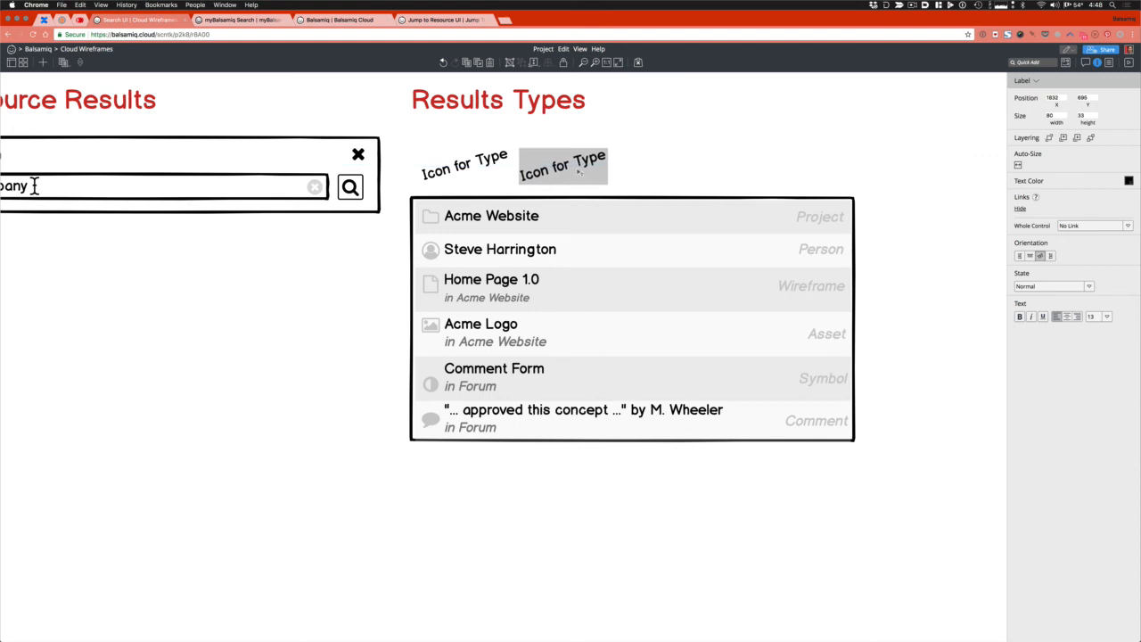
{"action": "double_click", "coordinate": [581, 175]}
{"action": "type", "text": "Result"}
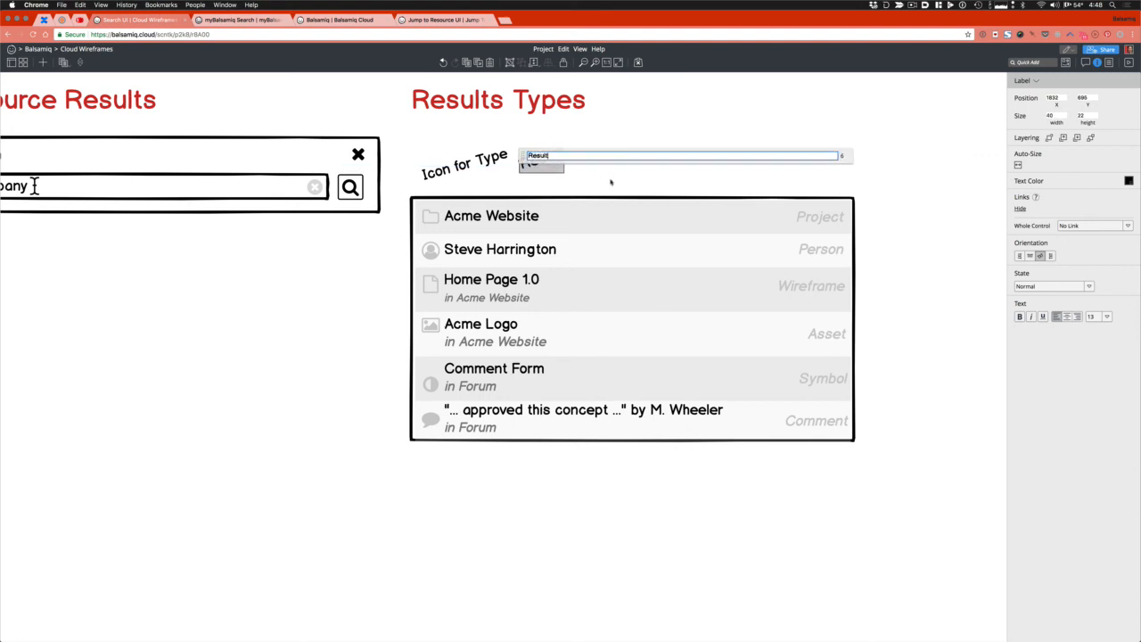
{"action": "left_click", "coordinate": [867, 281]}
Copy the "Result" label to above the type column of the Results Types list and set its text to "Type"
{"action": "left_click_drag", "start_coordinate": [544, 161], "coordinate": [850, 174], "text": "alt"}
{"action": "double_click", "coordinate": [850, 173]}
{"action": "type", "text": "T"}
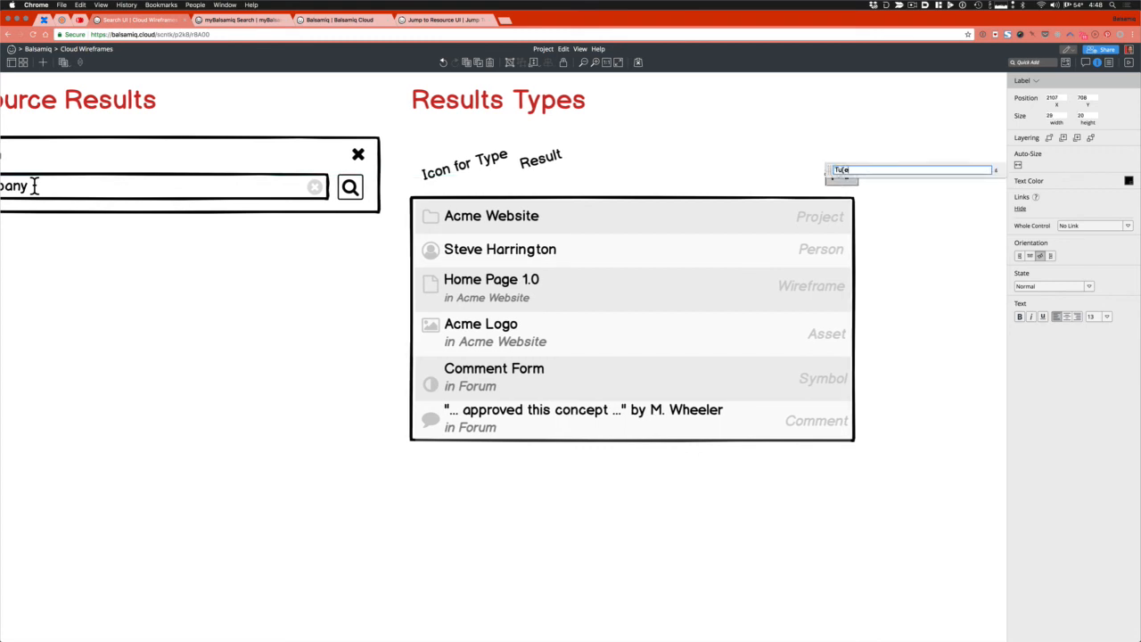
{"action": "type", "text": "ype"}
{"action": "key", "text": "Return"}
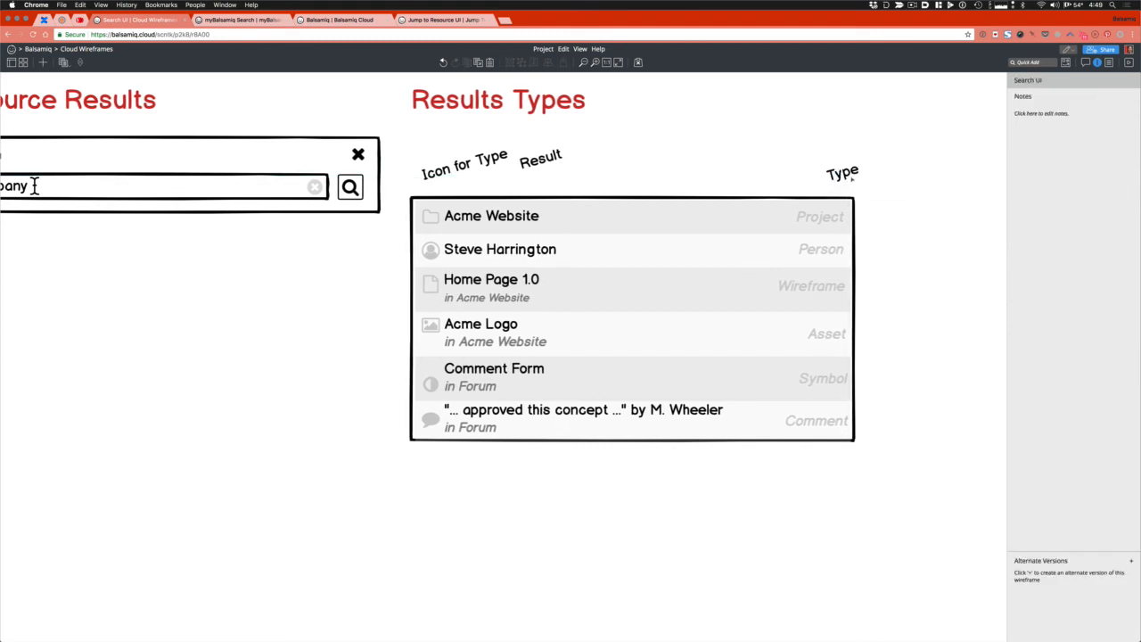
Align the bottoms of the "Icon for Type", "Result" and "Type" labels and color all three red
{"action": "left_click", "coordinate": [840, 177]}
{"action": "left_click", "coordinate": [465, 166], "text": "shift"}
{"action": "left_click", "coordinate": [540, 159], "text": "shift"}
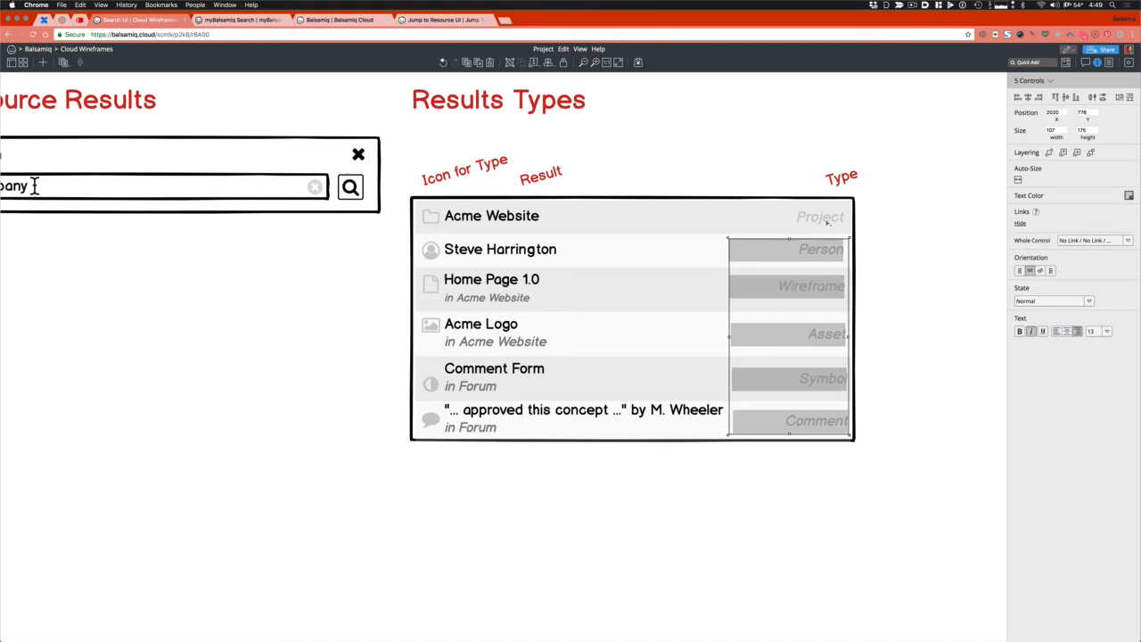
Set the text size of the six type labels, Project through Comment, in the Results Types list to 10
{"action": "left_click", "coordinate": [827, 217], "text": "shift"}
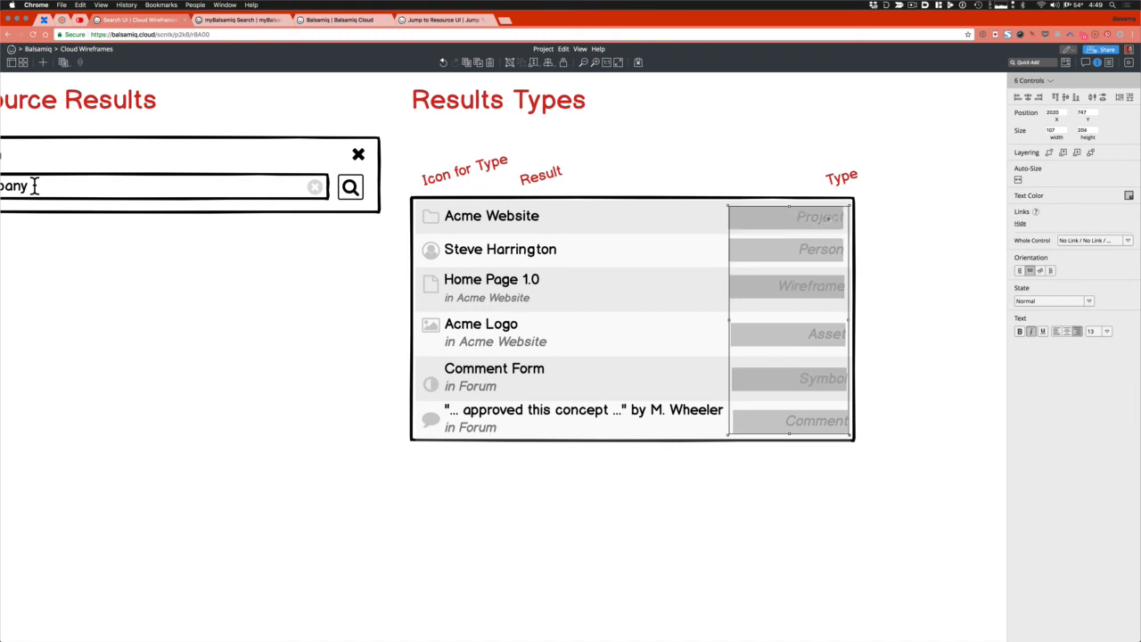
{"action": "left_click", "coordinate": [1106, 331]}
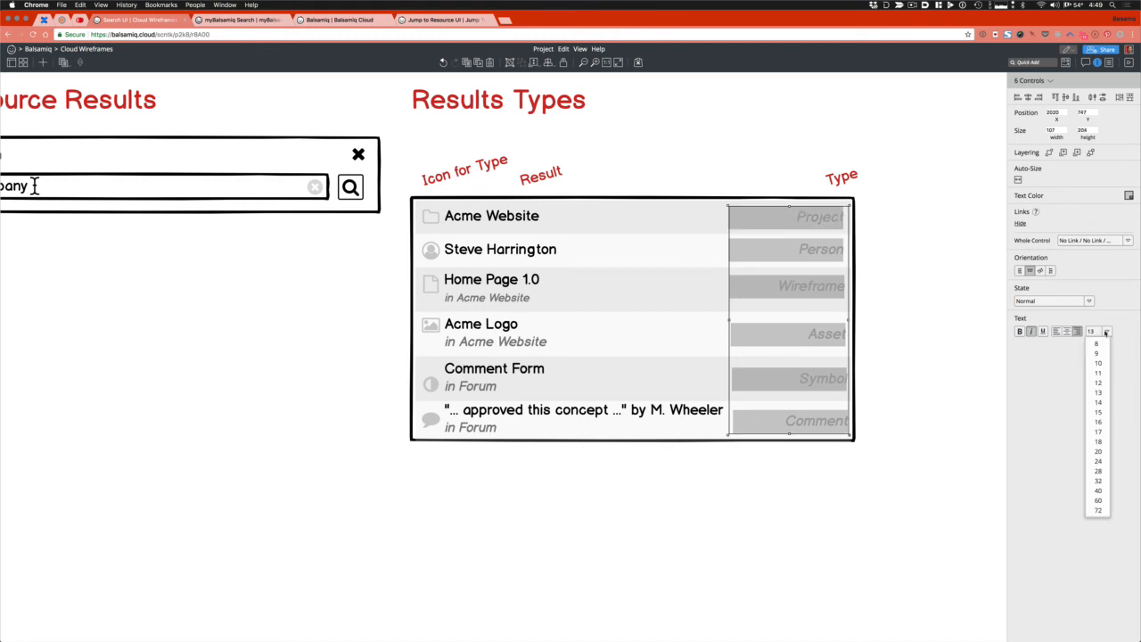
{"action": "left_click", "coordinate": [1101, 383]}
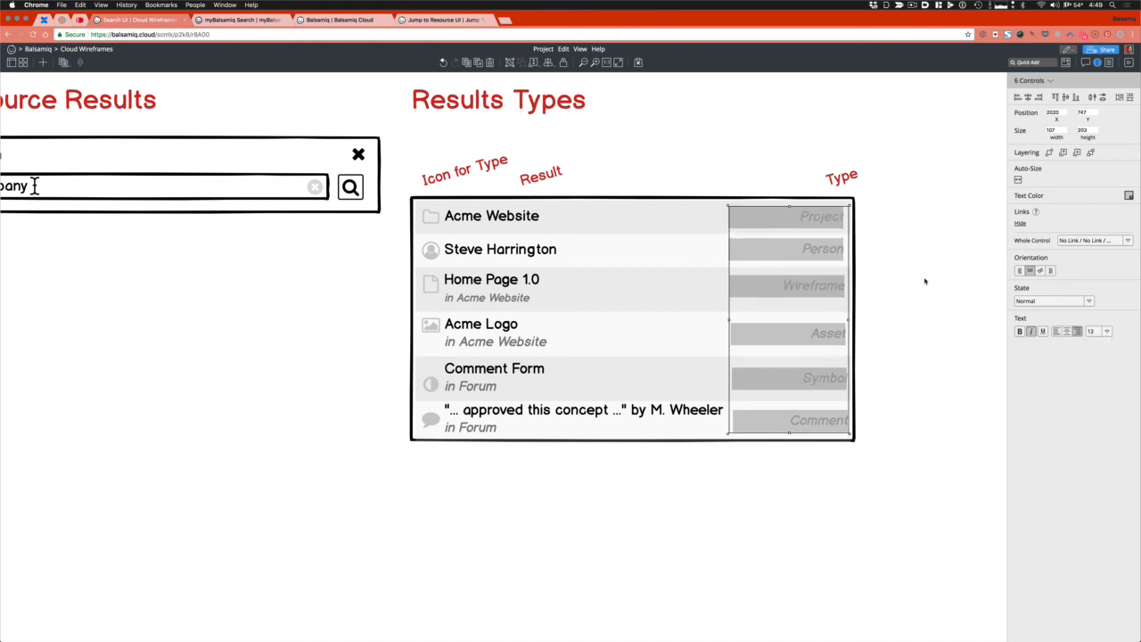
{"action": "left_click", "coordinate": [1106, 331]}
{"action": "left_click", "coordinate": [1098, 363]}
Shift the six type labels slightly right, closer to the edge of the Results Types frame
{"action": "left_click_drag", "start_coordinate": [836, 227], "coordinate": [840, 226]}
{"action": "left_click", "coordinate": [881, 233]}
{"action": "left_click_drag", "start_coordinate": [904, 496], "coordinate": [713, 202]}
{"action": "key", "text": "shift+Left"}
{"action": "key", "text": "shift+Right"}
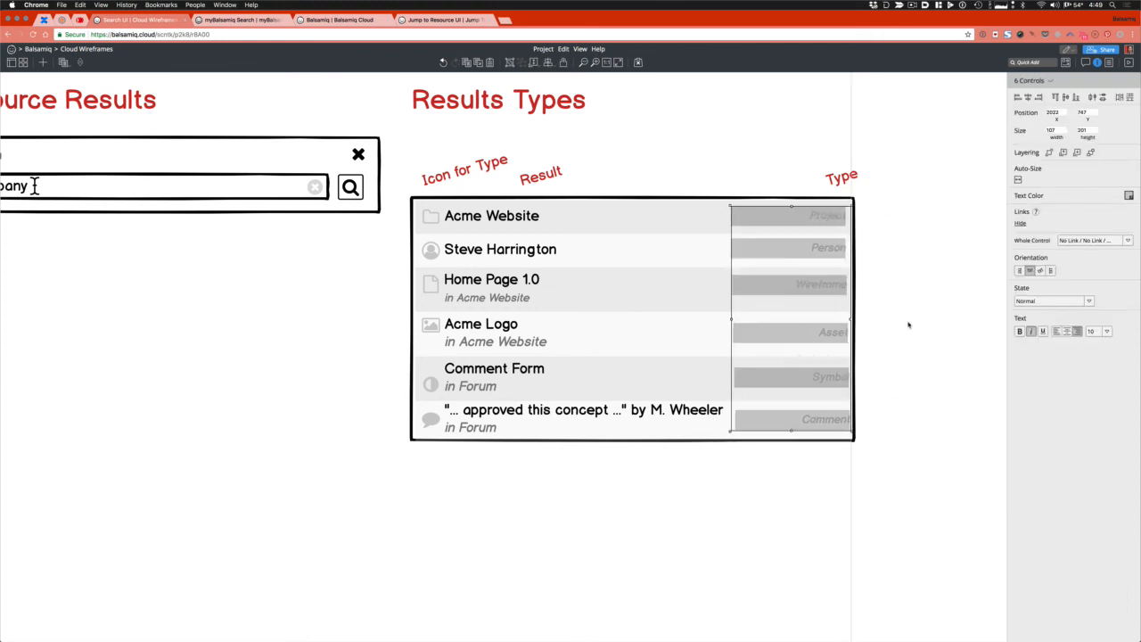
{"action": "left_click", "coordinate": [910, 325]}
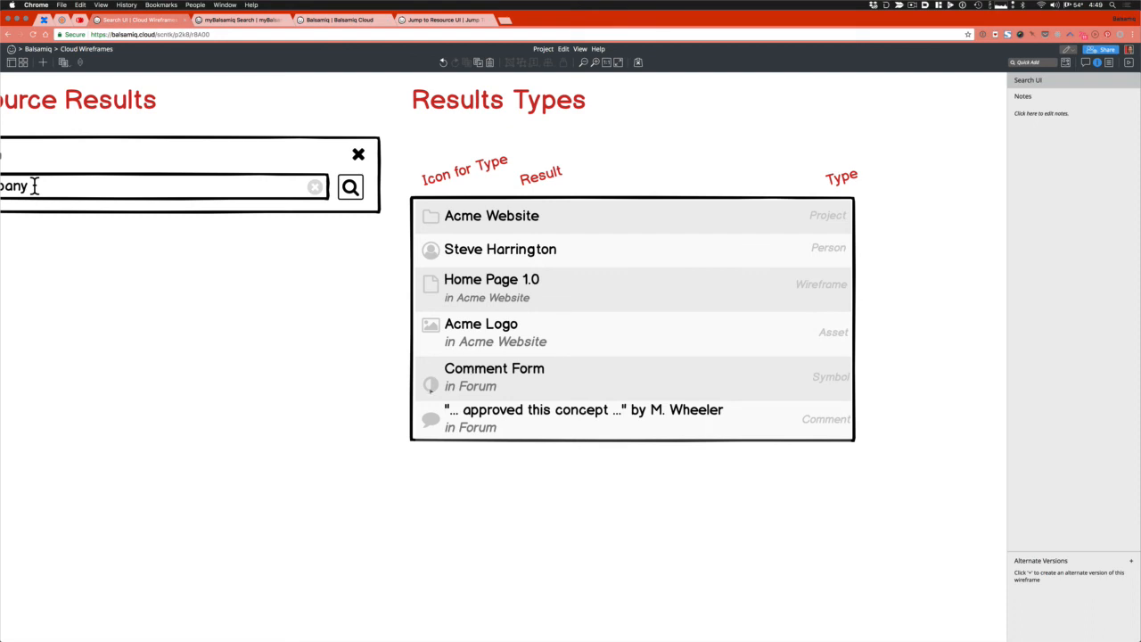
Move the Comment Form row's icon up slightly, and shift all six icons of the Results Types list slightly left
{"action": "left_click", "coordinate": [431, 383]}
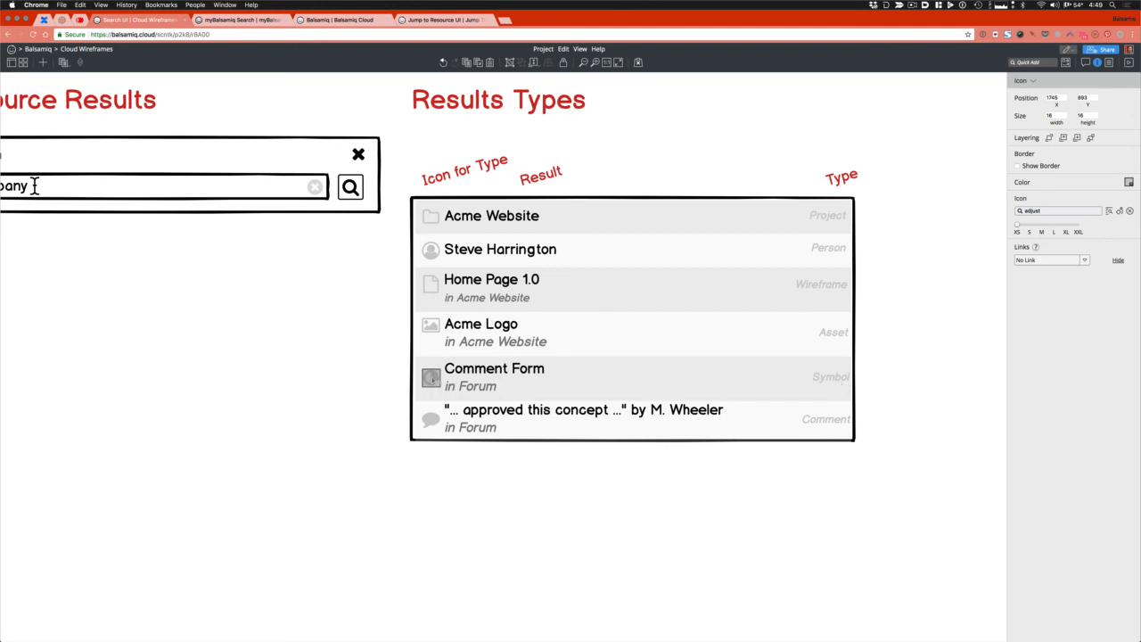
{"action": "left_click_drag", "start_coordinate": [407, 479], "coordinate": [463, 195]}
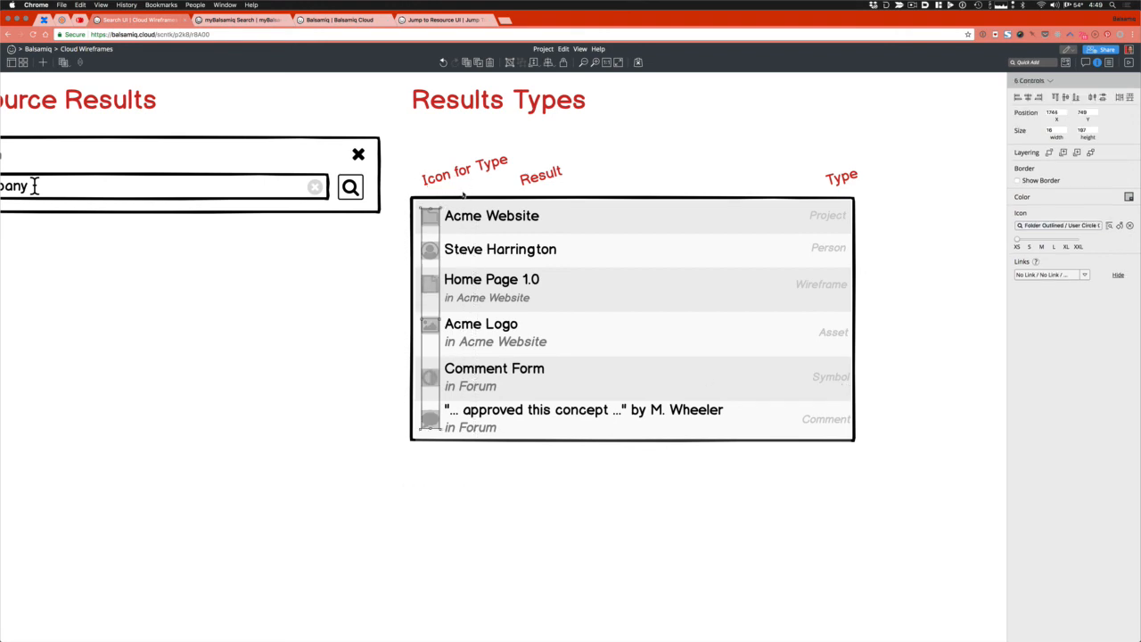
{"action": "left_click", "coordinate": [510, 533]}
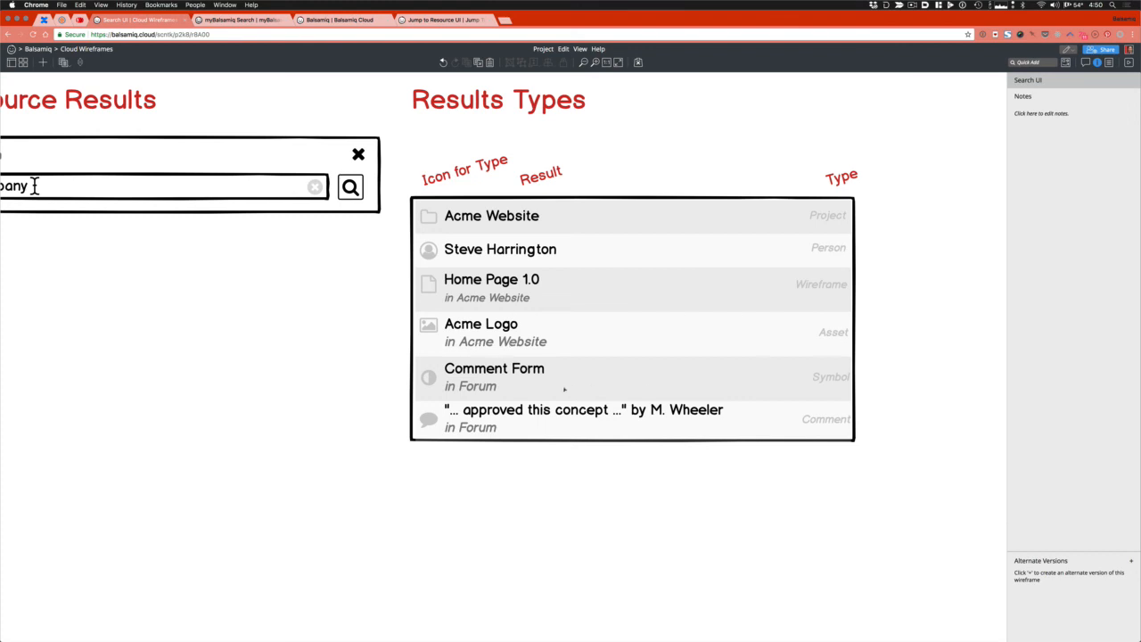
Reduce the location text under Acme Logo, Comment Form and the comment entry to match the size used under Home Page 1.0
{"action": "double_click", "coordinate": [488, 343]}
{"action": "double_click", "coordinate": [463, 331]}
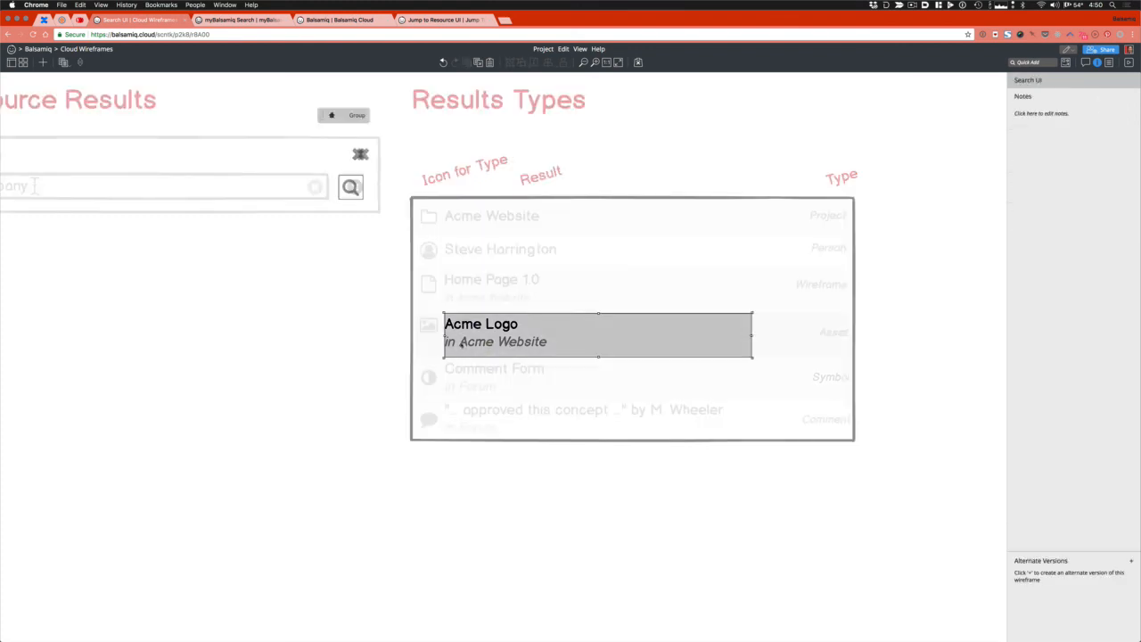
{"action": "left_click", "coordinate": [481, 341]}
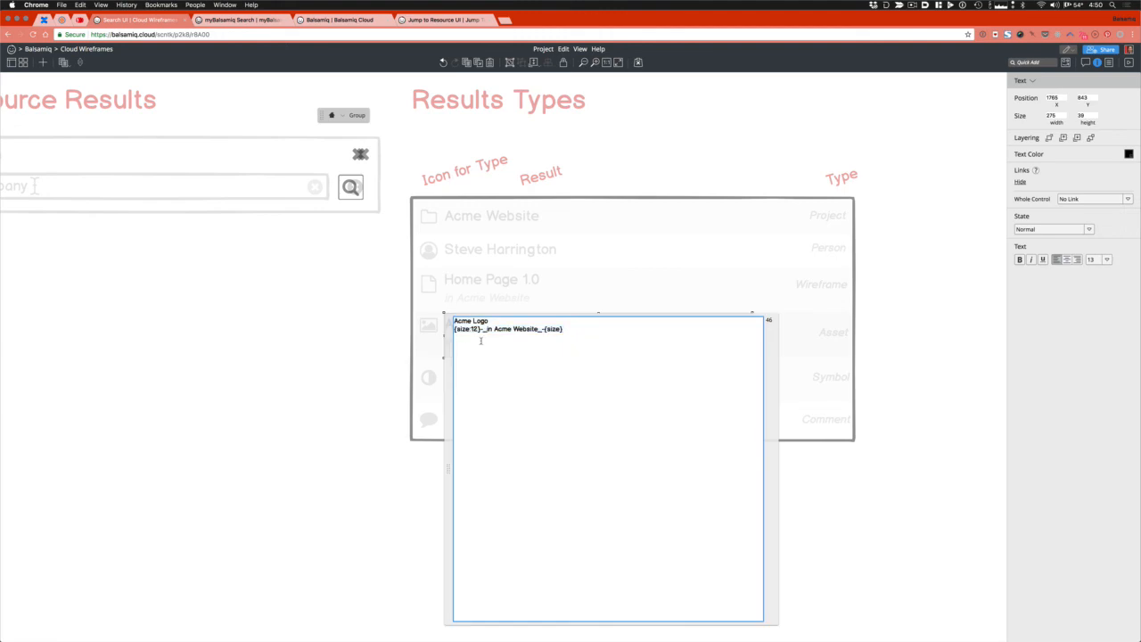
{"action": "key", "text": "Escape"}
{"action": "left_click", "coordinate": [473, 479]}
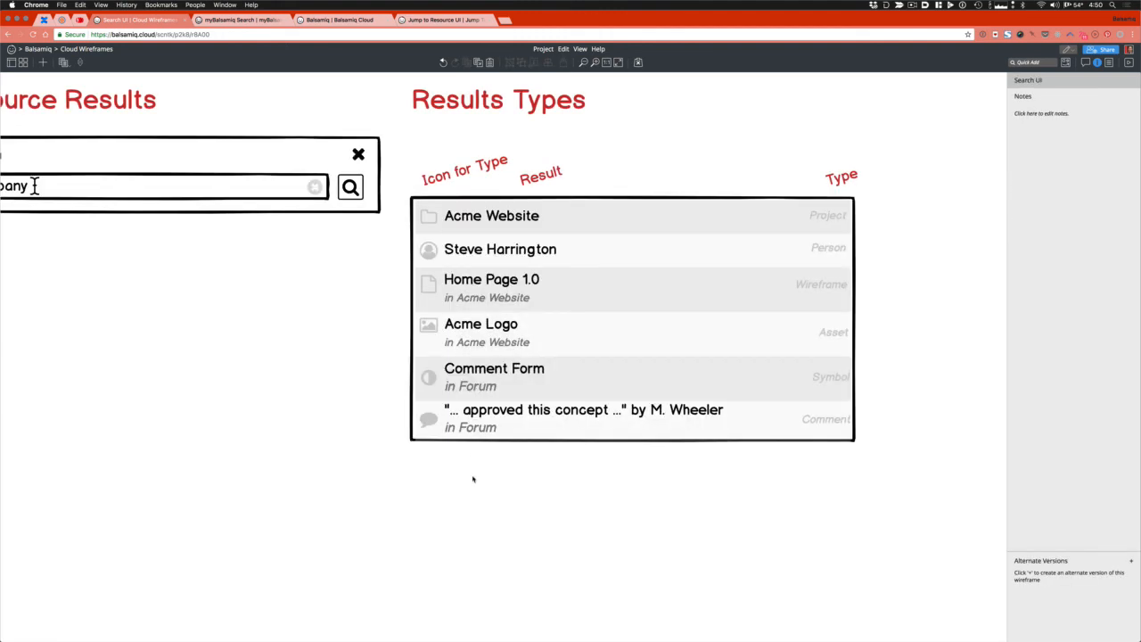
{"action": "double_click", "coordinate": [466, 385]}
{"action": "left_click", "coordinate": [466, 384]}
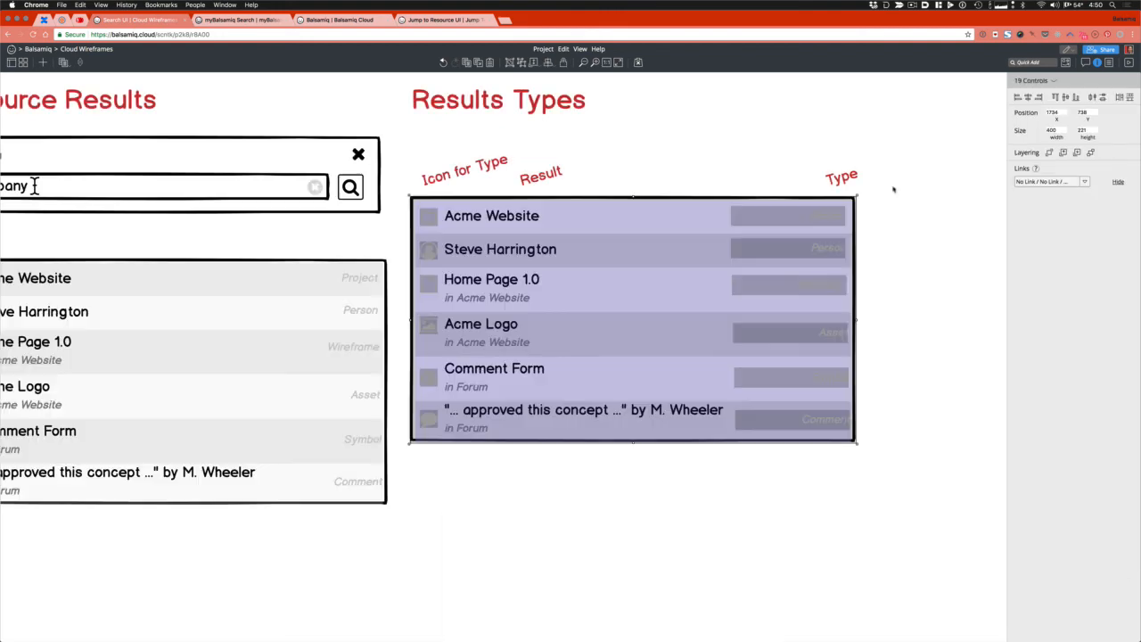
Place a grouped copy of the framed Results Types list directly beneath the Search box under "Resource Results"
{"action": "scroll", "coordinate": [448, 388], "scroll_direction": "left", "scroll_amount": 4}
{"action": "scroll", "coordinate": [449, 389], "scroll_direction": "up", "scroll_amount": 4}
{"action": "left_click_drag", "start_coordinate": [388, 547], "coordinate": [388, 499]}
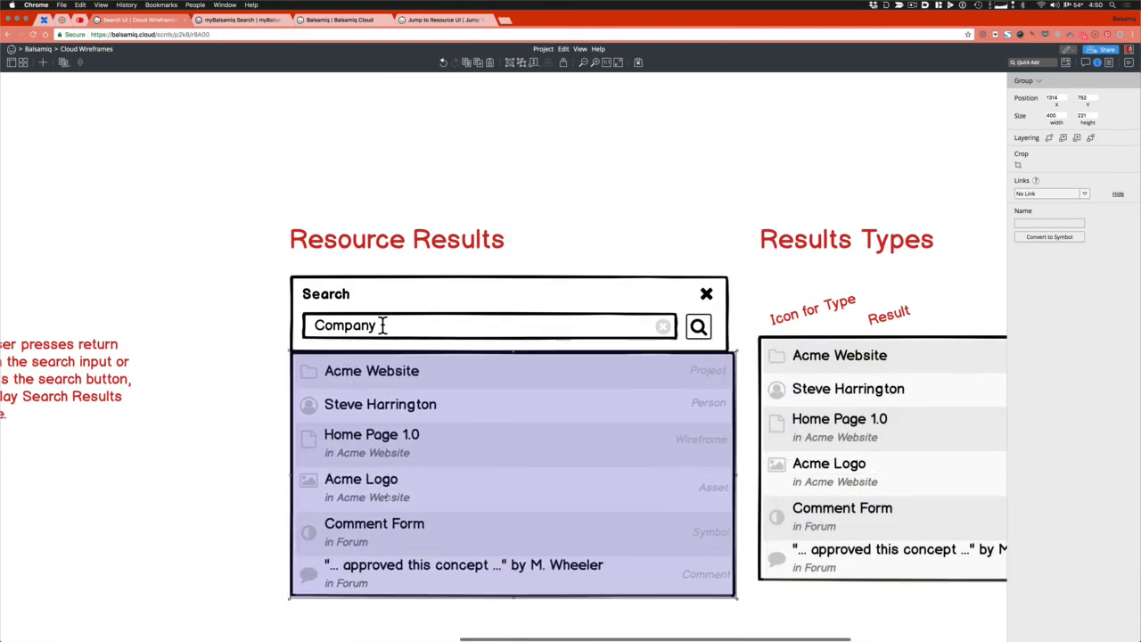
{"action": "left_click", "coordinate": [202, 461]}
Widen the Resource Results Search box so its edges line up with the results list below it
{"action": "key", "text": "super+minus"}
{"action": "scroll", "coordinate": [201, 460], "scroll_direction": "left", "scroll_amount": 1}
{"action": "double_click", "coordinate": [469, 201]}
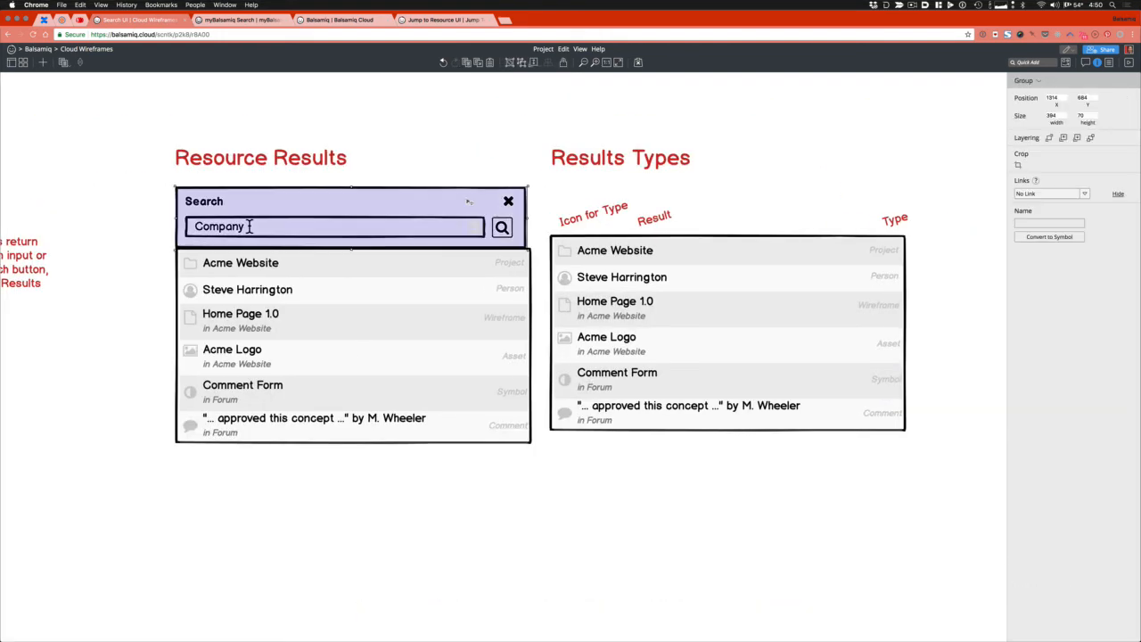
{"action": "left_click", "coordinate": [565, 469]}
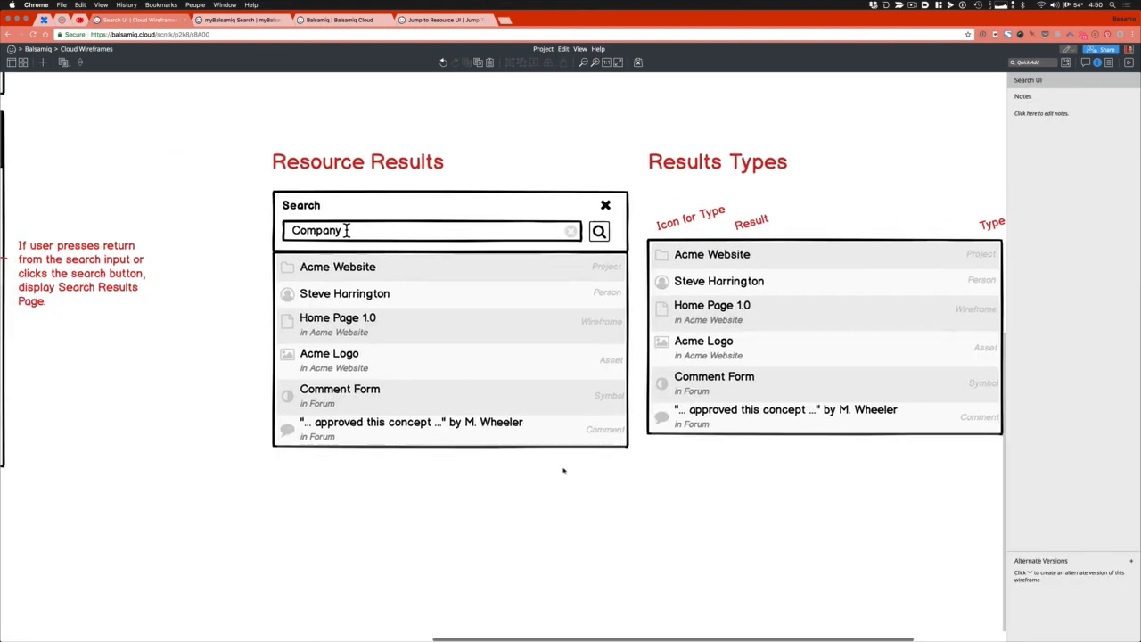
{"action": "scroll", "coordinate": [563, 471], "scroll_direction": "down", "scroll_amount": 2}
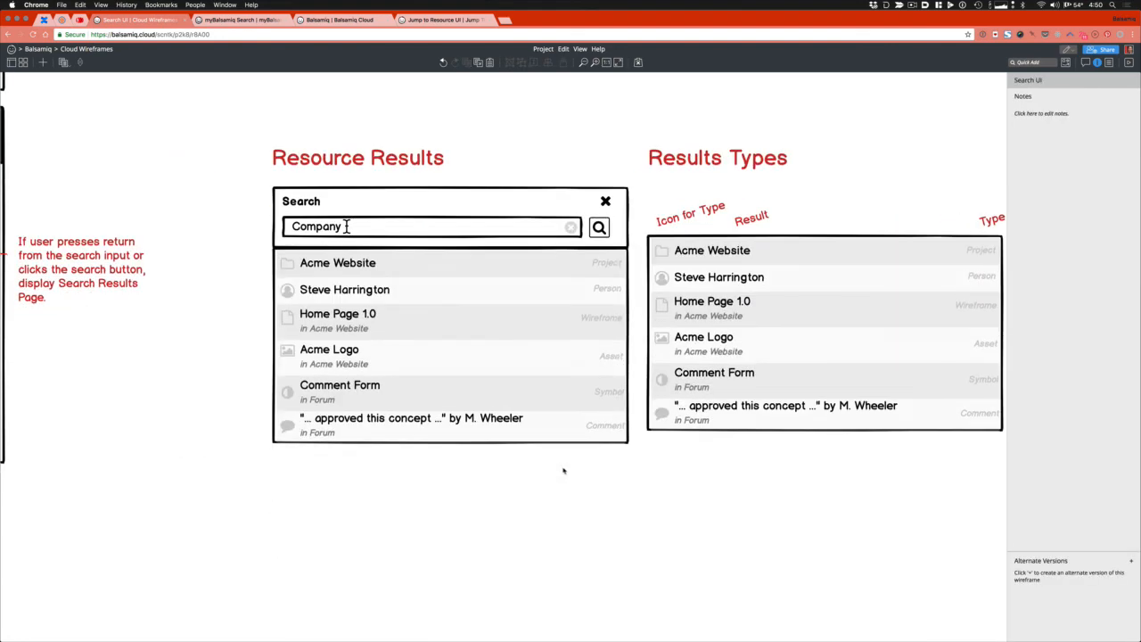
Move the old Company auto-complete list out of the second Projects screen's Search box to the empty area below the screen
{"action": "key", "text": "super+minus"}
{"action": "key", "text": "super+minus"}
{"action": "scroll", "coordinate": [564, 471], "scroll_direction": "left", "scroll_amount": 1}
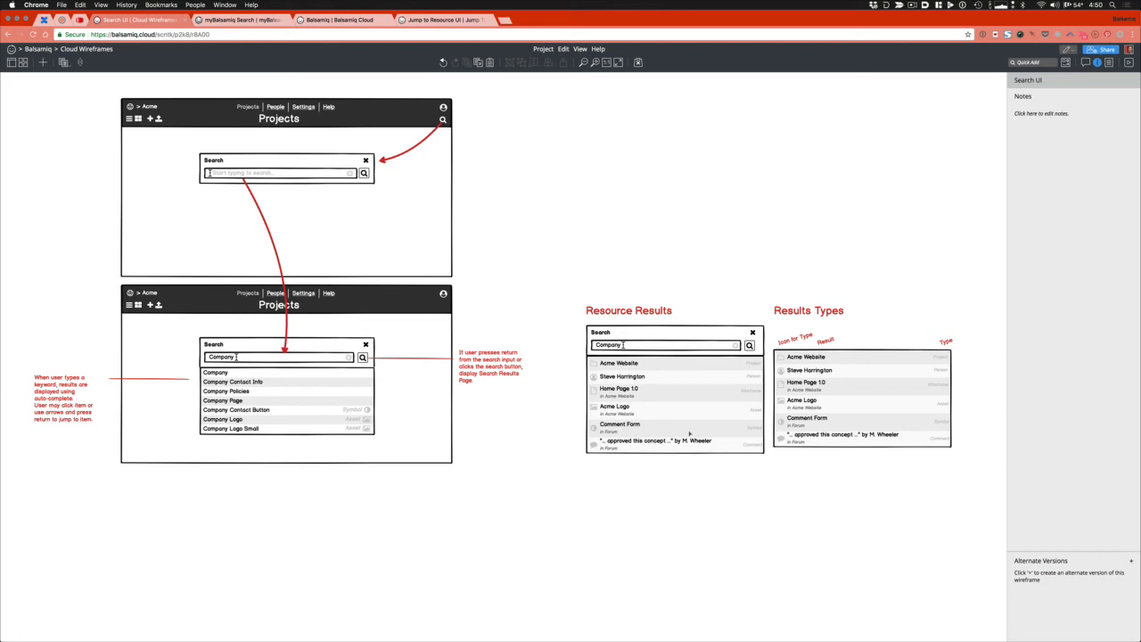
{"action": "left_click", "coordinate": [689, 433]}
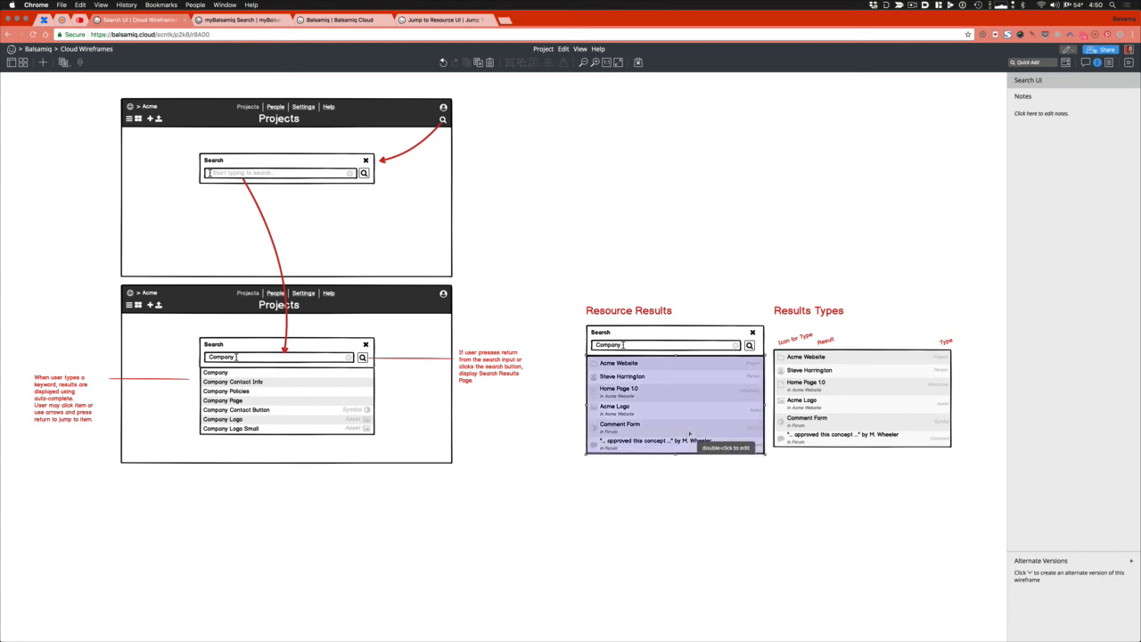
{"action": "left_click", "coordinate": [277, 413]}
{"action": "double_click", "coordinate": [277, 414]}
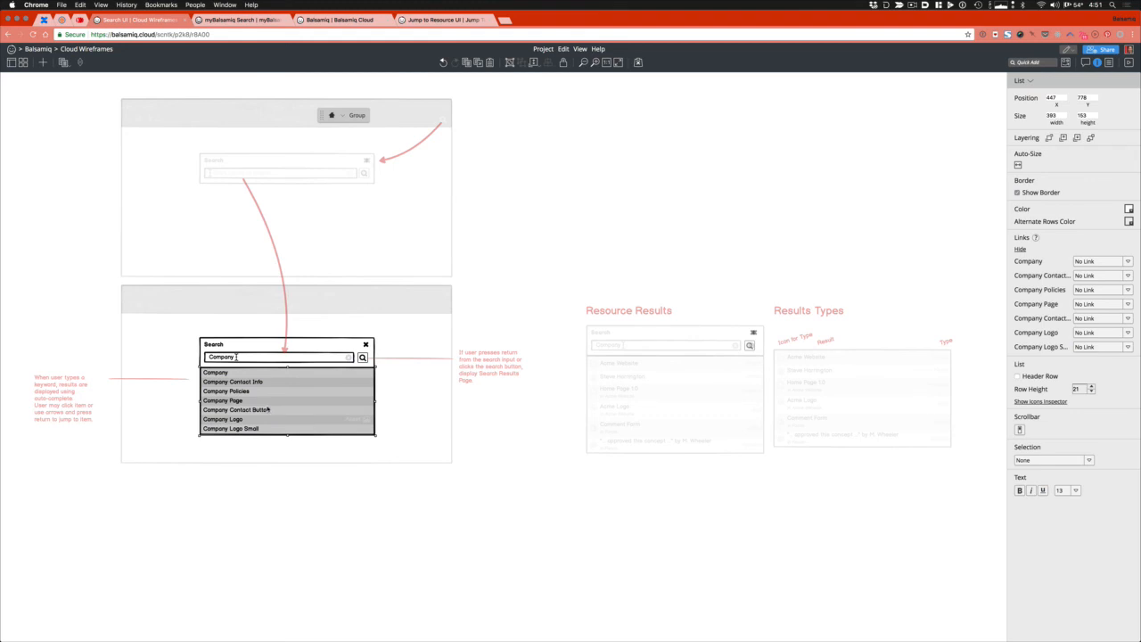
{"action": "left_click_drag", "start_coordinate": [267, 408], "coordinate": [449, 549]}
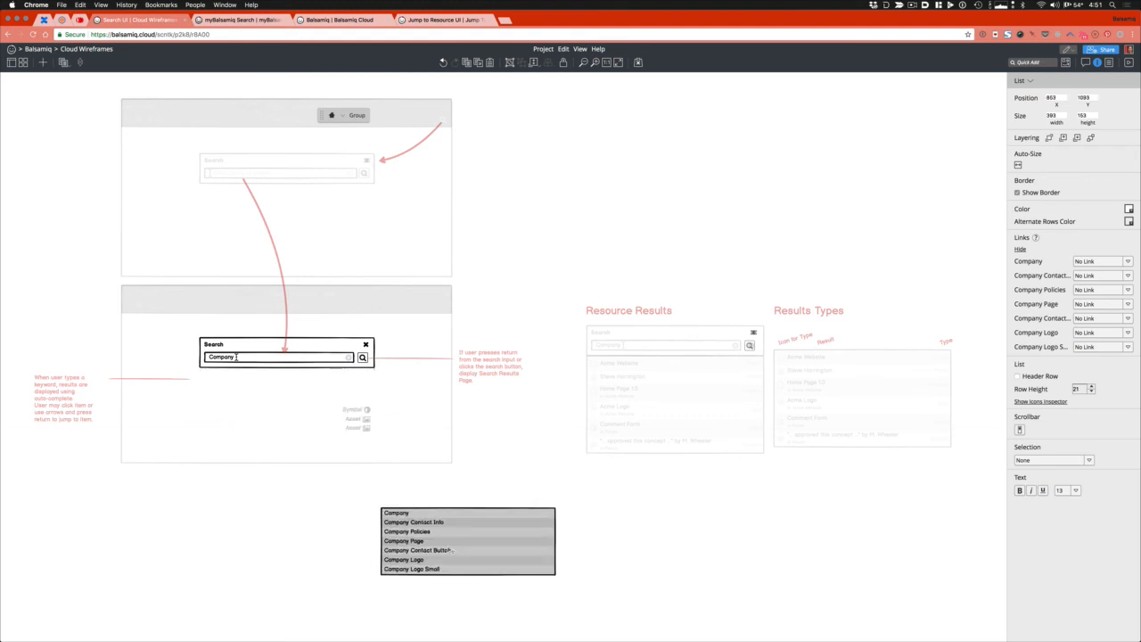
Move the Resource Results list beneath the Search box in the second Projects screen in place of the old auto-complete list
{"action": "left_click", "coordinate": [662, 538]}
{"action": "left_click", "coordinate": [683, 425]}
{"action": "left_click_drag", "start_coordinate": [683, 425], "coordinate": [297, 434]}
{"action": "left_click", "coordinate": [413, 482]}
{"action": "left_click_drag", "start_coordinate": [449, 549], "coordinate": [453, 435]}
{"action": "left_click", "coordinate": [292, 506]}
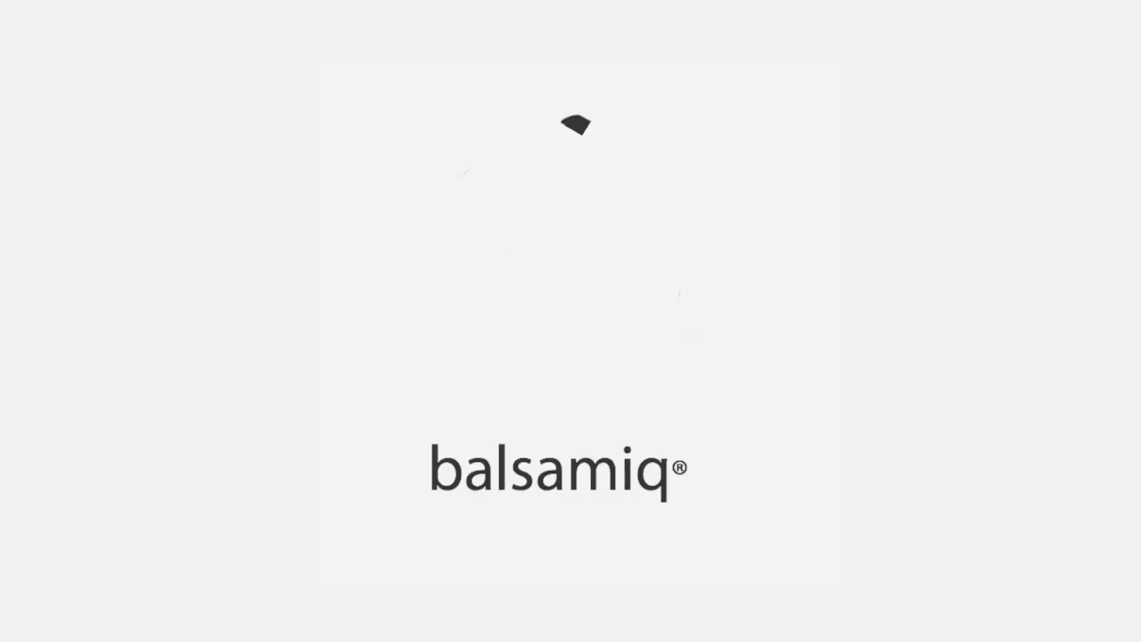